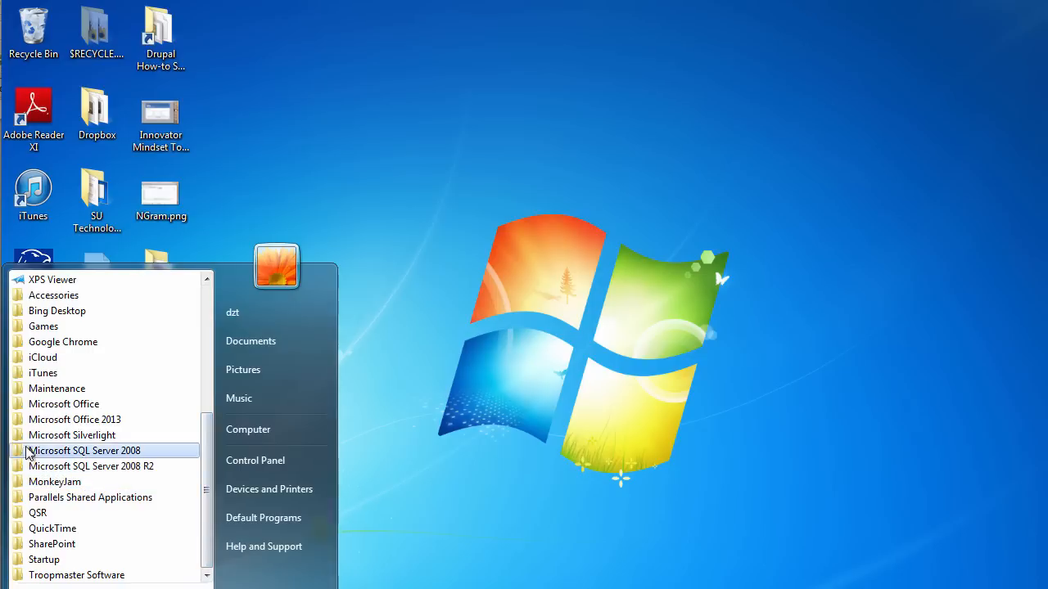
Step: Start Project 2013 with a blank project, restore its window and enlarge it to nearly fill the screen
{"action": "left_click", "coordinate": [23, 421]}
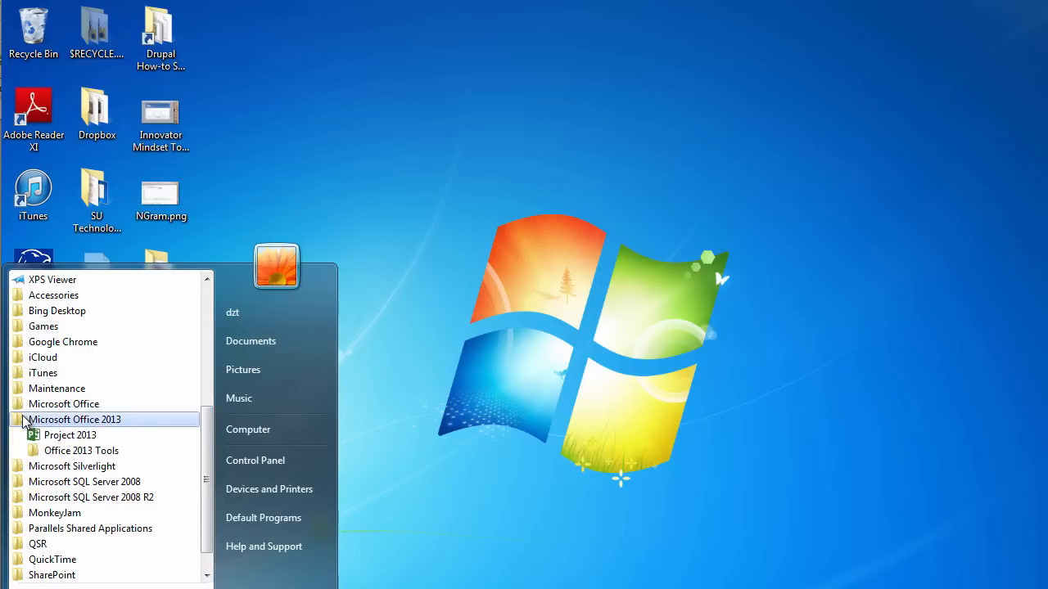
{"action": "left_click", "coordinate": [39, 437]}
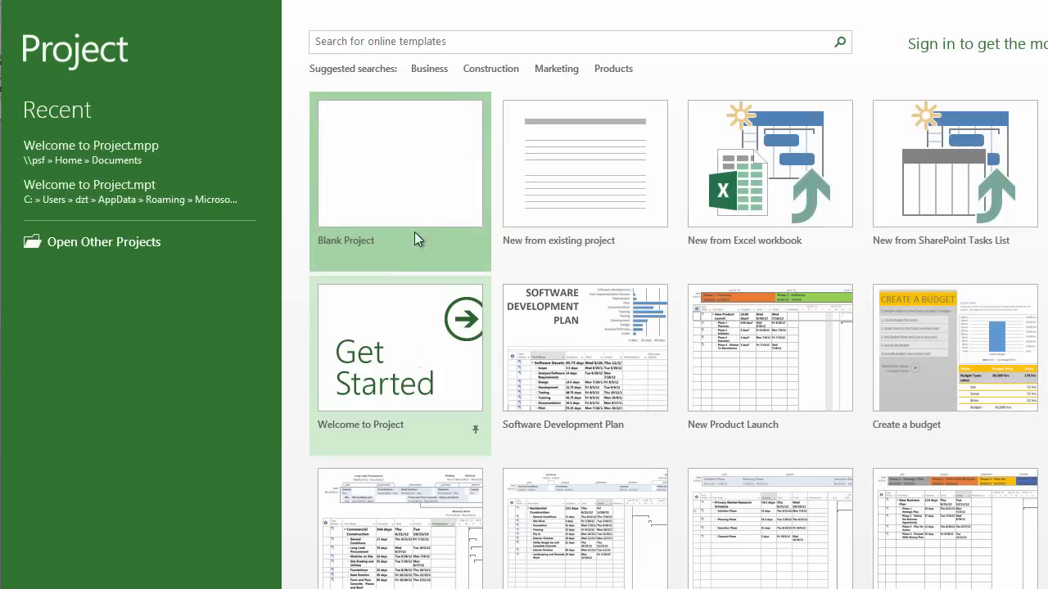
{"action": "left_click", "coordinate": [401, 167]}
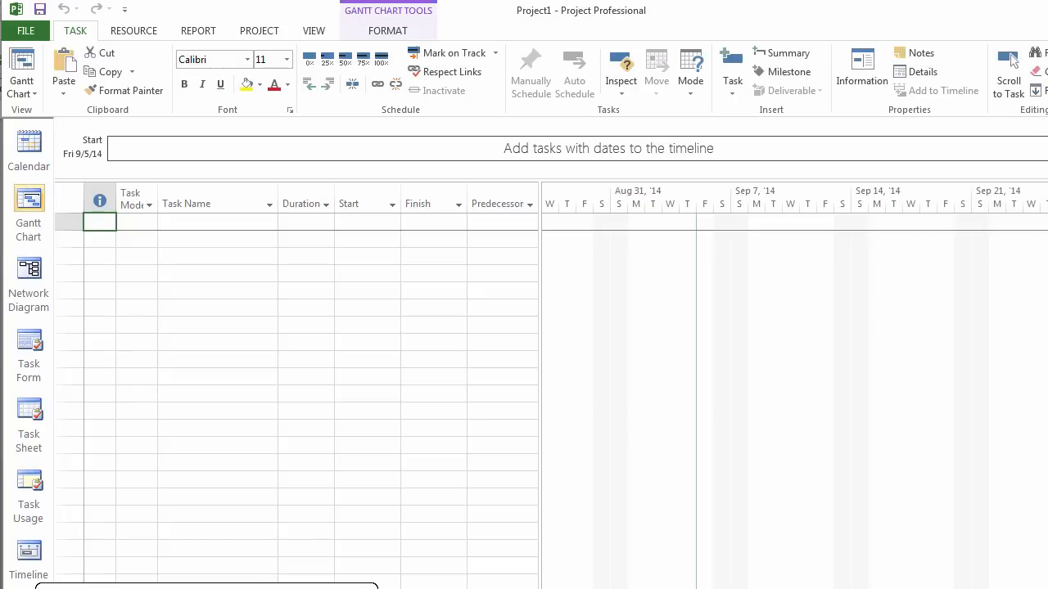
{"action": "key", "text": "super+Down"}
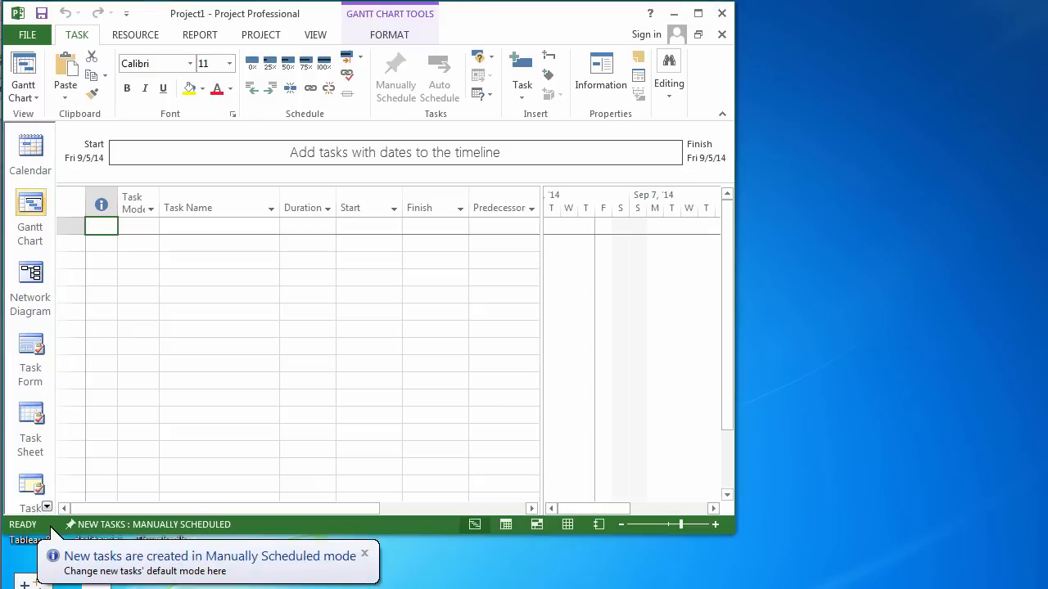
{"action": "left_click_drag", "start_coordinate": [734, 537], "coordinate": [1037, 581]}
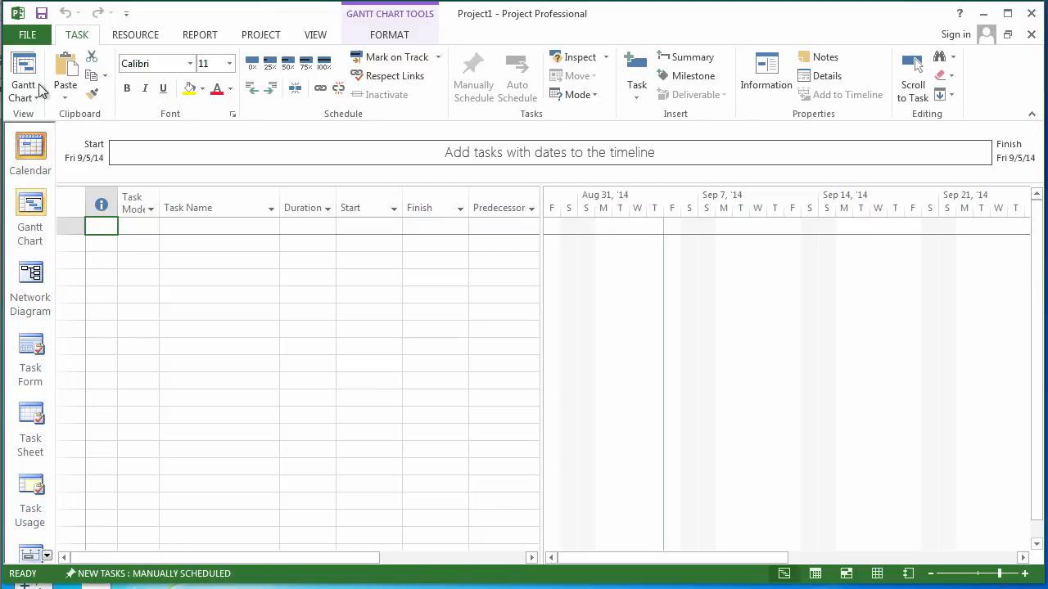
Step: Create another new project from the Blank Project template
{"action": "left_click", "coordinate": [28, 38]}
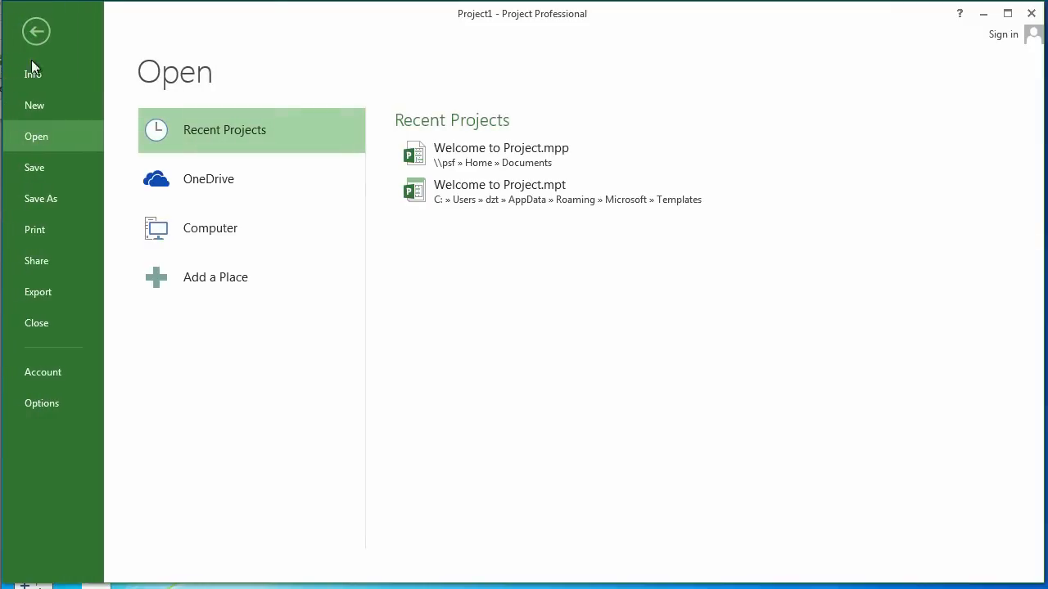
{"action": "left_click", "coordinate": [37, 104]}
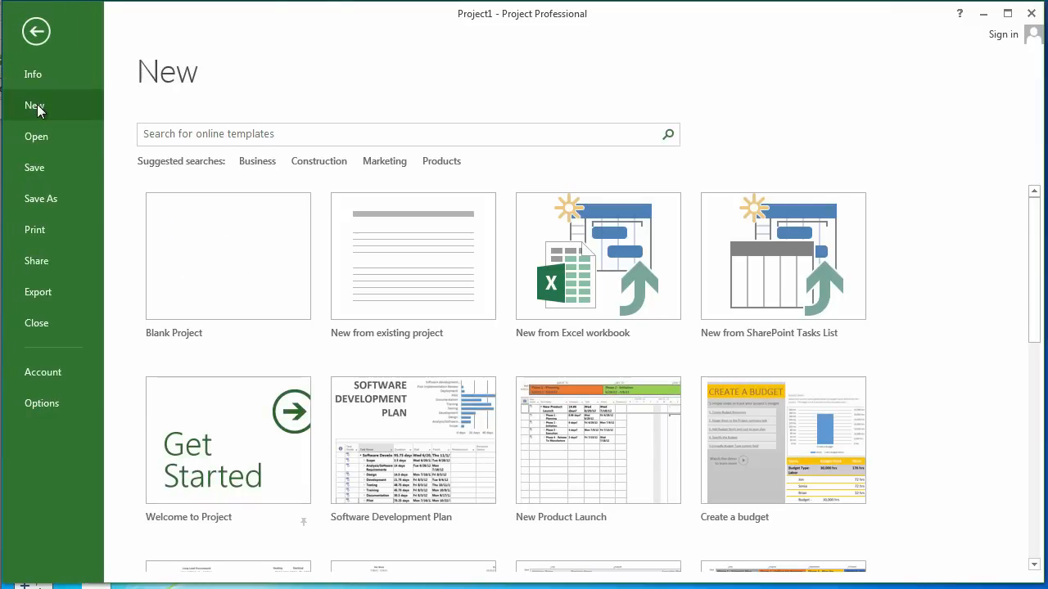
{"action": "left_click", "coordinate": [234, 285]}
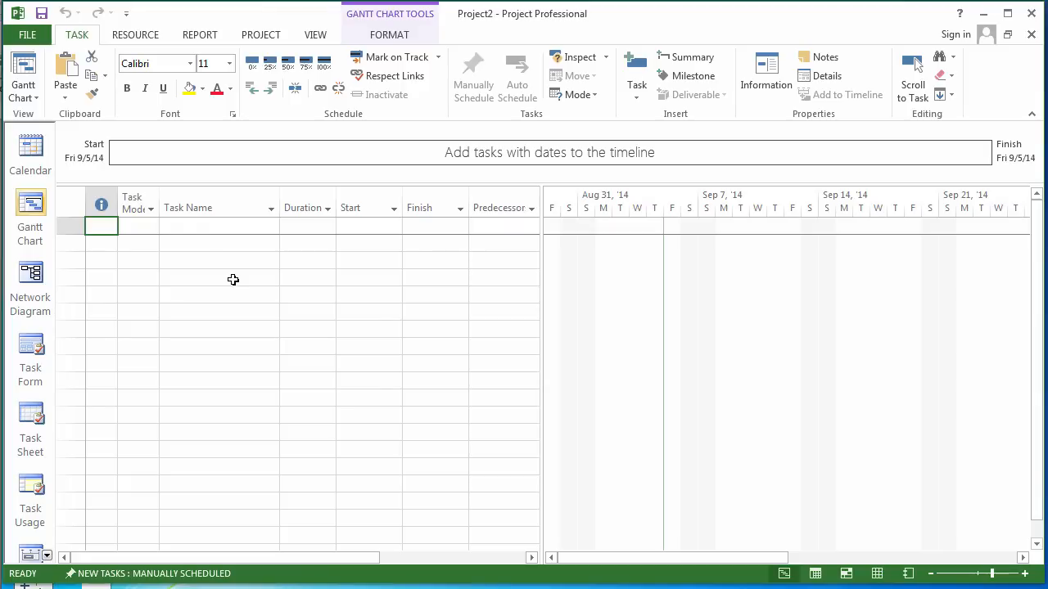
Step: Save the new project in the Desktop folder as an .mpp file named with the author's surname followed by "_New Wine Brand 1"
{"action": "left_click", "coordinate": [29, 35]}
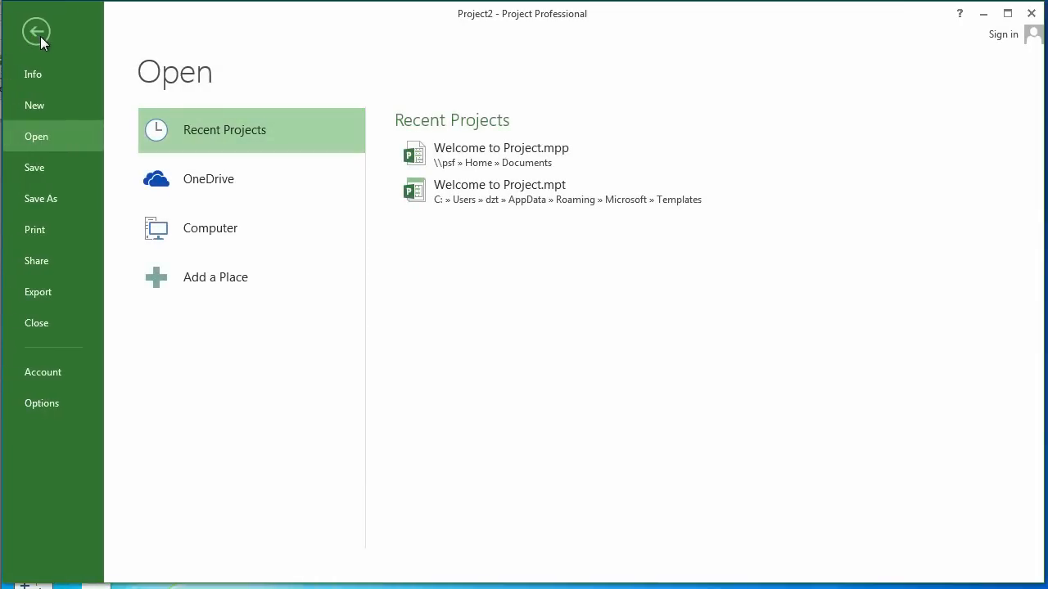
{"action": "left_click", "coordinate": [40, 36]}
{"action": "key", "text": "ctrl+s"}
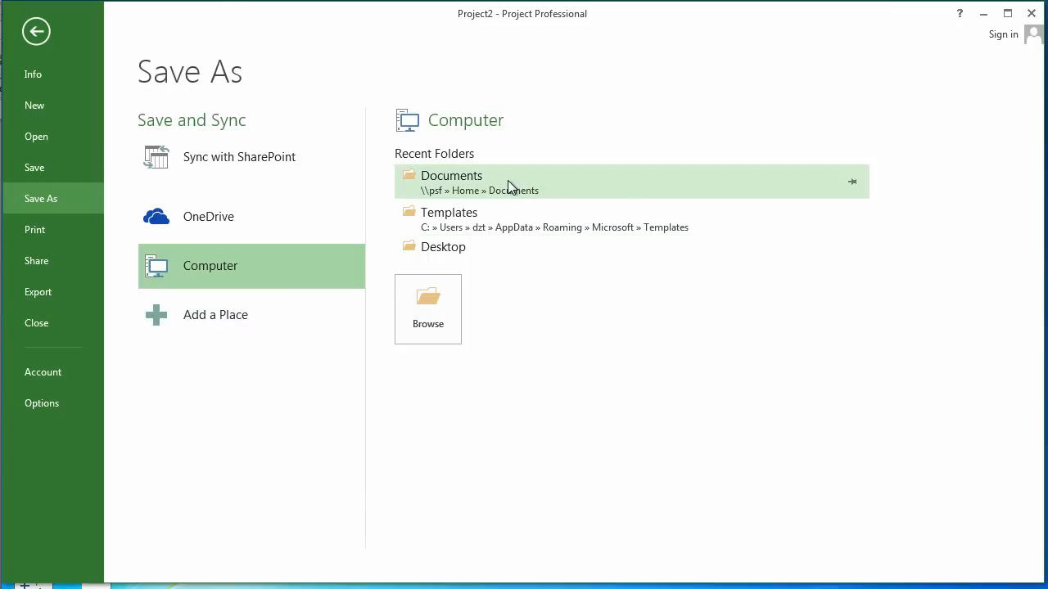
{"action": "left_click", "coordinate": [438, 250]}
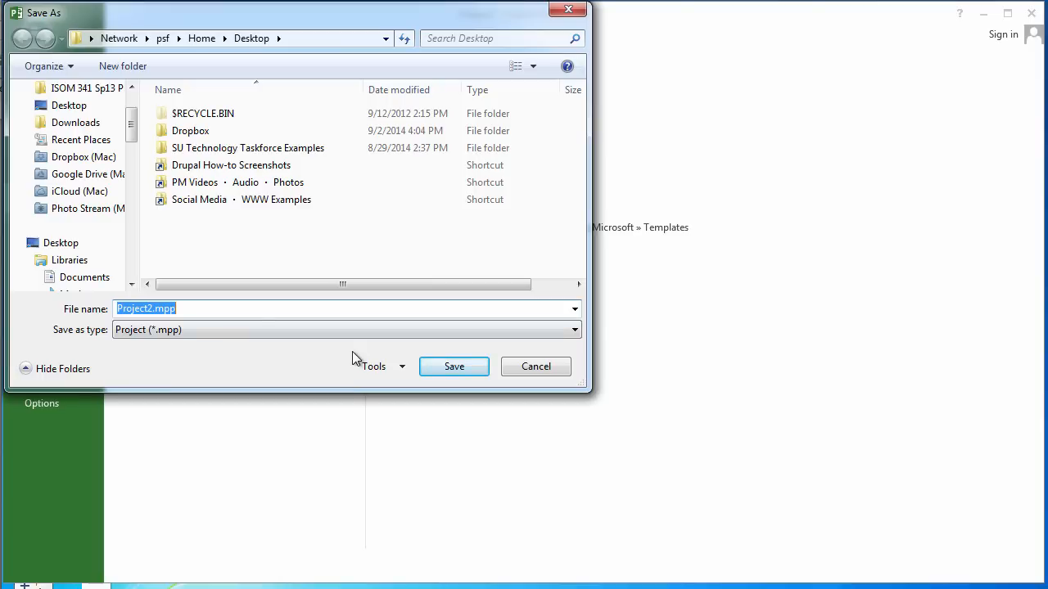
{"action": "left_click", "coordinate": [153, 309]}
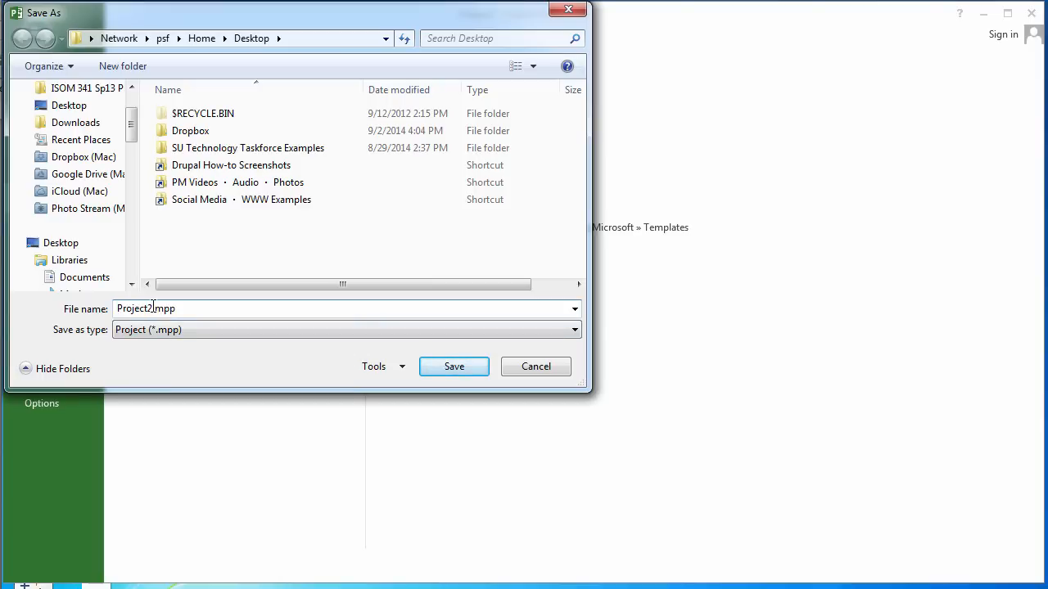
{"action": "key", "text": "BackSpace"}
{"action": "key", "text": "BackSpace"}
{"action": "key", "text": "BackSpace"}
{"action": "key", "text": "BackSpace"}
{"action": "key", "text": "BackSpace"}
{"action": "key", "text": "BackSpace"}
{"action": "key", "text": "BackSpace"}
{"action": "key", "text": "BackSpace"}
{"action": "type", "text": "THOMAS"}
{"action": "type", "text": "_"}
{"action": "type", "text": "New"}
{"action": "type", "text": " Wine B"}
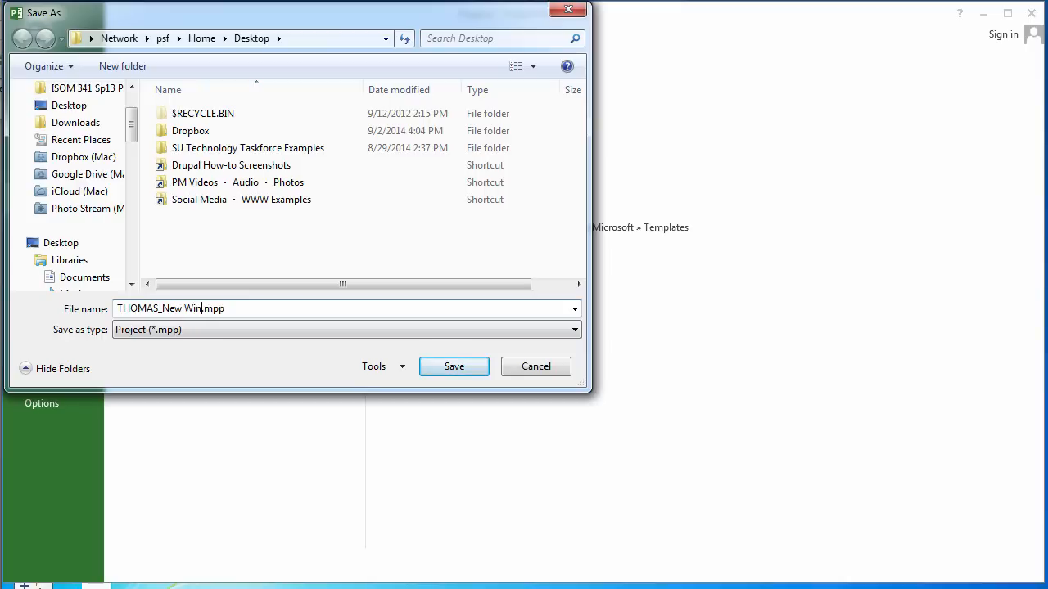
{"action": "type", "text": "rand 1"}
{"action": "left_click", "coordinate": [469, 367]}
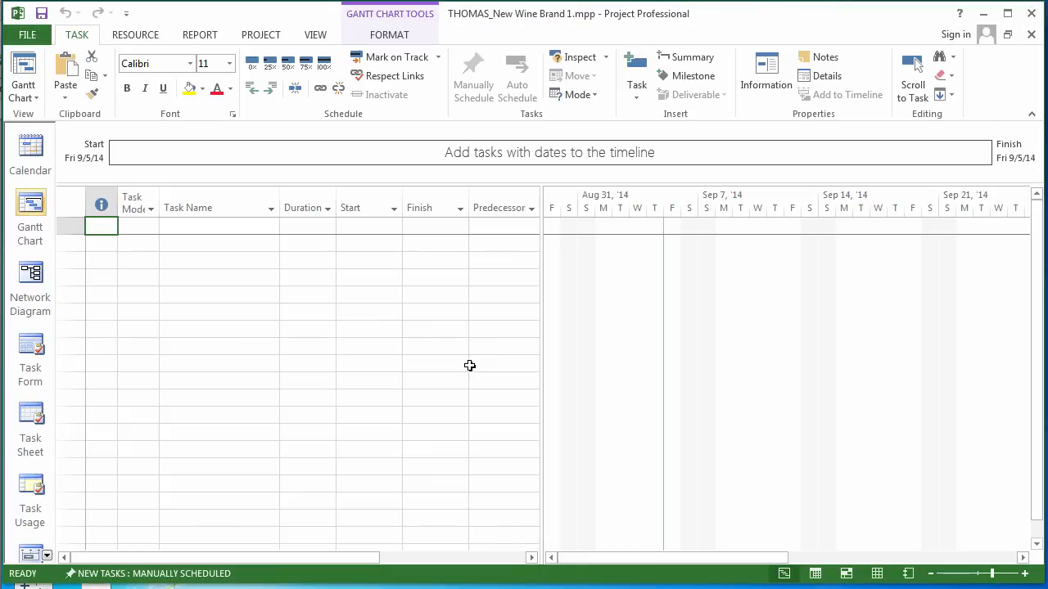
Step: Set the project's start date to Sunday 3/1/15 in the project information
{"action": "left_click", "coordinate": [256, 36]}
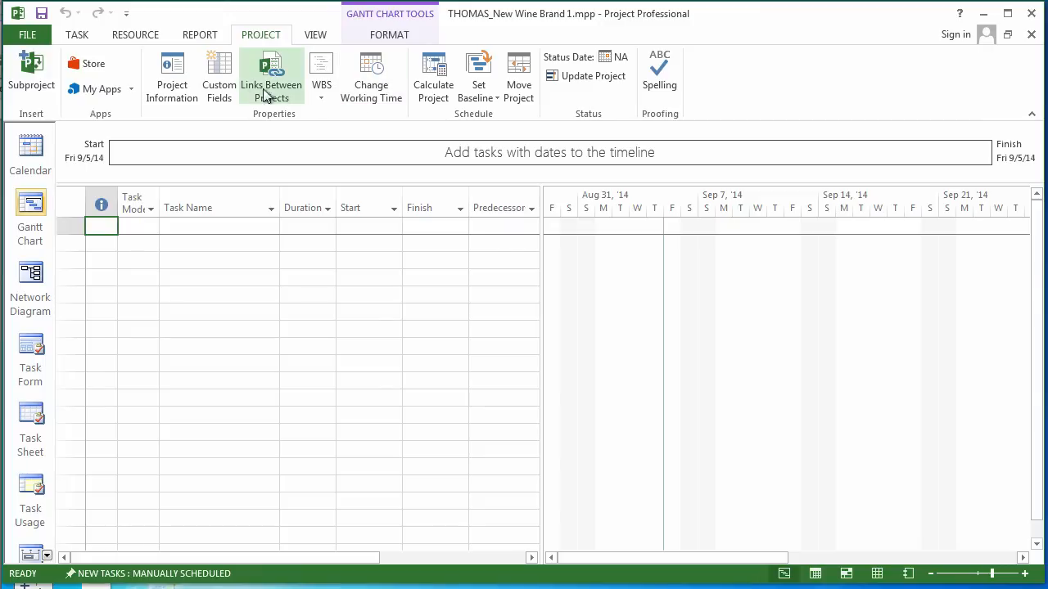
{"action": "left_click", "coordinate": [170, 74]}
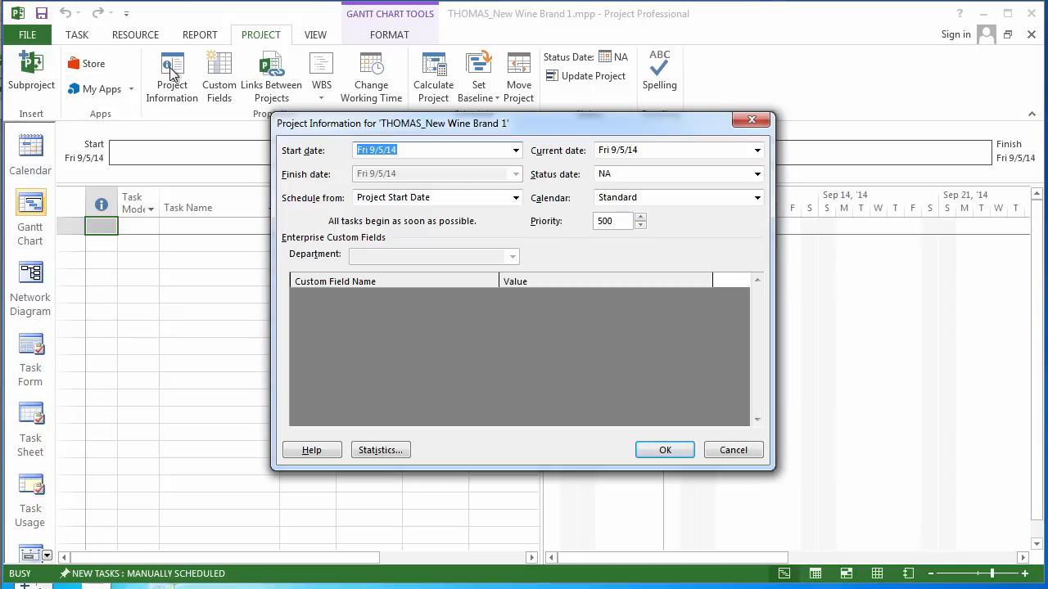
{"action": "left_click", "coordinate": [517, 151]}
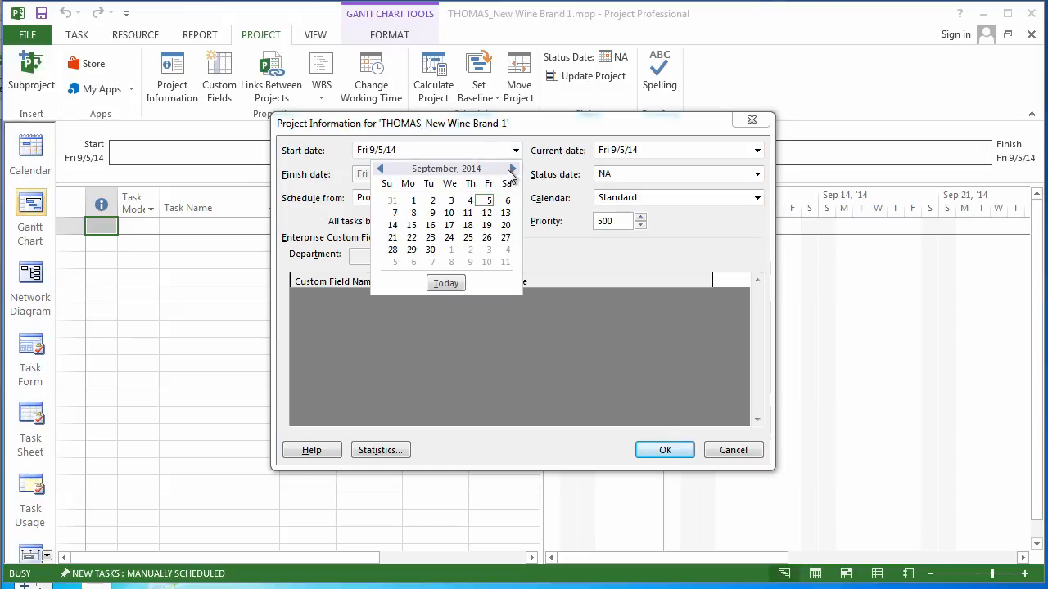
{"action": "left_click", "coordinate": [511, 170]}
{"action": "left_click", "coordinate": [511, 170]}
{"action": "left_click", "coordinate": [511, 170]}
{"action": "left_click", "coordinate": [511, 170]}
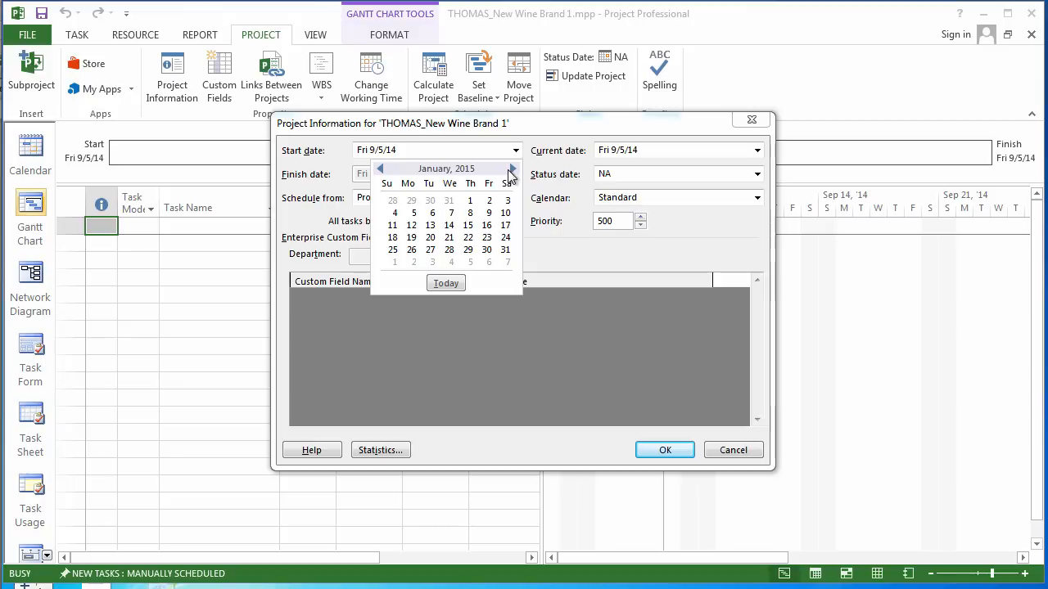
{"action": "left_click", "coordinate": [511, 169]}
{"action": "left_click", "coordinate": [511, 169]}
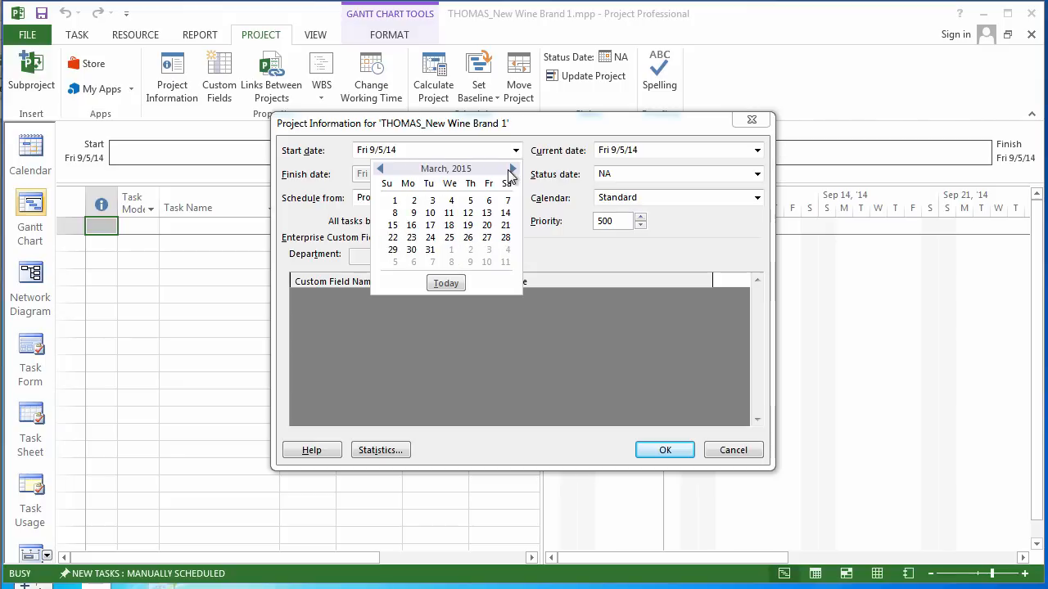
{"action": "left_click", "coordinate": [391, 201]}
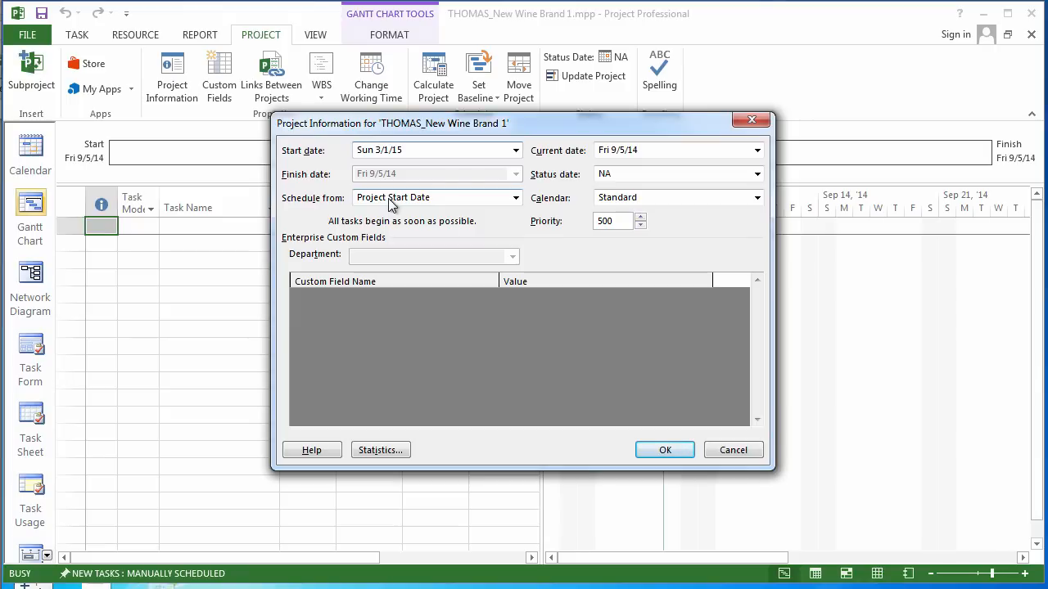
{"action": "left_click", "coordinate": [676, 453]}
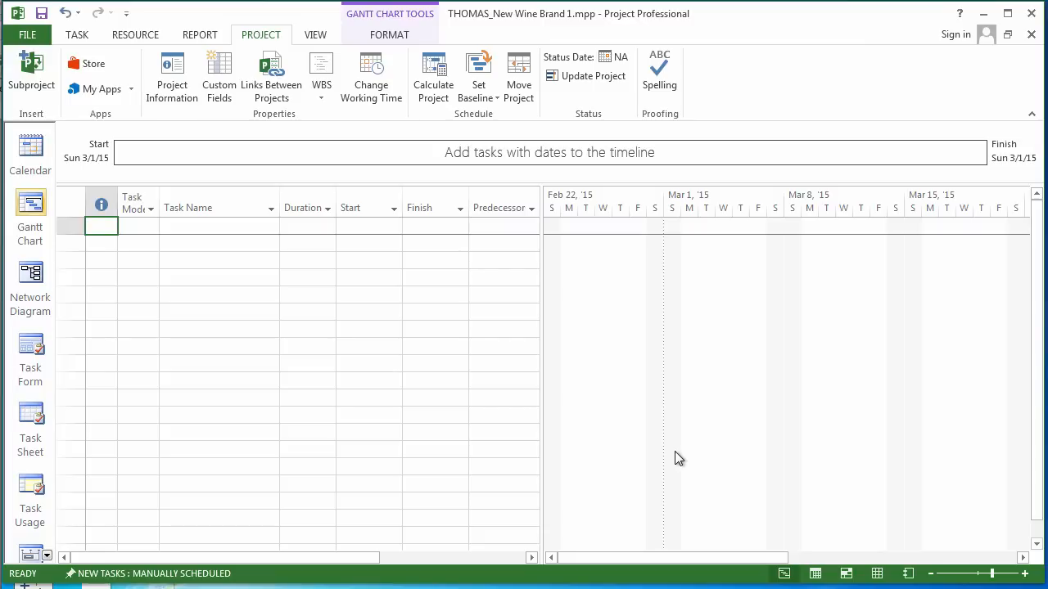
Step: Add a nonworking exception named "St Patrick's Day" on March 17, 2015 to the Standard project calendar, and check March 25's working times
{"action": "left_click", "coordinate": [373, 73]}
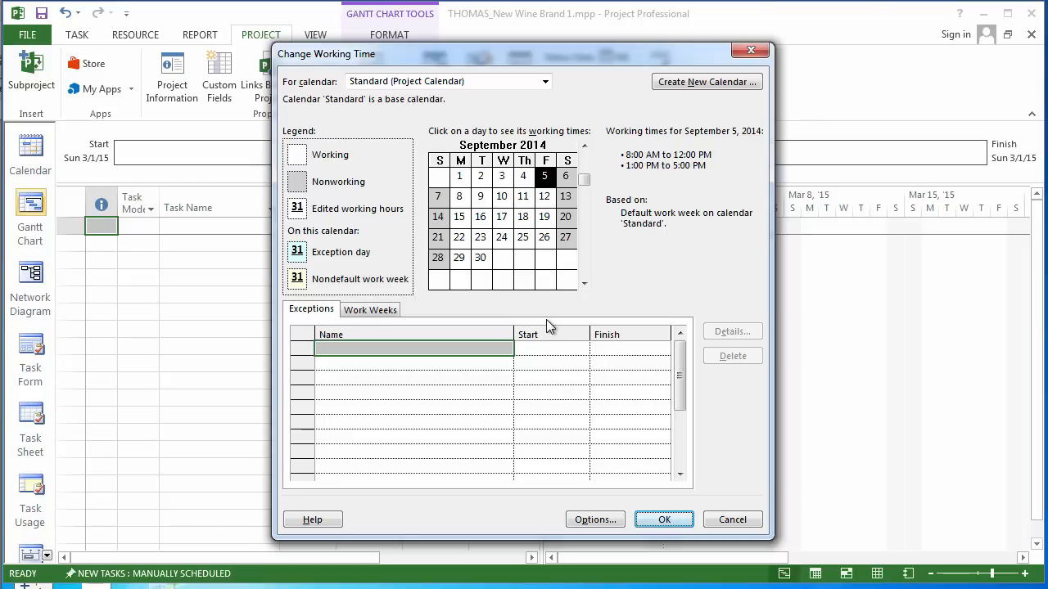
{"action": "scroll", "coordinate": [585, 214], "scroll_direction": "down", "scroll_amount": 2}
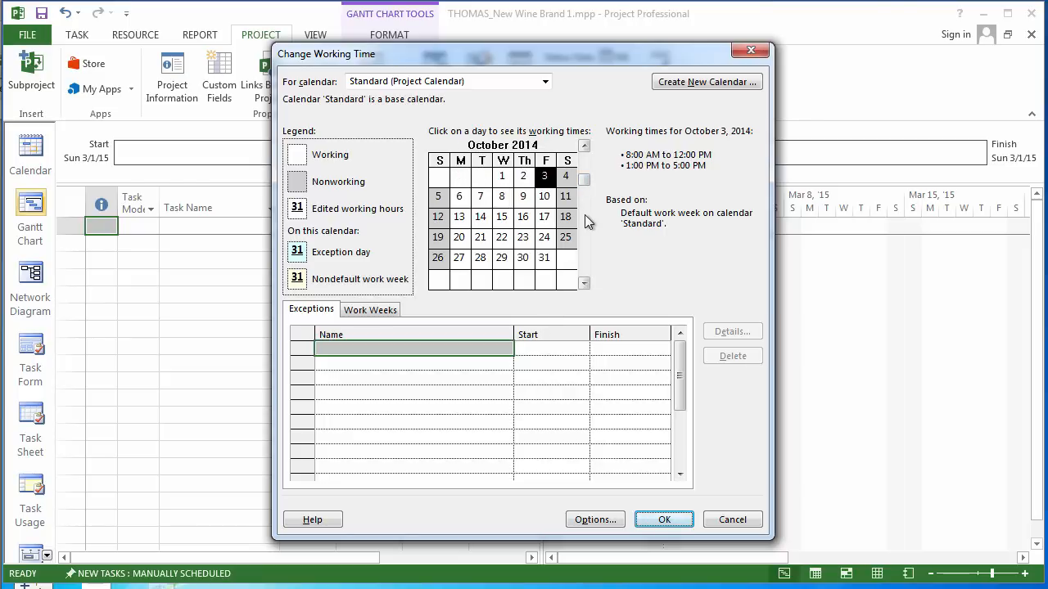
{"action": "scroll", "coordinate": [585, 227], "scroll_direction": "down", "scroll_amount": 1}
{"action": "scroll", "coordinate": [585, 227], "scroll_direction": "down", "scroll_amount": 2}
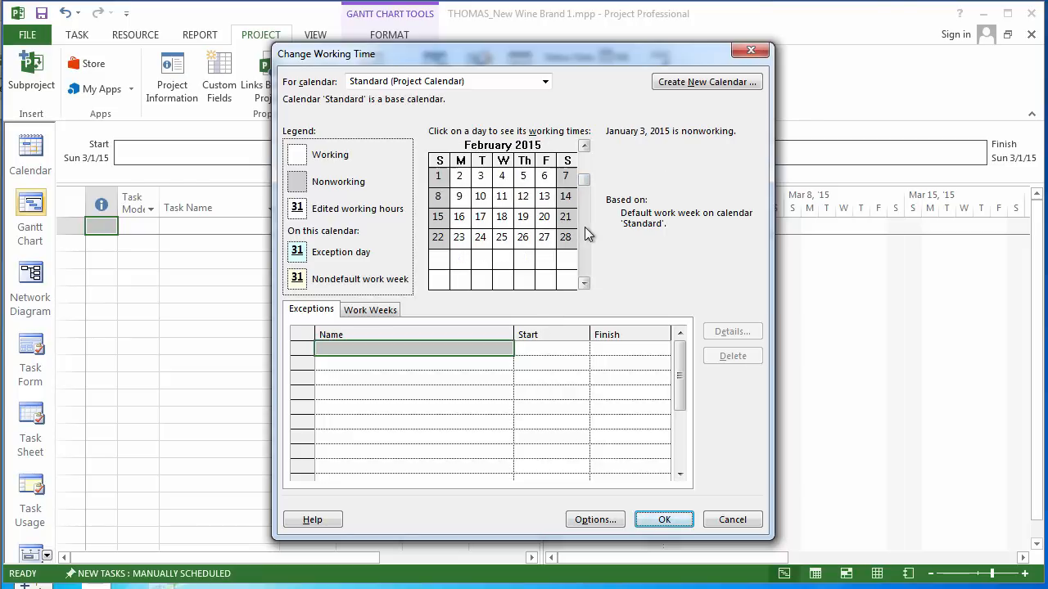
{"action": "scroll", "coordinate": [584, 227], "scroll_direction": "down", "scroll_amount": 1}
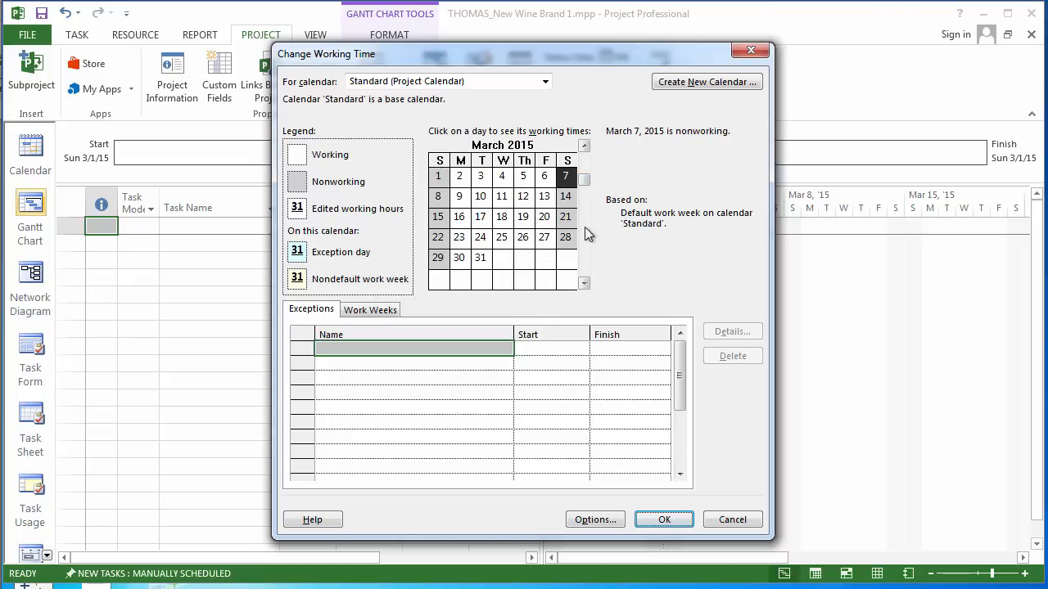
{"action": "left_click", "coordinate": [485, 218]}
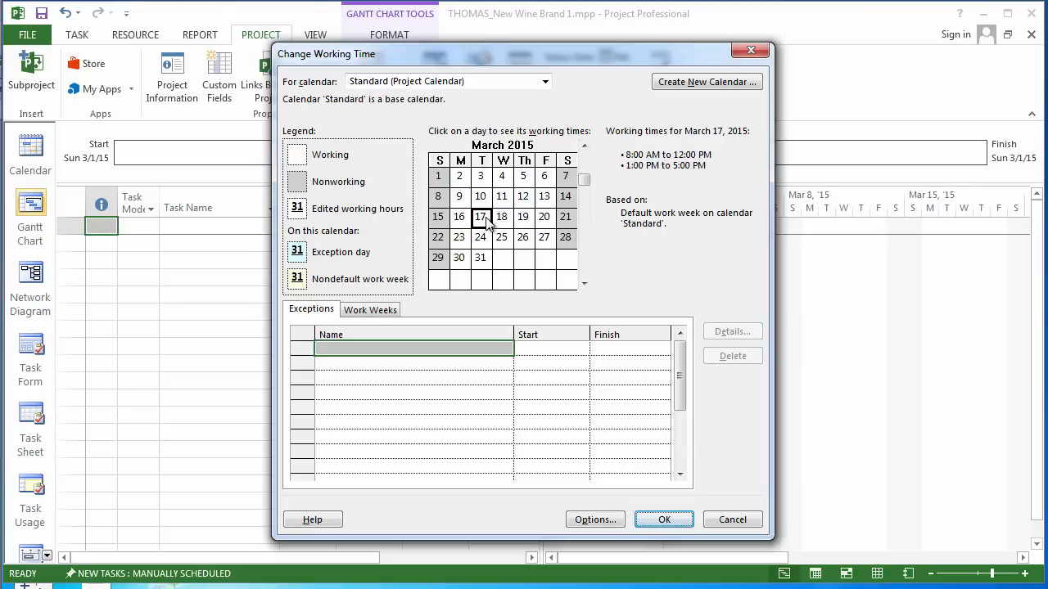
{"action": "left_click", "coordinate": [376, 349]}
{"action": "type", "text": "St"}
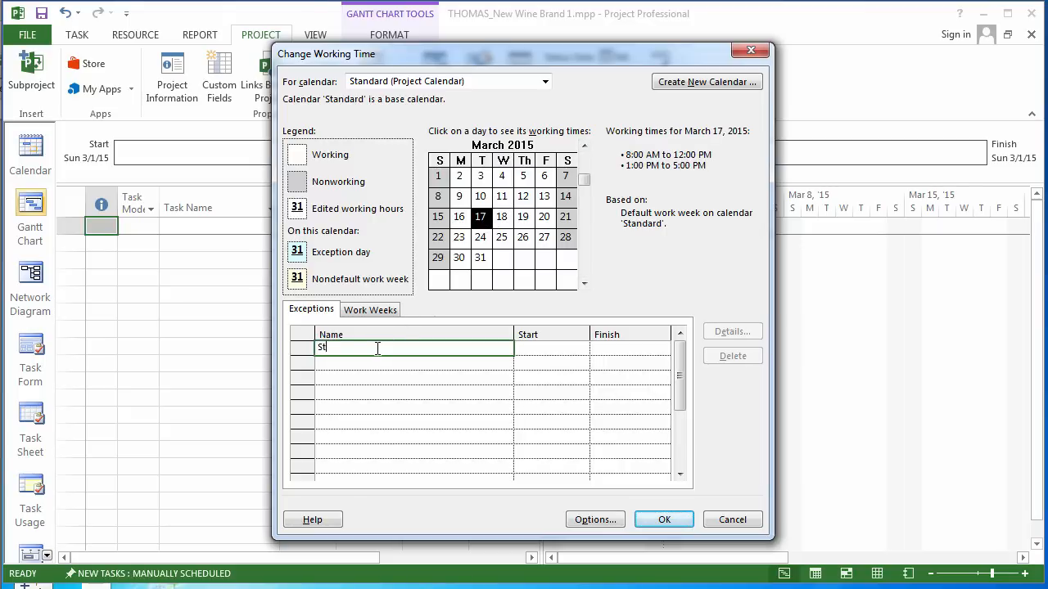
{"action": "type", "text": " Patrick's Day"}
{"action": "key", "text": "Return"}
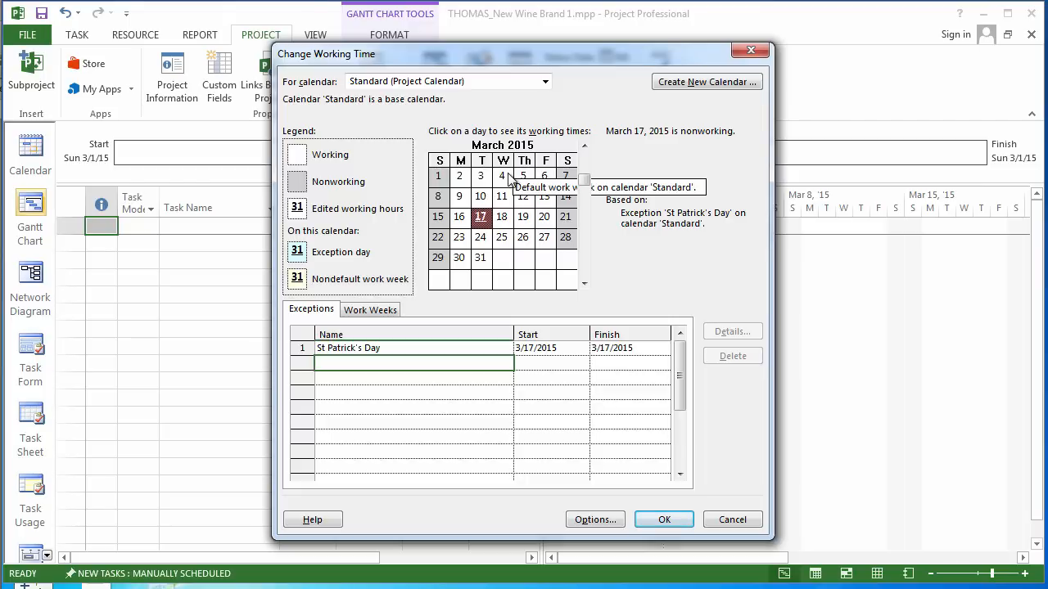
{"action": "left_click", "coordinate": [504, 244]}
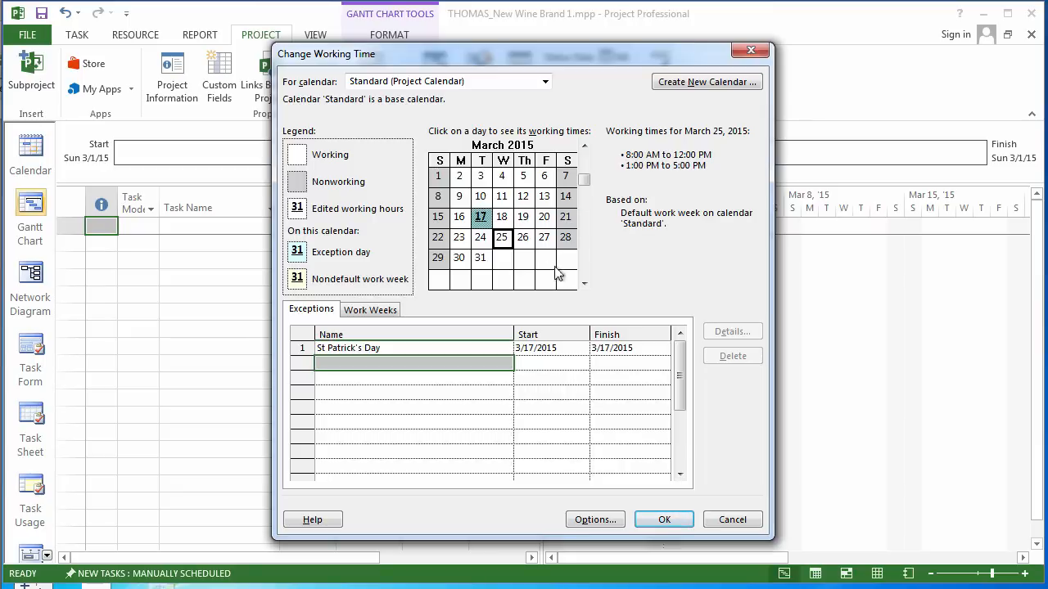
Step: Set newly created tasks to Auto Scheduled in this project's scheduling options and accept the working time changes
{"action": "left_click", "coordinate": [609, 522]}
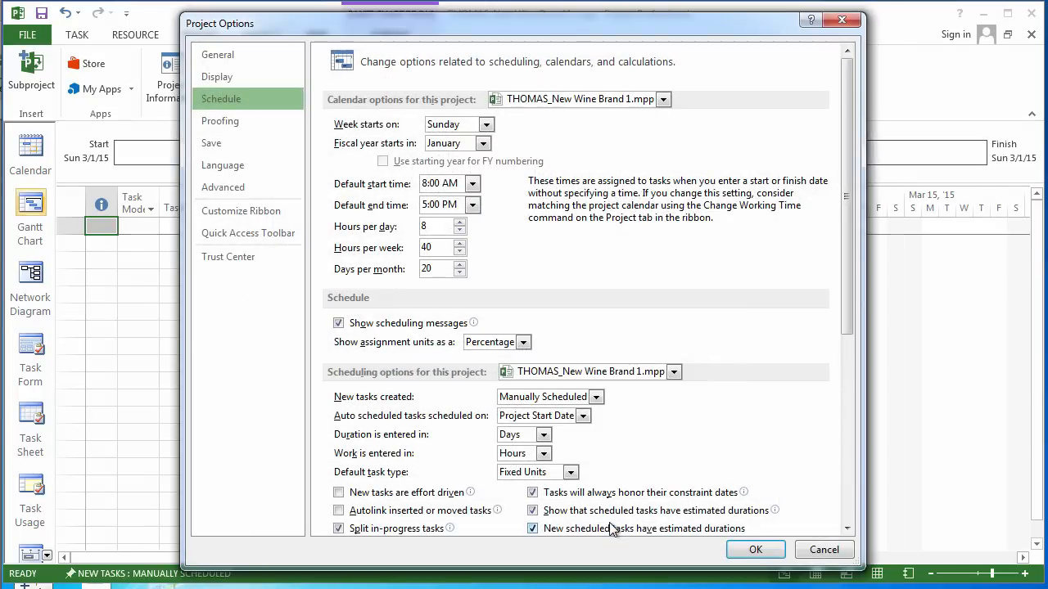
{"action": "left_click", "coordinate": [597, 398]}
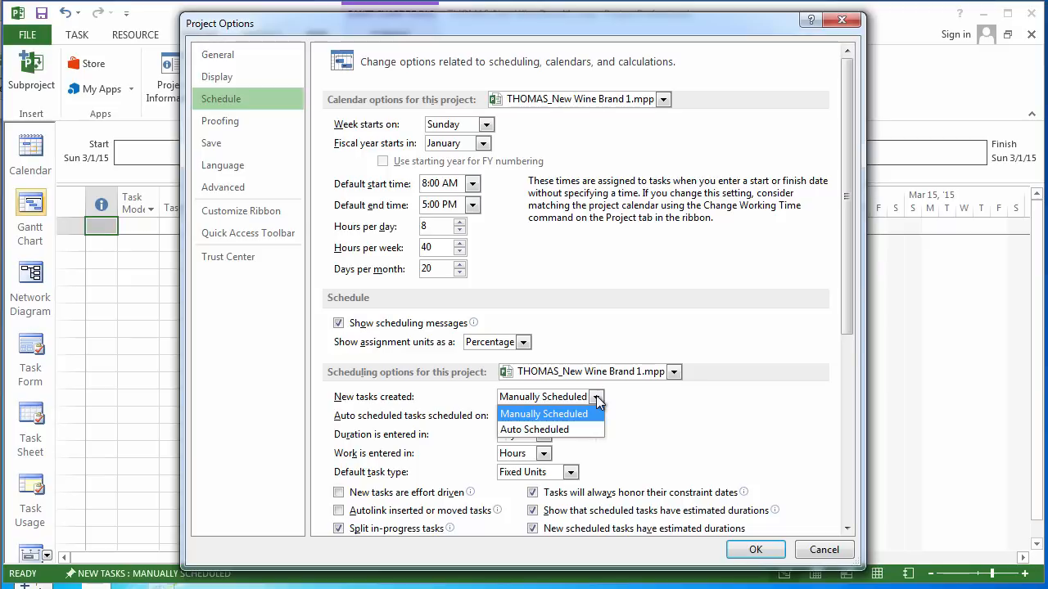
{"action": "left_click", "coordinate": [522, 432]}
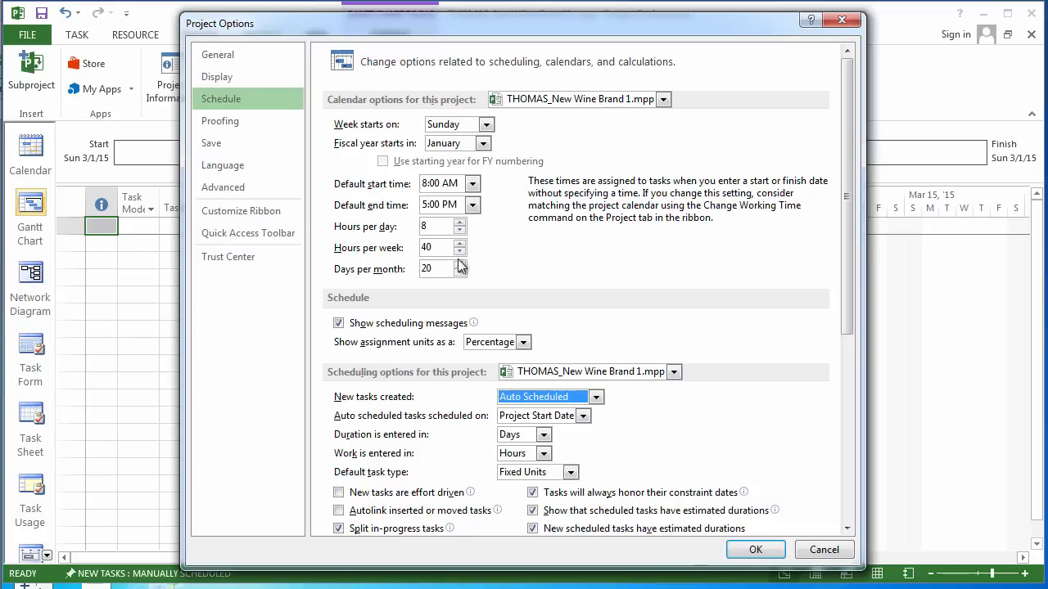
{"action": "left_click", "coordinate": [756, 549]}
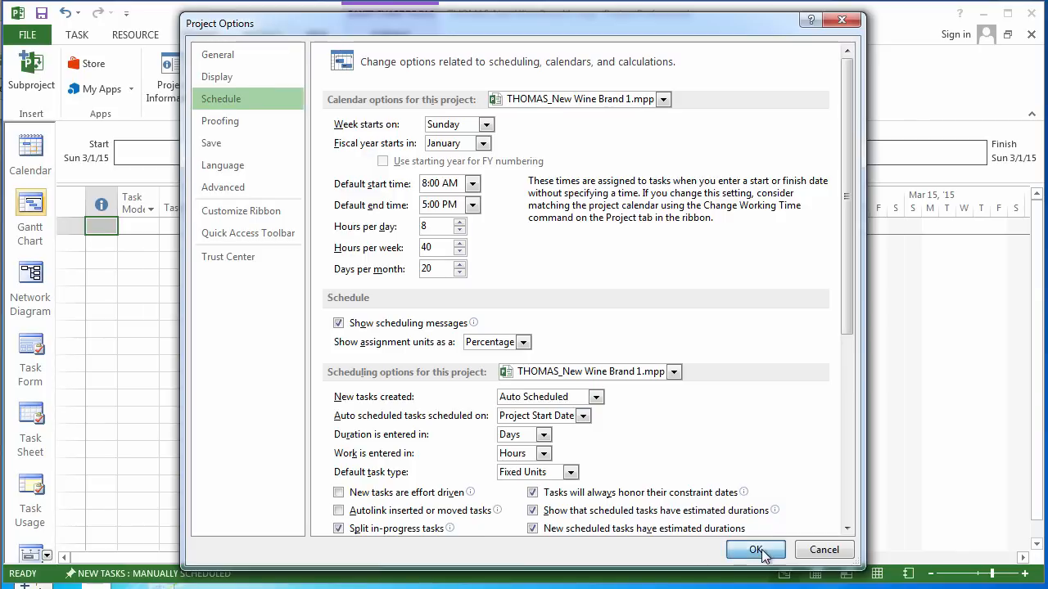
{"action": "left_click", "coordinate": [665, 520]}
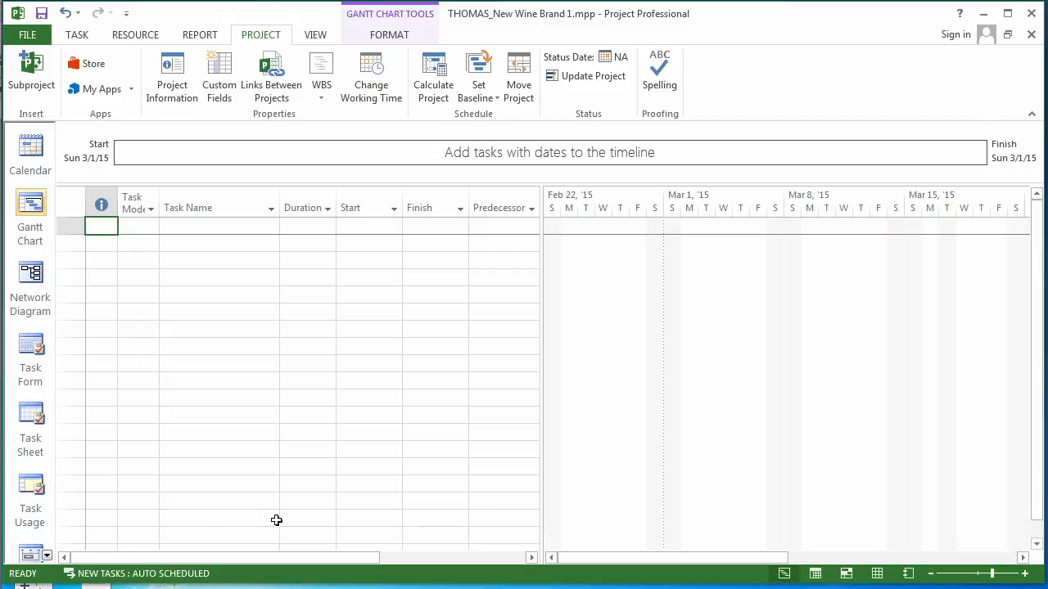
Step: Show the project summary task in the Gantt chart
{"action": "left_click", "coordinate": [380, 36]}
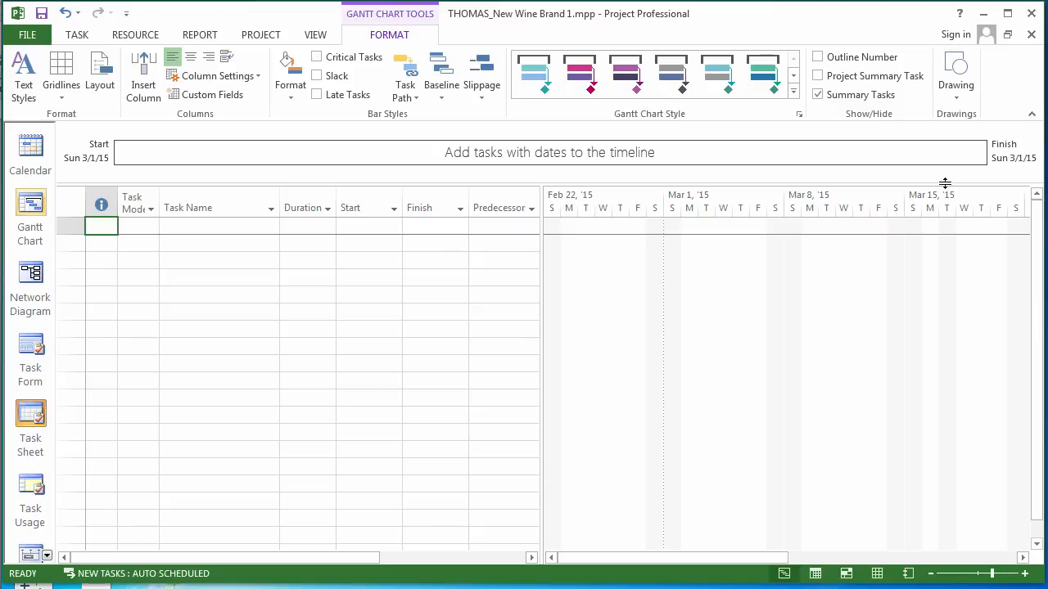
{"action": "left_click", "coordinate": [820, 76]}
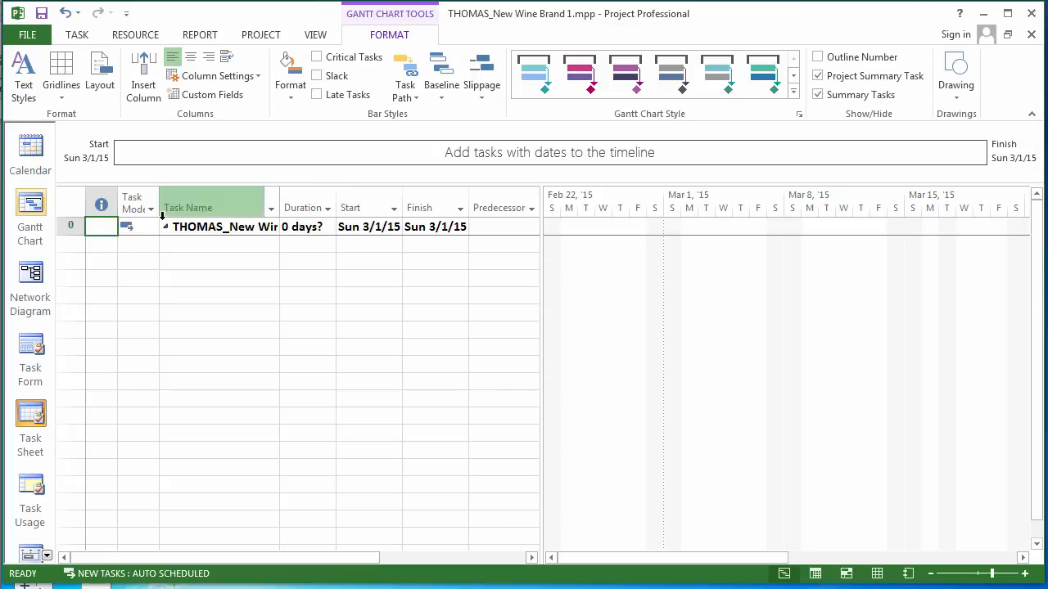
{"action": "left_click", "coordinate": [74, 226]}
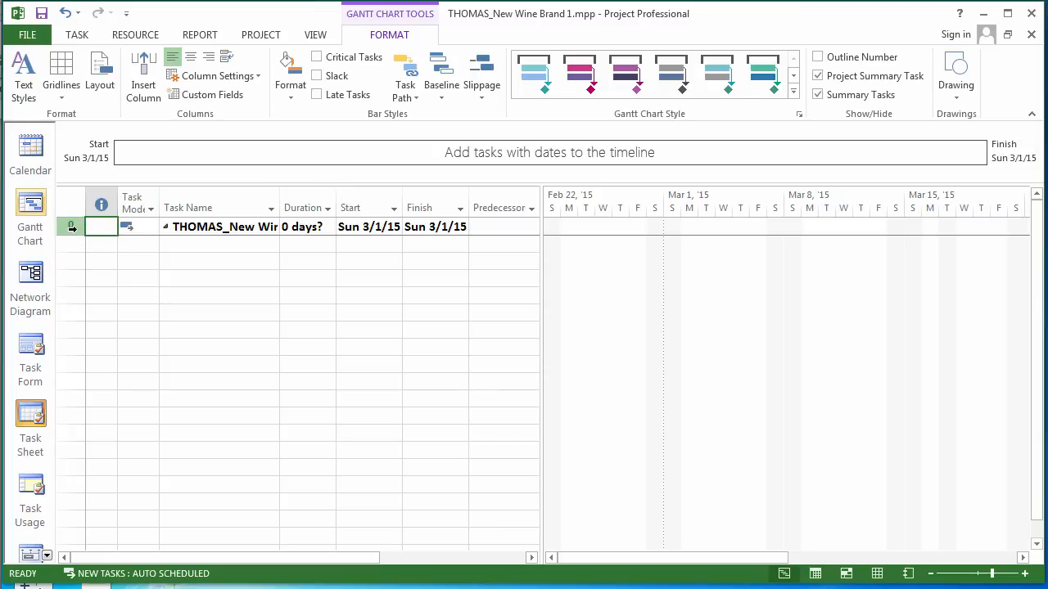
{"action": "left_click", "coordinate": [109, 230]}
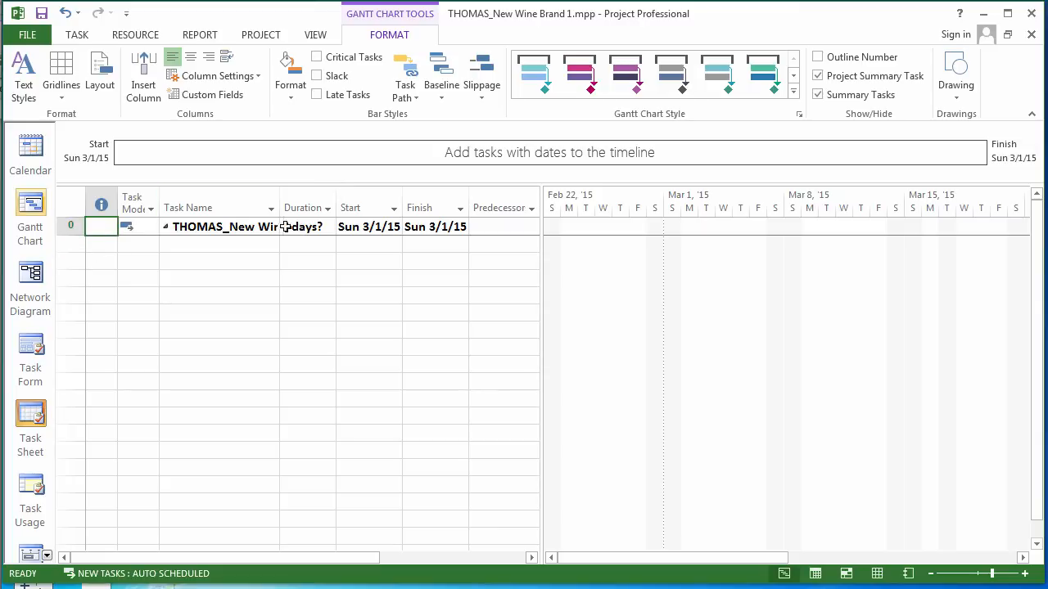
{"action": "left_click", "coordinate": [356, 233]}
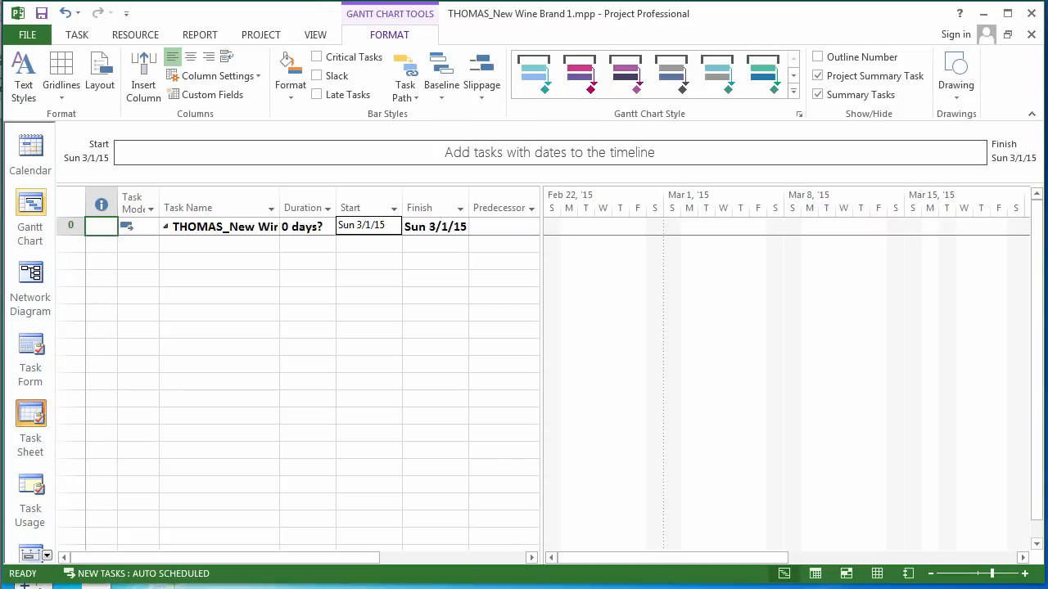
{"action": "key", "text": "Escape"}
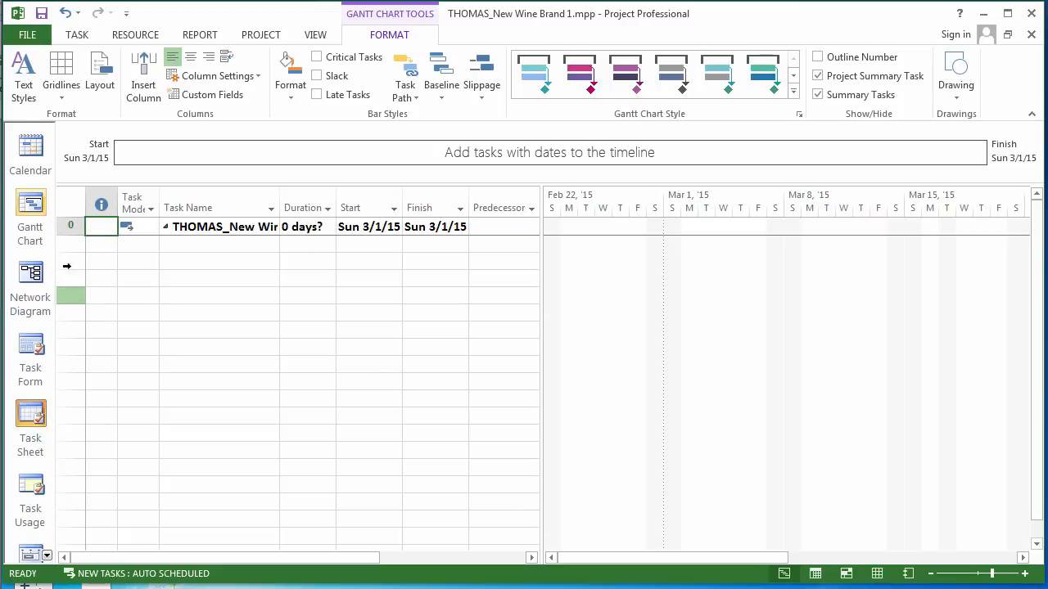
Step: Enter the first two tasks under the project summary task, named "Setup Production Run" and "Clean and Prepare"
{"action": "left_click", "coordinate": [206, 244]}
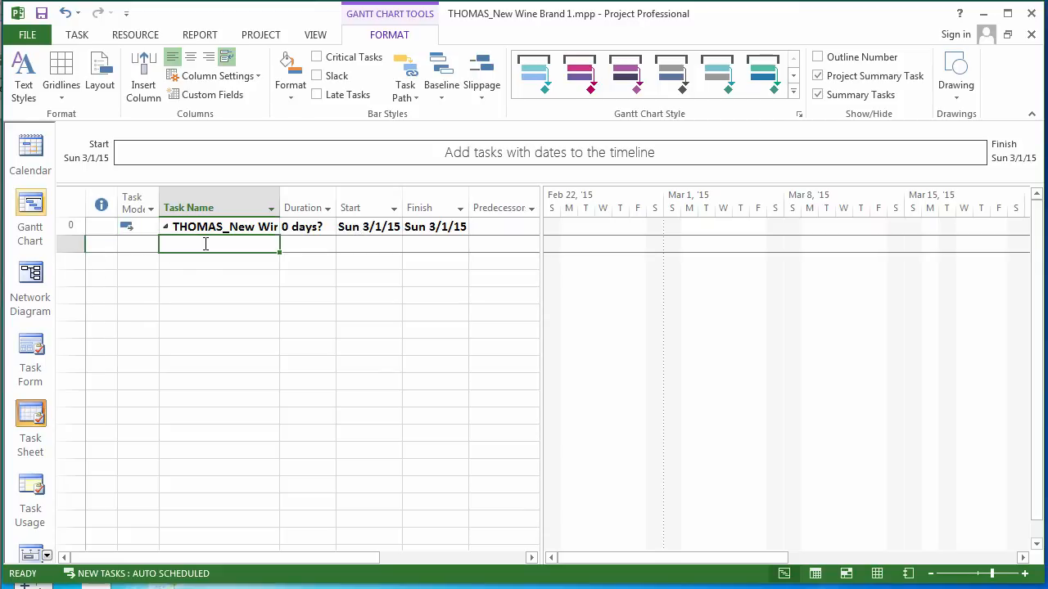
{"action": "type", "text": "Setup"}
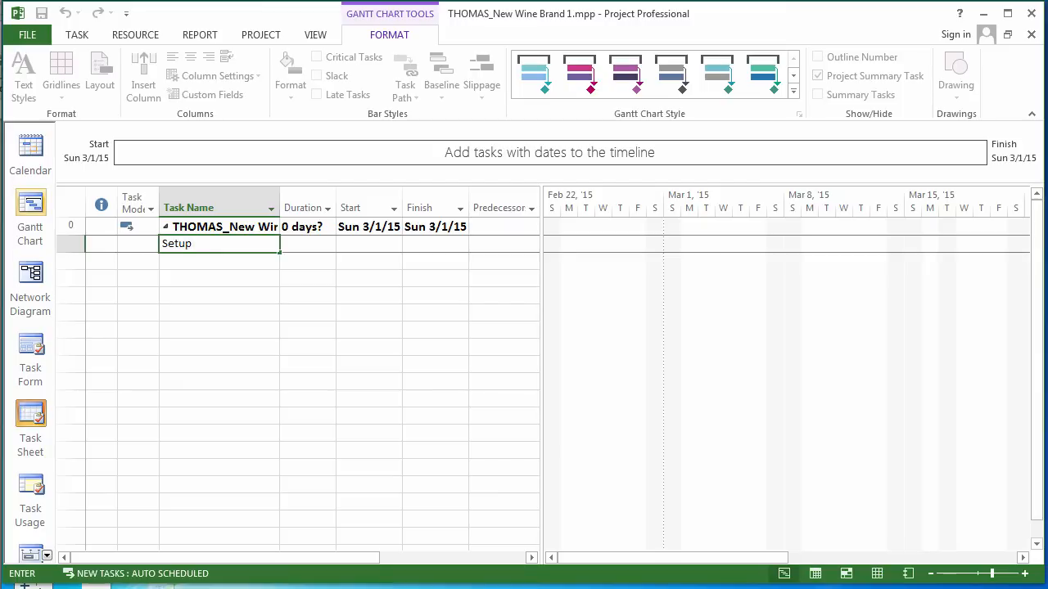
{"action": "type", "text": " Production Run"}
{"action": "key", "text": "Return"}
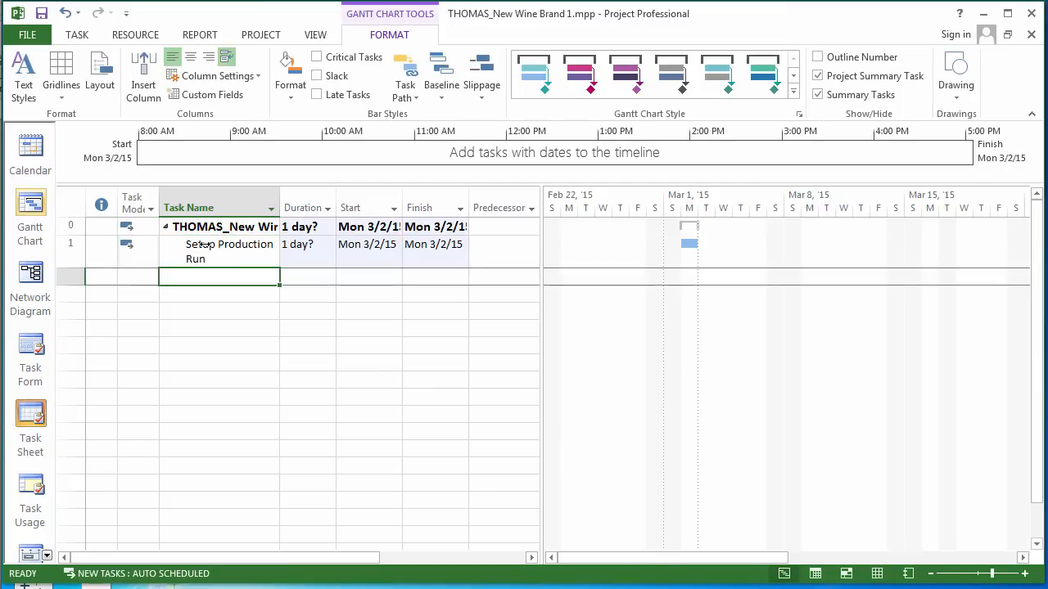
{"action": "type", "text": "Clean"}
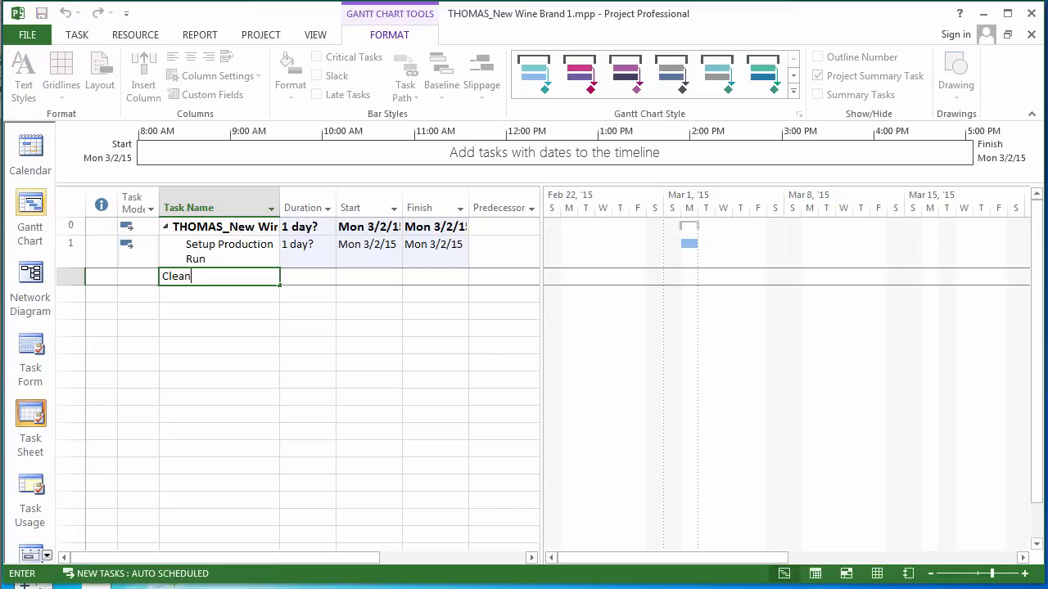
{"action": "type", "text": " and Prepare"}
{"action": "key", "text": "Return"}
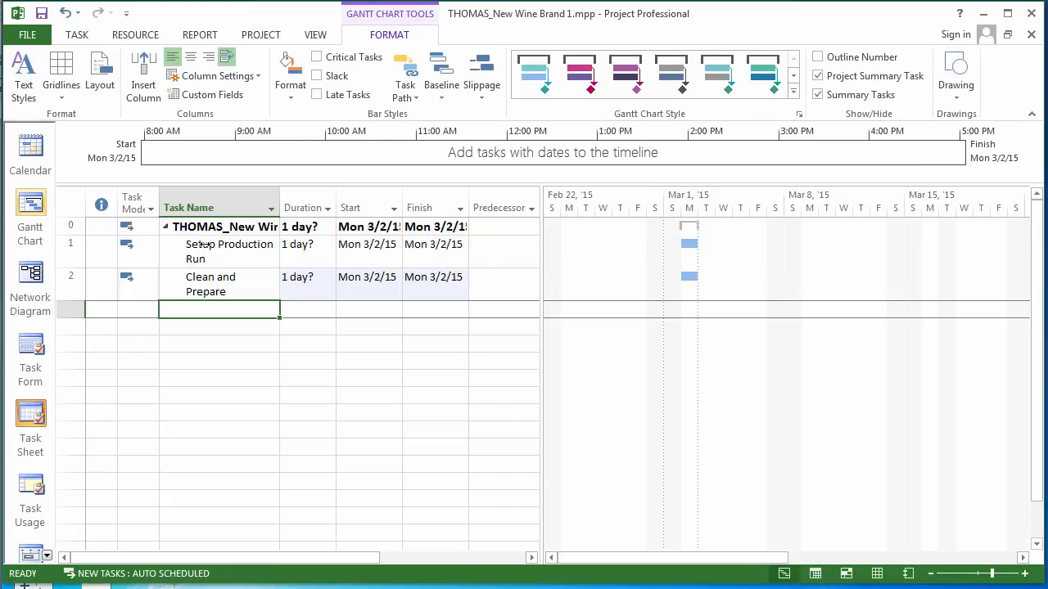
Step: Add the tasks "Sterilize Packing" and "Ferment Batch" below Clean and Prepare
{"action": "type", "text": "Sterilize"}
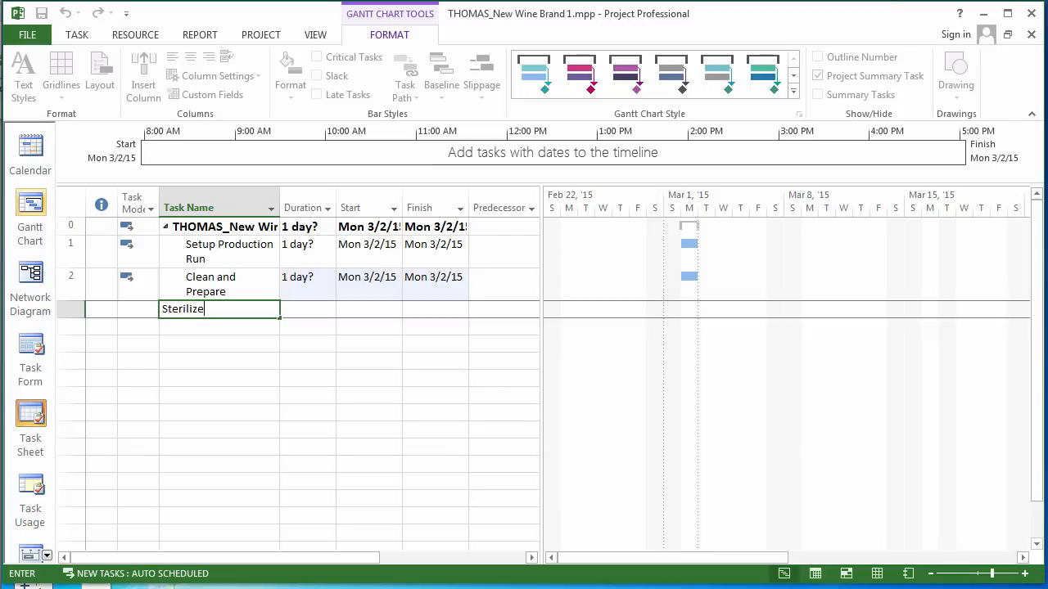
{"action": "type", "text": " Packing"}
{"action": "key", "text": "Return"}
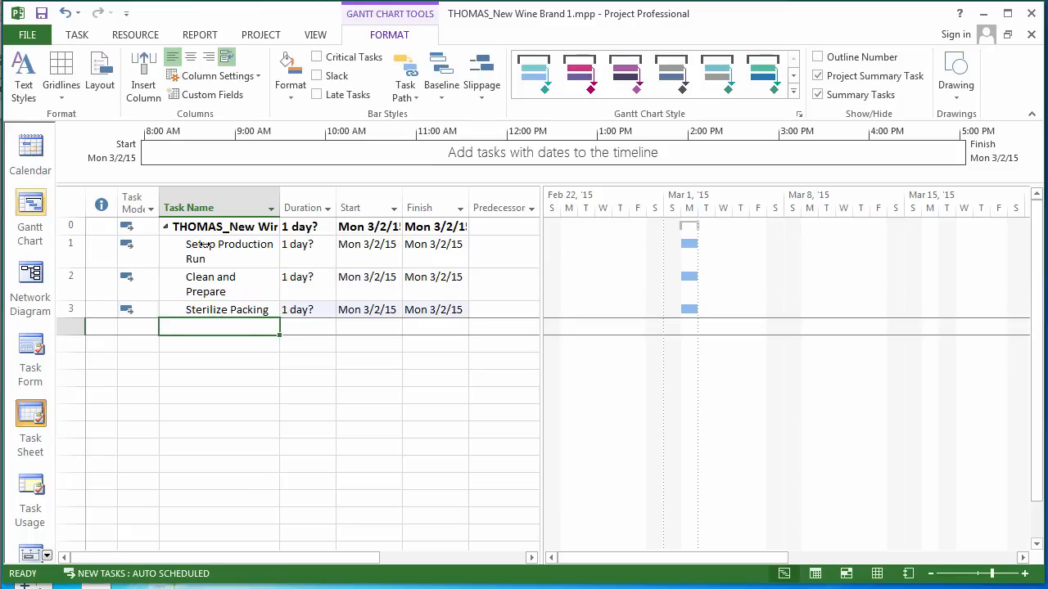
{"action": "type", "text": "Ferment"}
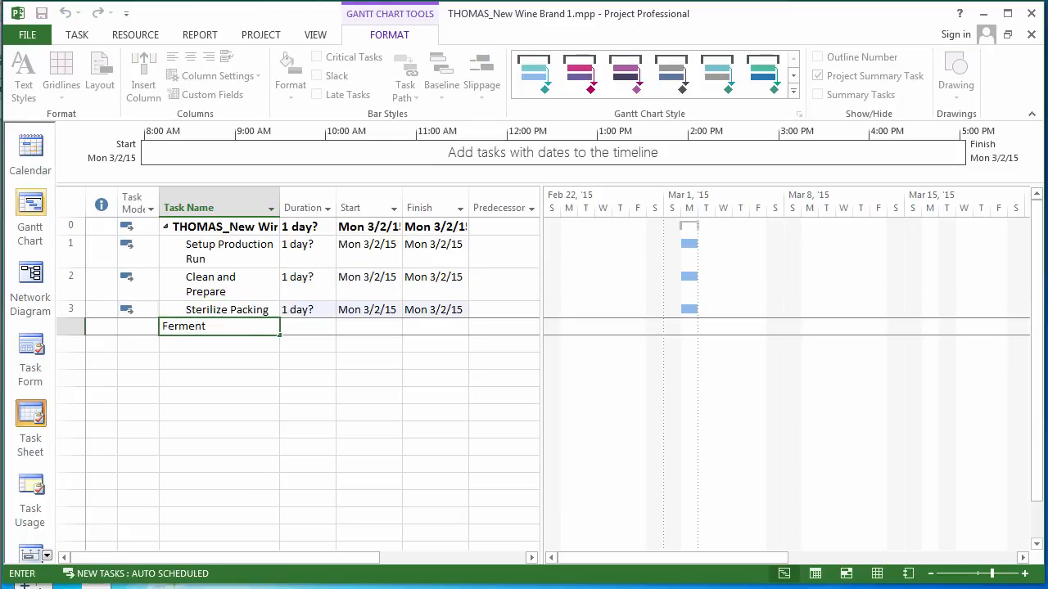
{"action": "type", "text": " Batch"}
{"action": "key", "text": "Return"}
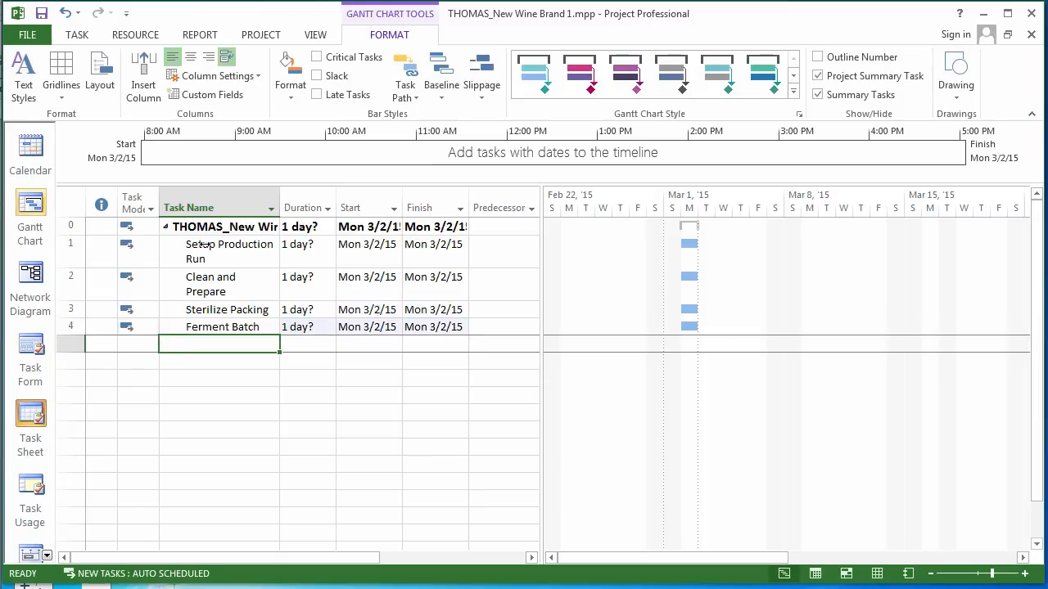
Step: Add the tasks "Mash and Ferment" and "Test and Augment" below Ferment Batch
{"action": "type", "text": "Mash and"}
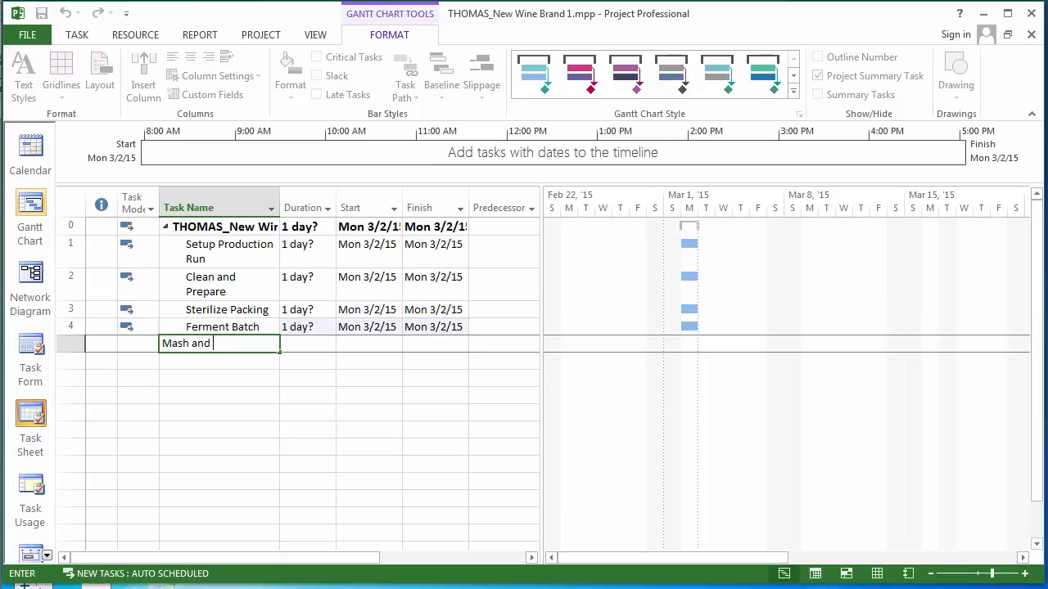
{"action": "type", "text": " Ferment"}
{"action": "key", "text": "Return"}
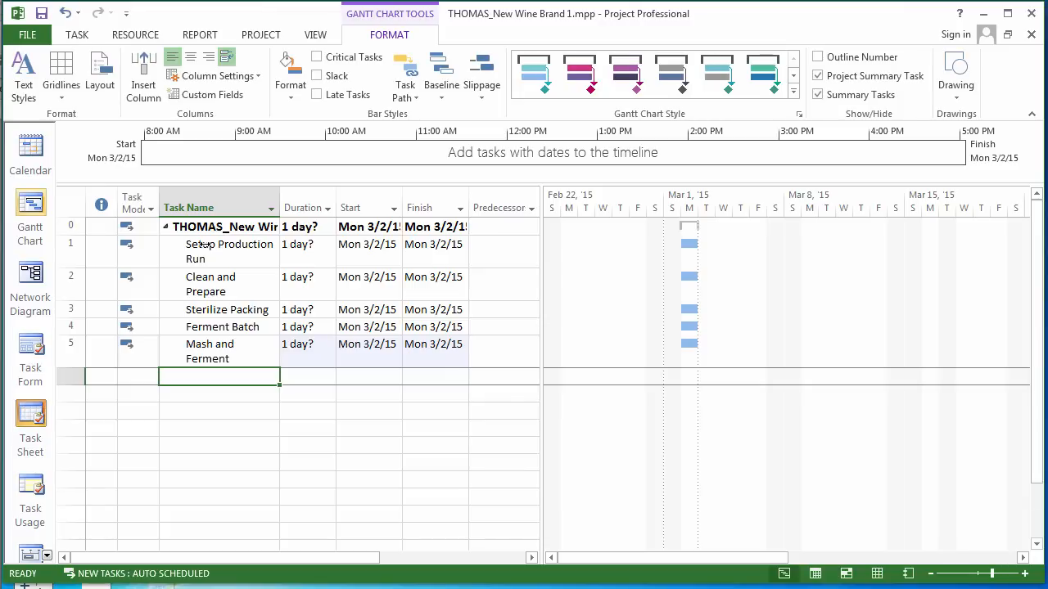
{"action": "type", "text": "Te"}
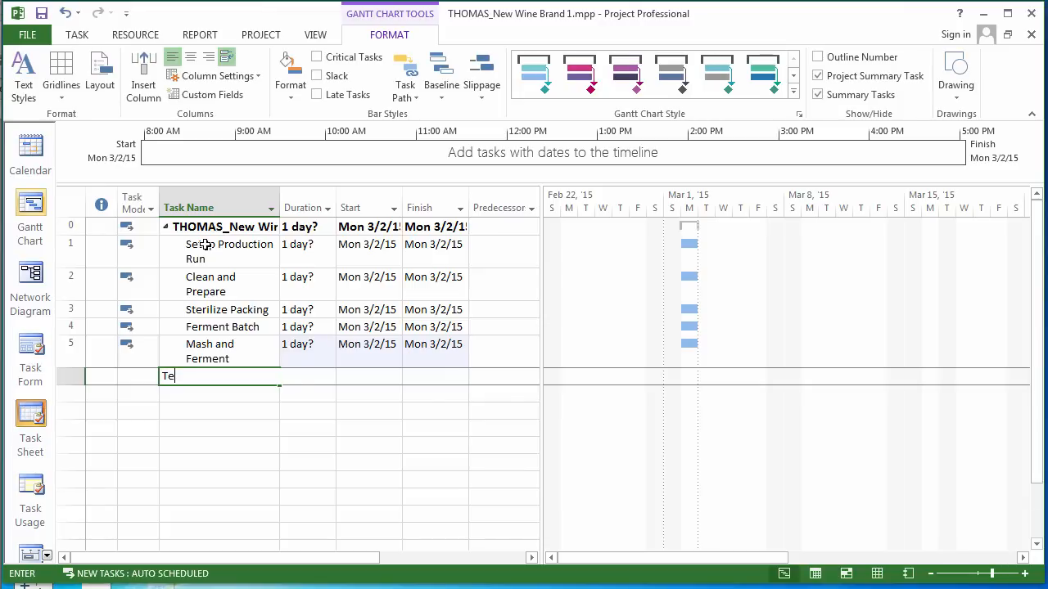
{"action": "type", "text": "st a"}
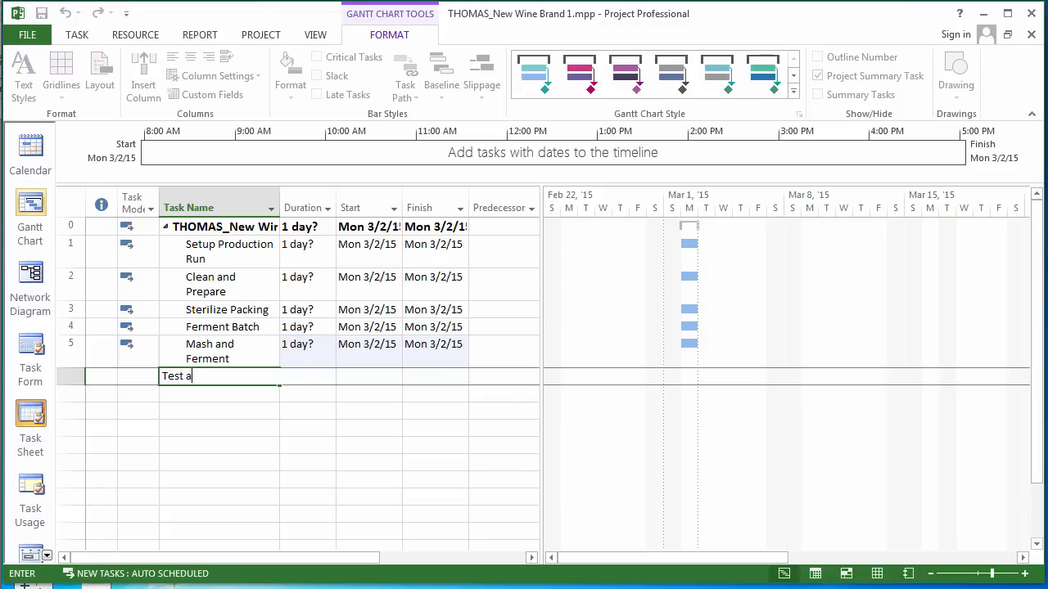
{"action": "type", "text": "nd Augment"}
{"action": "key", "text": "Return"}
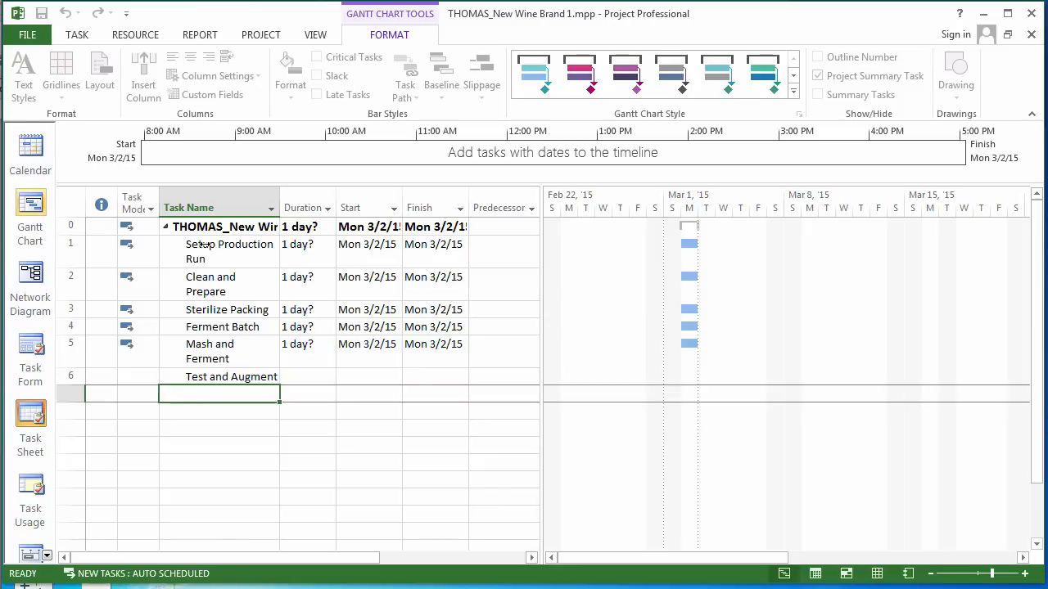
Step: Add the tasks "Filter and Pack" and "Ferment and Monitor" below Test and Augment
{"action": "type", "text": "Filter"}
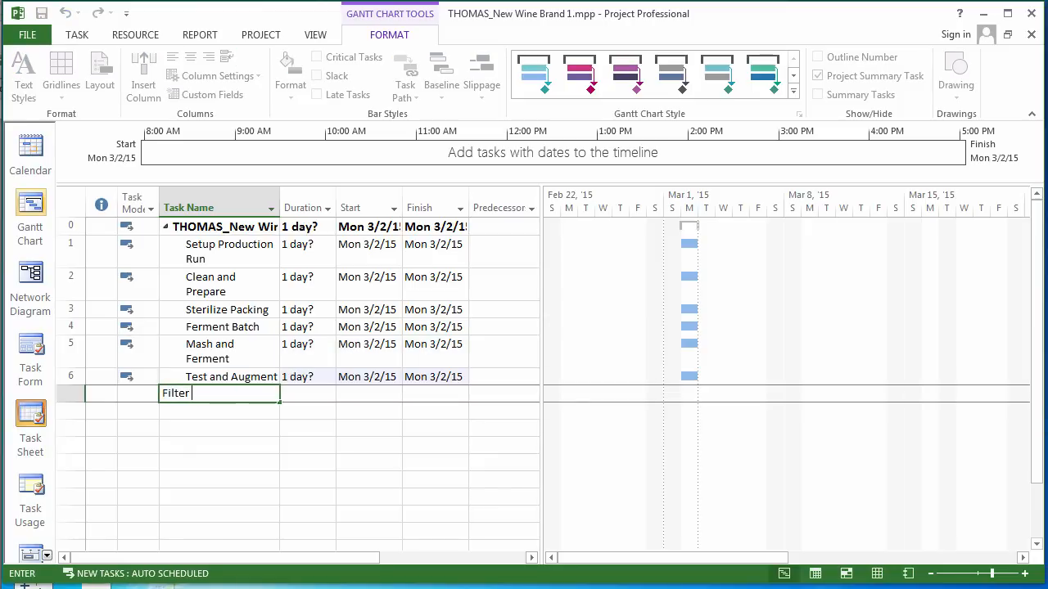
{"action": "type", "text": " and Pack"}
{"action": "key", "text": "Return"}
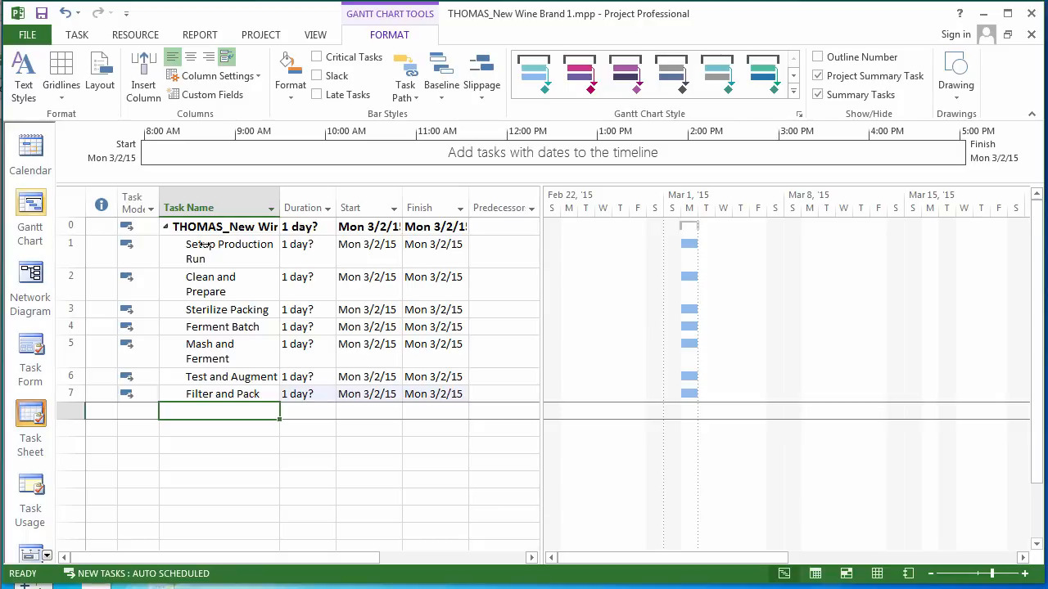
{"action": "type", "text": "Fer"}
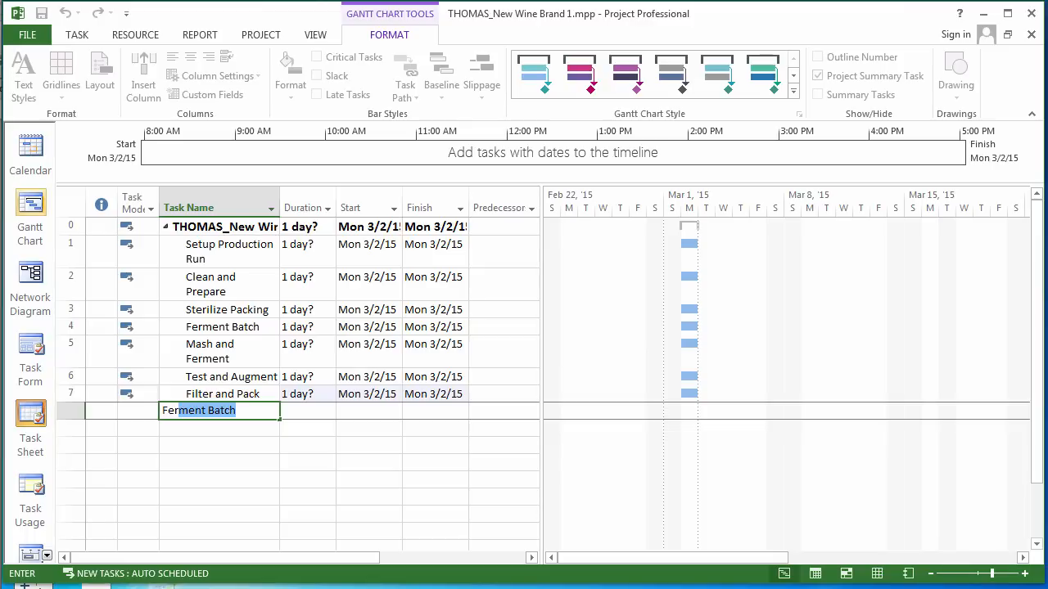
{"action": "type", "text": "ment and "}
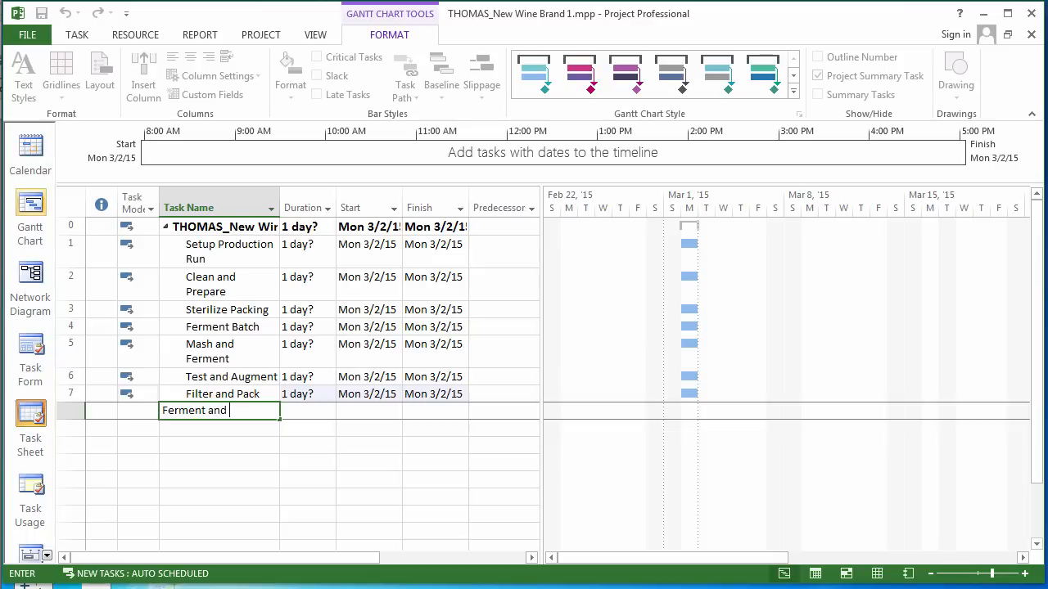
{"action": "type", "text": "Monitor"}
{"action": "key", "text": "Return"}
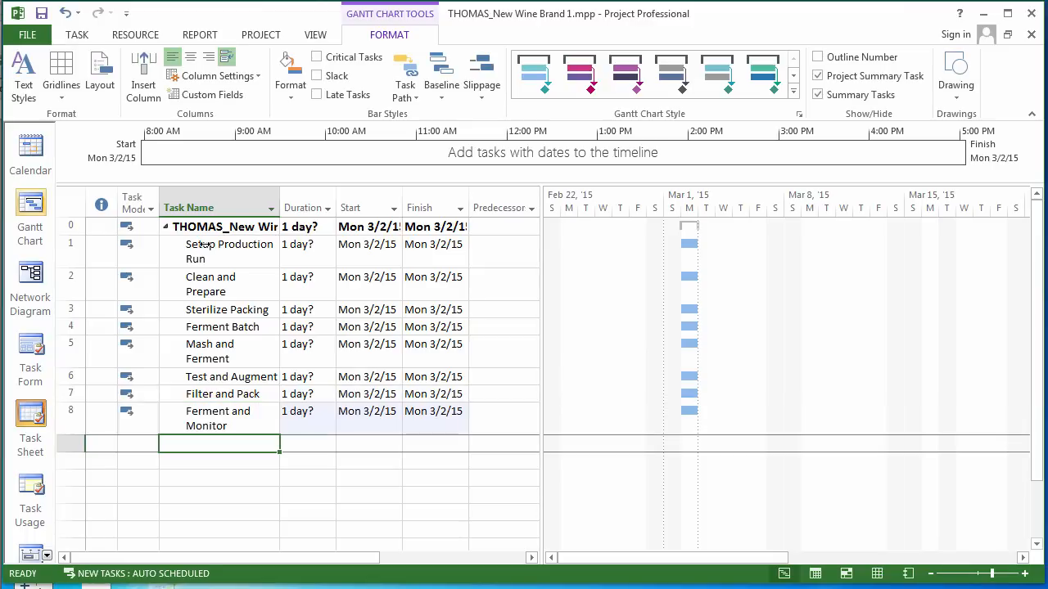
Step: Add the tasks "Finalize Batch" and "Label" below Ferment and Monitor
{"action": "type", "text": "Finaliza"}
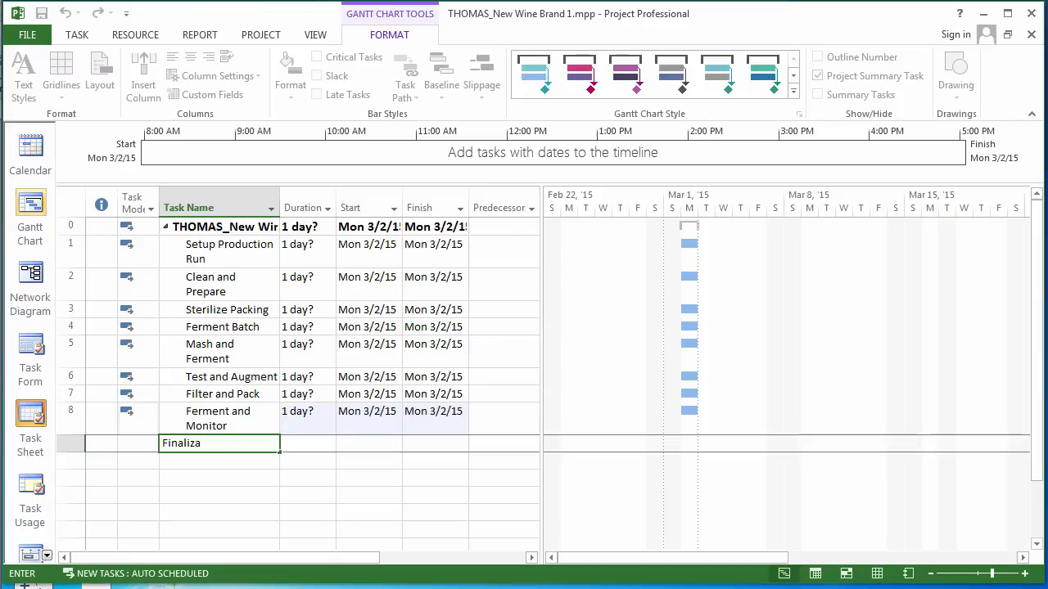
{"action": "key", "text": "BackSpace"}
{"action": "type", "text": "e Batch"}
{"action": "key", "text": "Return"}
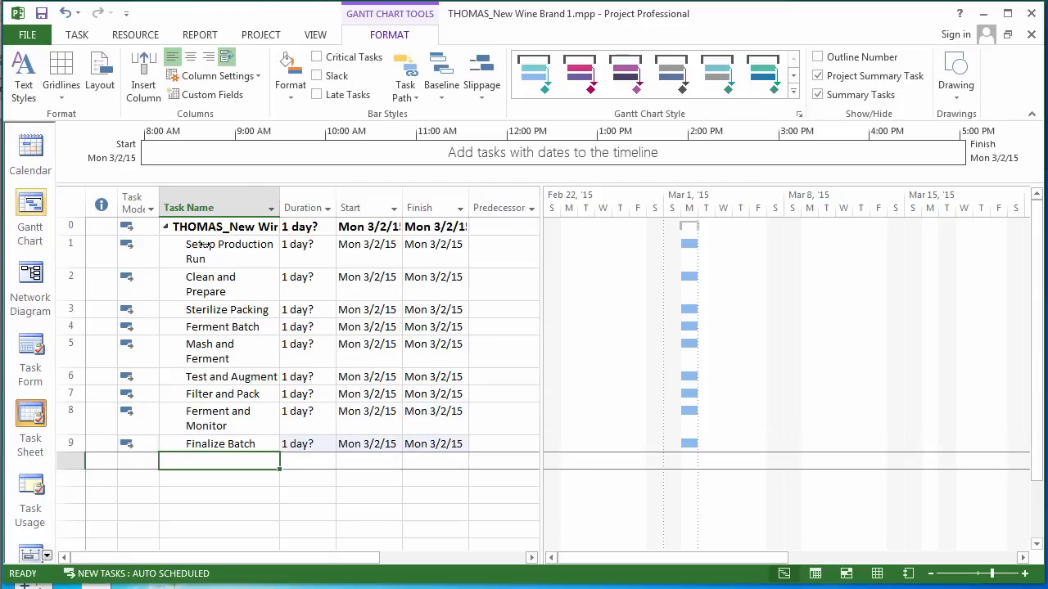
{"action": "type", "text": "Labe;"}
{"action": "key", "text": "BackSpace"}
{"action": "type", "text": "l"}
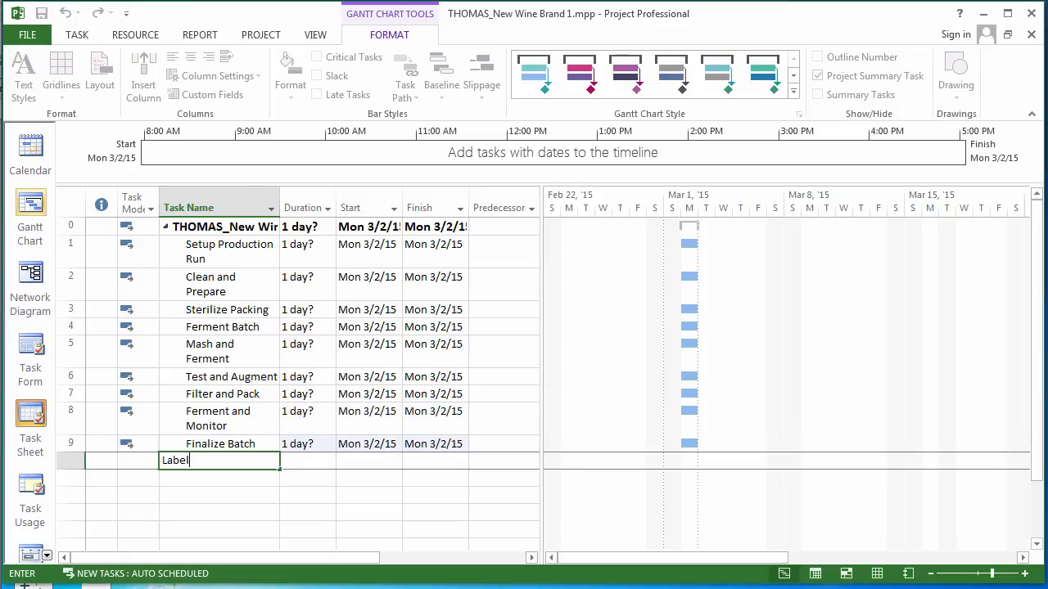
{"action": "key", "text": "Return"}
Step: Add the tasks "Assess Pricing" and "Pack in Crates" below Label
{"action": "type", "text": "As"}
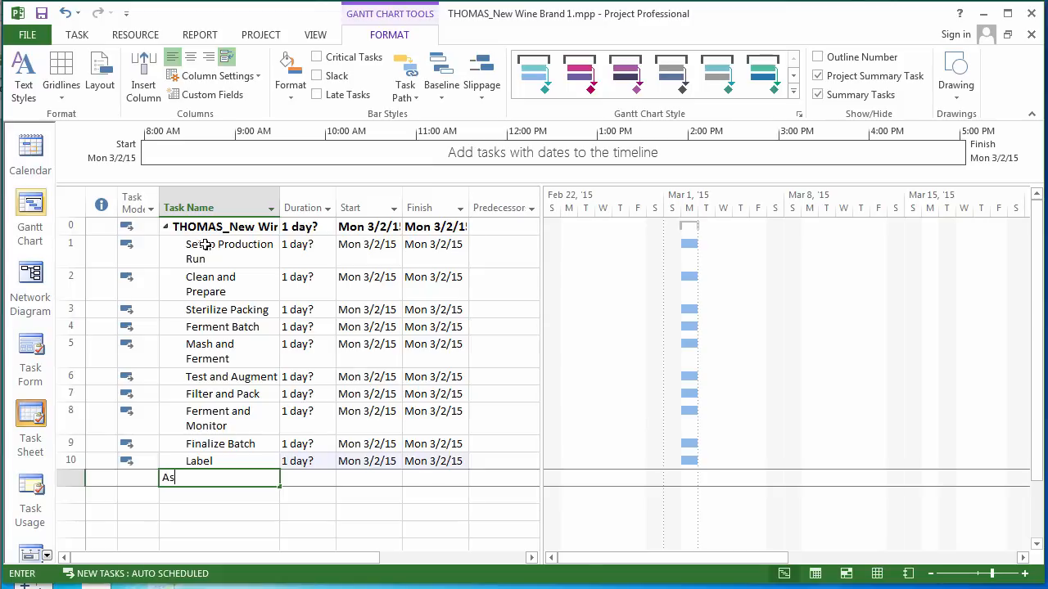
{"action": "type", "text": "sess Pricing"}
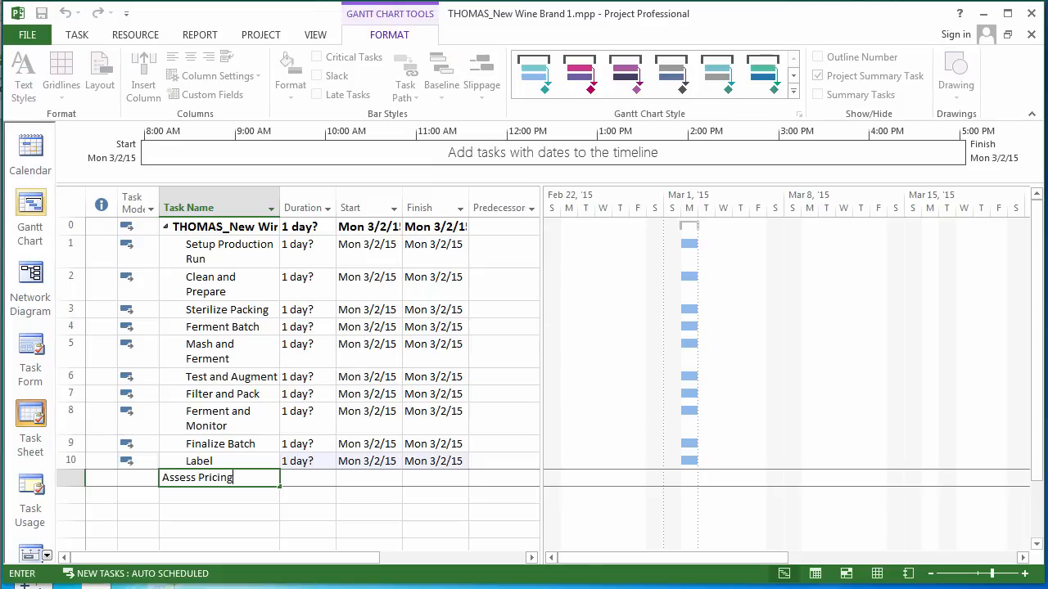
{"action": "key", "text": "Return"}
{"action": "type", "text": "Pa"}
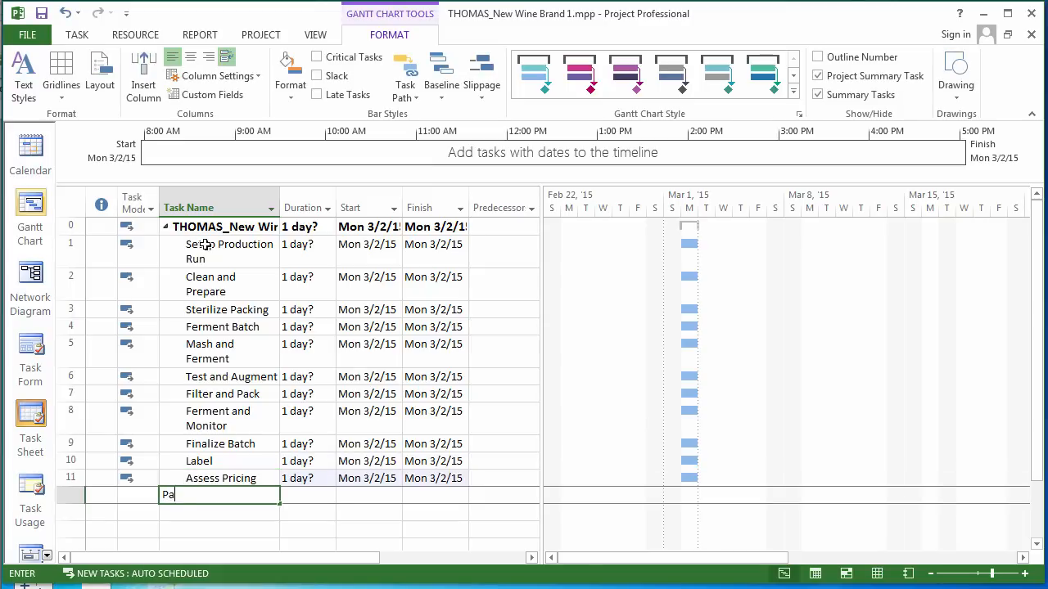
{"action": "type", "text": "ck in Crates"}
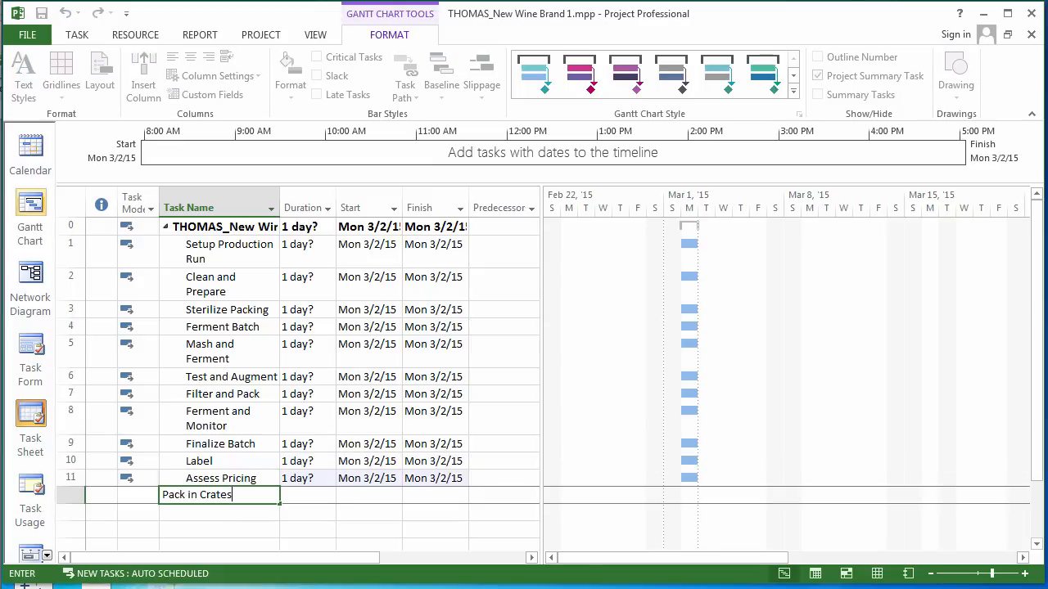
{"action": "key", "text": "Return"}
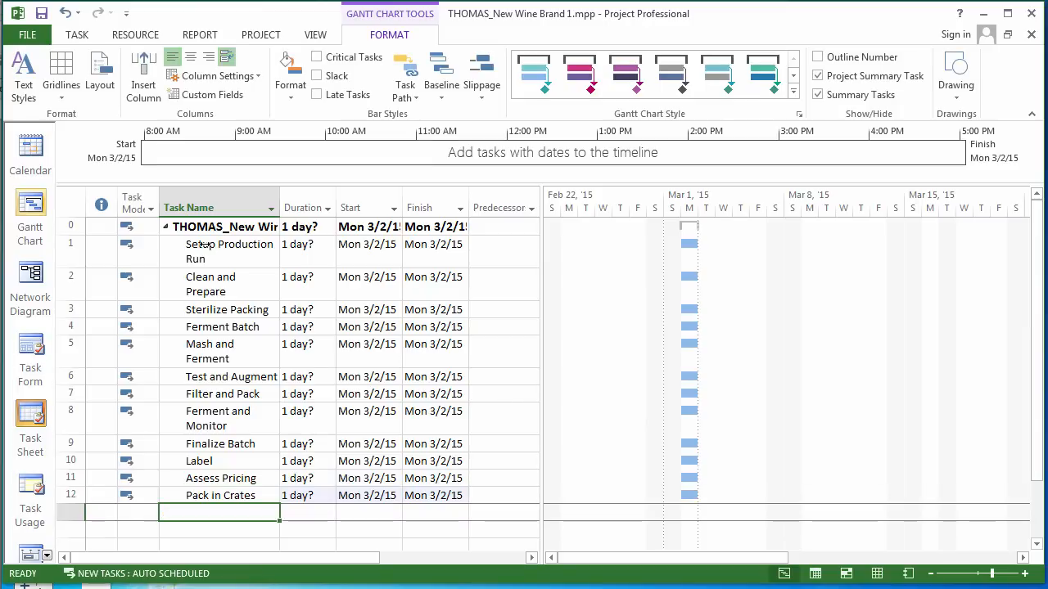
Step: Add the task "Inspect and Complete" below Pack in Crates
{"action": "type", "text": "Inpect and"}
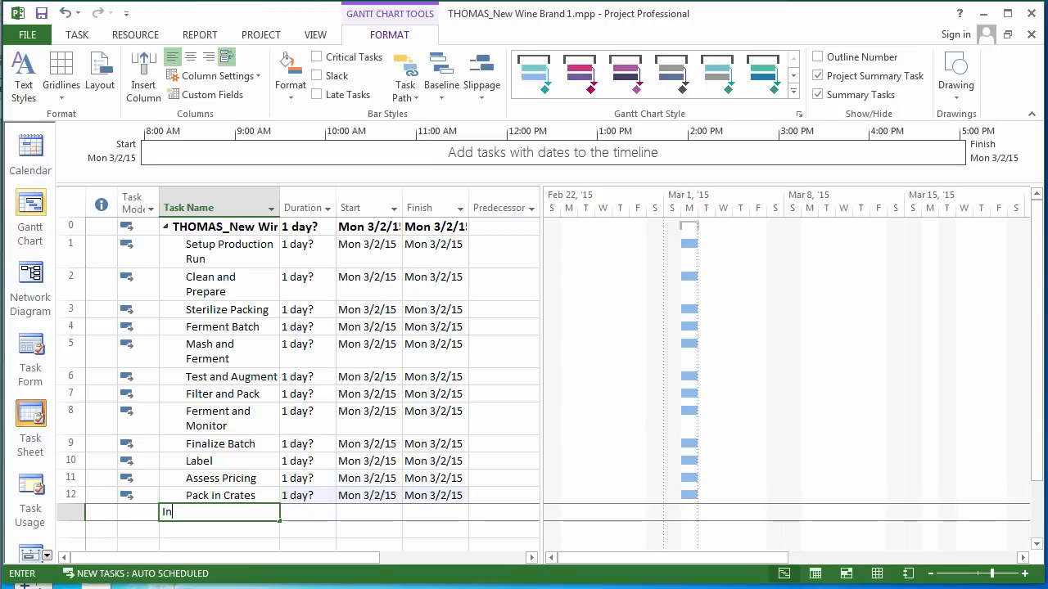
{"action": "key", "text": "BackSpace"}
{"action": "key", "text": "BackSpace"}
{"action": "key", "text": "BackSpace"}
{"action": "key", "text": "BackSpace"}
{"action": "key", "text": "BackSpace"}
{"action": "key", "text": "BackSpace"}
{"action": "key", "text": "BackSpace"}
{"action": "key", "text": "BackSpace"}
{"action": "key", "text": "BackSpace"}
{"action": "key", "text": "BackSpace"}
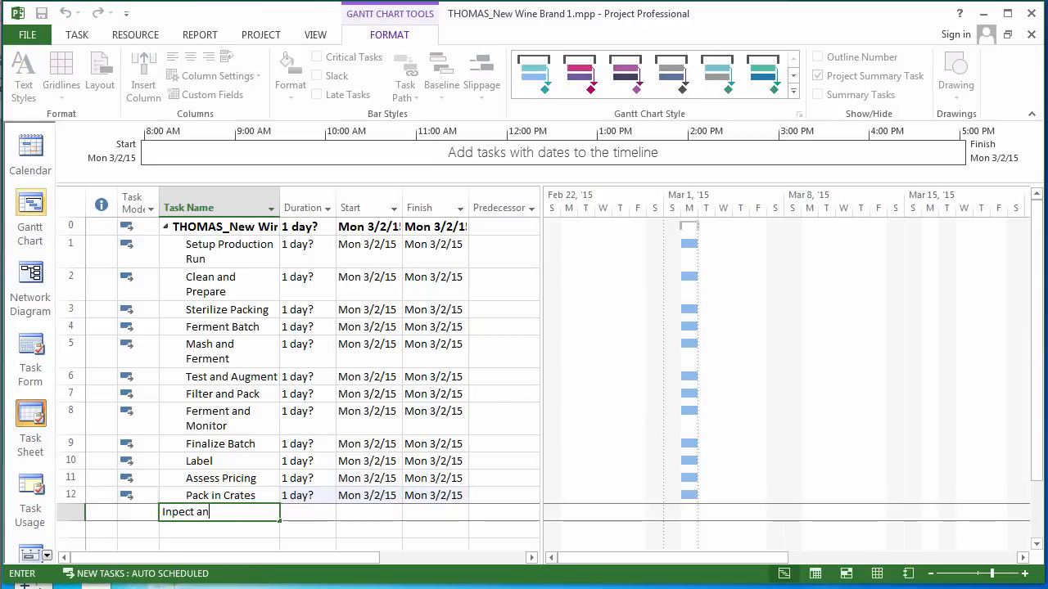
{"action": "type", "text": "sp"}
{"action": "key", "text": "BackSpace"}
{"action": "key", "text": "BackSpace"}
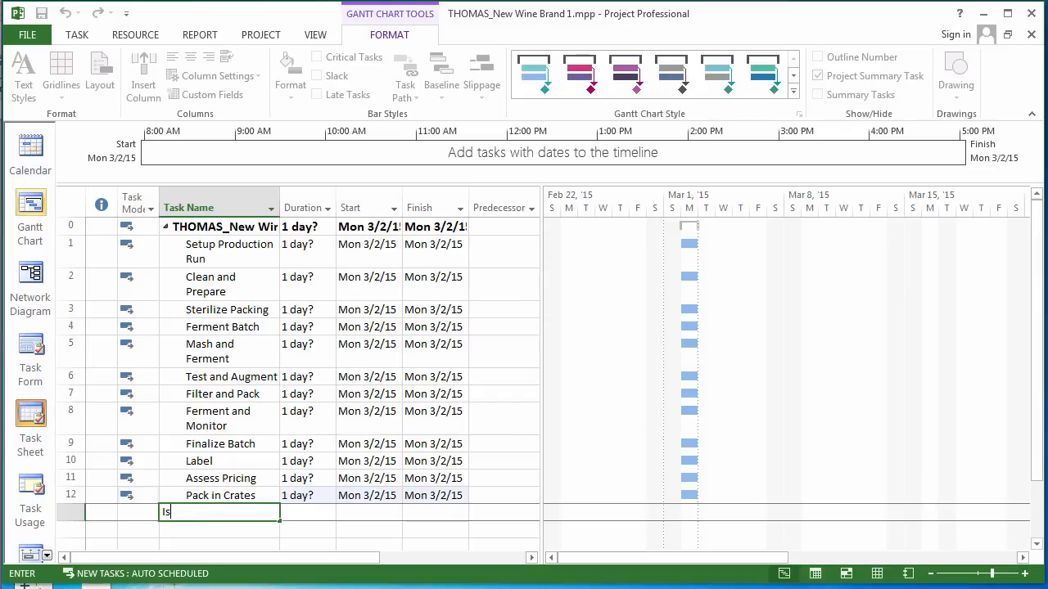
{"action": "type", "text": "nspect and COmp"}
{"action": "key", "text": "BackSpace"}
{"action": "key", "text": "BackSpace"}
{"action": "key", "text": "BackSpace"}
{"action": "type", "text": "omplete"}
{"action": "key", "text": "Return"}
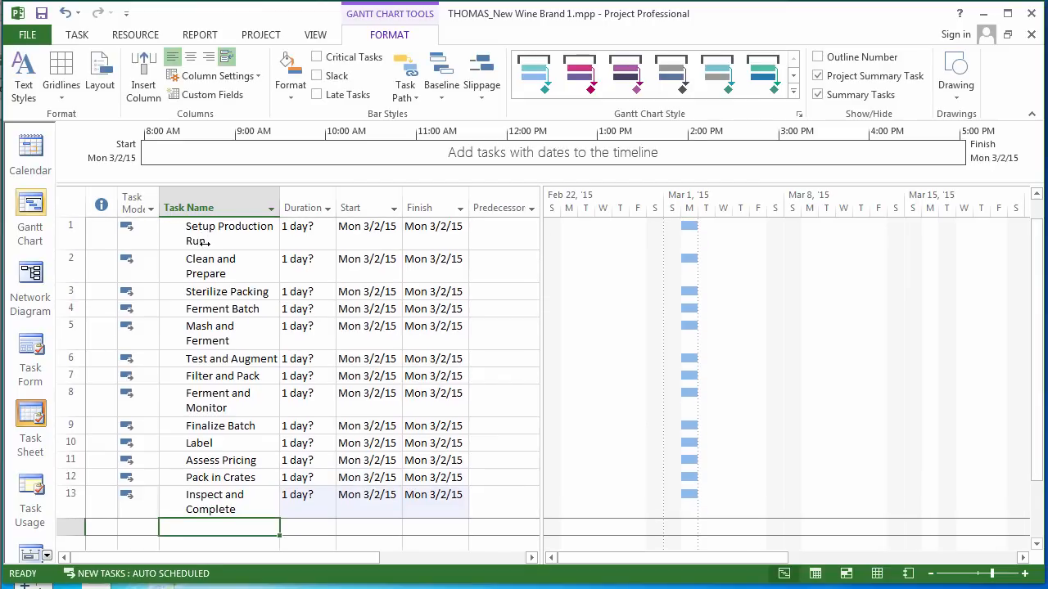
Step: Add the tasks "Licensing" and "Load and Ship" below Inspect and Complete
{"action": "type", "text": "Licensing"}
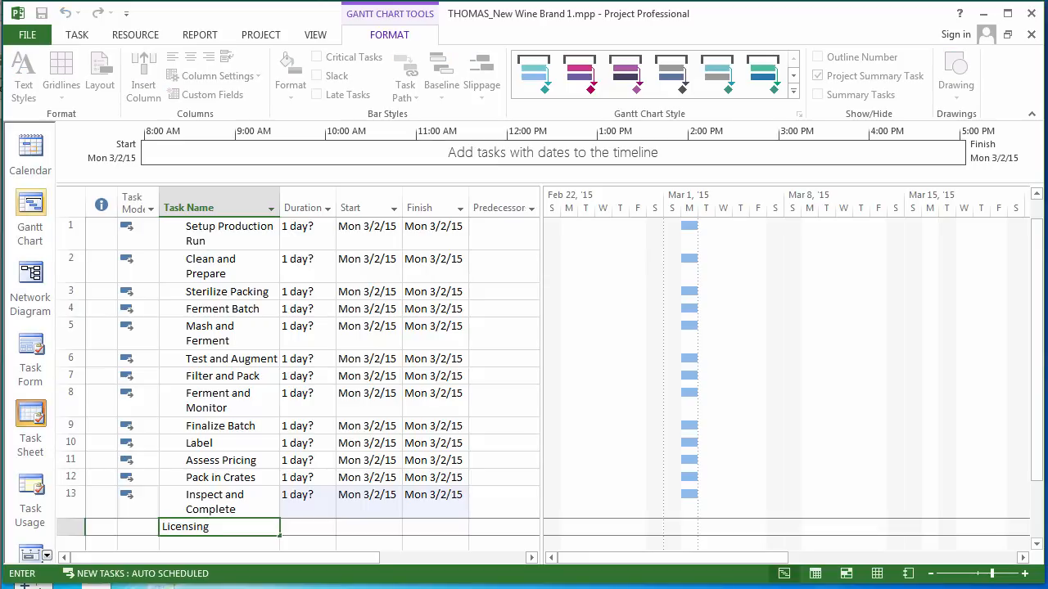
{"action": "key", "text": "Return"}
{"action": "type", "text": "Loa"}
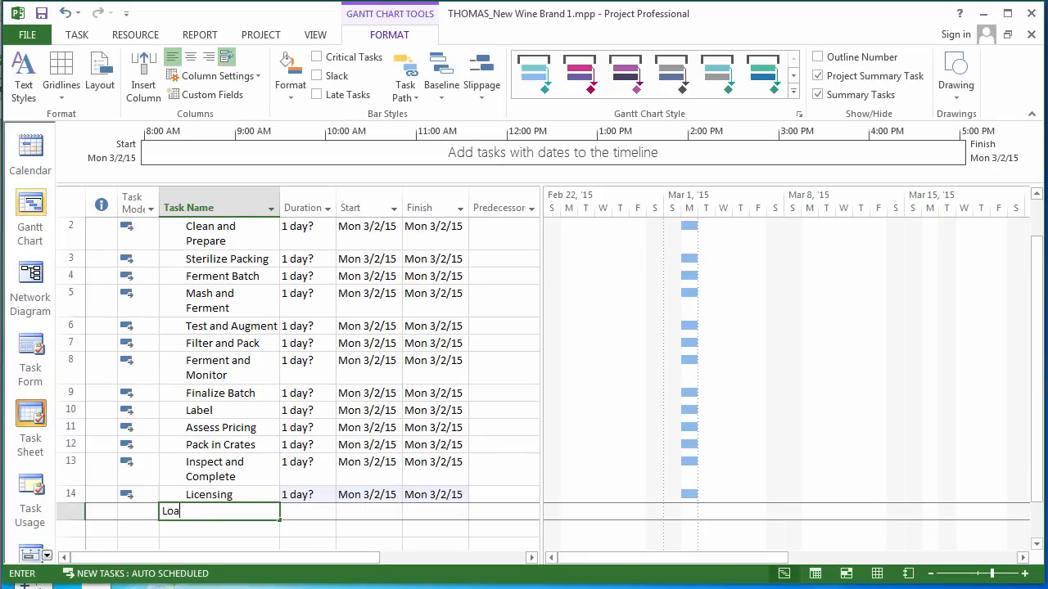
{"action": "type", "text": "d and Ship"}
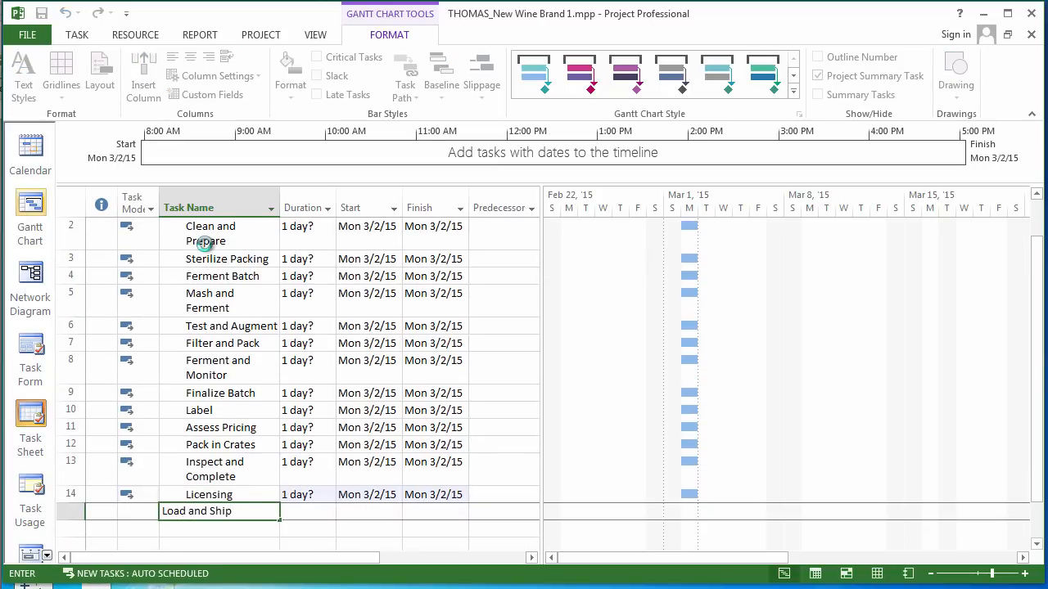
{"action": "key", "text": "Return"}
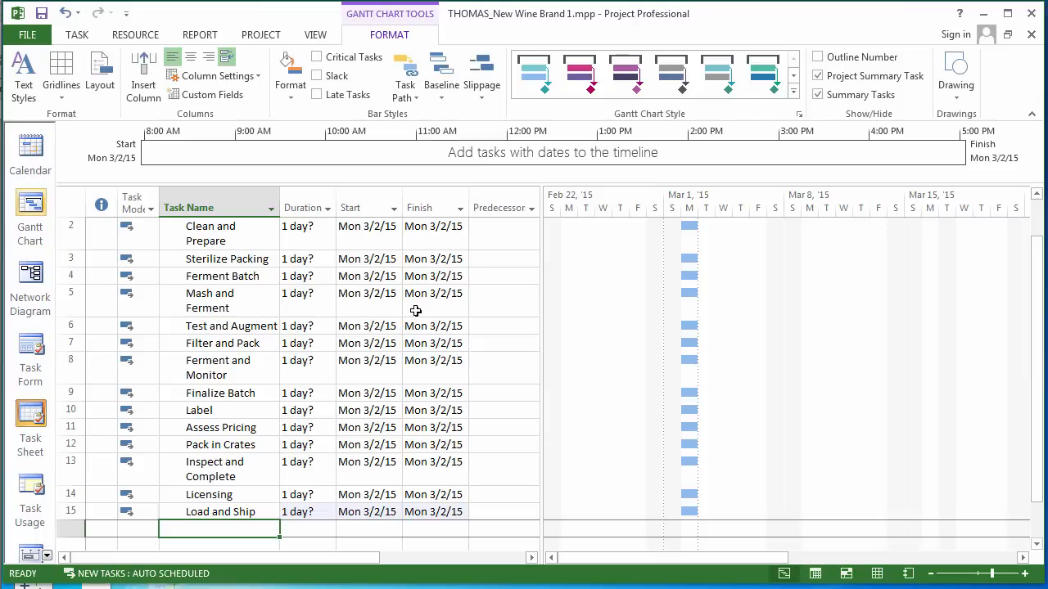
Step: Add the note "be sure to use new green bottles" to the Filter and Pack task
{"action": "scroll", "coordinate": [274, 321], "scroll_direction": "up", "scroll_amount": 1}
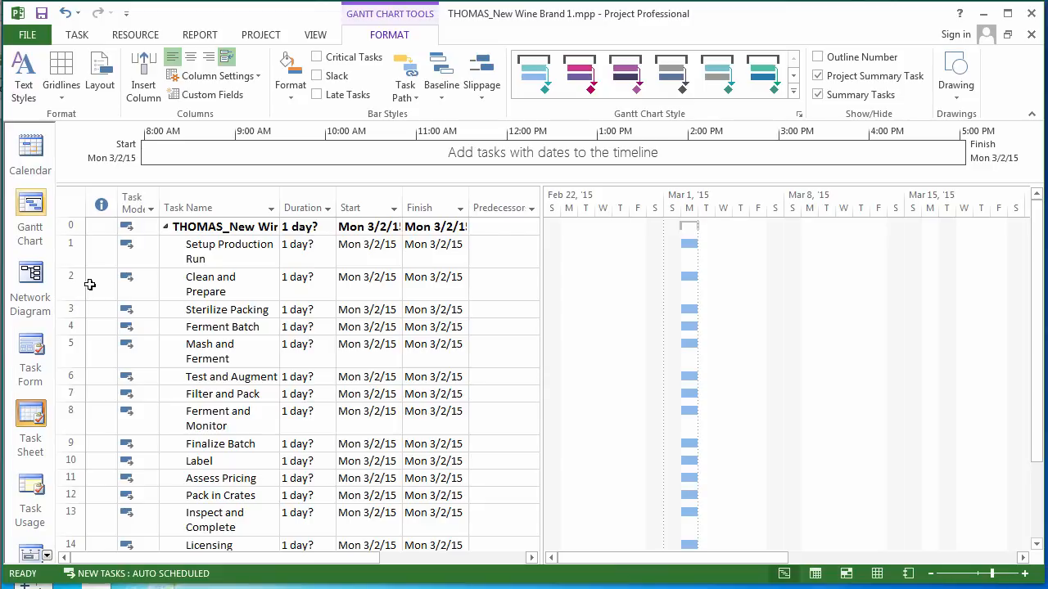
{"action": "left_click", "coordinate": [105, 395]}
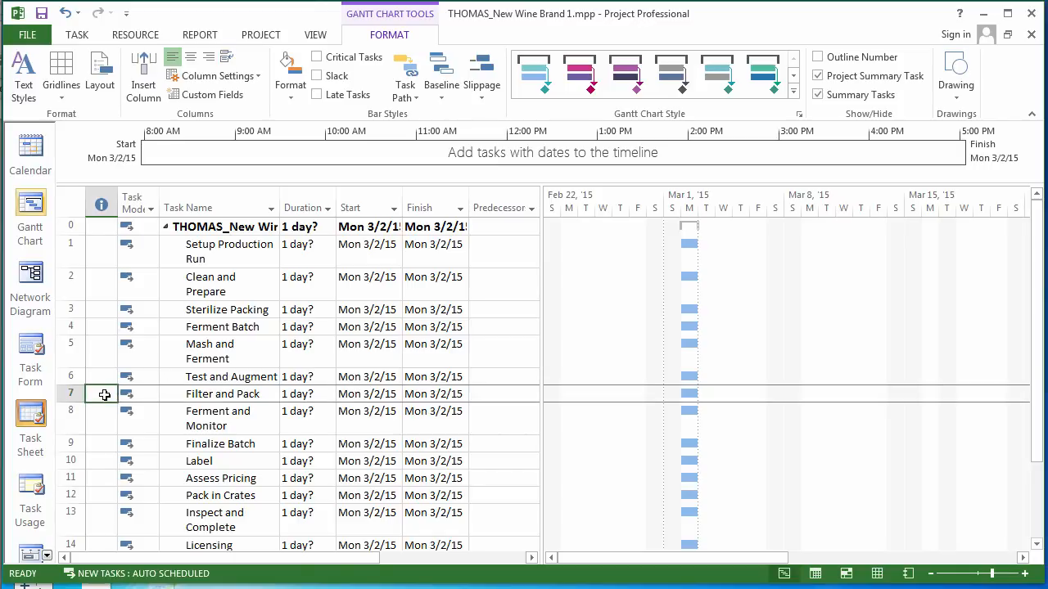
{"action": "double_click", "coordinate": [105, 395]}
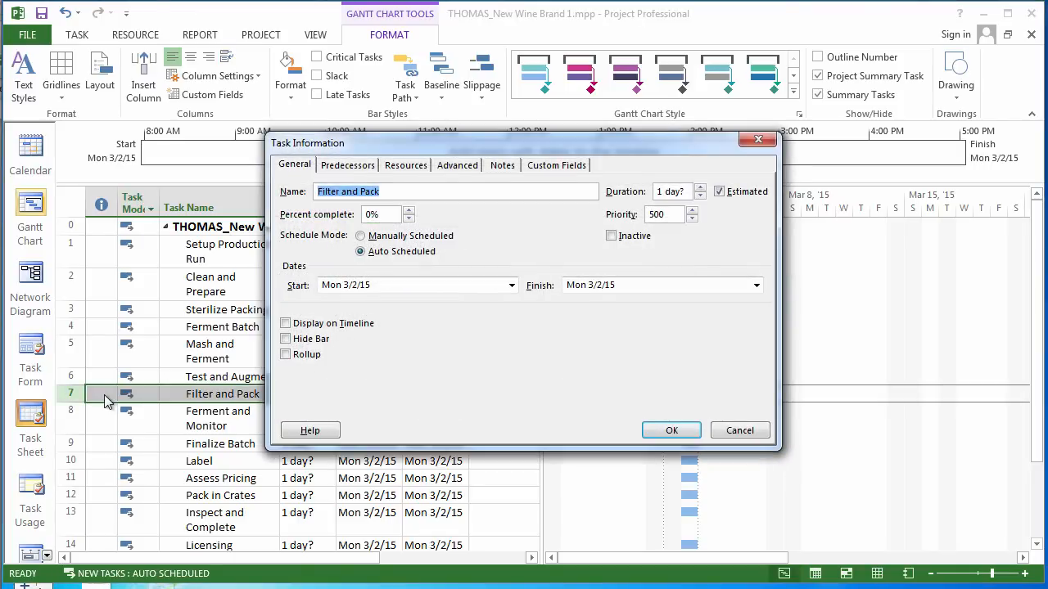
{"action": "left_click", "coordinate": [503, 166]}
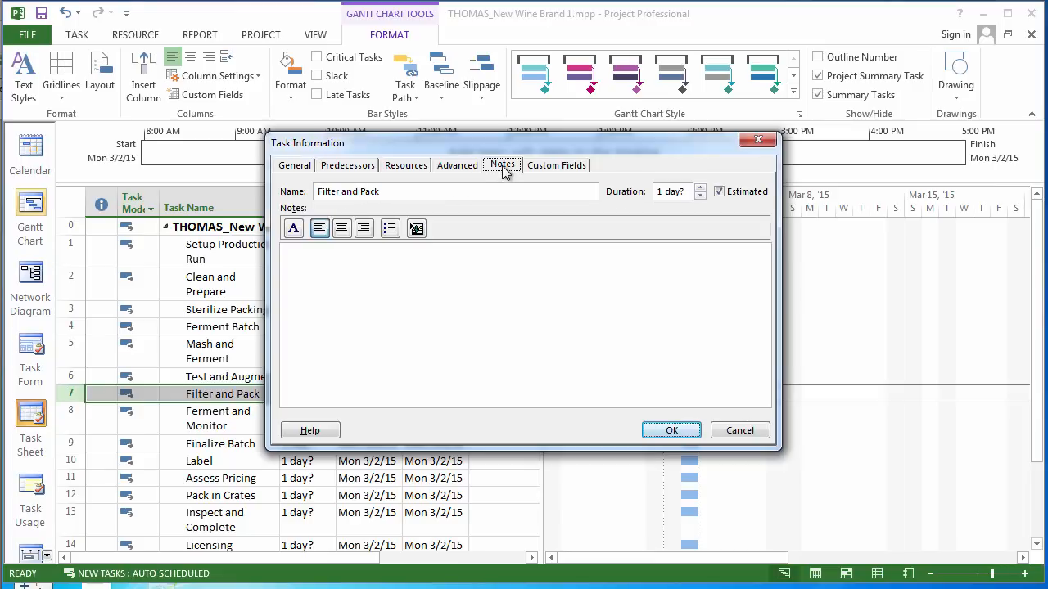
{"action": "left_click", "coordinate": [394, 282]}
{"action": "type", "text": "be sur"}
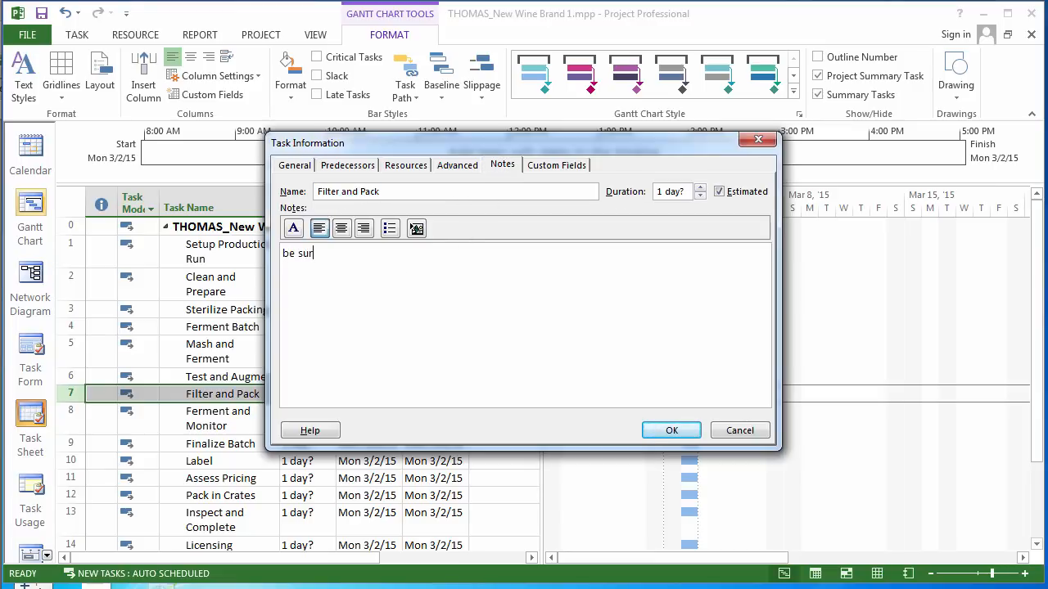
{"action": "type", "text": "e to use new green bottle"}
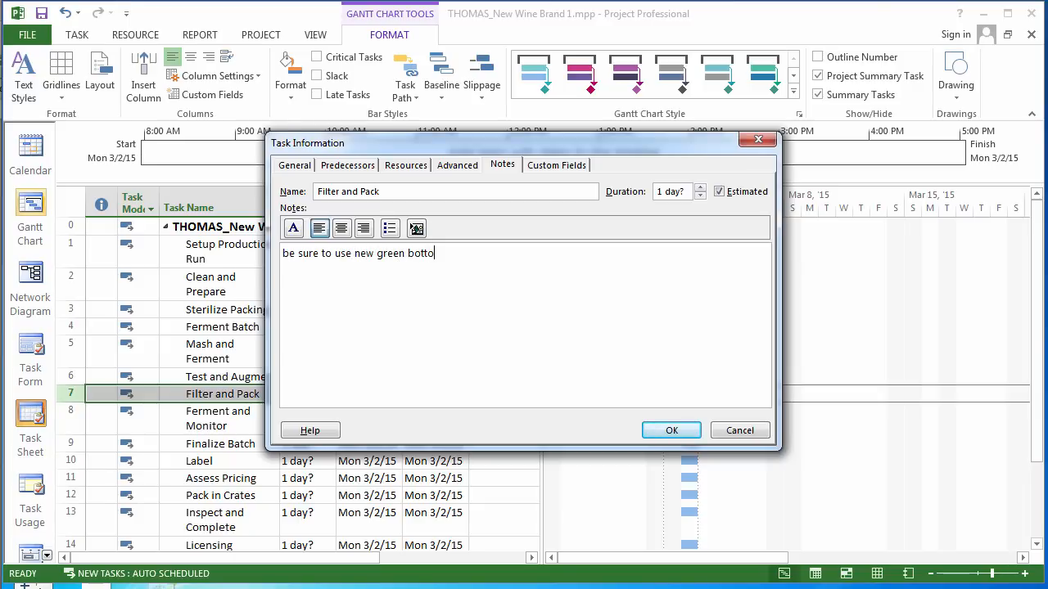
{"action": "key", "text": "BackSpace"}
{"action": "key", "text": "BackSpace"}
{"action": "type", "text": "les"}
{"action": "left_click", "coordinate": [669, 431]}
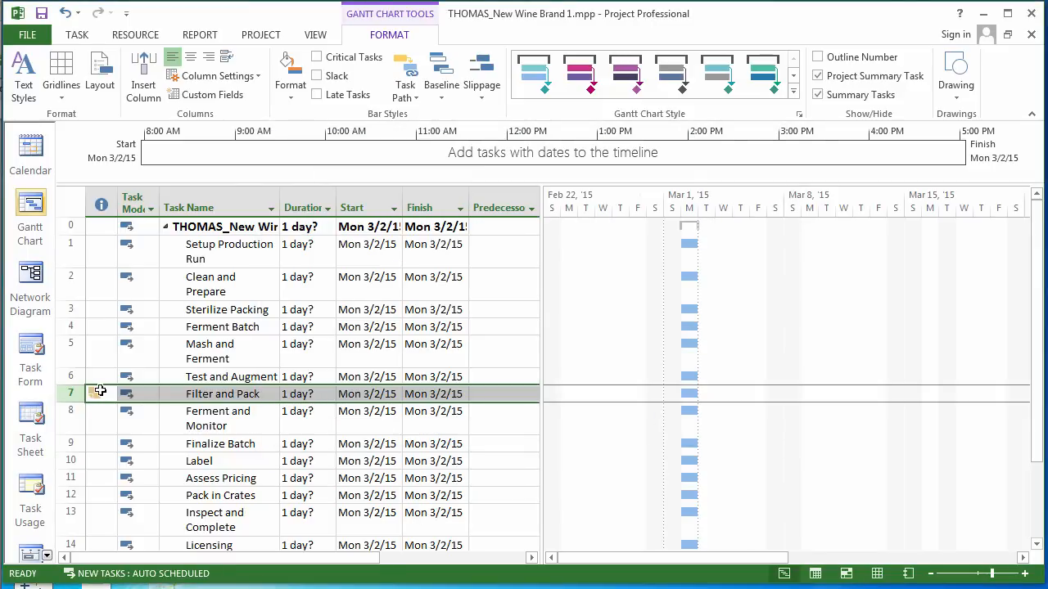
Step: Widen the task table to show the Resource Names column and set task 2 as the predecessor of Sterilize Packing
{"action": "mouse_move", "coordinate": [95, 391]}
{"action": "left_click_drag", "start_coordinate": [543, 256], "coordinate": [682, 257]}
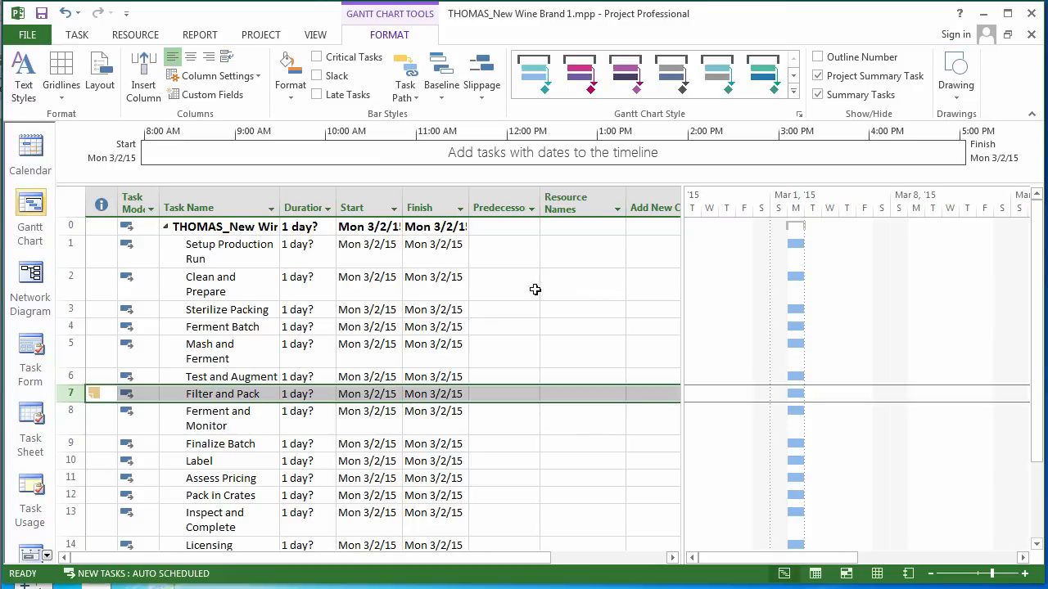
{"action": "left_click", "coordinate": [492, 311]}
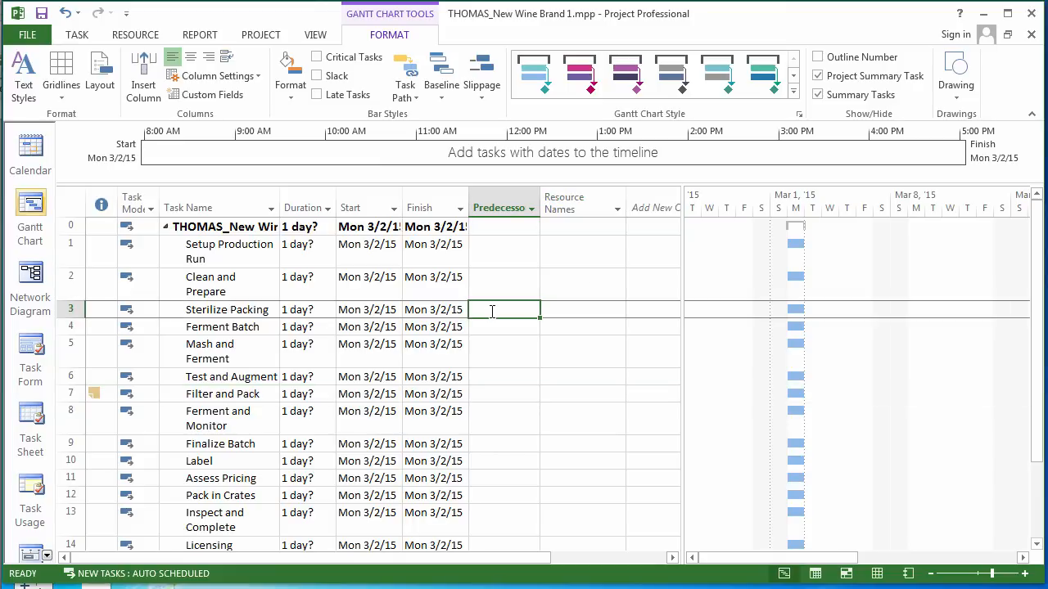
{"action": "type", "text": "2"}
{"action": "key", "text": "Return"}
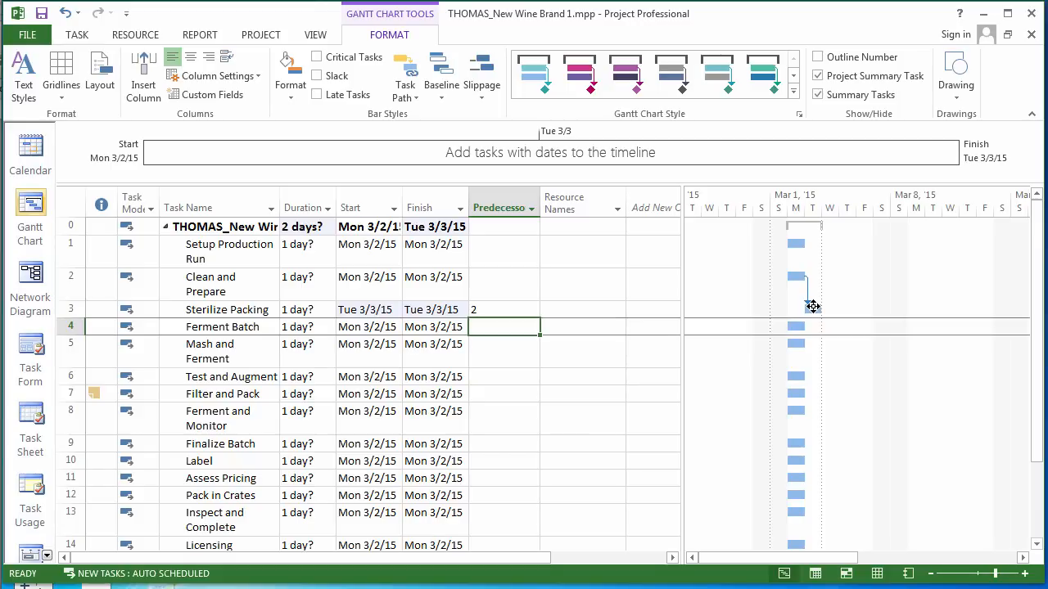
Step: Set task 3 as the predecessor of Mash and Ferment and task 4 as the predecessor of Test and Augment
{"action": "mouse_move", "coordinate": [813, 307]}
{"action": "key", "text": "Down"}
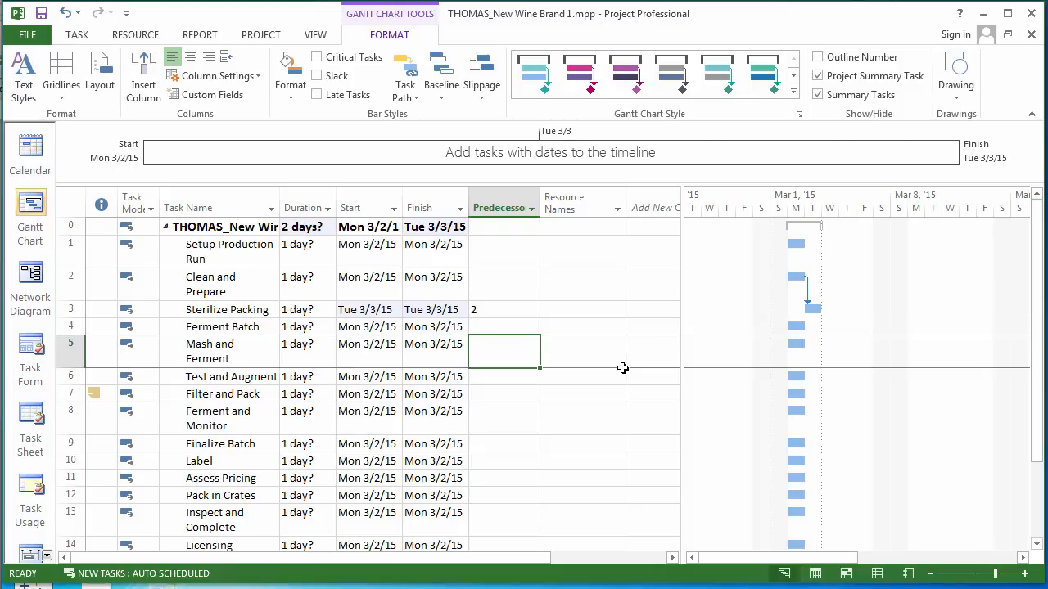
{"action": "type", "text": "3"}
{"action": "key", "text": "Return"}
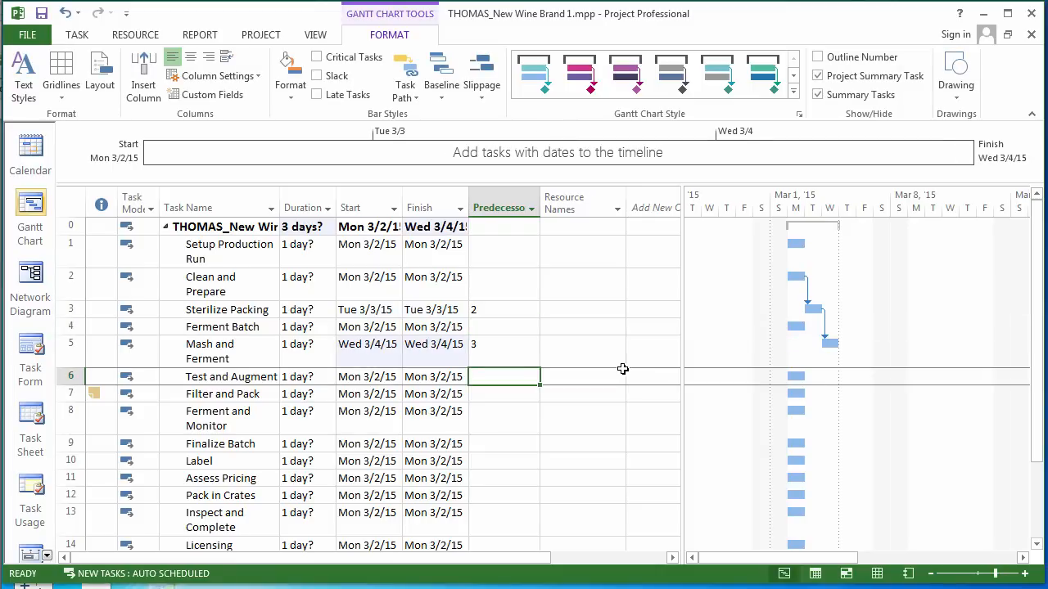
{"action": "type", "text": "4"}
{"action": "key", "text": "Return"}
Step: Set task 5 as the predecessor of Filter and Pack and task 6 as the predecessor of Ferment and Monitor
{"action": "type", "text": "5"}
{"action": "key", "text": "Return"}
{"action": "type", "text": "6"}
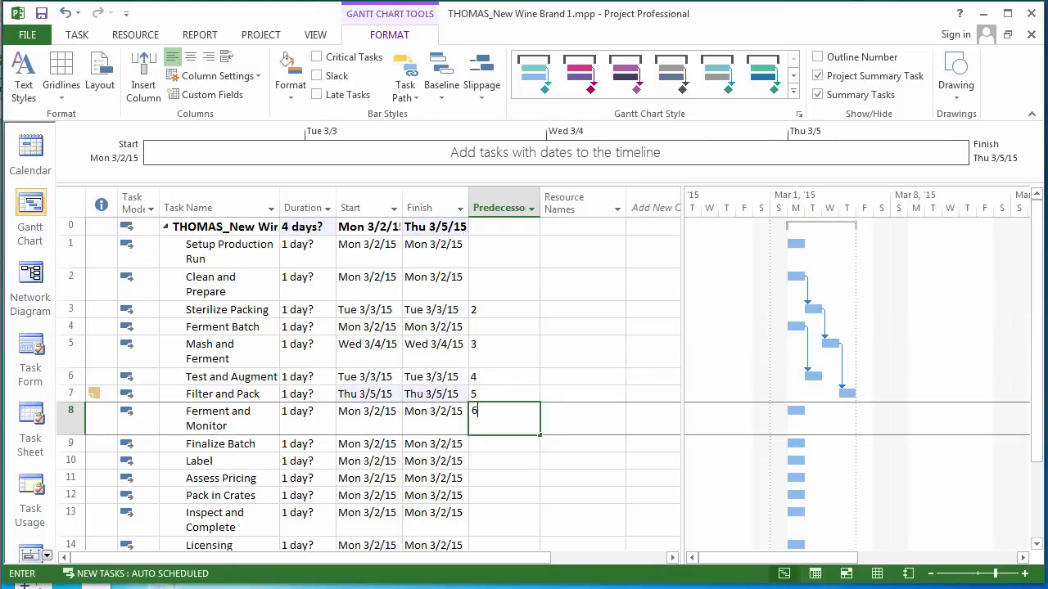
{"action": "key", "text": "Return"}
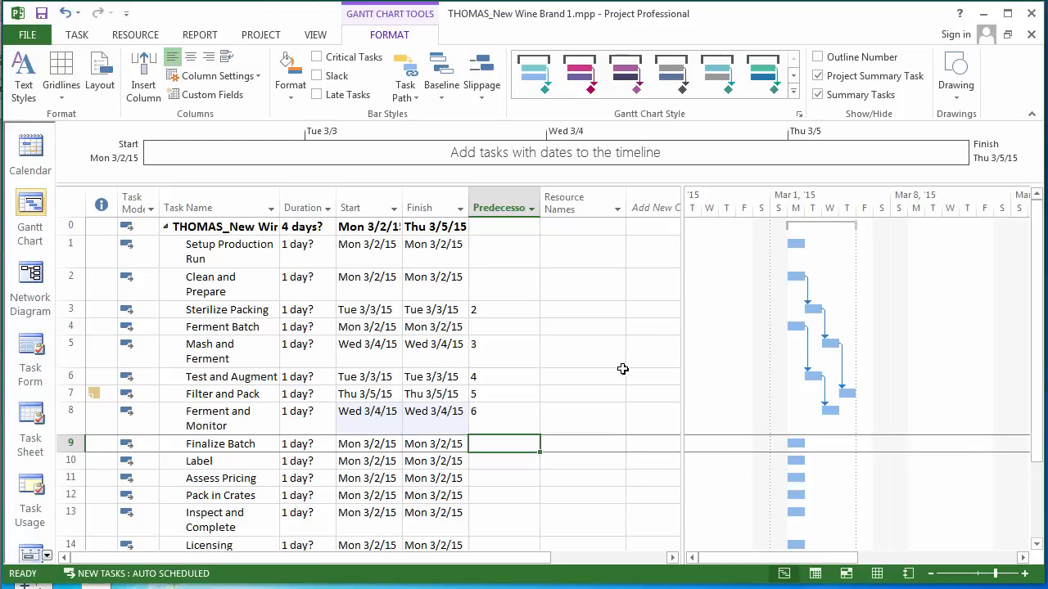
Step: Set task 7 as the predecessor of Label and task 9 as the predecessor of Assess Pricing
{"action": "key", "text": "Return"}
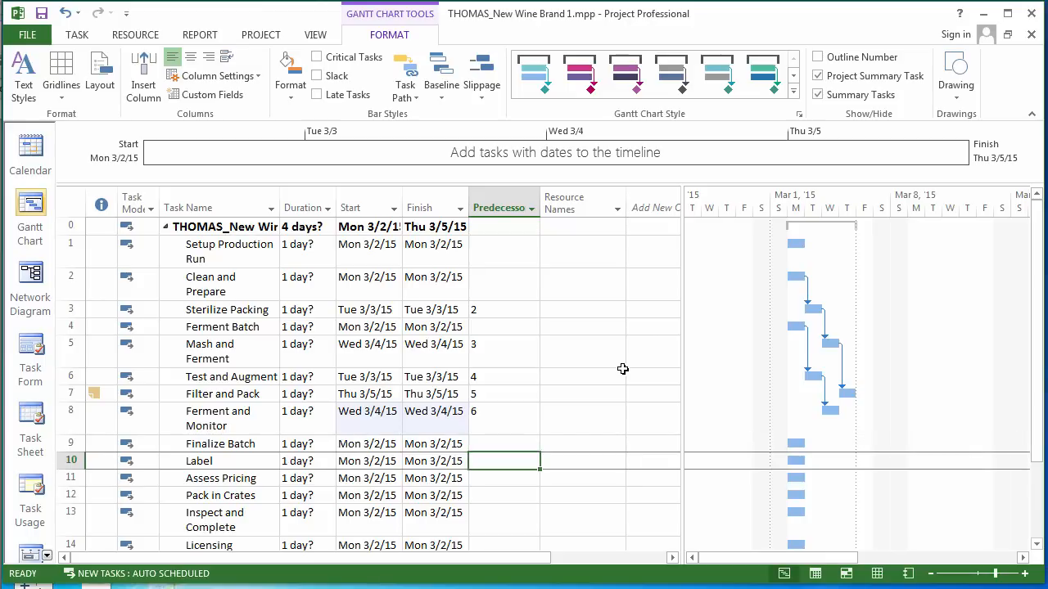
{"action": "type", "text": "7"}
{"action": "key", "text": "Return"}
{"action": "type", "text": "8"}
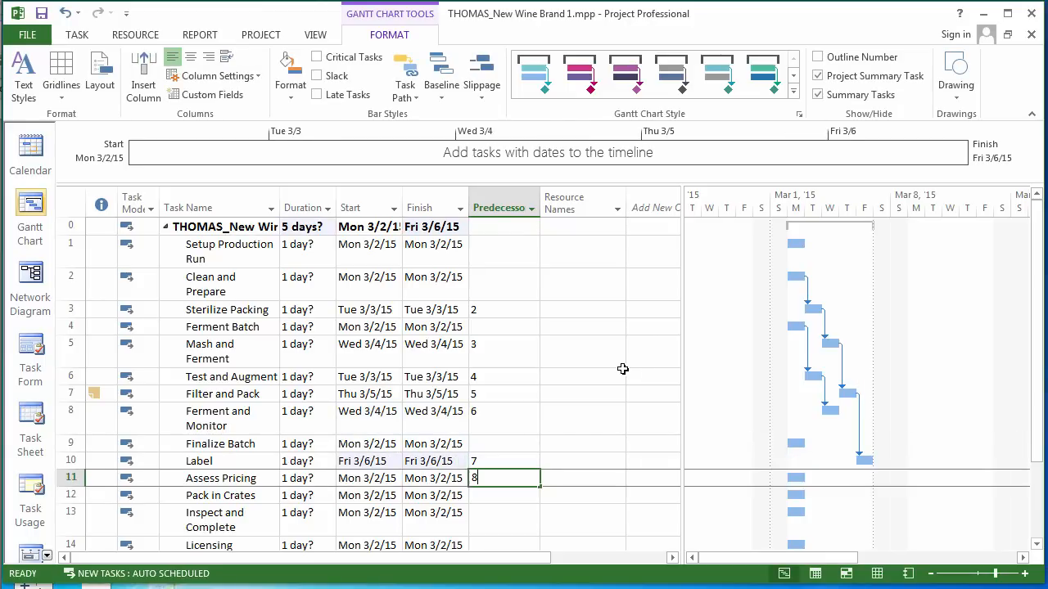
{"action": "key", "text": "BackSpace"}
{"action": "type", "text": "9"}
{"action": "key", "text": "Return"}
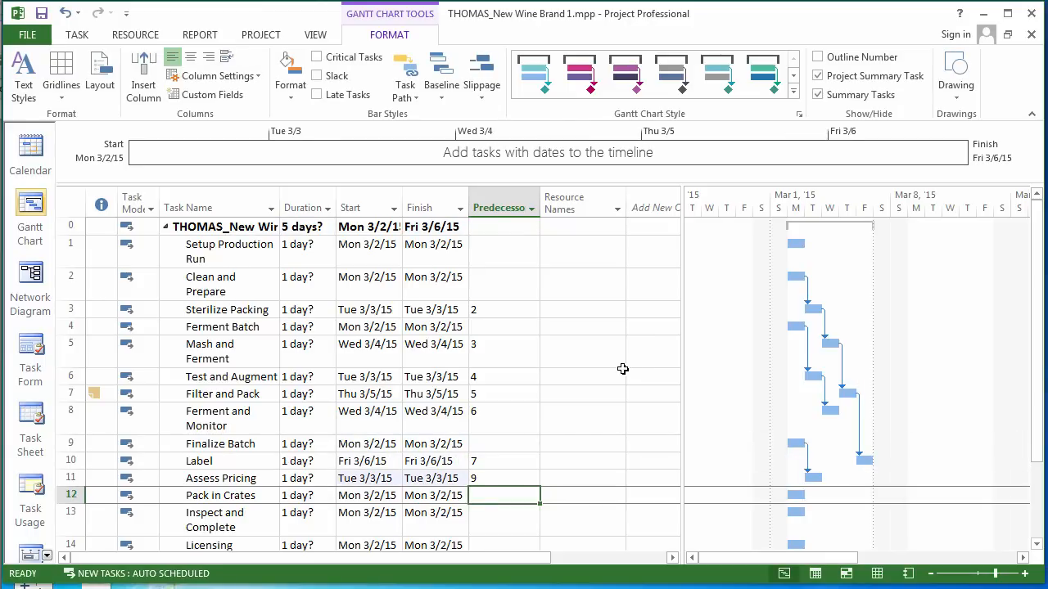
Step: Set task 10 as the predecessor of Pack in Crates and task 11 as the predecessor of Inspect and Complete
{"action": "type", "text": "10"}
{"action": "key", "text": "Return"}
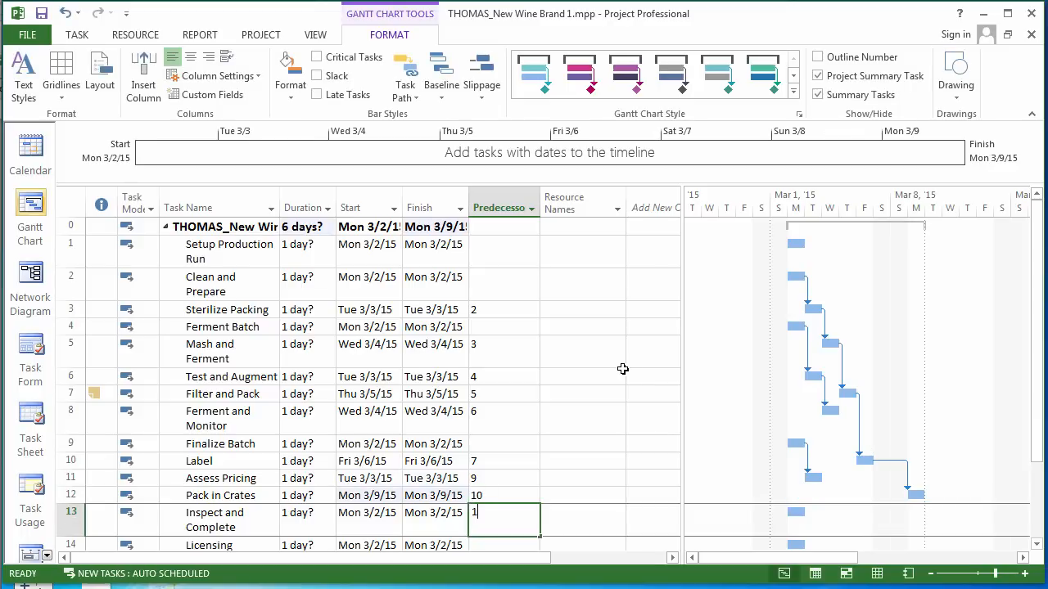
{"action": "type", "text": "11"}
{"action": "key", "text": "Return"}
Step: Skip Licensing and set task 12 as the predecessor of Load and Ship
{"action": "key", "text": "Return"}
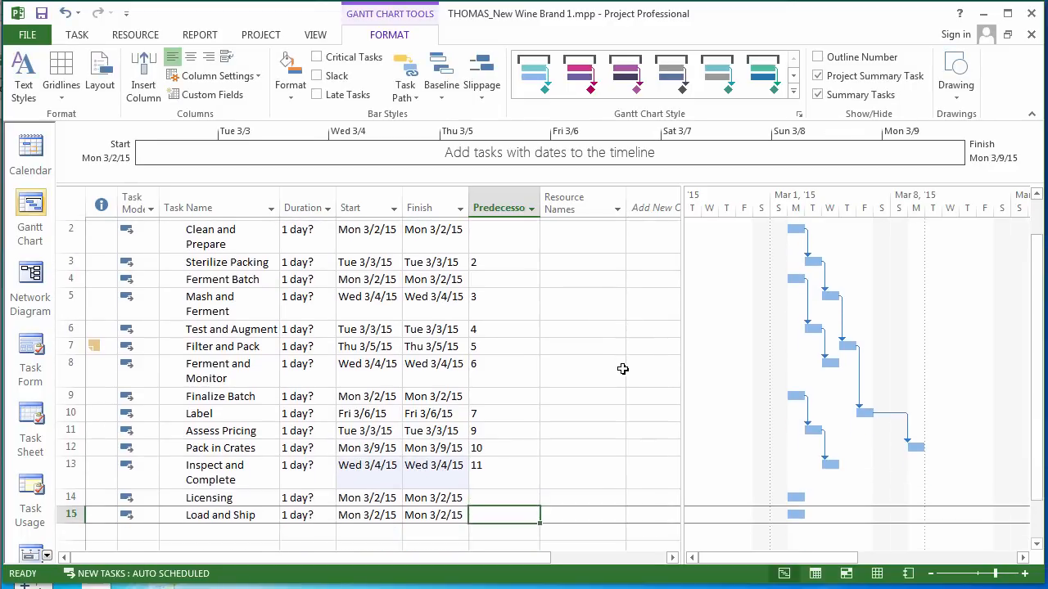
{"action": "type", "text": "12"}
{"action": "key", "text": "Return"}
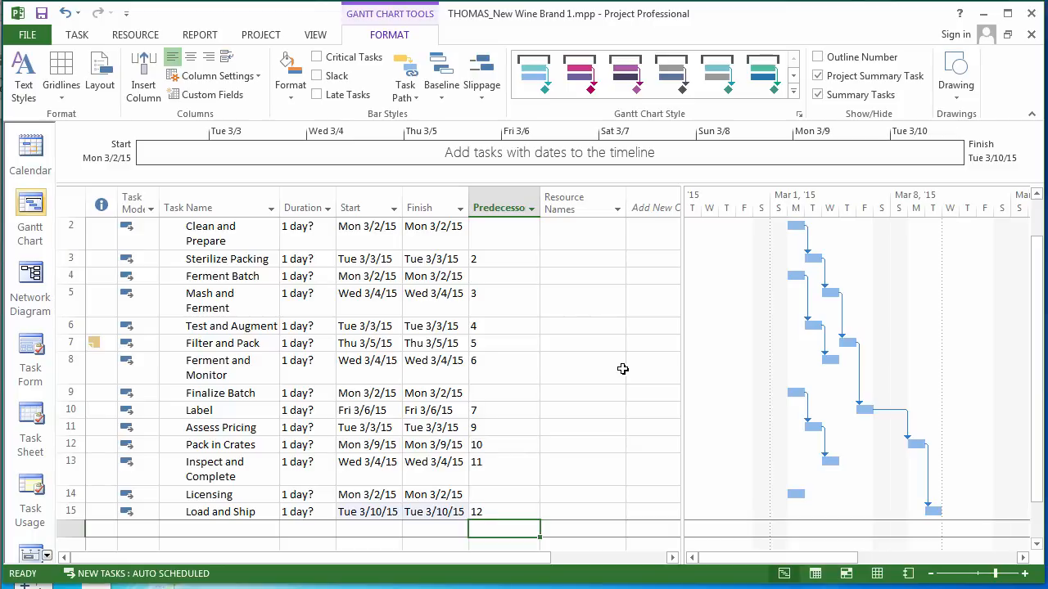
{"action": "scroll", "coordinate": [622, 369], "scroll_direction": "up", "scroll_amount": 1}
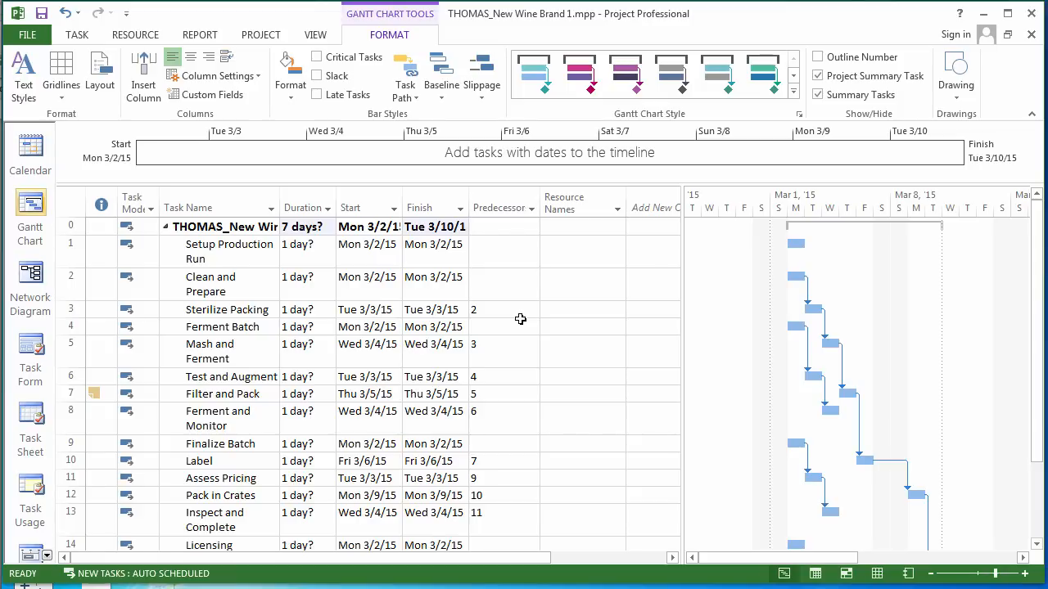
{"action": "left_click", "coordinate": [176, 280]}
{"action": "key", "text": "Escape"}
{"action": "left_click", "coordinate": [77, 36]}
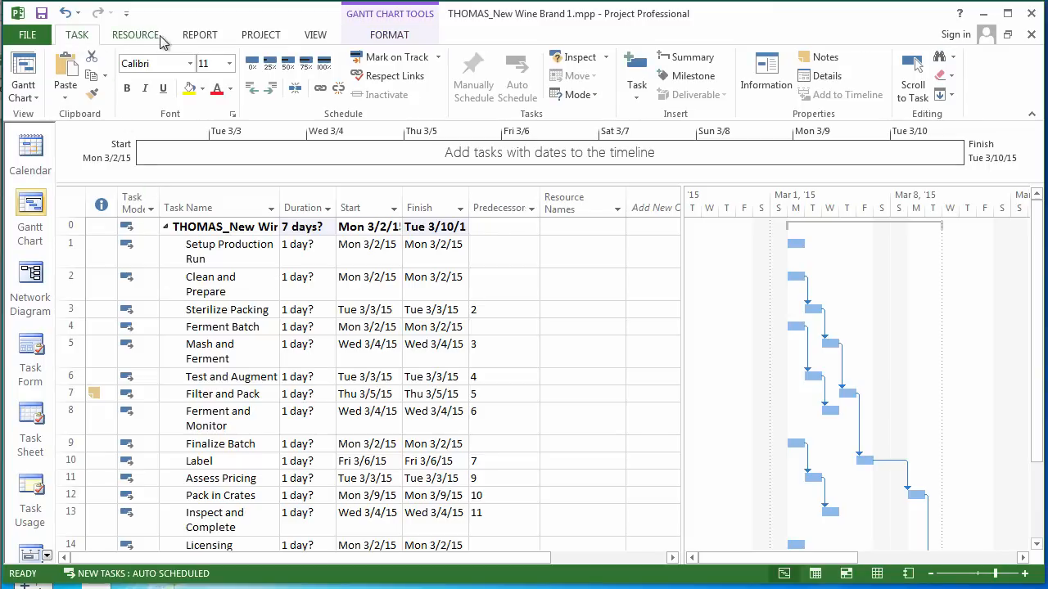
{"action": "left_click", "coordinate": [373, 38]}
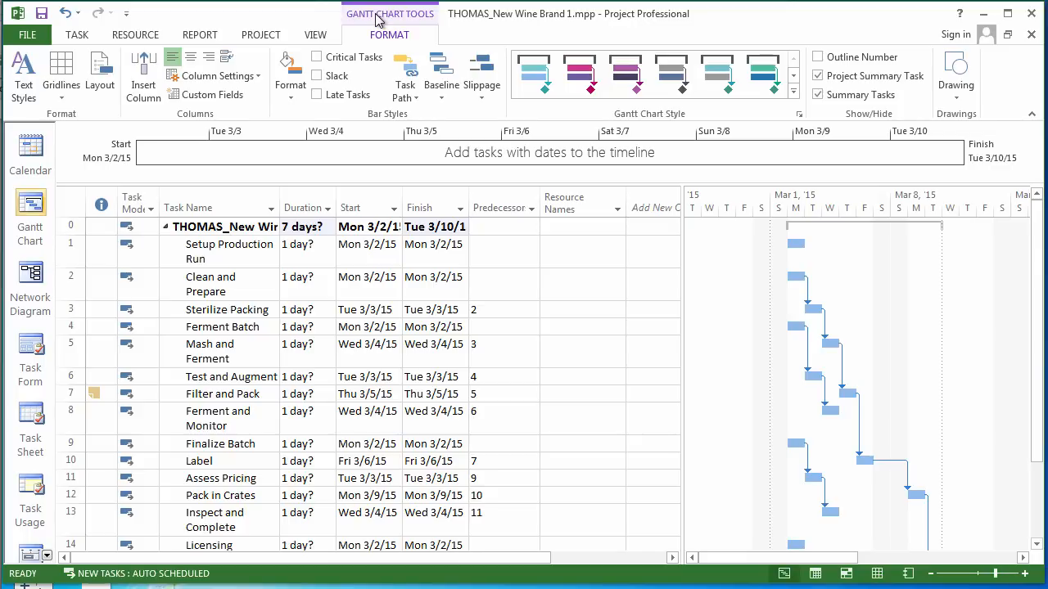
Step: Collapse the ribbon and temporarily show its formatting, project and view commands
{"action": "left_click", "coordinate": [1030, 115]}
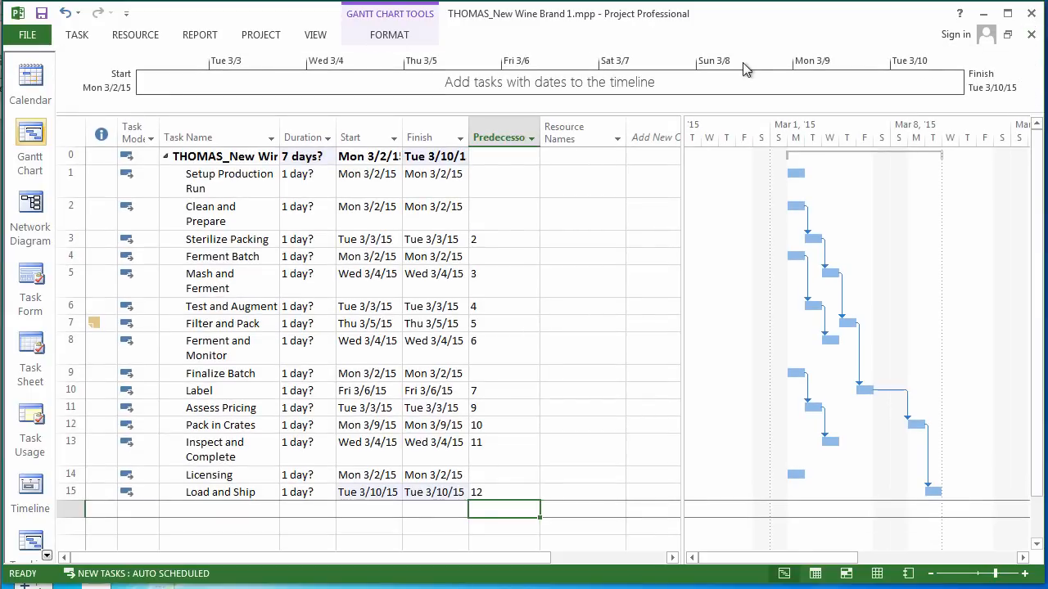
{"action": "left_click", "coordinate": [369, 42]}
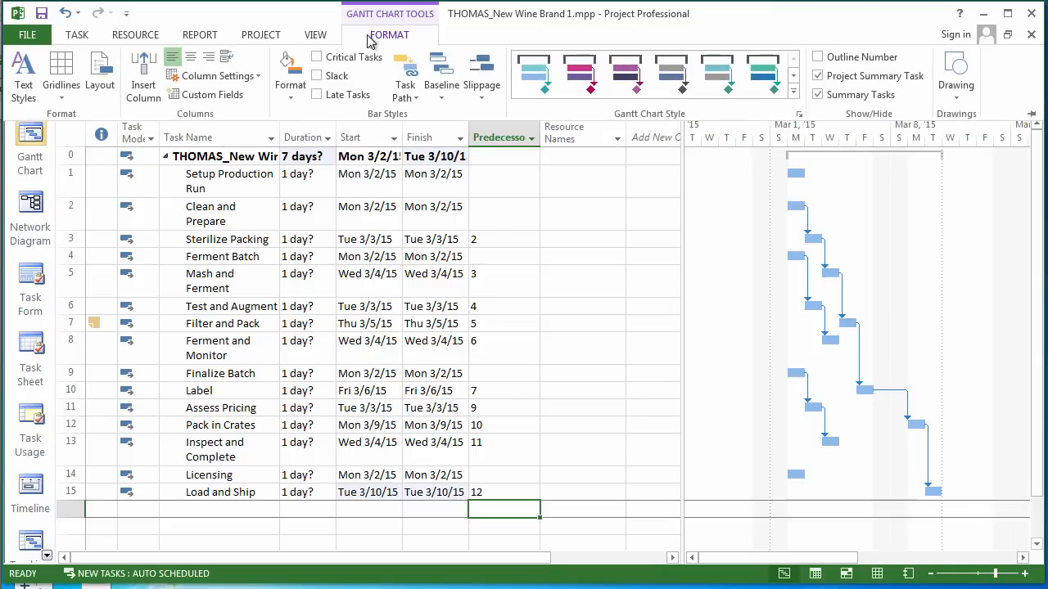
{"action": "left_click", "coordinate": [262, 36]}
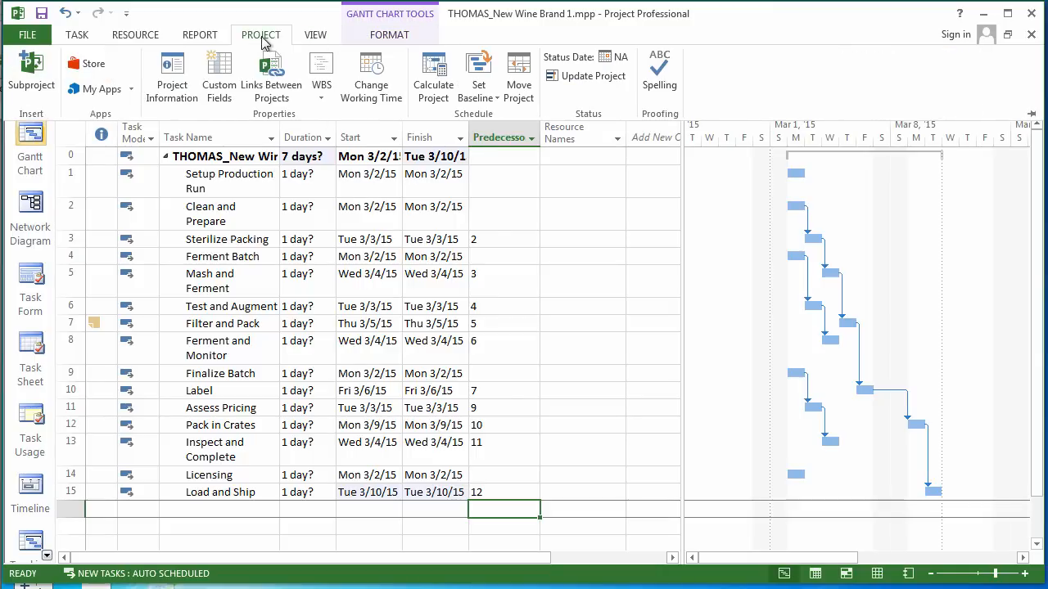
{"action": "left_click", "coordinate": [314, 41]}
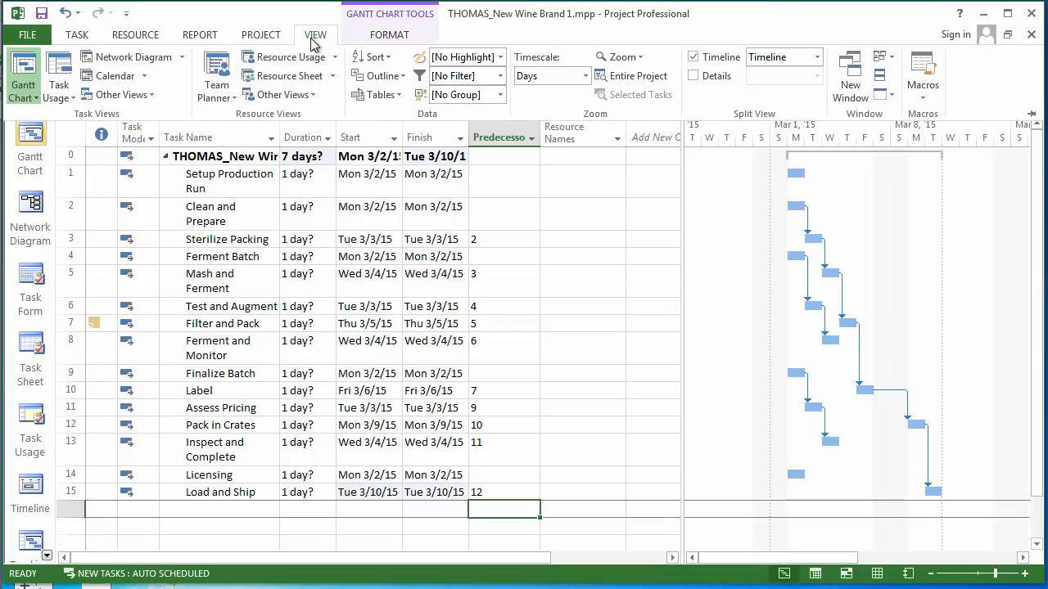
{"action": "left_click", "coordinate": [196, 41]}
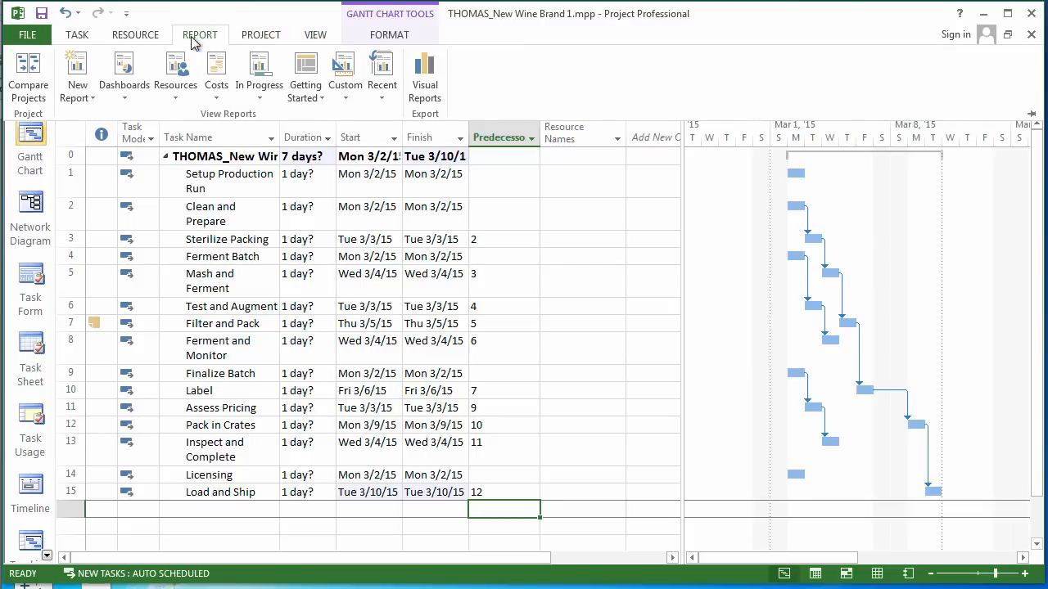
{"action": "left_click", "coordinate": [144, 36]}
{"action": "left_click", "coordinate": [80, 37]}
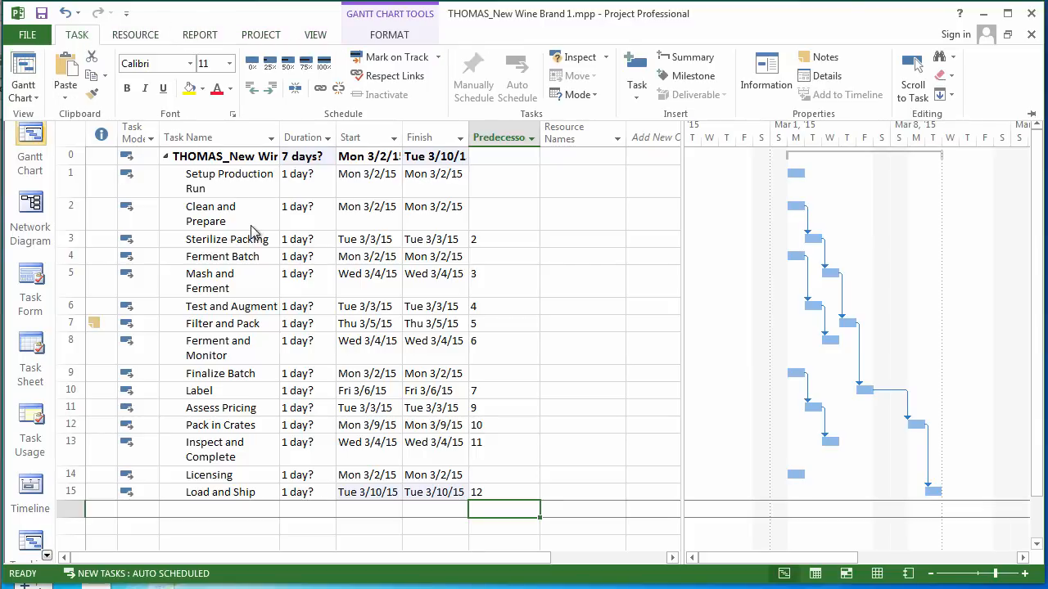
{"action": "left_click", "coordinate": [637, 99]}
{"action": "left_click", "coordinate": [637, 97]}
Step: Indent Clean and Prepare and Sterilize Packing as subtasks of Setup Production Run
{"action": "left_click", "coordinate": [69, 211]}
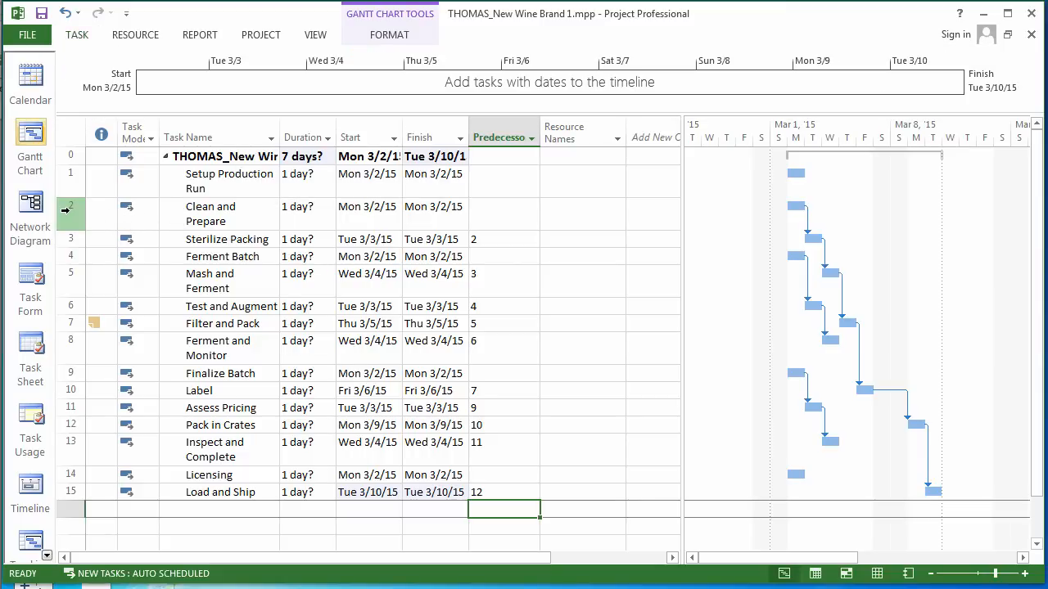
{"action": "left_click", "coordinate": [66, 215]}
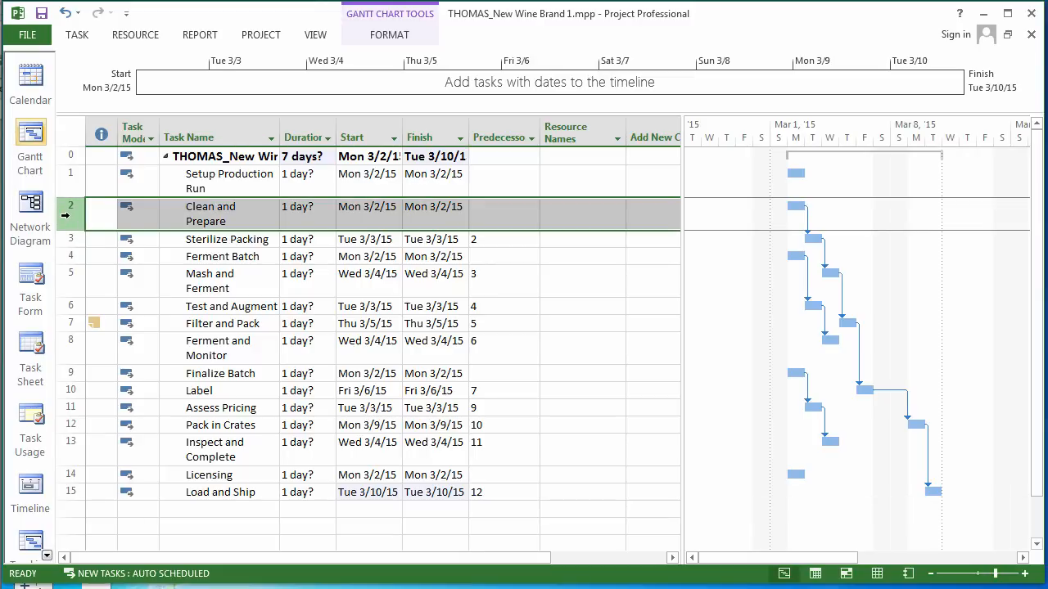
{"action": "left_click_drag", "start_coordinate": [65, 214], "coordinate": [66, 237]}
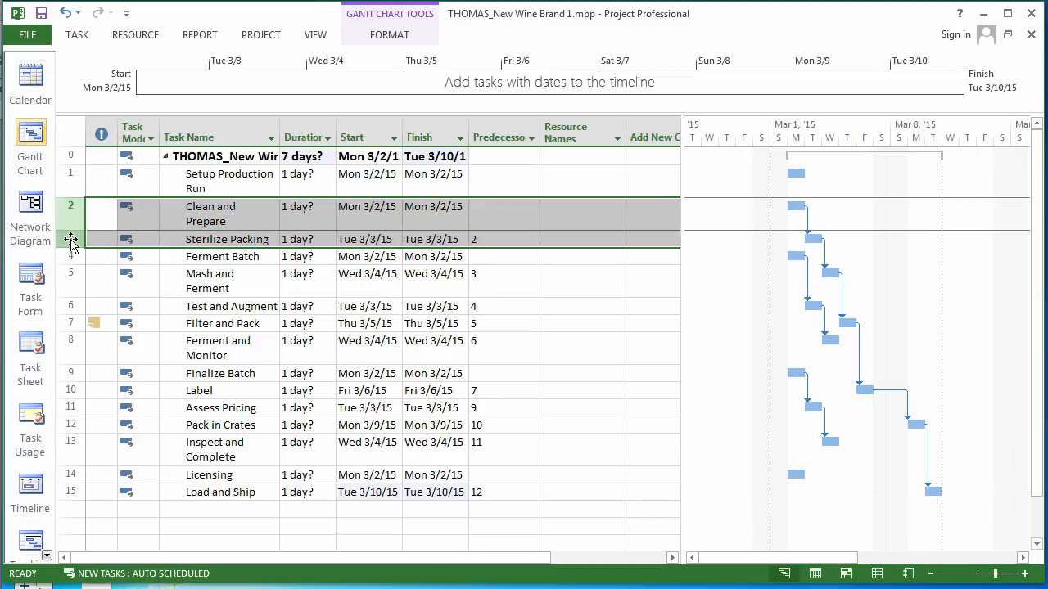
{"action": "key", "text": "alt+shift+Right"}
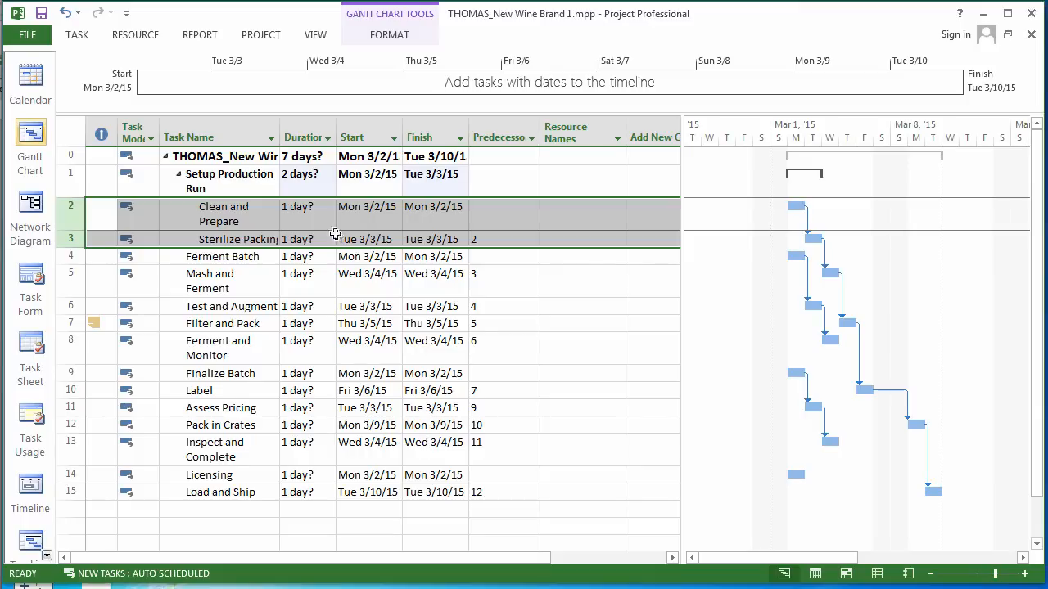
{"action": "left_click", "coordinate": [246, 206]}
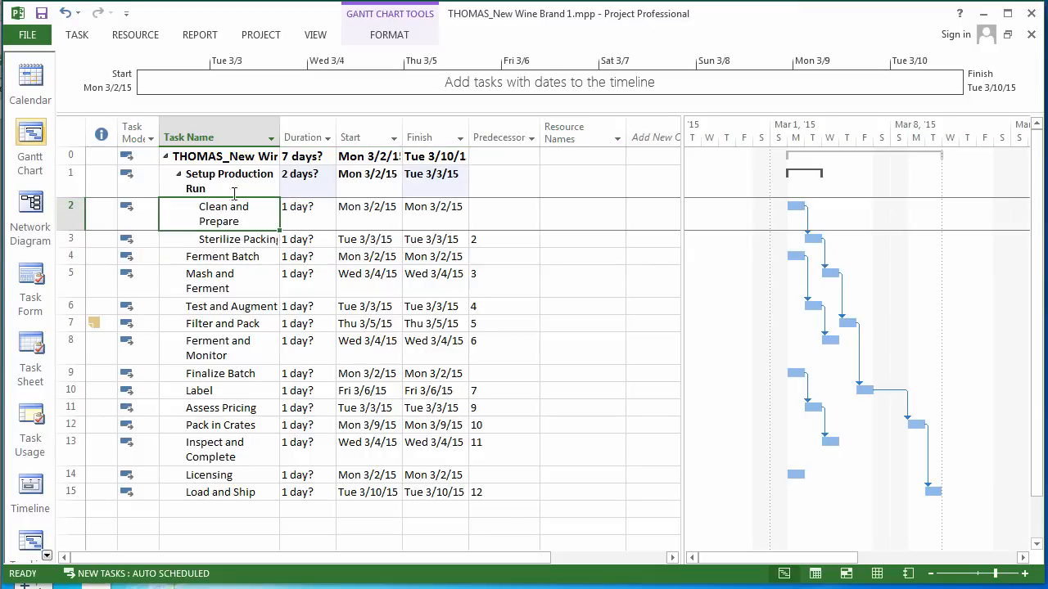
Step: Collapse the Setup Production Run summary task and expand it again
{"action": "left_click", "coordinate": [180, 181]}
{"action": "left_click", "coordinate": [179, 175]}
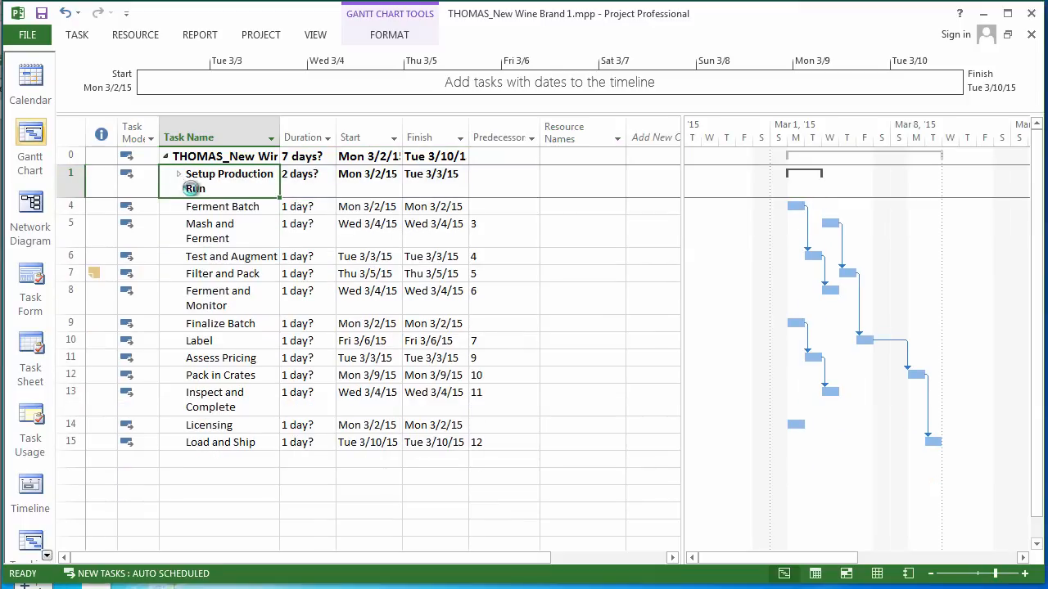
{"action": "left_click", "coordinate": [179, 175]}
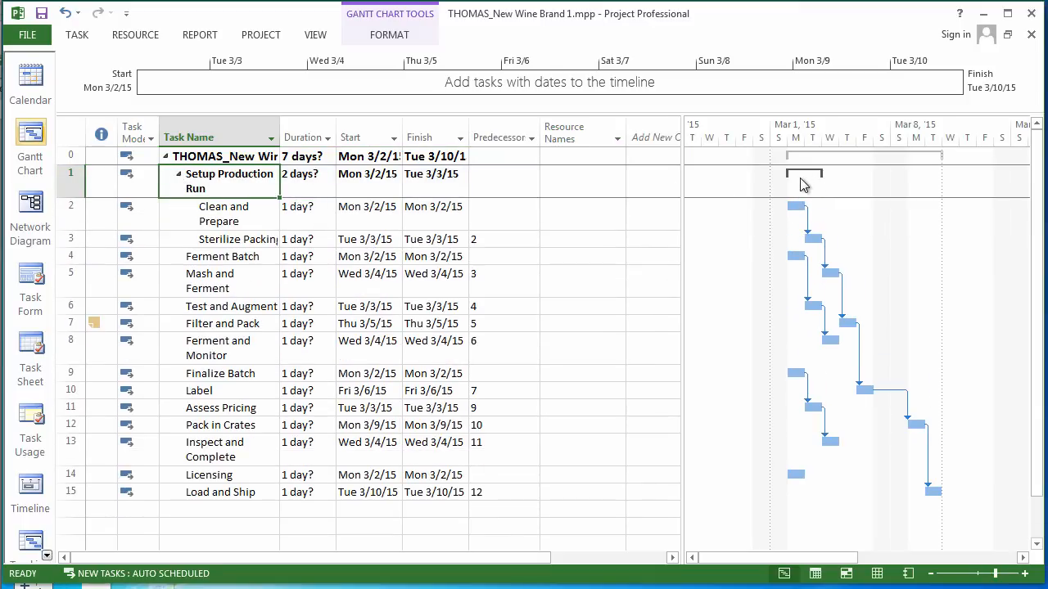
Step: Indent tasks 5 through 8, Mash and Ferment to Ferment and Monitor, as subtasks of Ferment Batch
{"action": "left_click", "coordinate": [277, 275]}
{"action": "left_click", "coordinate": [65, 282]}
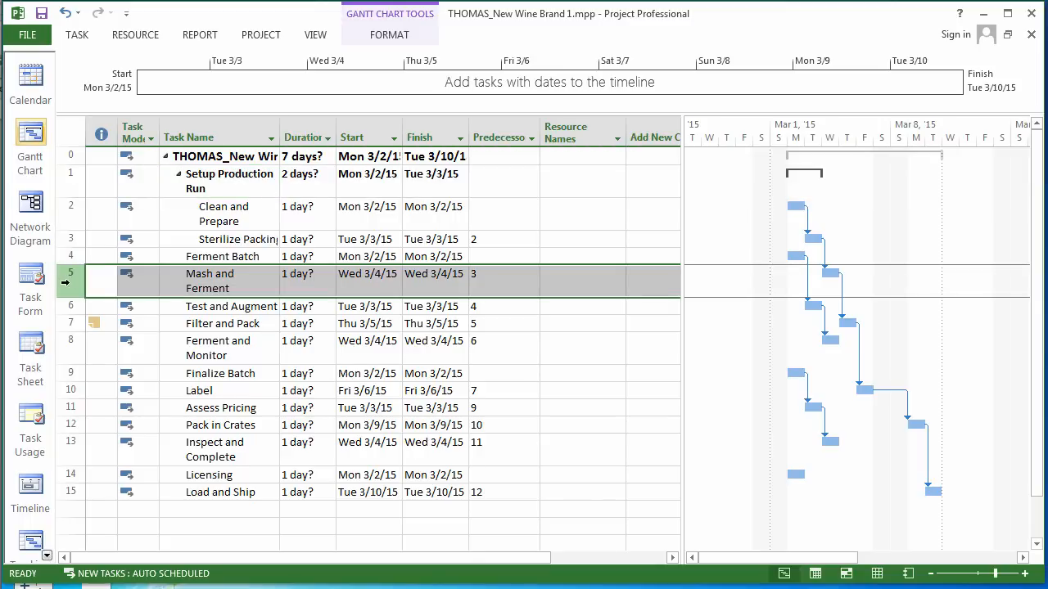
{"action": "left_click_drag", "start_coordinate": [65, 282], "coordinate": [70, 350]}
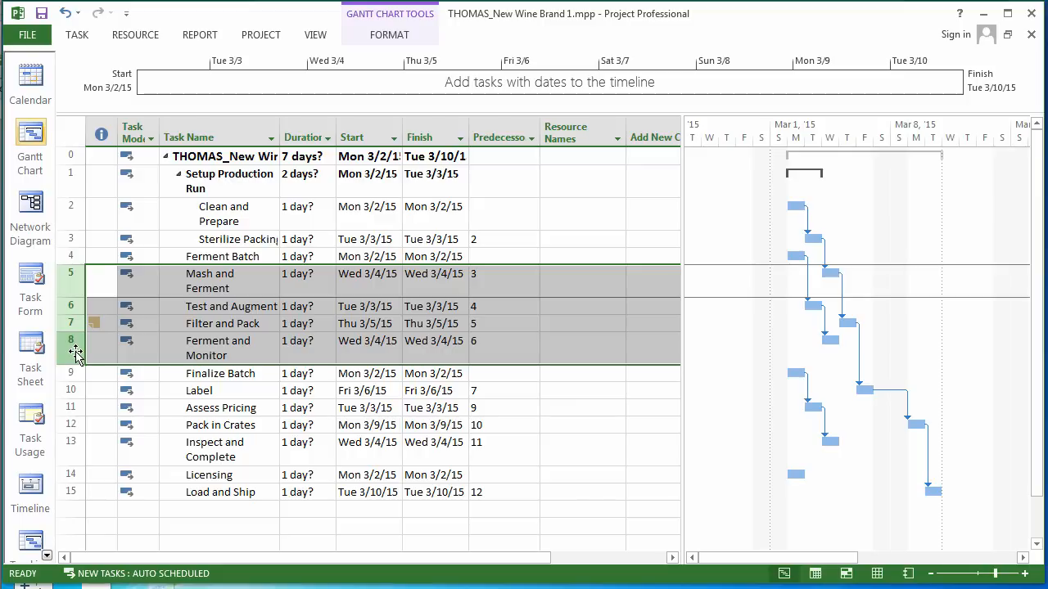
{"action": "key", "text": "alt+shift+Right"}
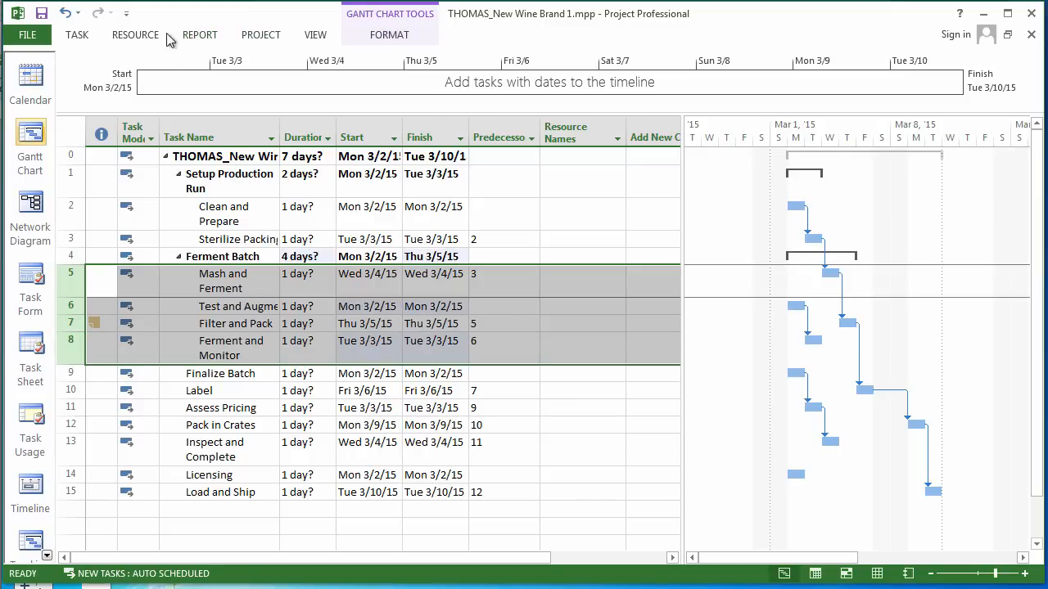
Step: Pin the ribbon open and indent tasks 10 through 15, Label to Load and Ship, as subtasks of Finalize Batch
{"action": "left_click", "coordinate": [78, 34]}
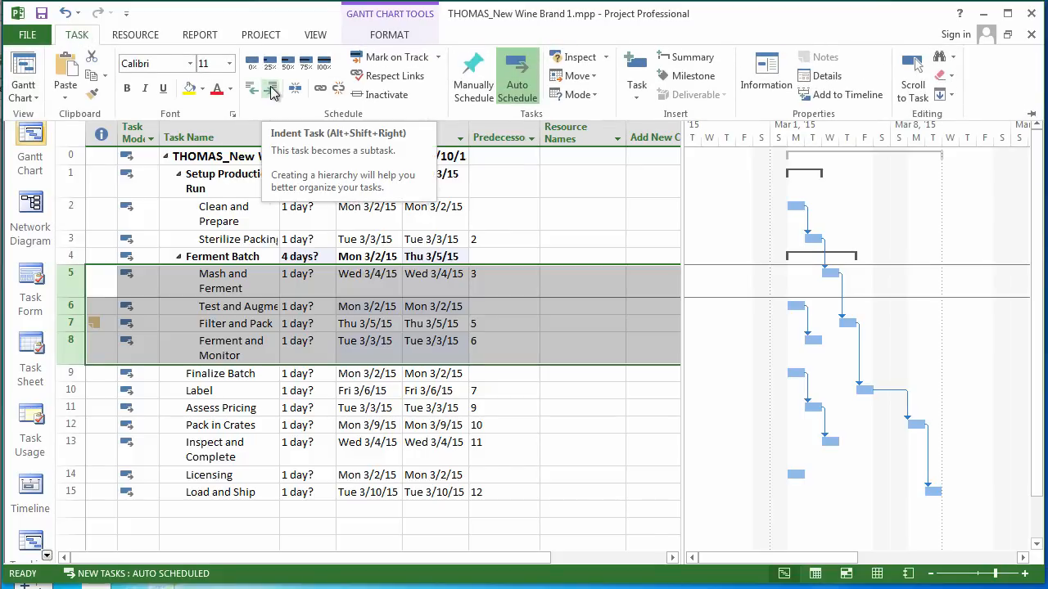
{"action": "left_click", "coordinate": [1034, 115]}
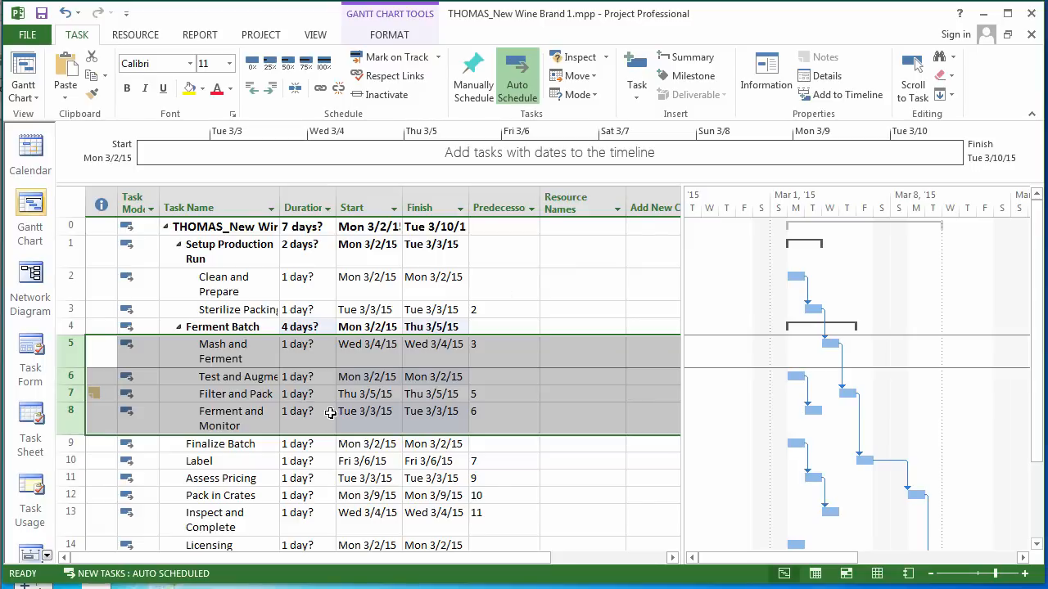
{"action": "scroll", "coordinate": [306, 496], "scroll_direction": "down", "scroll_amount": 1}
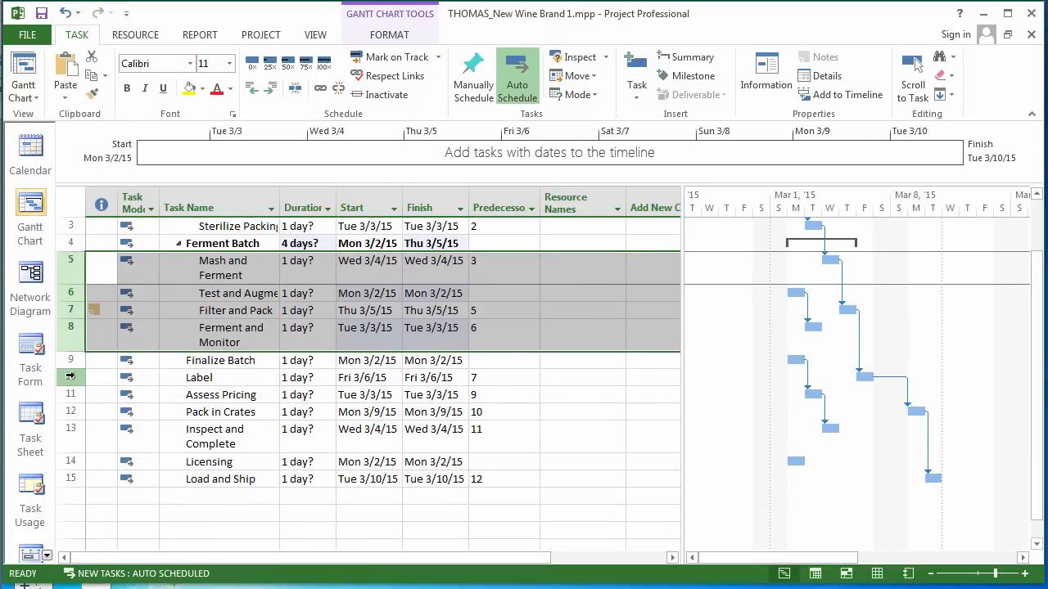
{"action": "left_click_drag", "start_coordinate": [70, 375], "coordinate": [74, 482]}
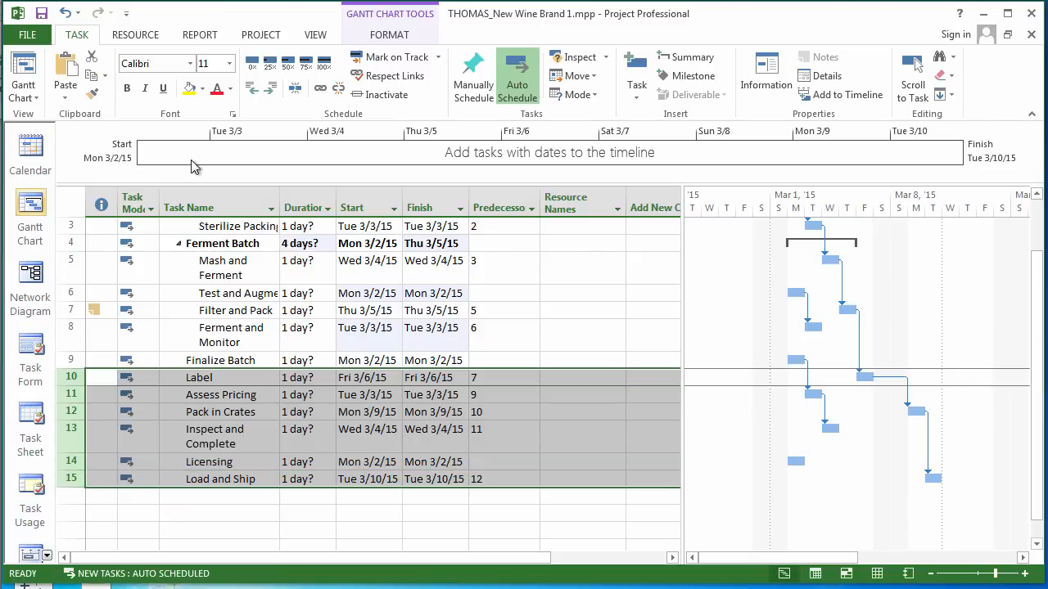
{"action": "left_click", "coordinate": [271, 90]}
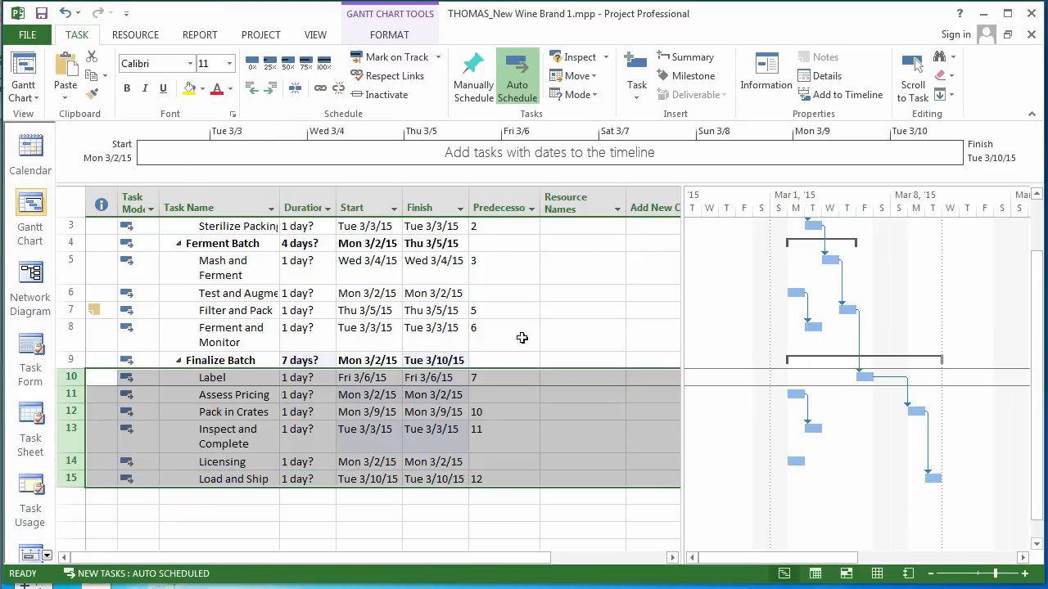
{"action": "scroll", "coordinate": [526, 347], "scroll_direction": "up", "scroll_amount": 1}
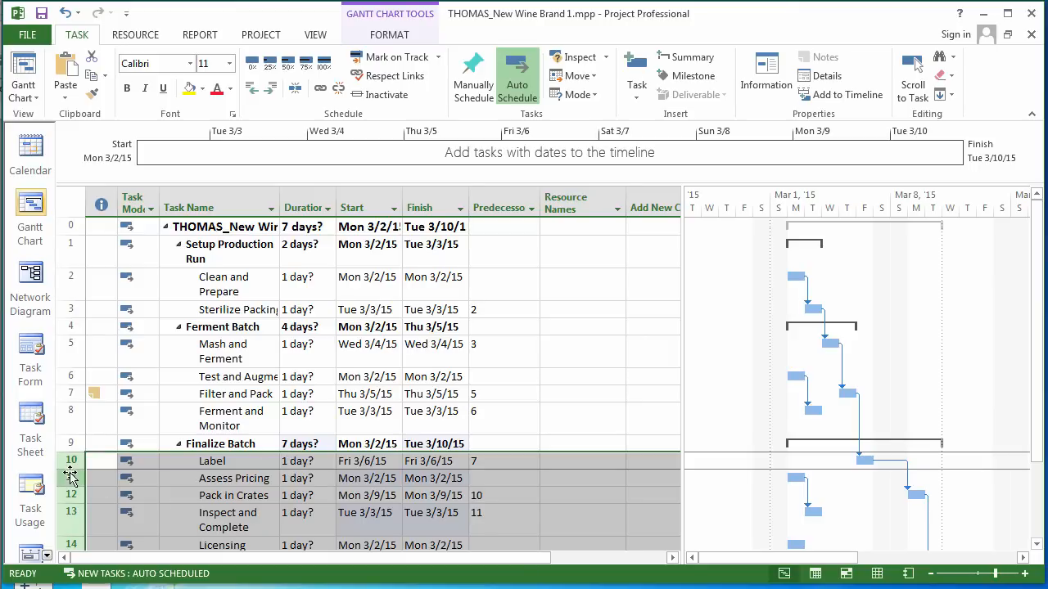
Step: Show the project in the Tracking Gantt view and zoom its timescale to the entire project
{"action": "left_click", "coordinate": [47, 555]}
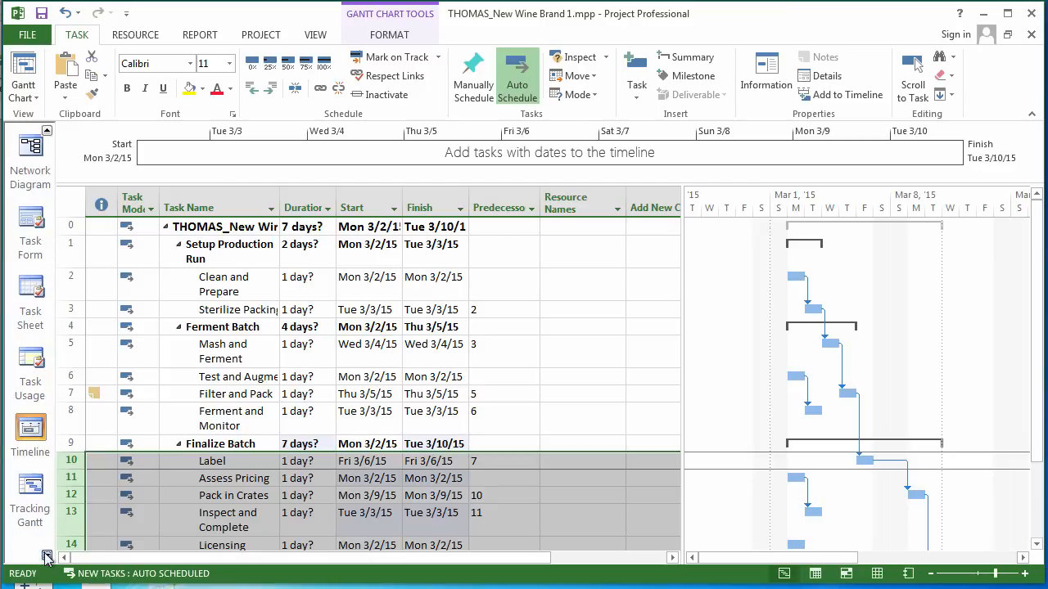
{"action": "left_click", "coordinate": [33, 491]}
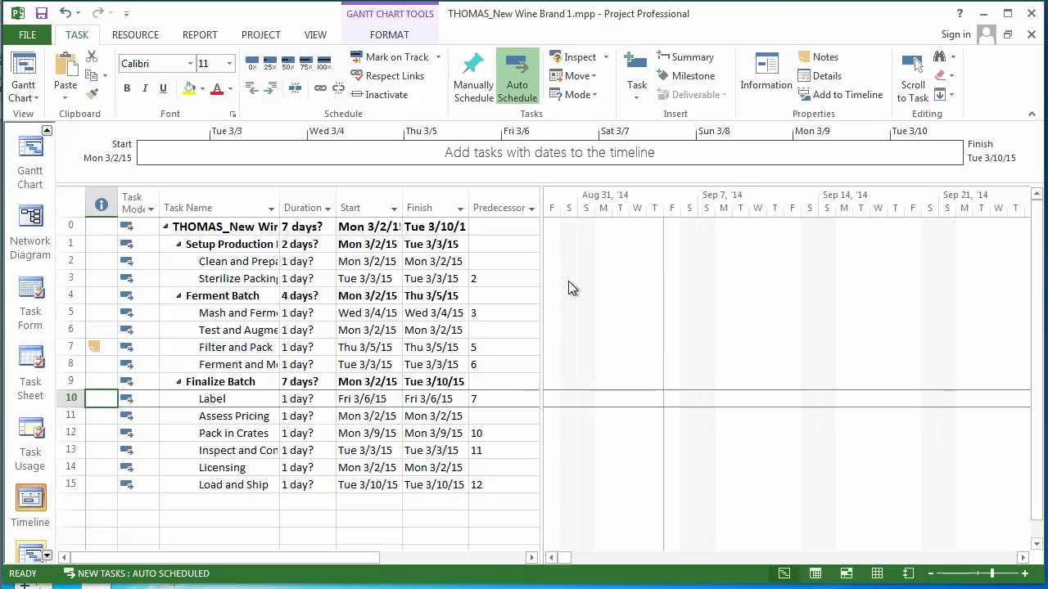
{"action": "right_click", "coordinate": [672, 194]}
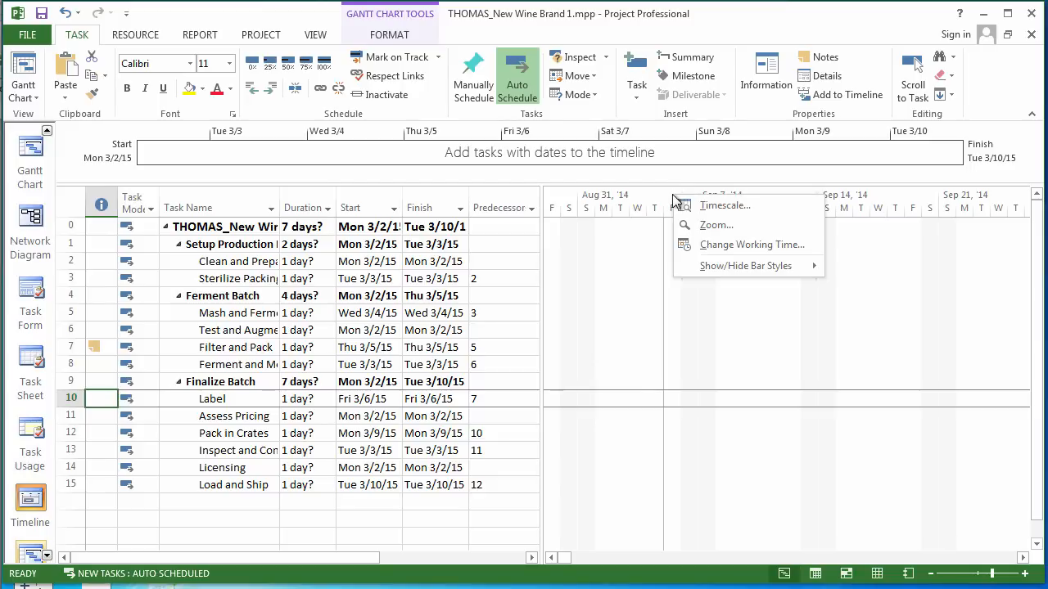
{"action": "left_click", "coordinate": [695, 220]}
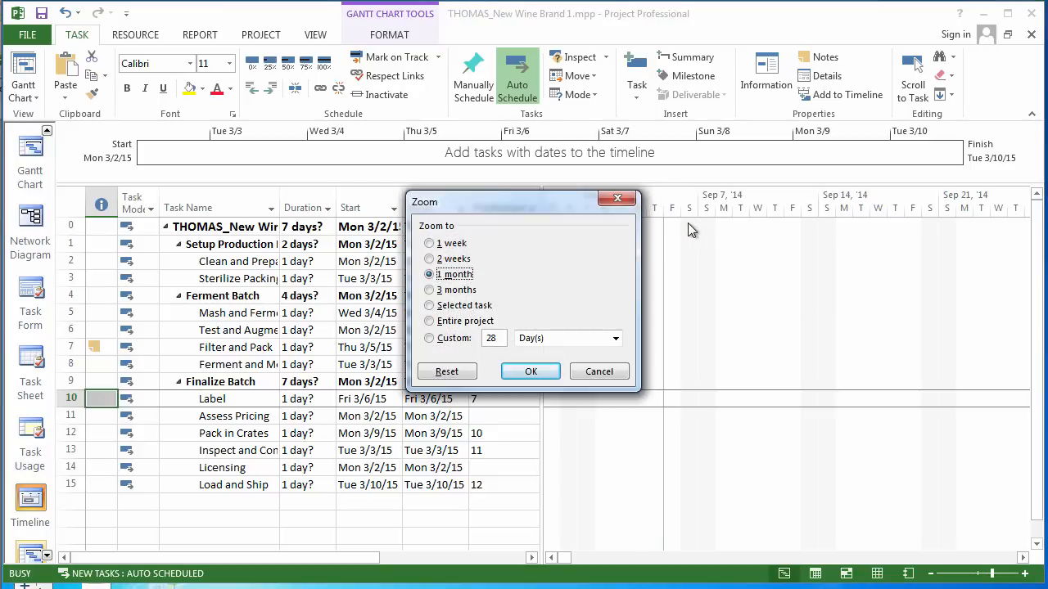
{"action": "left_click", "coordinate": [433, 322]}
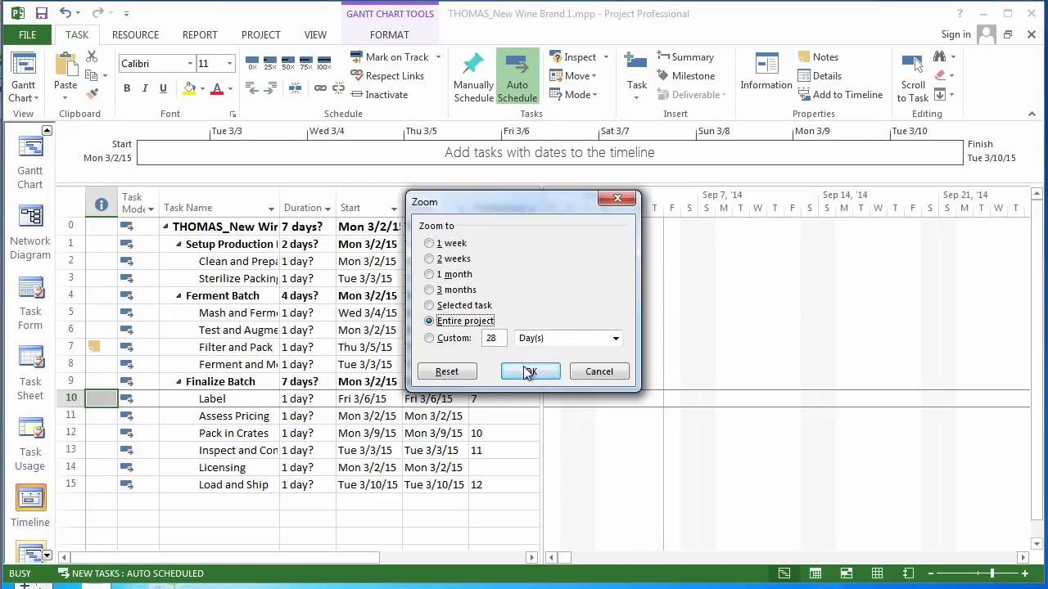
{"action": "left_click", "coordinate": [531, 370]}
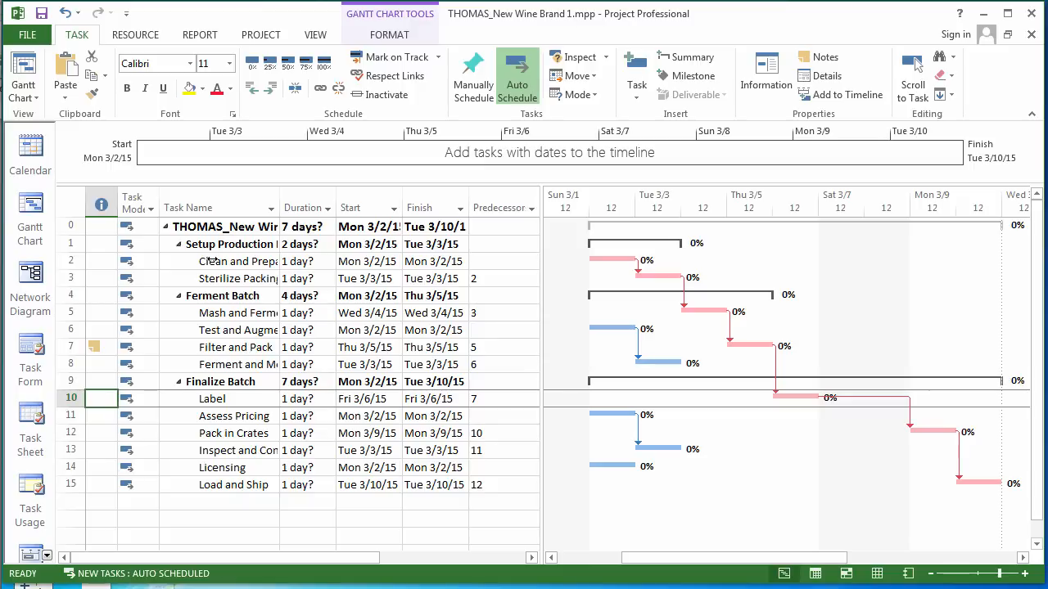
Step: Switch from the Tracking Gantt to the Resource Sheet view
{"action": "left_click", "coordinate": [129, 38]}
{"action": "left_click", "coordinate": [34, 85]}
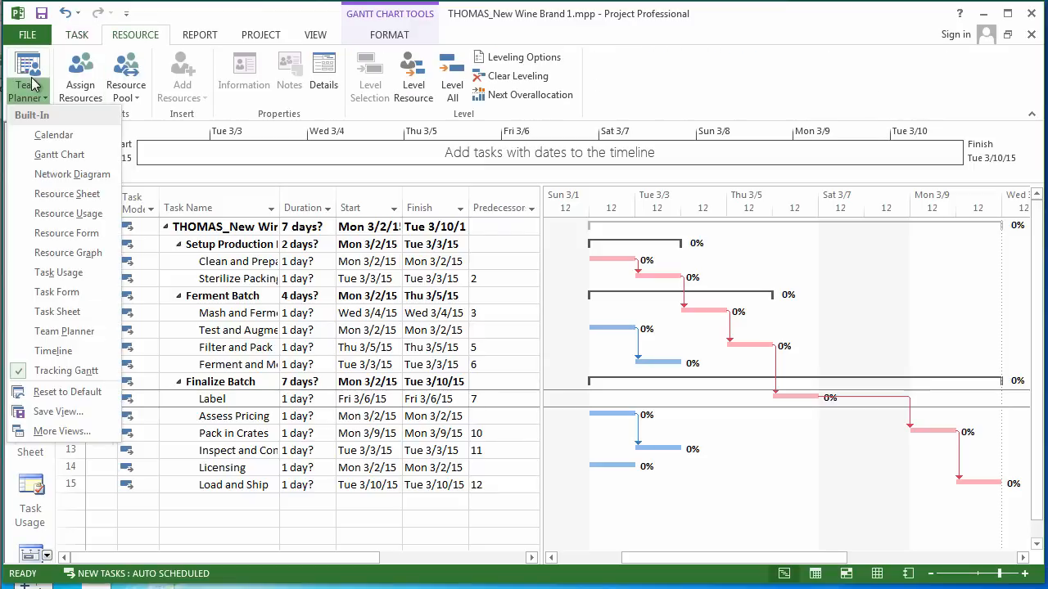
{"action": "left_click", "coordinate": [52, 198]}
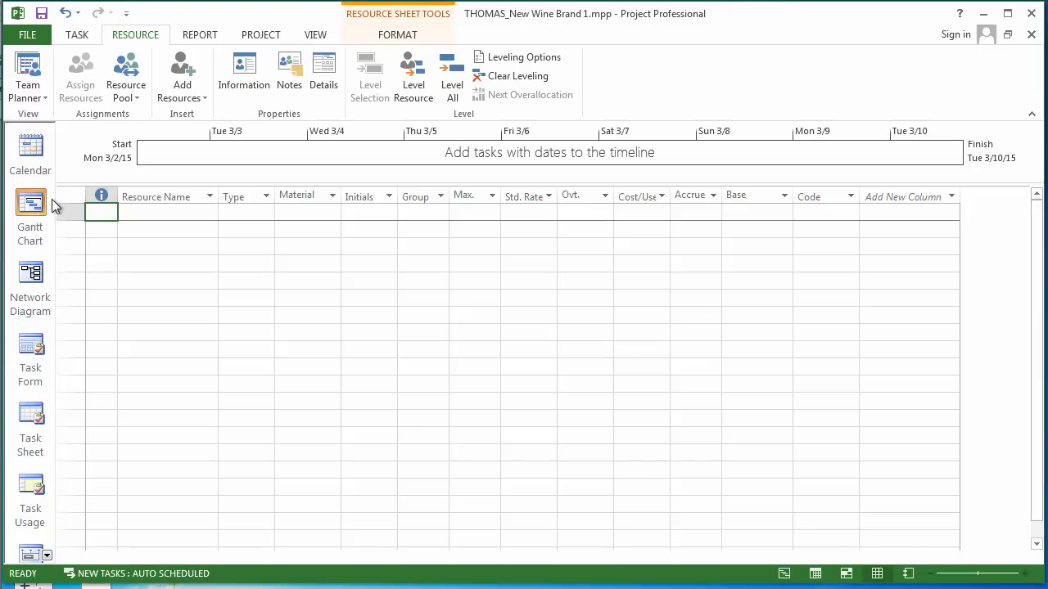
Step: Add the first work resource with the person's full name, their two-letter initials and group R1
{"action": "left_click", "coordinate": [155, 215]}
{"action": "type", "text": "Mar"}
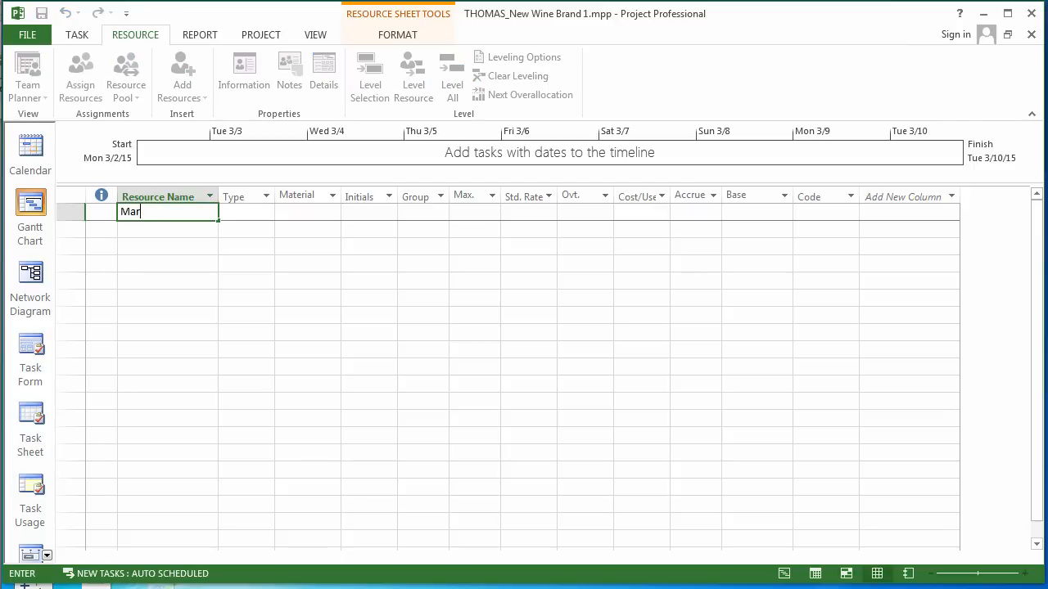
{"action": "type", "text": "y Smith"}
{"action": "key", "text": "Tab"}
{"action": "key", "text": "Tab"}
{"action": "key", "text": "Tab"}
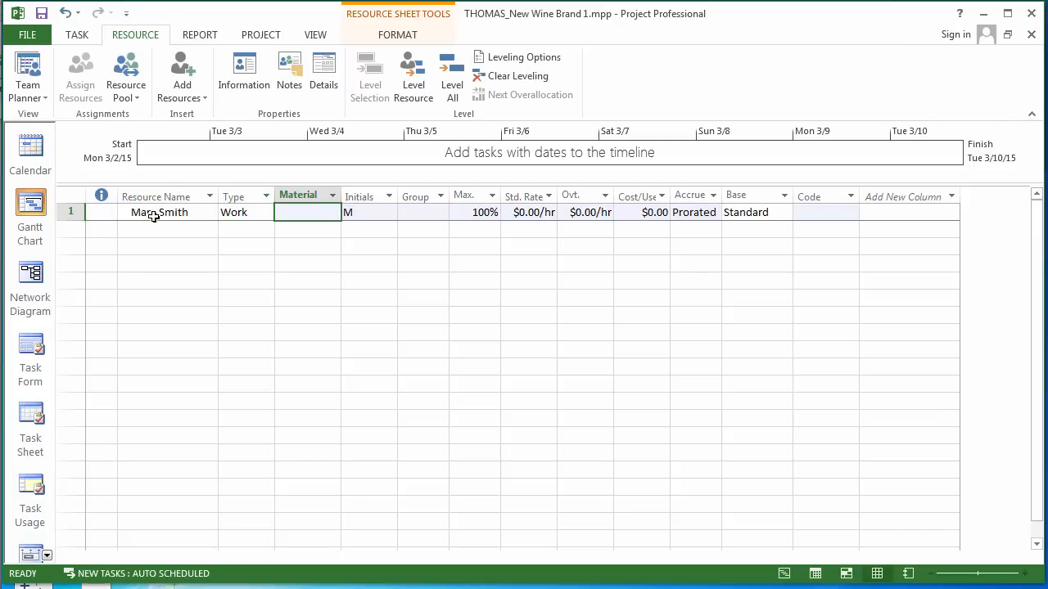
{"action": "type", "text": "MS"}
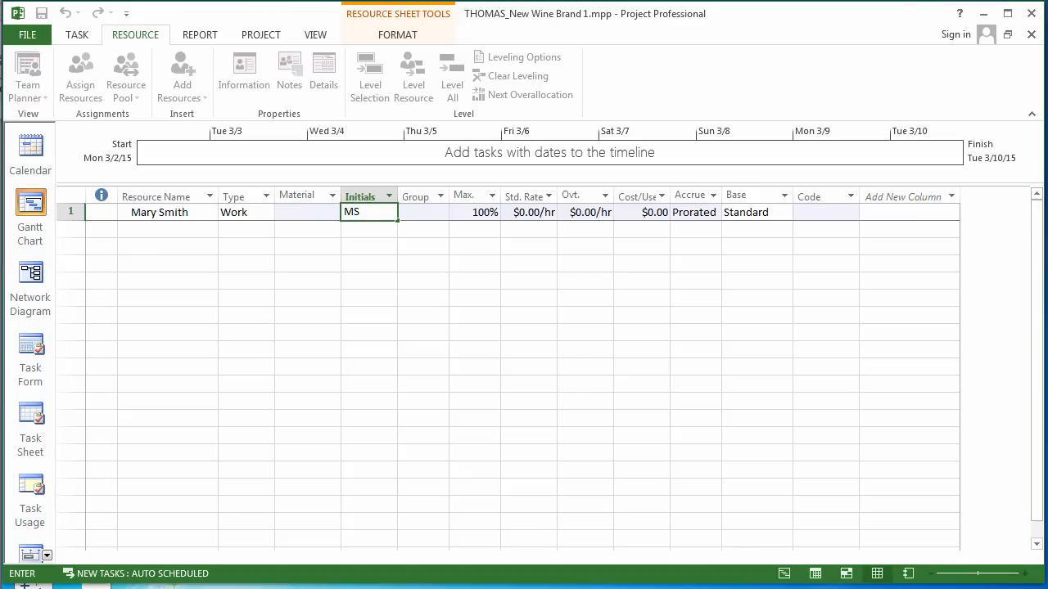
{"action": "key", "text": "Tab"}
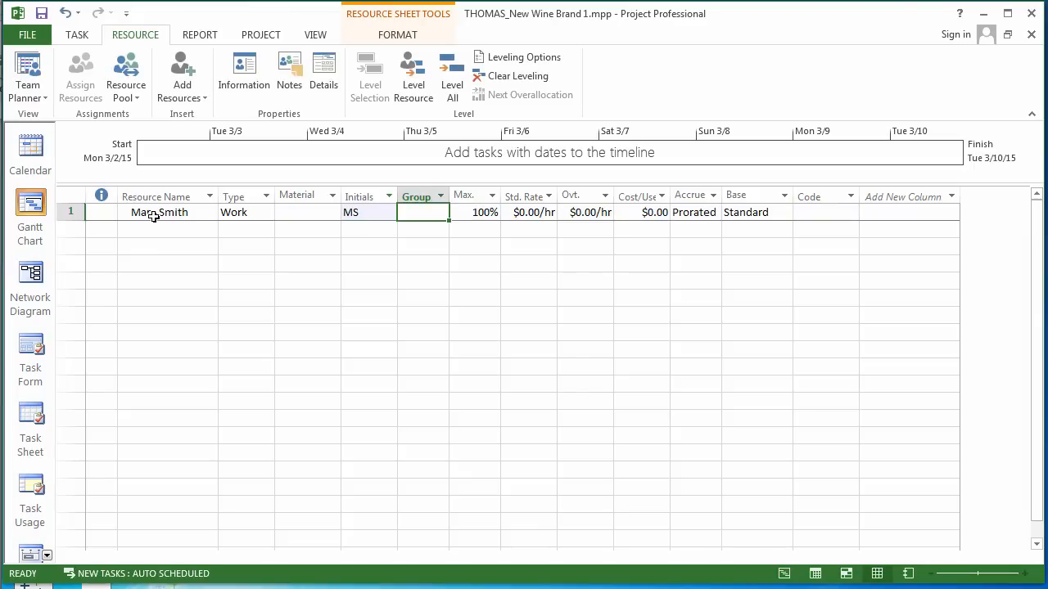
{"action": "type", "text": "R1"}
{"action": "key", "text": "Return"}
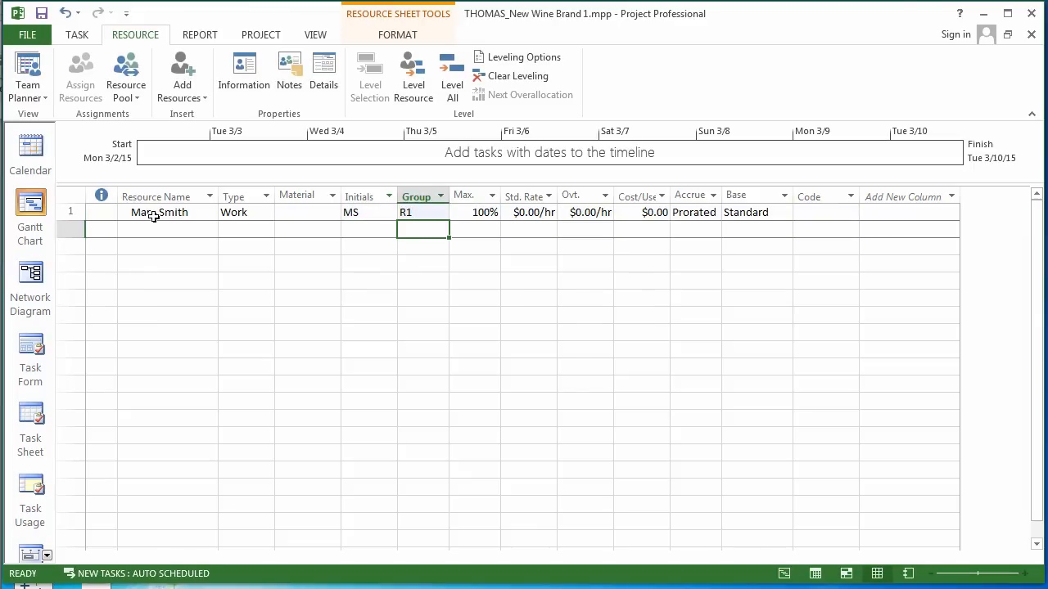
Step: Add the second work resource with the person's full name, their two-letter initials and group R1
{"action": "key", "text": "Left"}
{"action": "key", "text": "Left"}
{"action": "key", "text": "Left"}
{"action": "key", "text": "Left"}
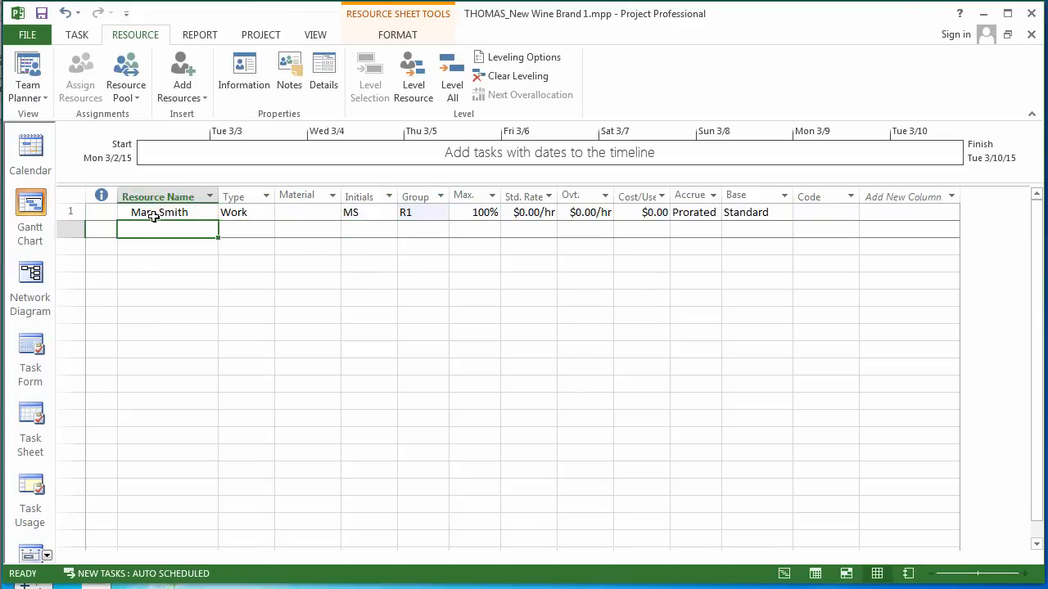
{"action": "type", "text": "Yol"}
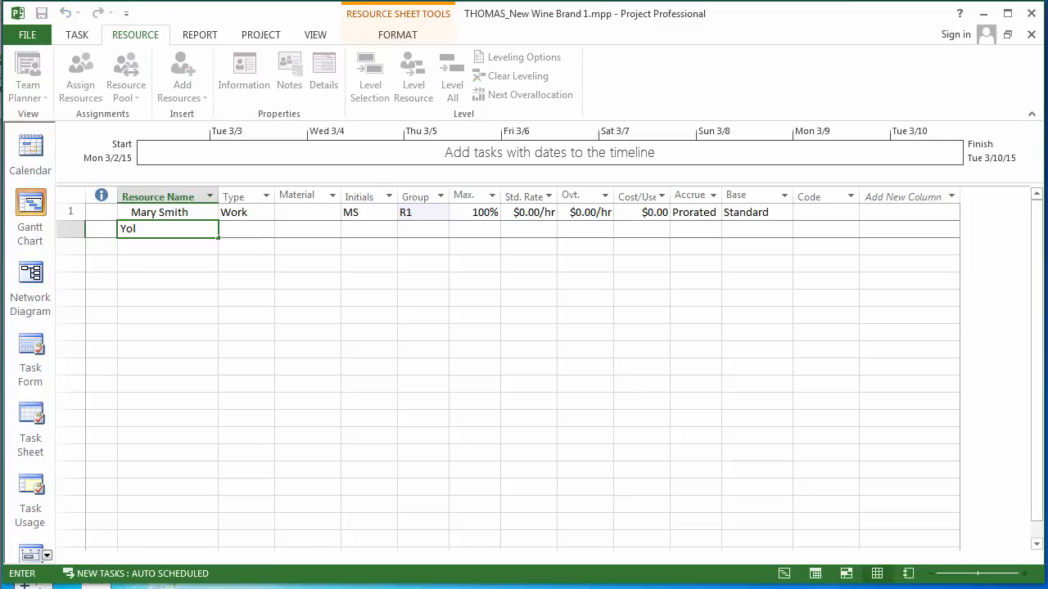
{"action": "type", "text": "anda Powell"}
{"action": "key", "text": "Tab"}
{"action": "key", "text": "Tab"}
{"action": "key", "text": "Tab"}
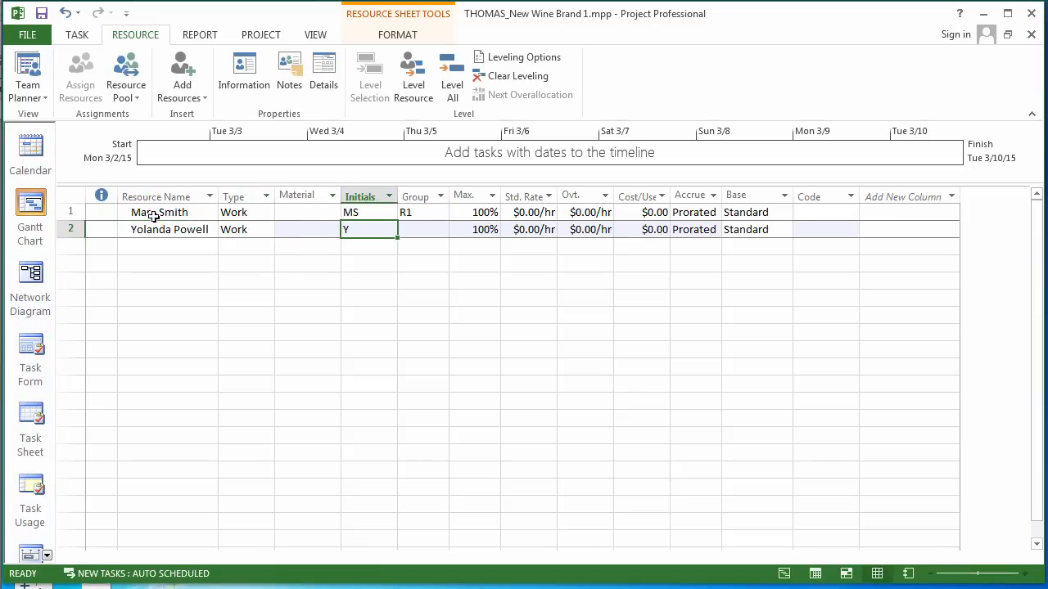
{"action": "type", "text": "YP"}
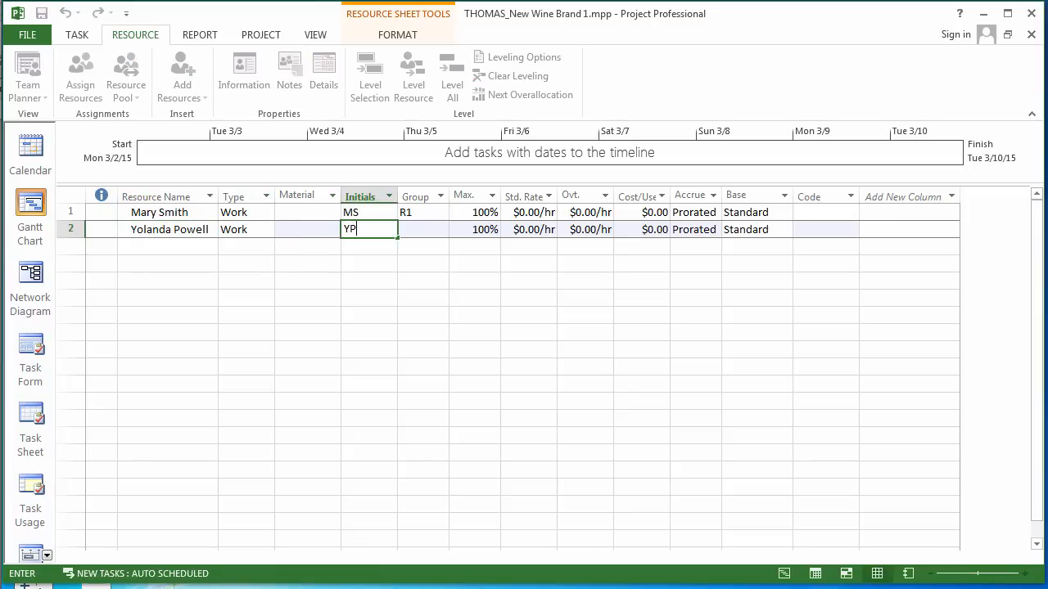
{"action": "key", "text": "Tab"}
{"action": "type", "text": "R1"}
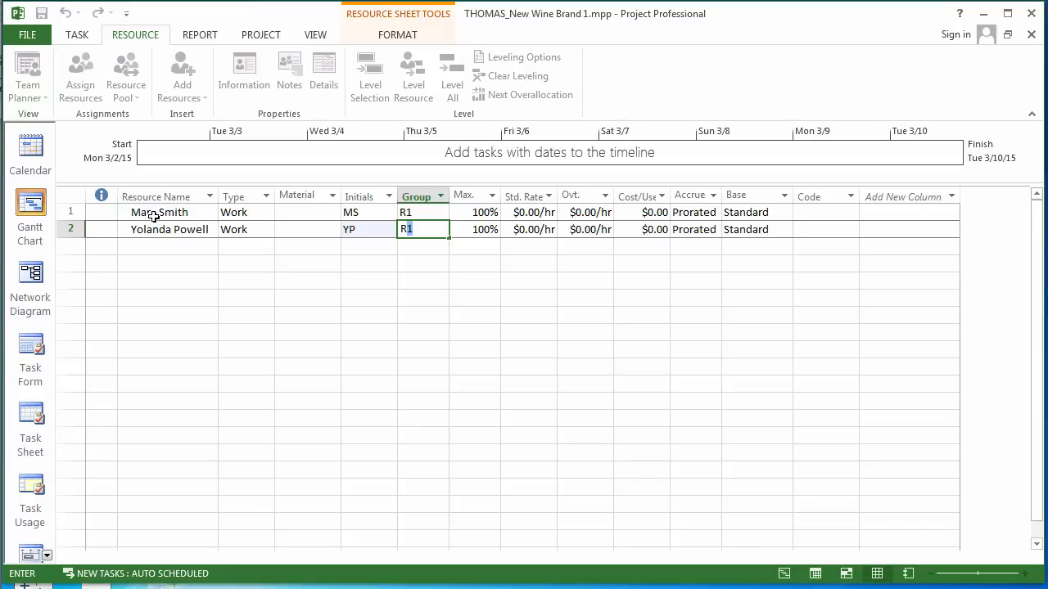
{"action": "key", "text": "Return"}
Step: Add the third work resource with the person's full name, their two-letter initials and group R1
{"action": "key", "text": "Left"}
{"action": "key", "text": "Left"}
{"action": "key", "text": "Left"}
{"action": "key", "text": "Left"}
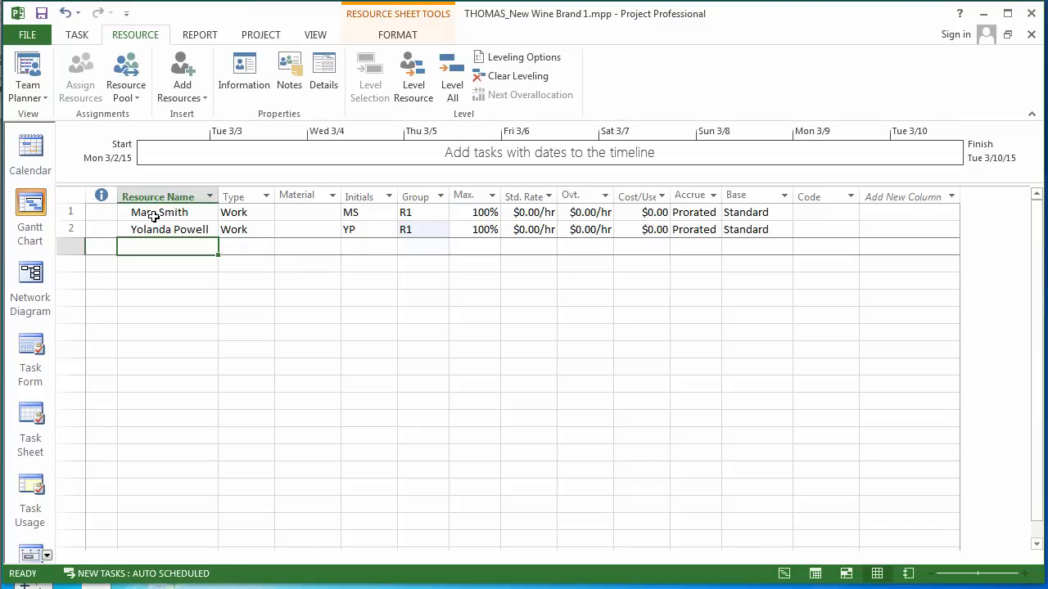
{"action": "type", "text": "Arthur"}
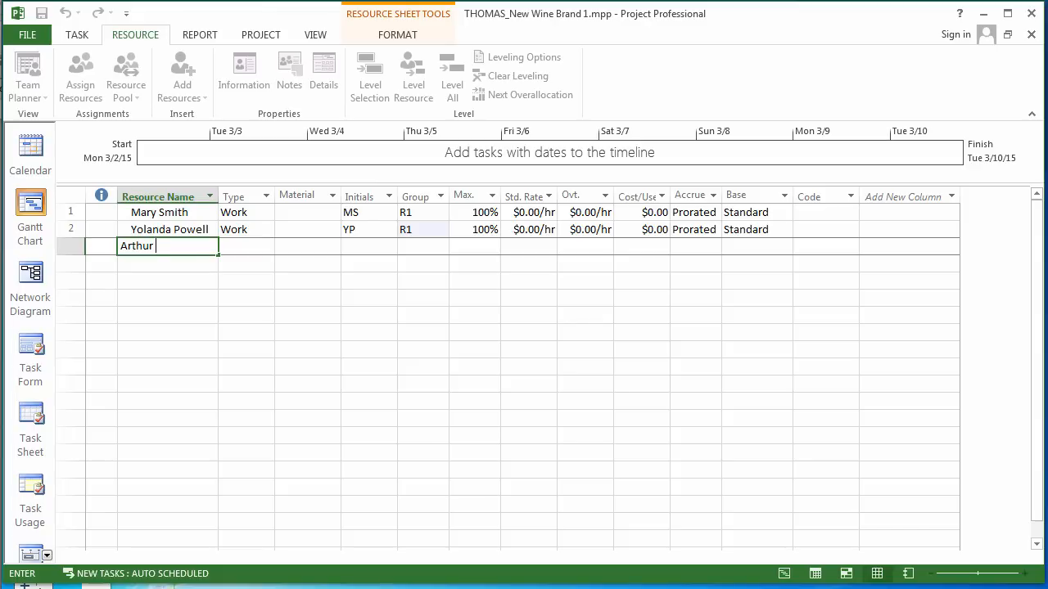
{"action": "type", "text": " Goldberg"}
{"action": "key", "text": "Tab"}
{"action": "key", "text": "Tab"}
{"action": "key", "text": "Tab"}
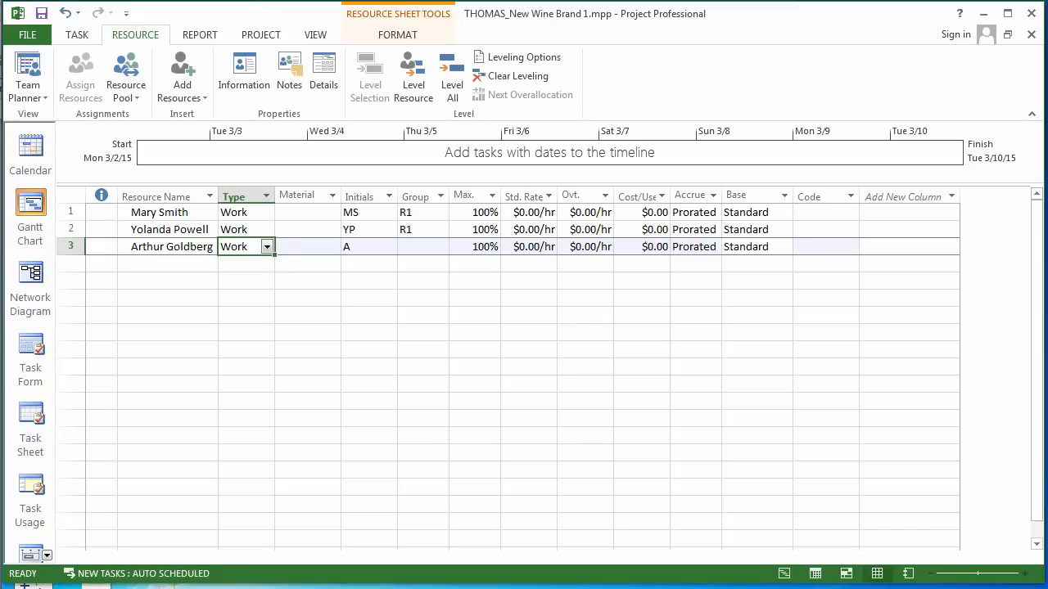
{"action": "type", "text": "AG"}
{"action": "key", "text": "Return"}
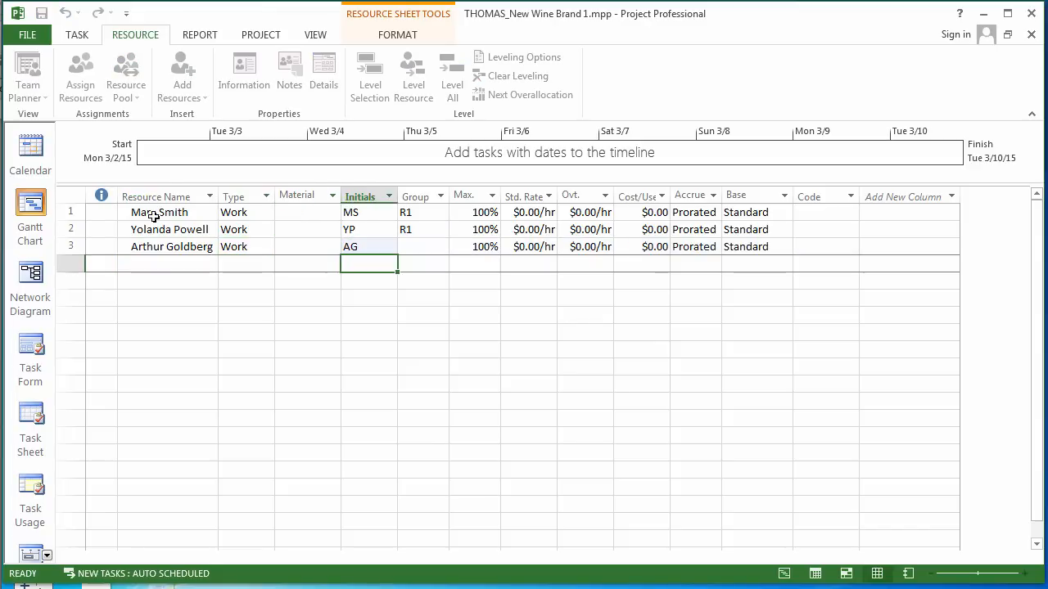
{"action": "key", "text": "Up"}
{"action": "key", "text": "Tab"}
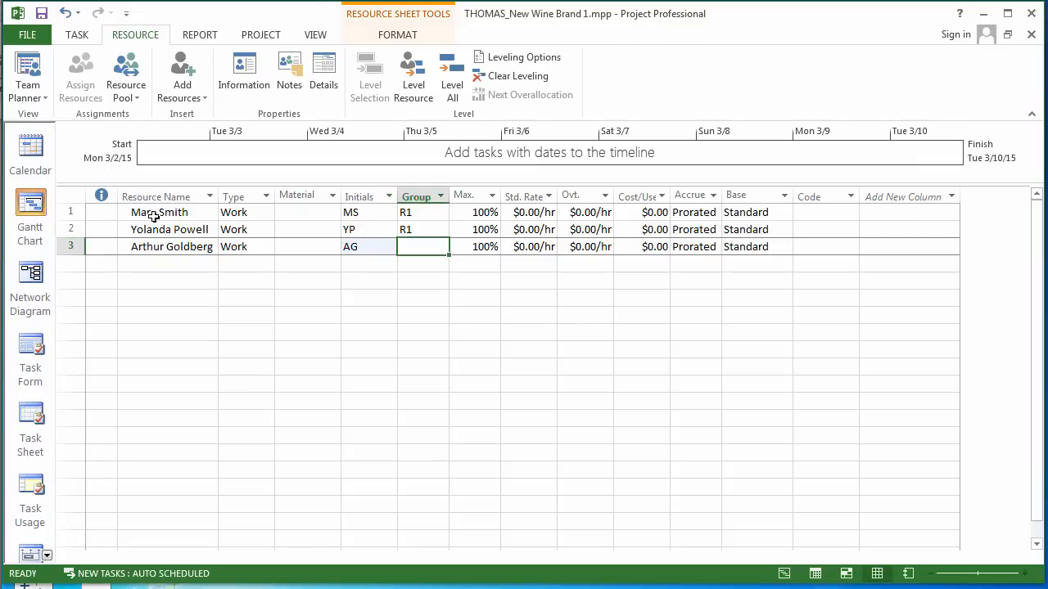
{"action": "type", "text": "R1"}
{"action": "key", "text": "Return"}
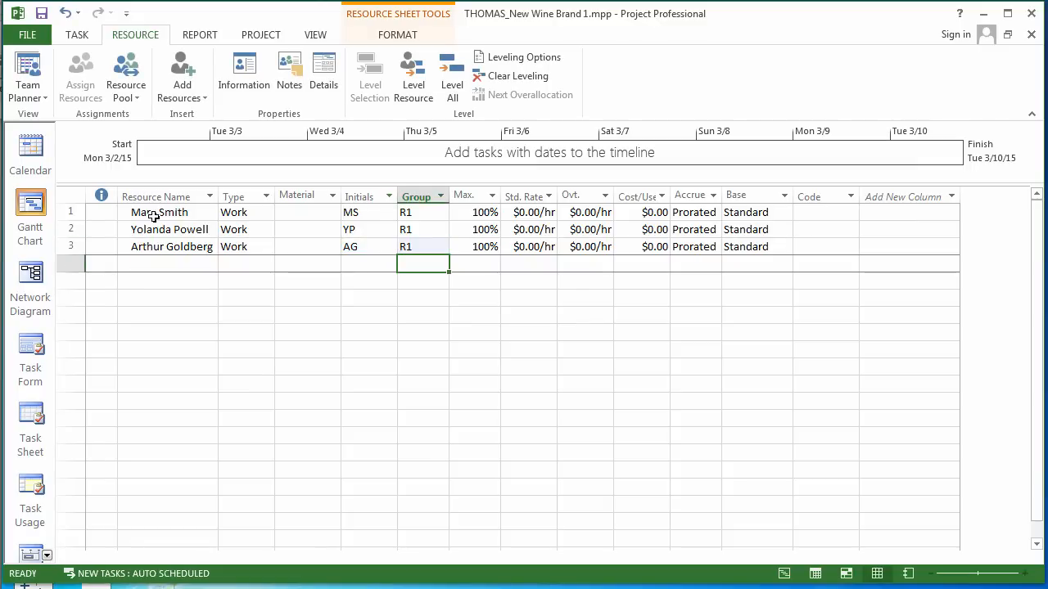
Step: Add the fourth work resource with the person's full name, their two-letter initials and group R1
{"action": "key", "text": "Left"}
{"action": "key", "text": "Left"}
{"action": "key", "text": "Left"}
{"action": "key", "text": "Left"}
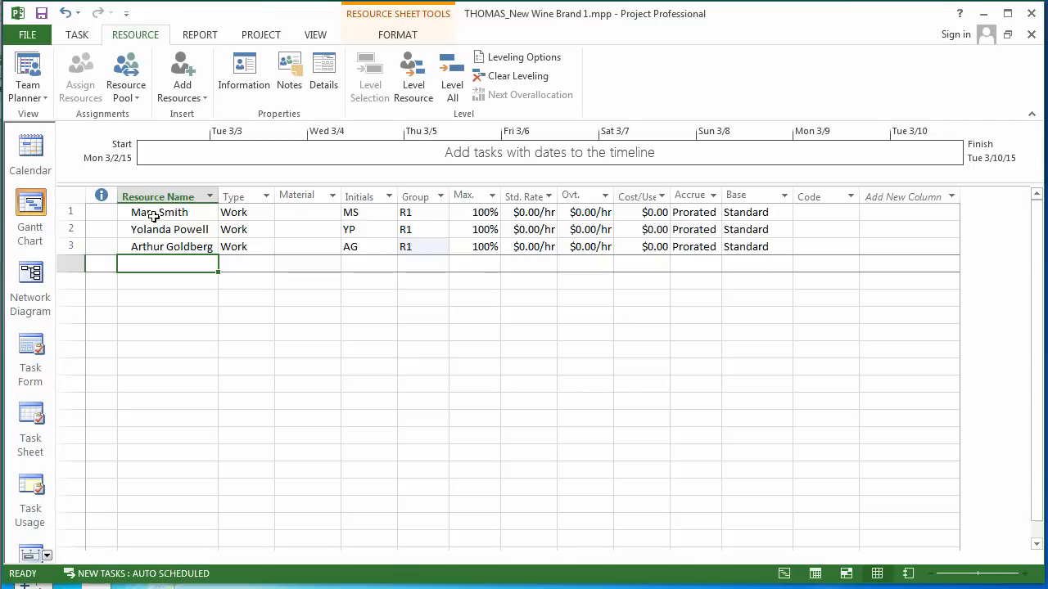
{"action": "type", "text": "Sha"}
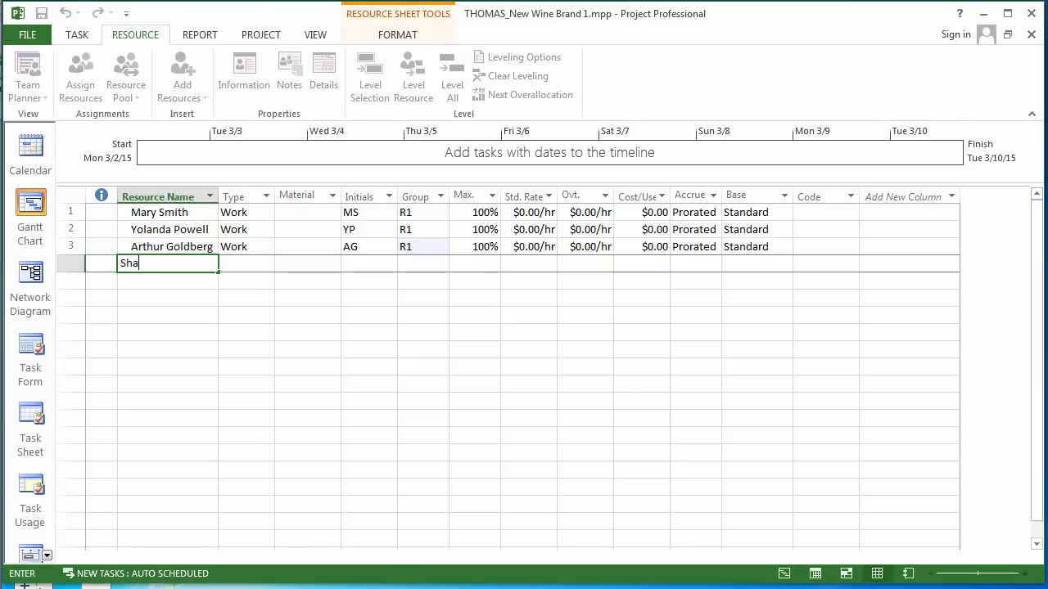
{"action": "type", "text": "lini Ariyachandra"}
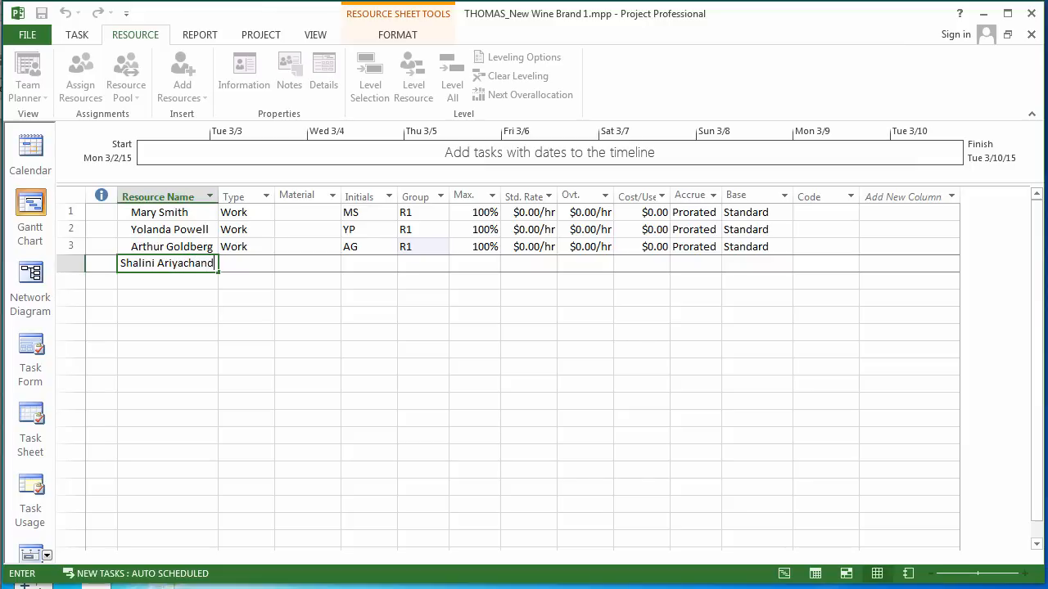
{"action": "key", "text": "Tab"}
{"action": "key", "text": "Tab"}
{"action": "key", "text": "Tab"}
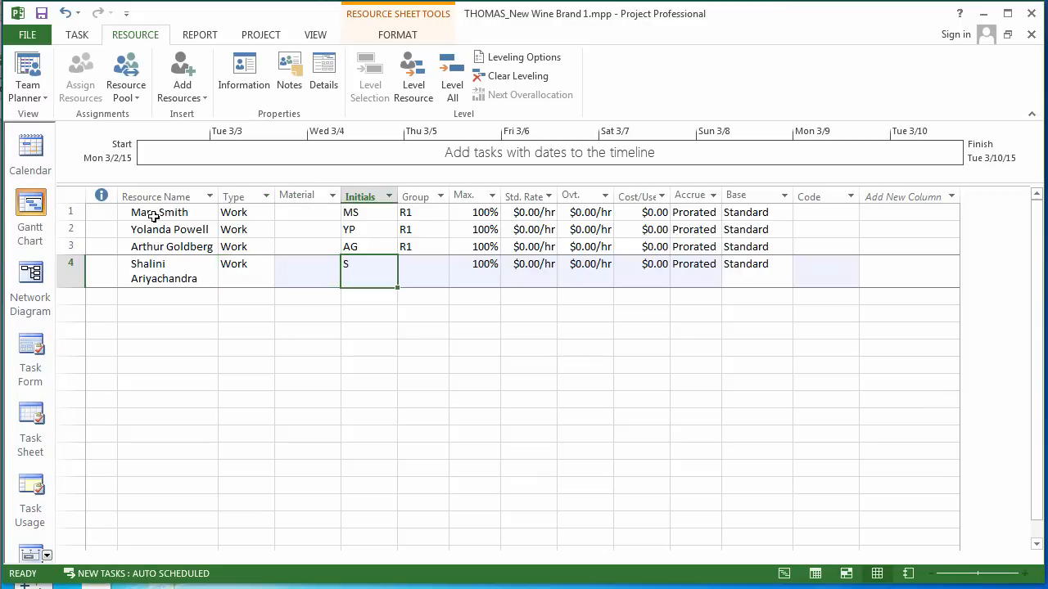
{"action": "type", "text": "SA"}
{"action": "key", "text": "Tab"}
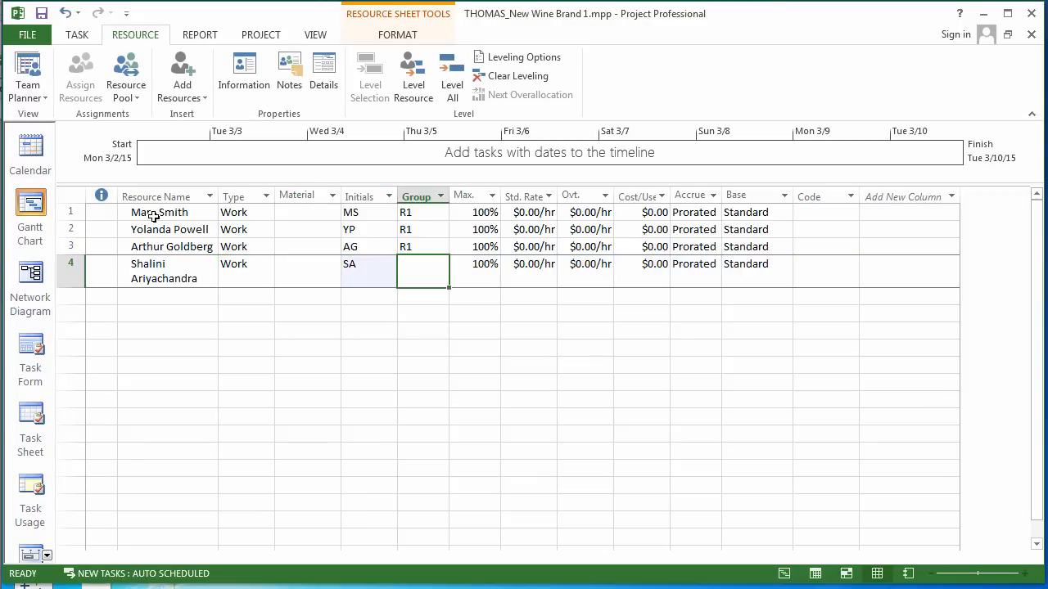
{"action": "type", "text": "R1"}
{"action": "key", "text": "Return"}
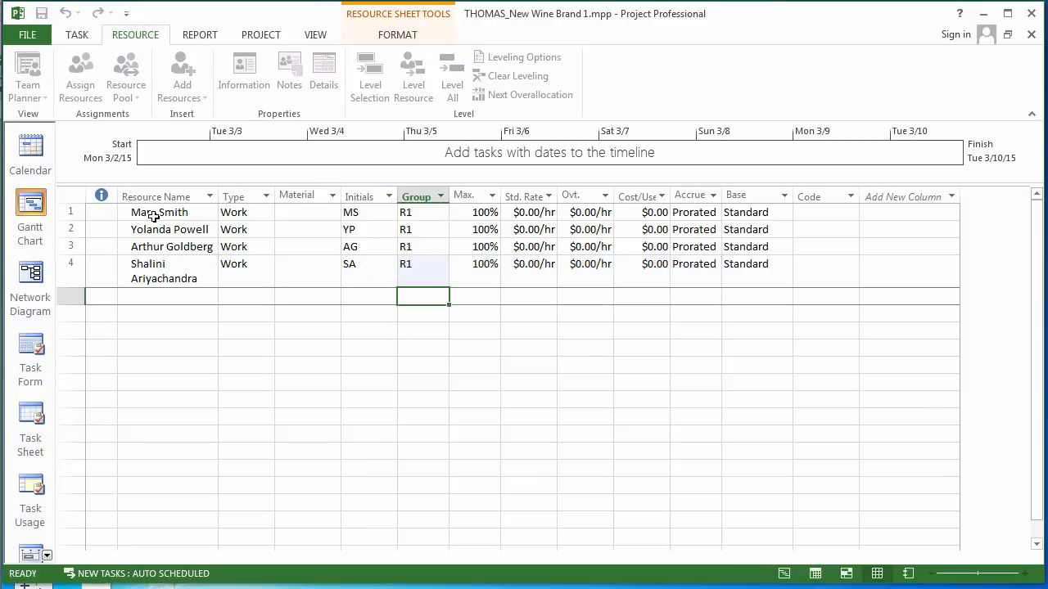
Step: Add the fifth work resource with the person's full name, their two-letter initials and group R2
{"action": "key", "text": "Left"}
{"action": "key", "text": "Left"}
{"action": "key", "text": "Left"}
{"action": "key", "text": "Left"}
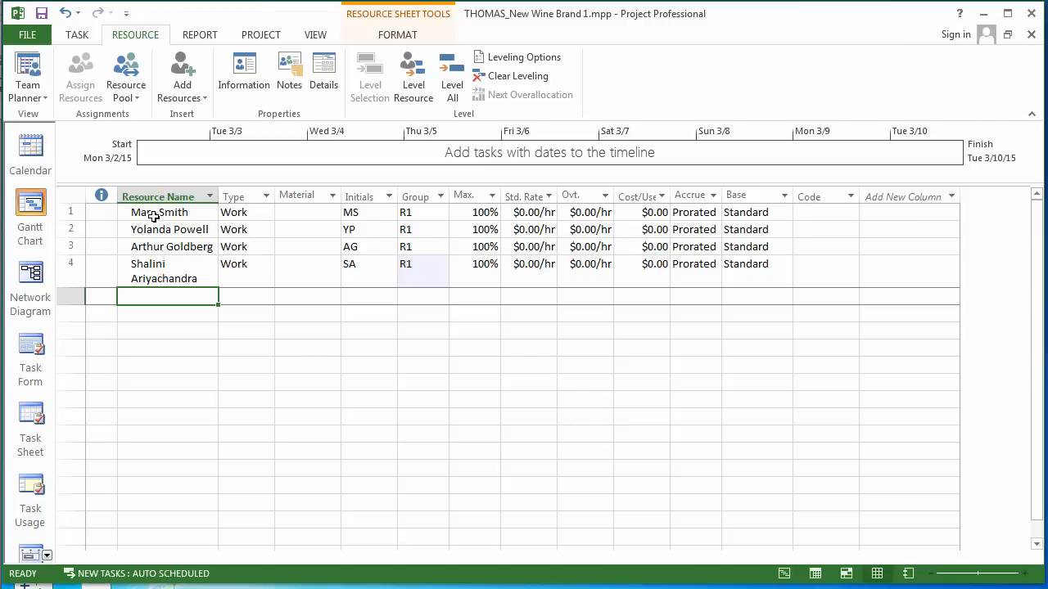
{"action": "type", "text": "Mike Bro"}
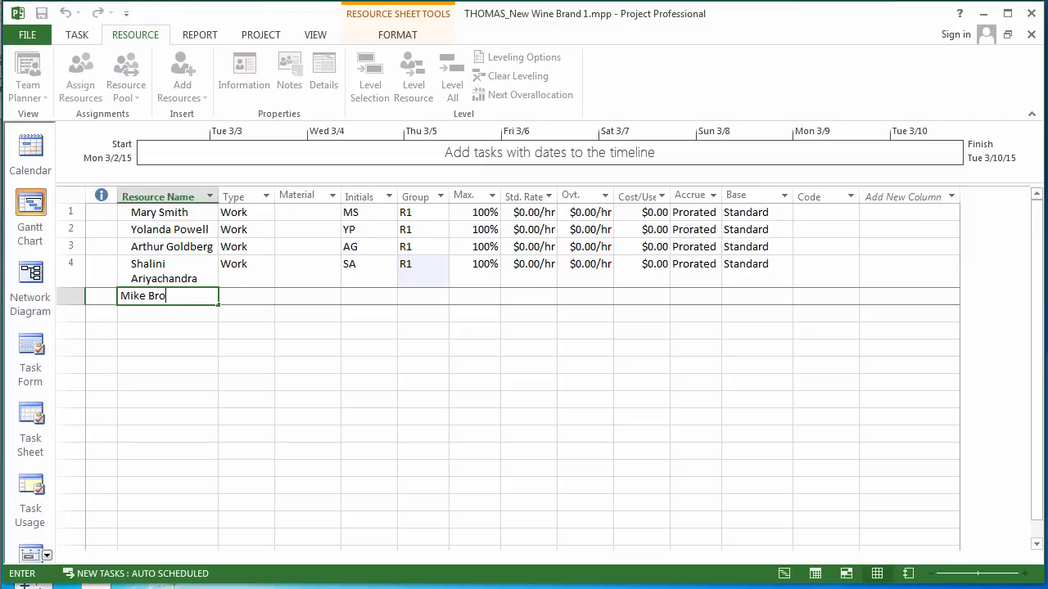
{"action": "type", "text": "wn"}
{"action": "key", "text": "Tab"}
{"action": "key", "text": "Tab"}
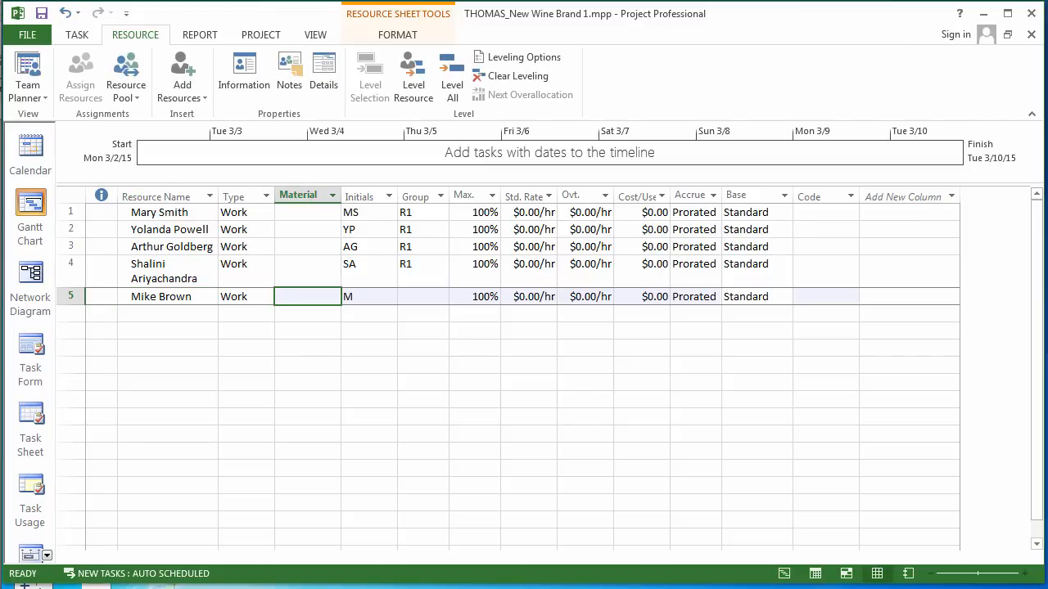
{"action": "key", "text": "Tab"}
{"action": "type", "text": "MB"}
{"action": "key", "text": "Tab"}
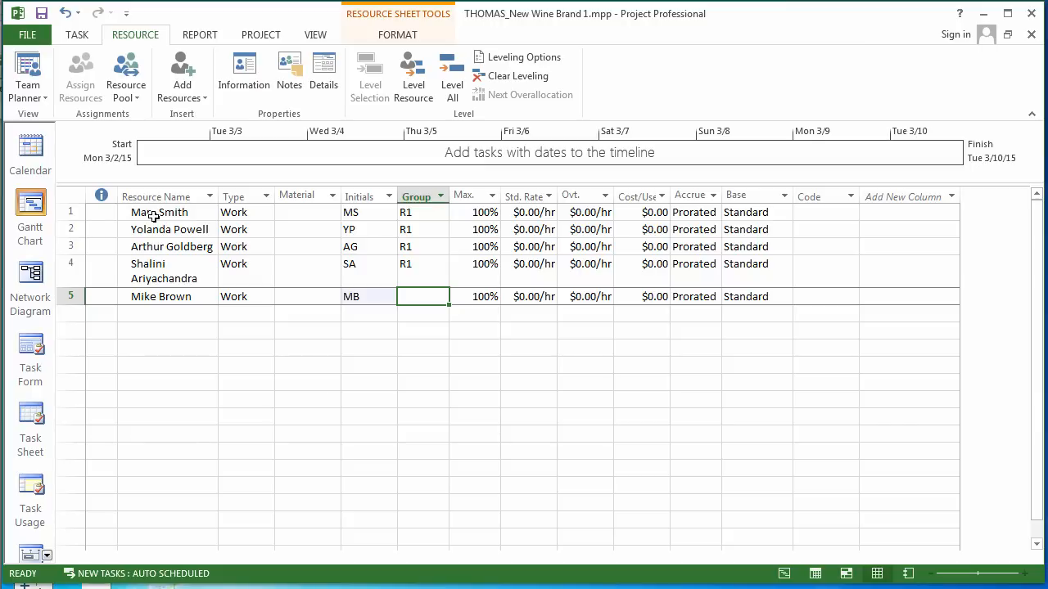
{"action": "type", "text": "R2"}
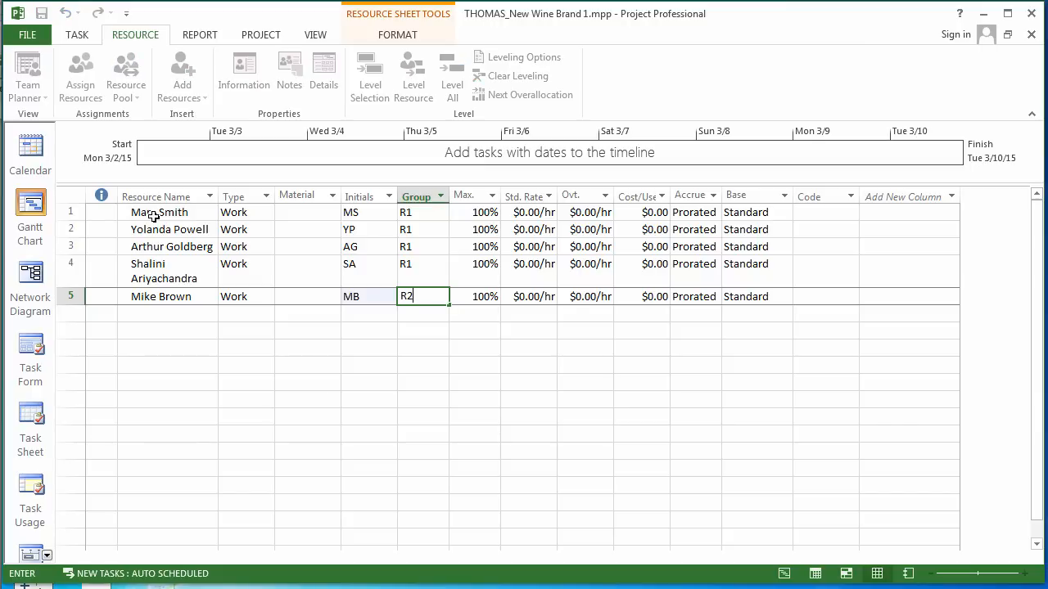
{"action": "key", "text": "Return"}
Step: Add the sixth work resource with the person's full name, their two-letter initials and group R2
{"action": "key", "text": "Left"}
{"action": "key", "text": "Left"}
{"action": "key", "text": "Left"}
{"action": "key", "text": "Left"}
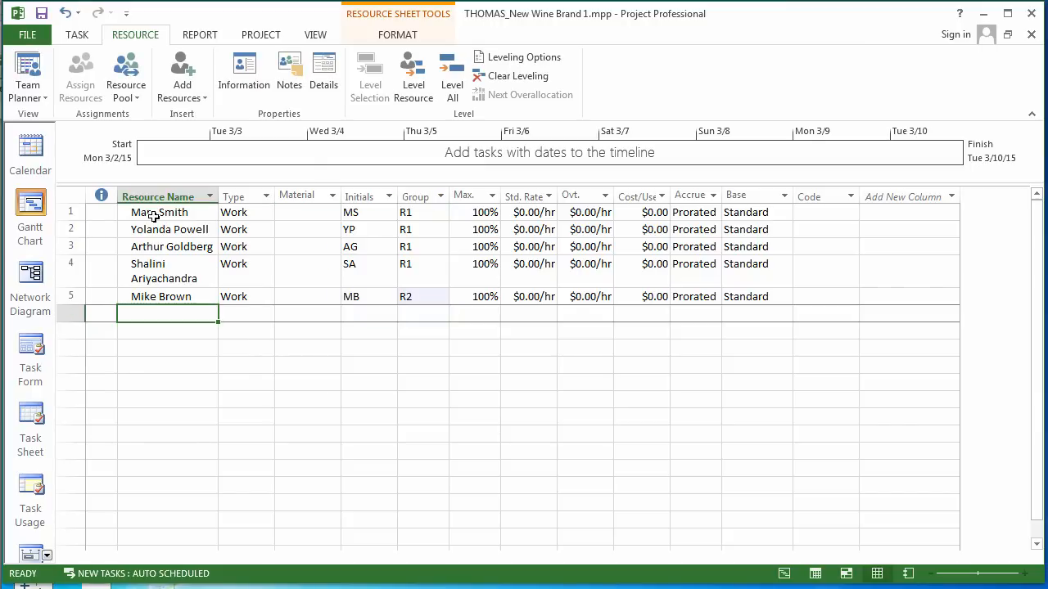
{"action": "type", "text": "Helmut"}
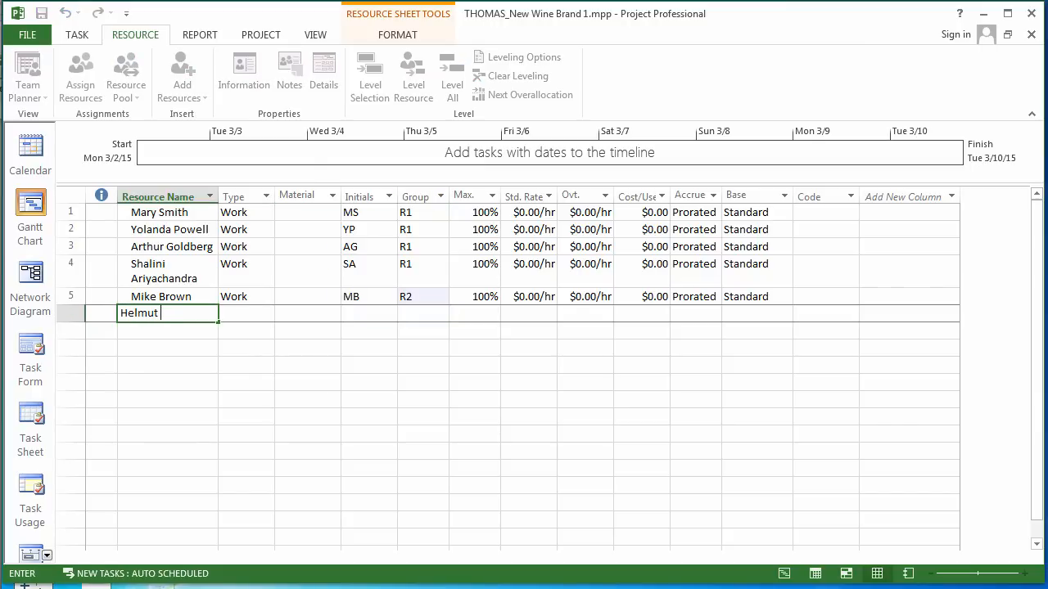
{"action": "type", "text": " Wiegel"}
{"action": "key", "text": "Tab"}
{"action": "key", "text": "Tab"}
{"action": "key", "text": "Tab"}
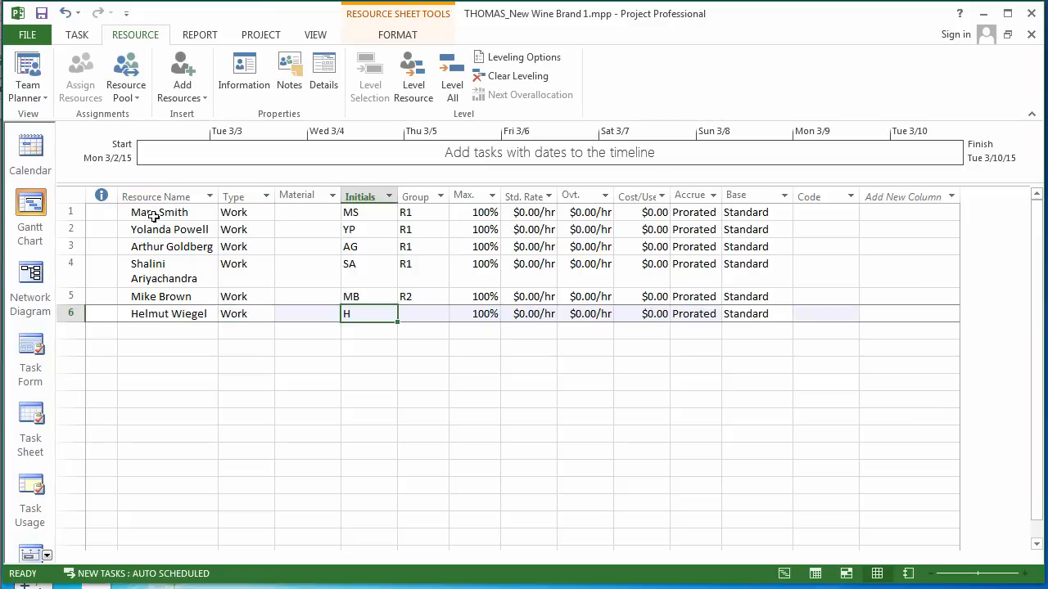
{"action": "type", "text": "HW"}
{"action": "key", "text": "Tab"}
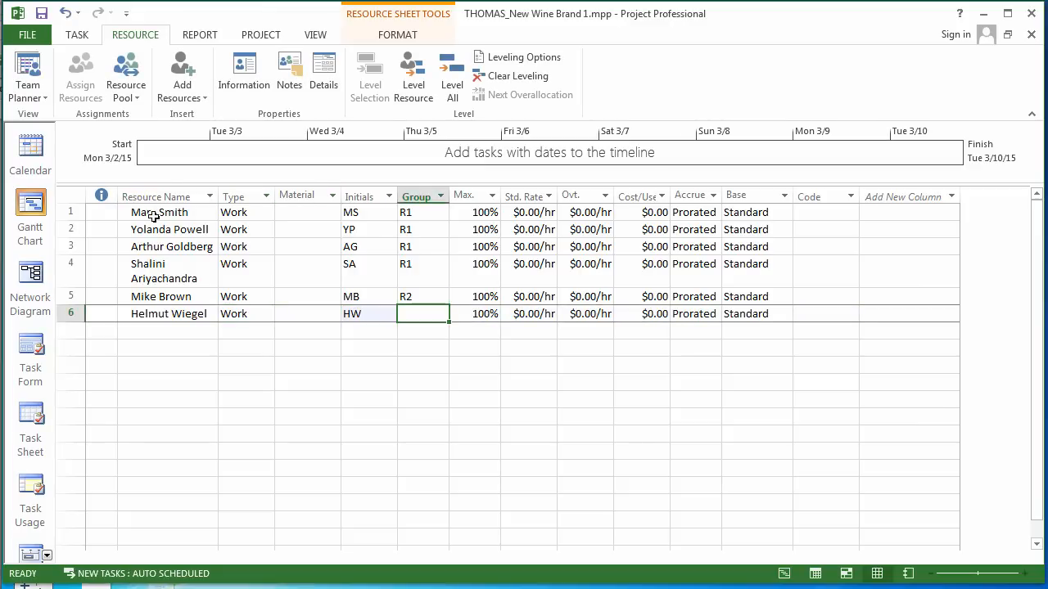
{"action": "type", "text": "R2"}
{"action": "key", "text": "Return"}
Step: Add the seventh work resource with the person's full name, their two-letter initials and group R2
{"action": "key", "text": "Left"}
{"action": "key", "text": "Left"}
{"action": "key", "text": "Left"}
{"action": "key", "text": "Left"}
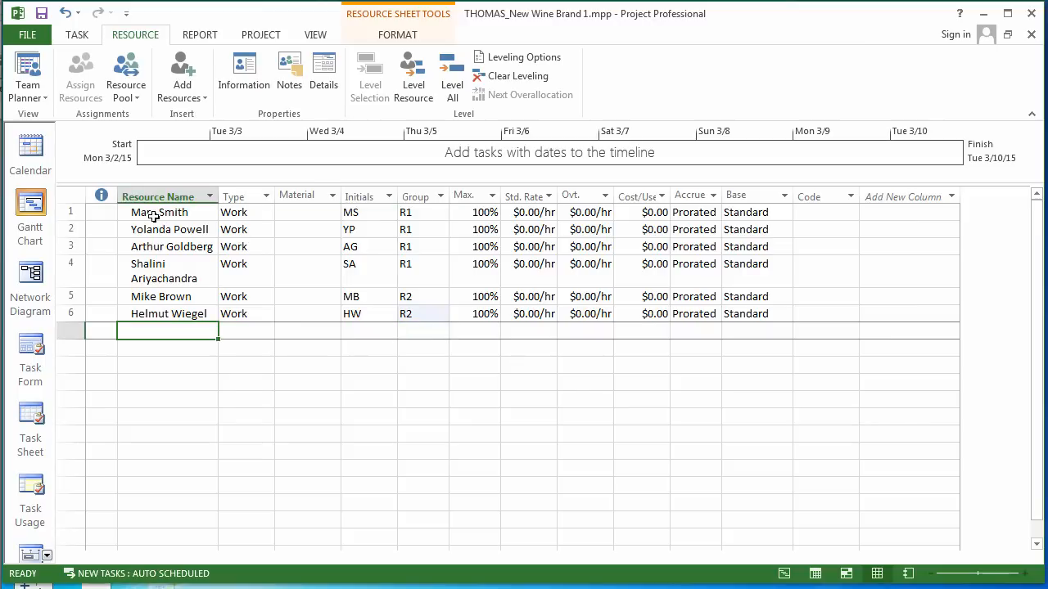
{"action": "type", "text": "N"}
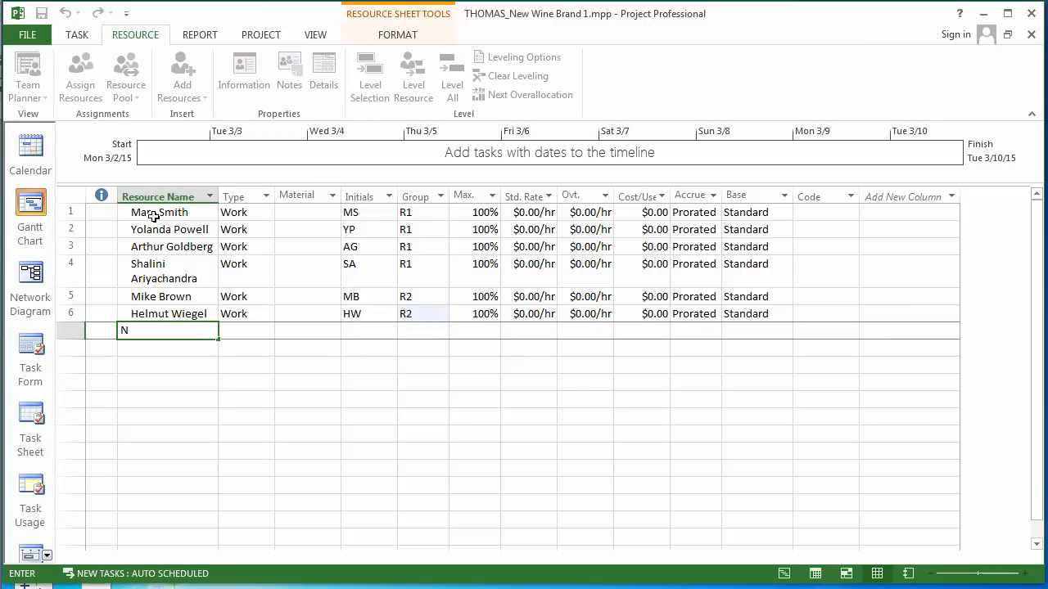
{"action": "type", "text": "o"}
{"action": "key", "text": "BackSpace"}
{"action": "type", "text": "obke Gotha"}
{"action": "key", "text": "Tab"}
{"action": "key", "text": "Tab"}
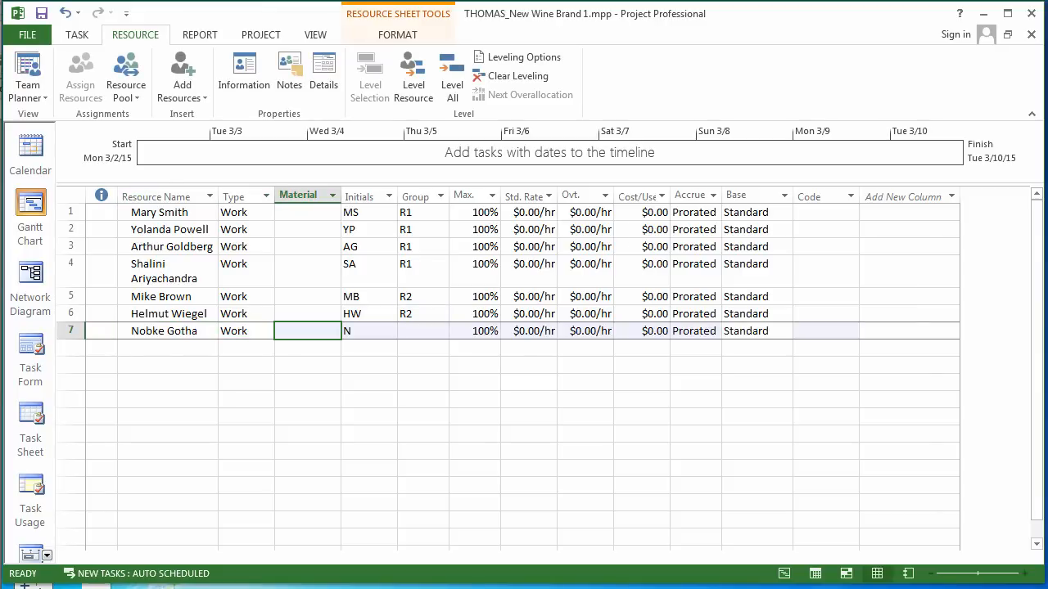
{"action": "key", "text": "Tab"}
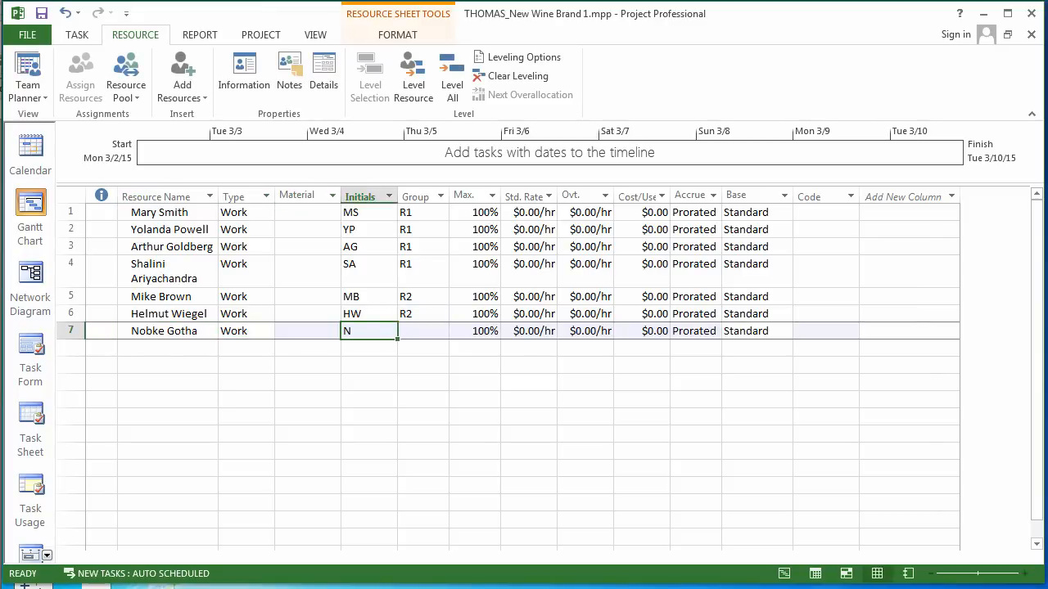
{"action": "type", "text": "NG"}
{"action": "key", "text": "Tab"}
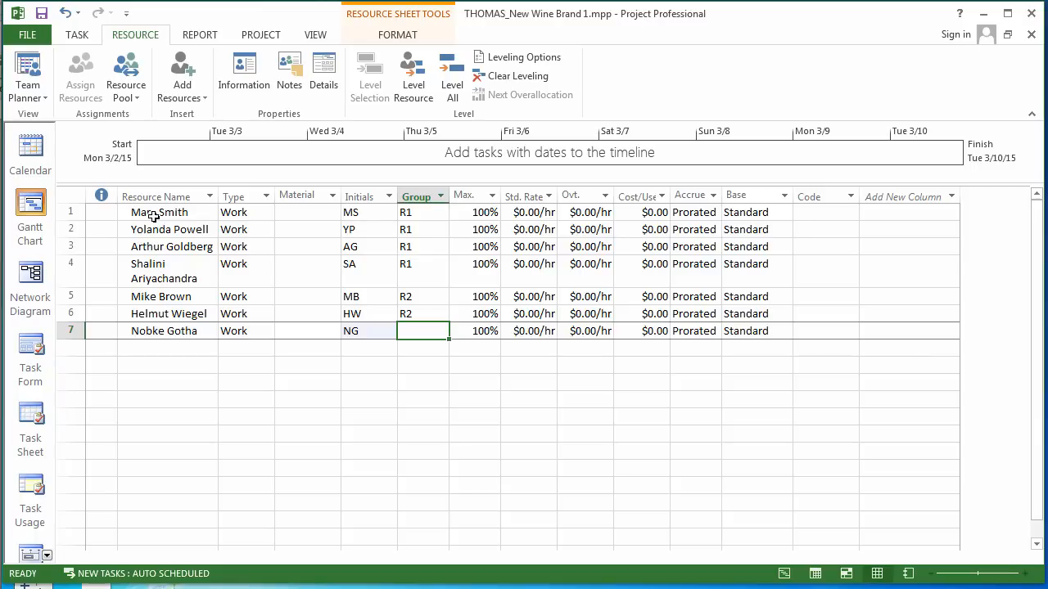
{"action": "type", "text": "R2"}
{"action": "key", "text": "Return"}
Step: Add the eighth work resource with the person's full name, their two-letter initials and group R2
{"action": "key", "text": "Left"}
{"action": "key", "text": "Left"}
{"action": "key", "text": "Left"}
{"action": "key", "text": "Left"}
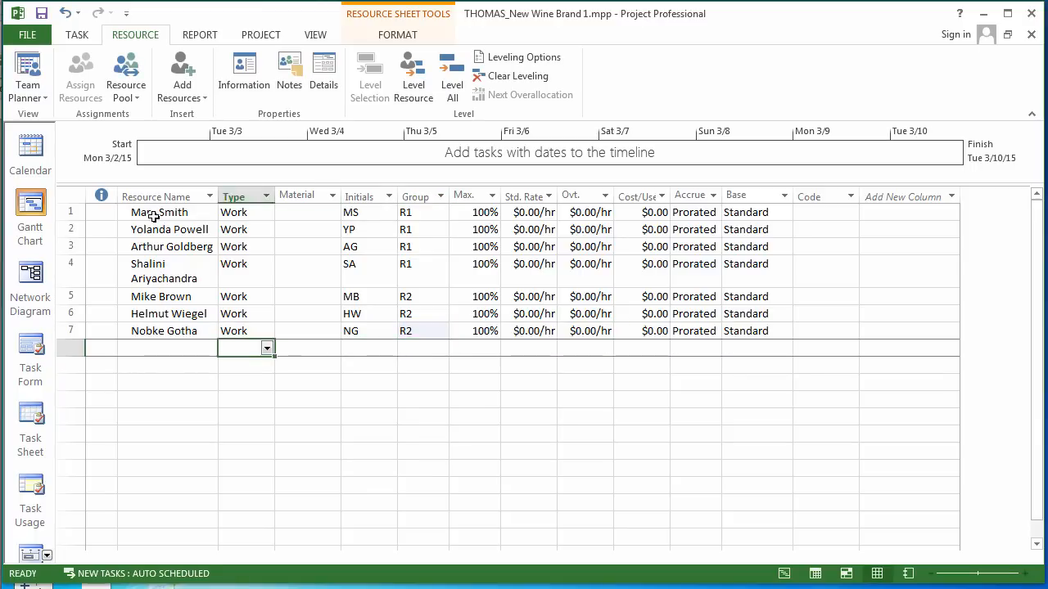
{"action": "type", "text": "F"}
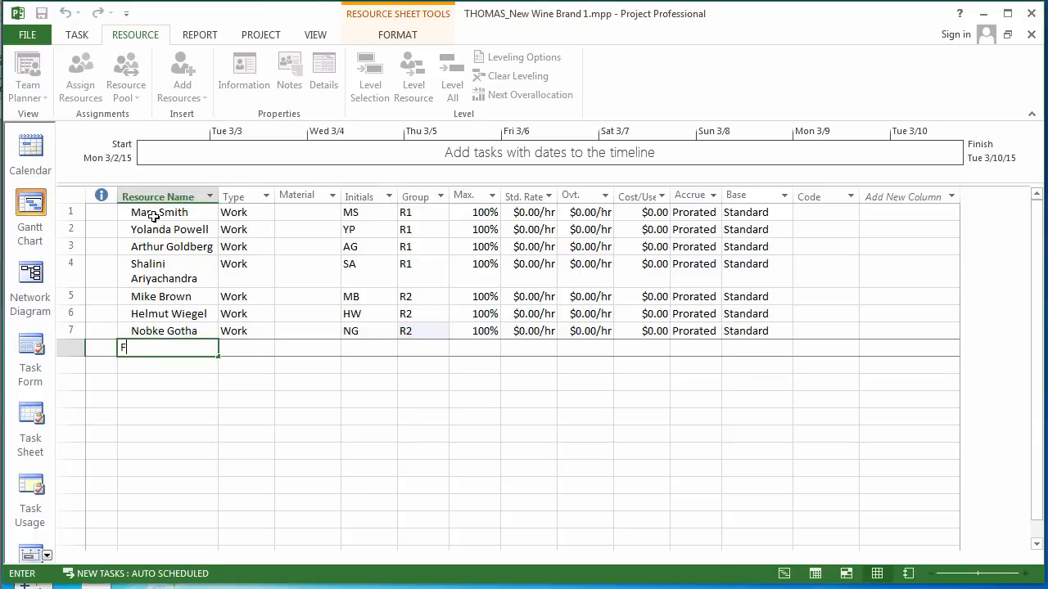
{"action": "type", "text": "red Iverson"}
{"action": "key", "text": "Tab"}
{"action": "key", "text": "Tab"}
{"action": "key", "text": "Tab"}
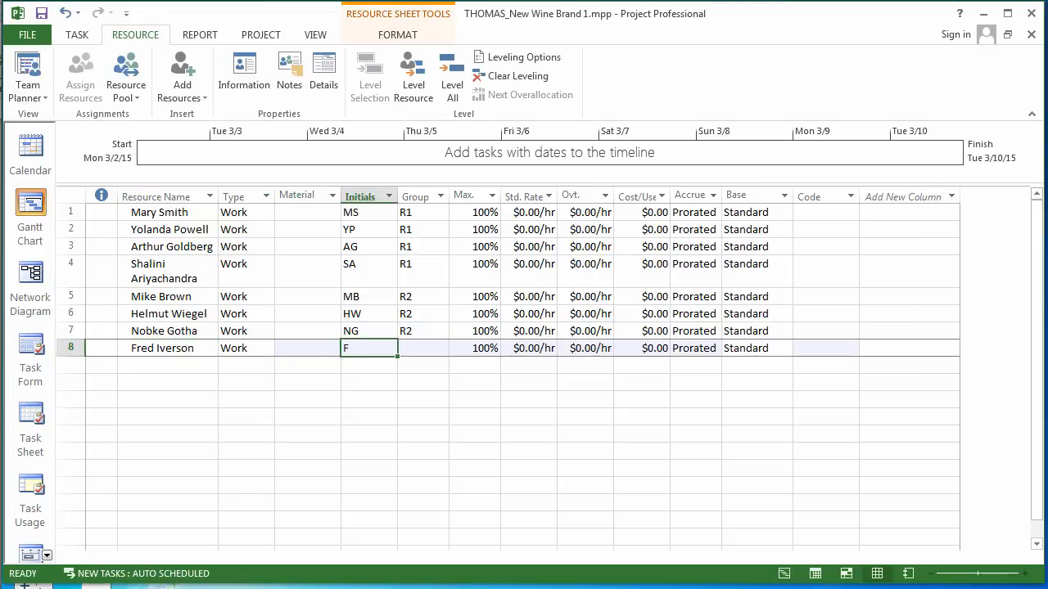
{"action": "type", "text": "FI"}
{"action": "key", "text": "Tab"}
{"action": "type", "text": "R"}
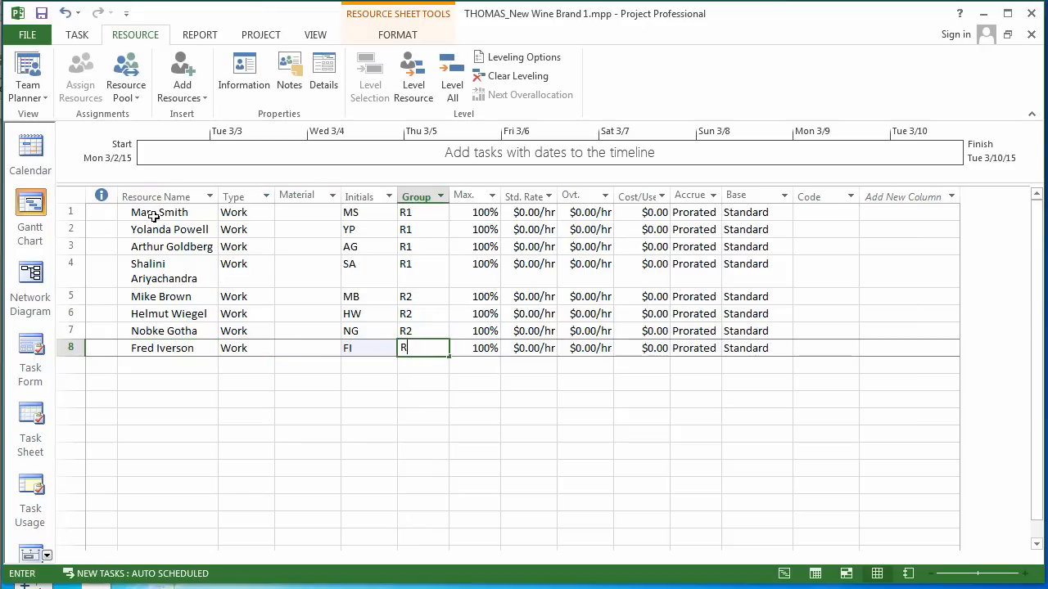
{"action": "type", "text": "2"}
{"action": "key", "text": "Tab"}
Step: Set both the standard rate and the overtime rate of the first resource to $50.00/hr
{"action": "key", "text": "Tab"}
{"action": "key", "text": "Up"}
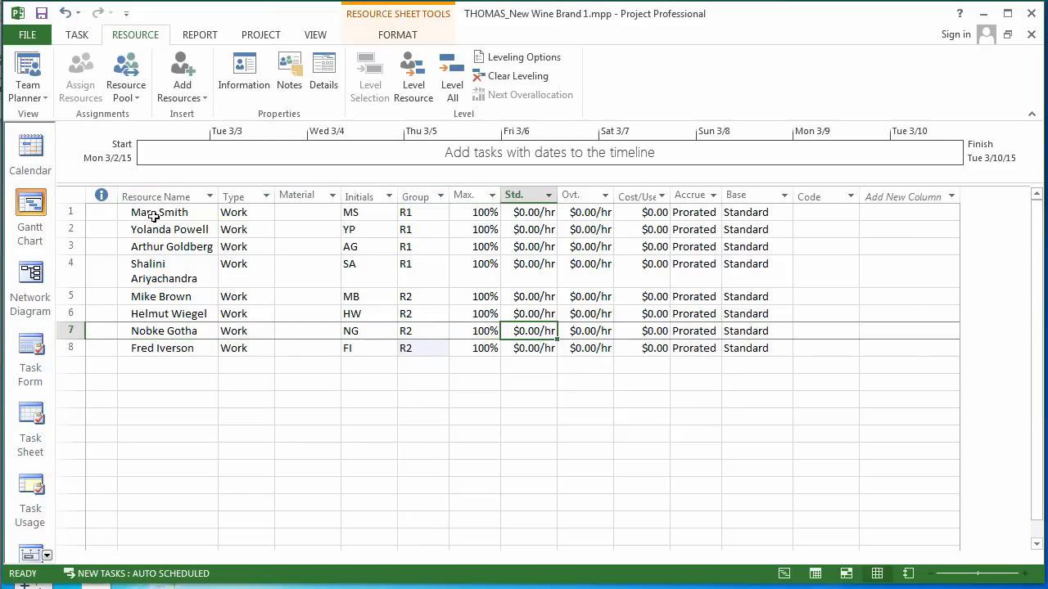
{"action": "key", "text": "Up"}
{"action": "key", "text": "Up"}
{"action": "key", "text": "Up"}
{"action": "key", "text": "Up"}
{"action": "key", "text": "Up"}
{"action": "key", "text": "Up"}
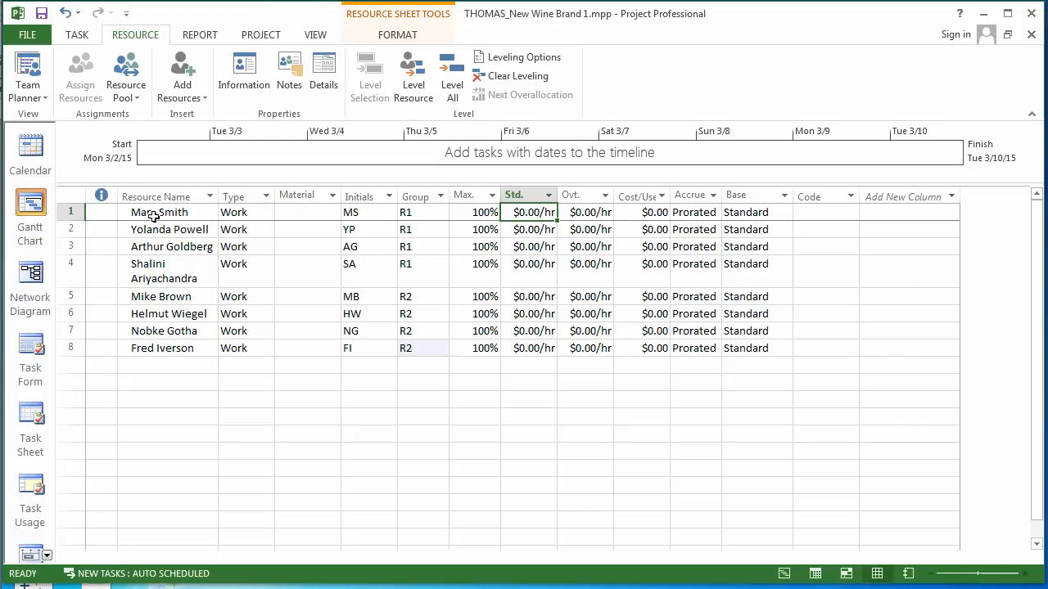
{"action": "type", "text": "50"}
{"action": "key", "text": "Return"}
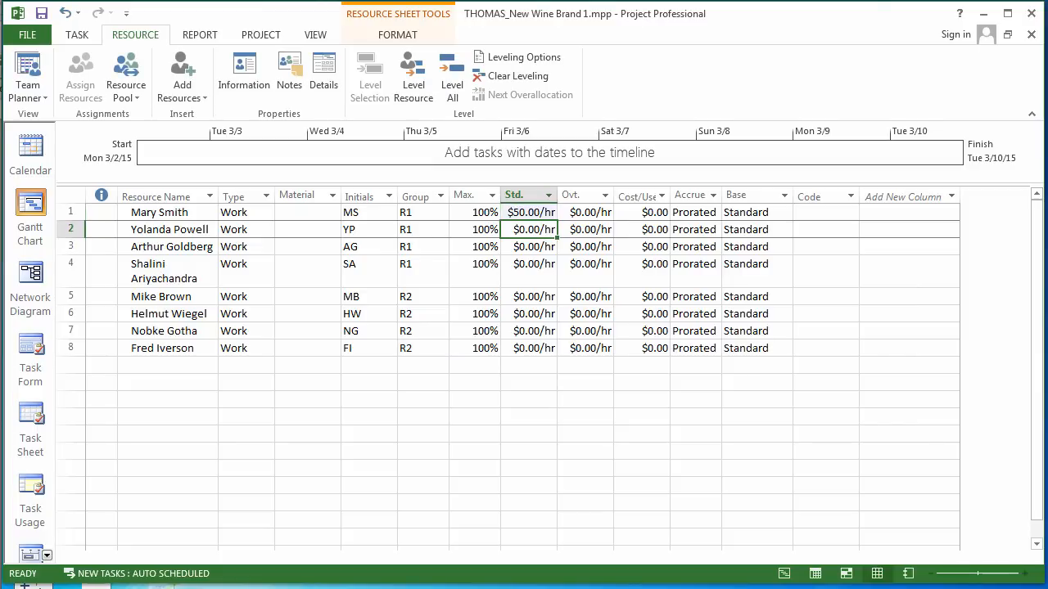
{"action": "key", "text": "Up"}
{"action": "left_click", "coordinate": [585, 212]}
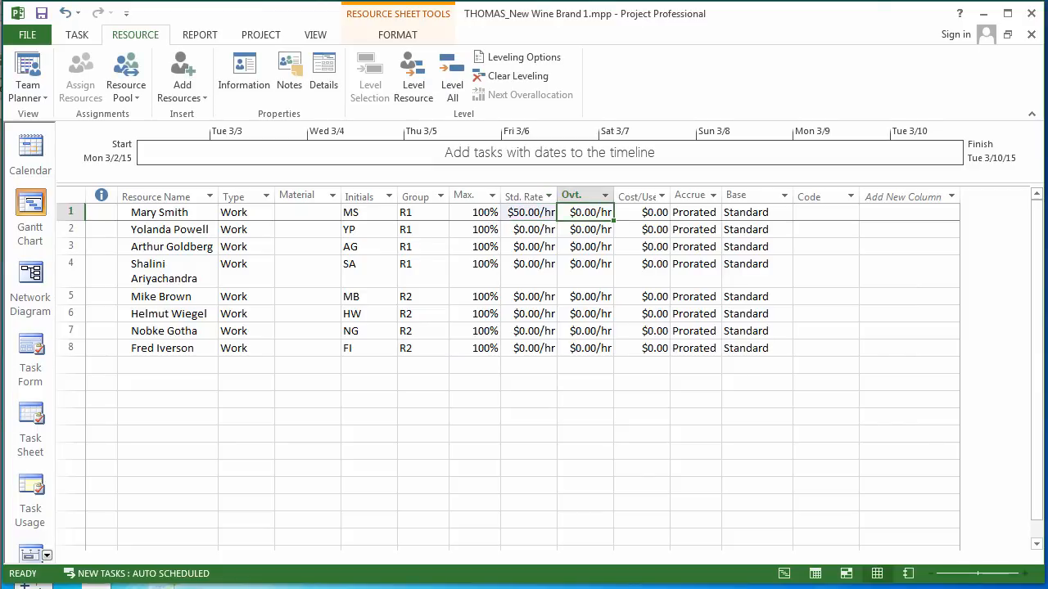
{"action": "type", "text": "50"}
{"action": "key", "text": "Return"}
Step: Set both the standard rate and the overtime rate of the second resource to $72.00/hr
{"action": "left_click", "coordinate": [529, 230]}
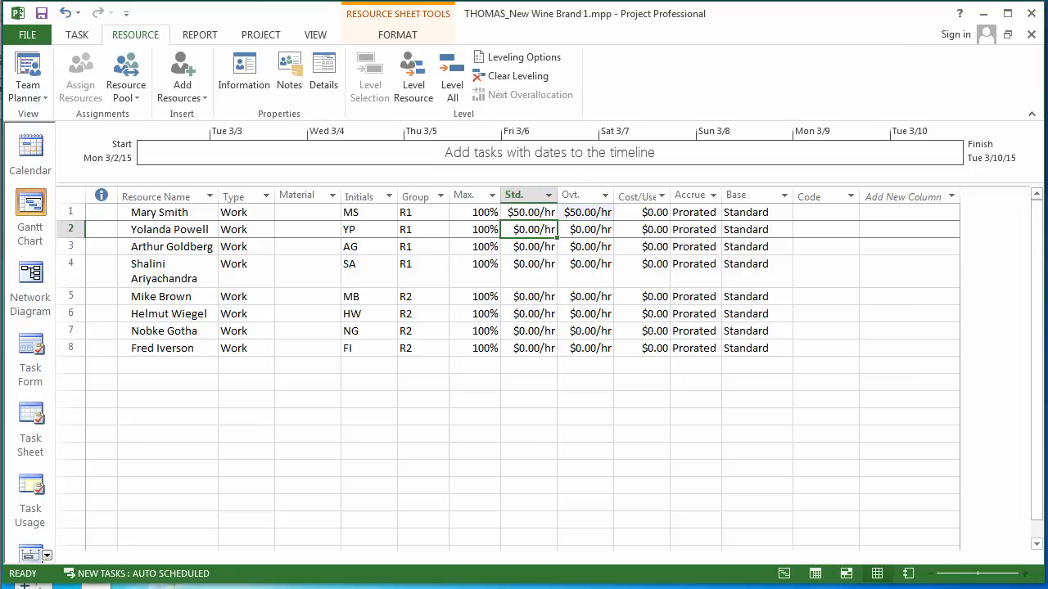
{"action": "type", "text": "72"}
{"action": "key", "text": "Tab"}
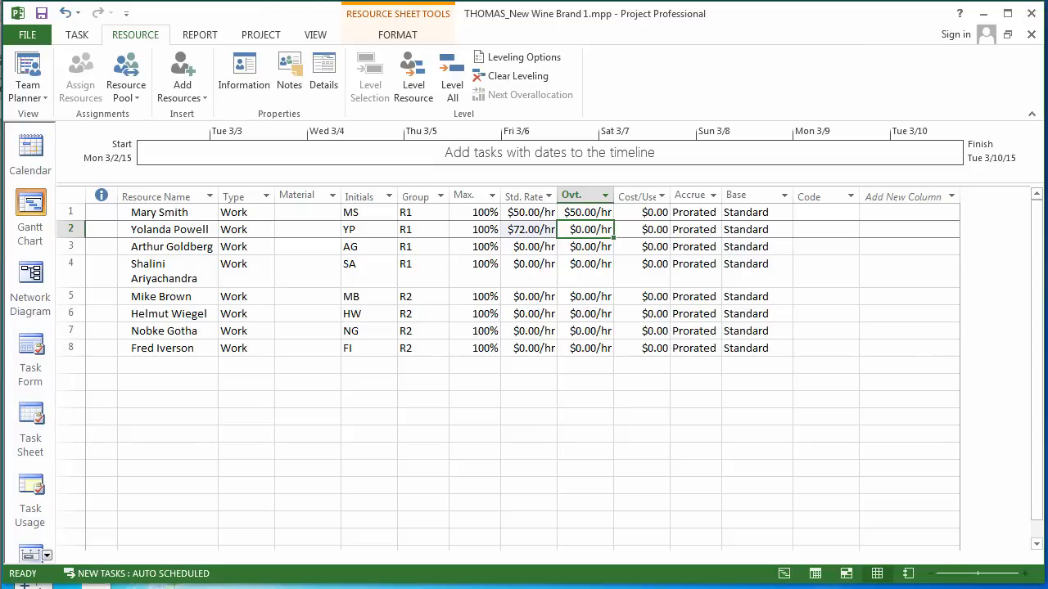
{"action": "type", "text": "72"}
{"action": "key", "text": "Return"}
Step: Set both the standard rate and the overtime rate of the third resource to $70.00/hr
{"action": "key", "text": "Left"}
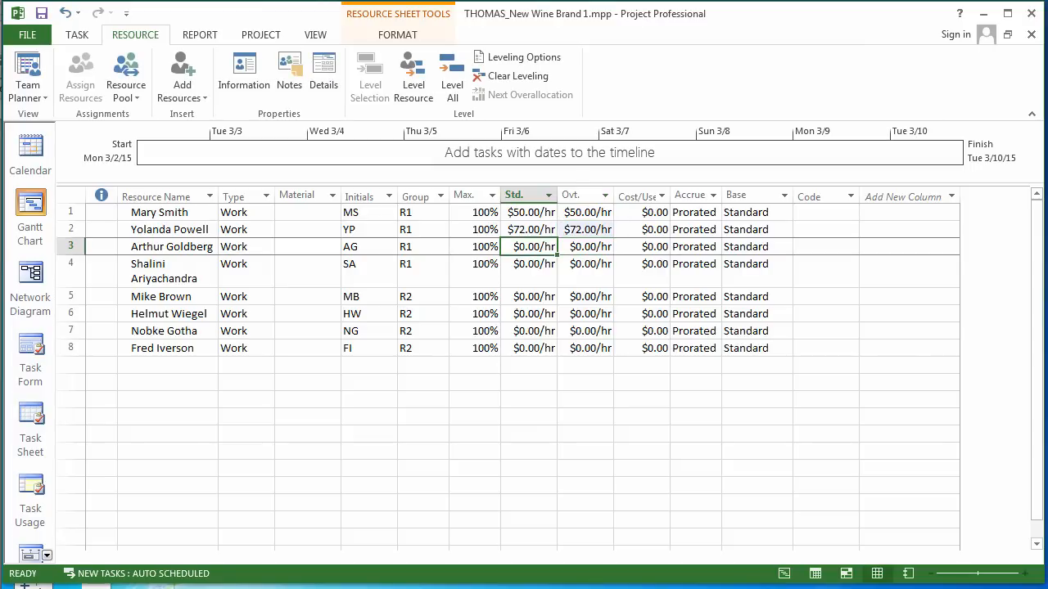
{"action": "type", "text": "70"}
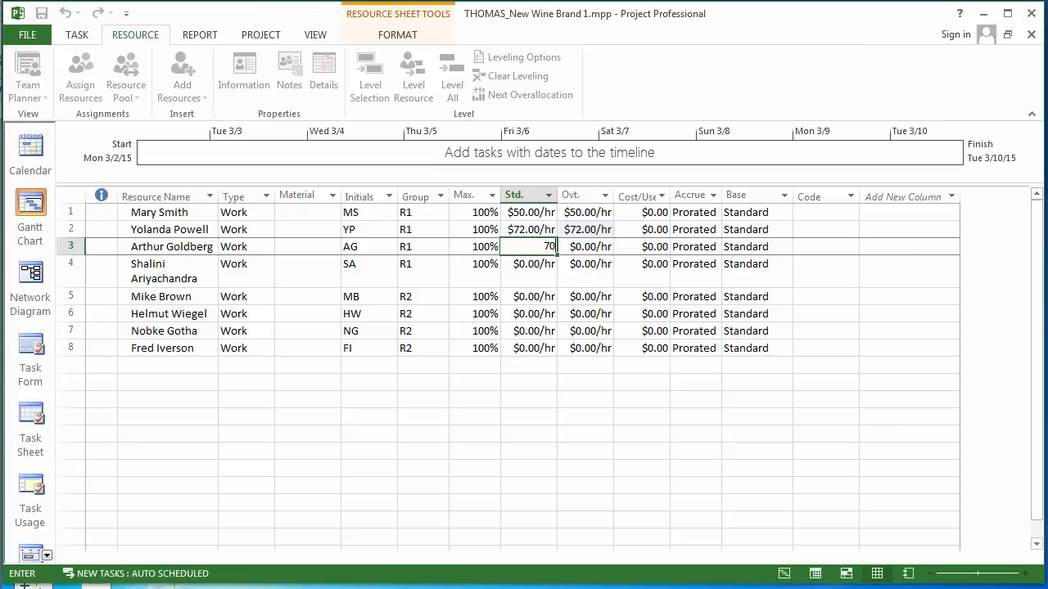
{"action": "key", "text": "Tab"}
{"action": "type", "text": "70"}
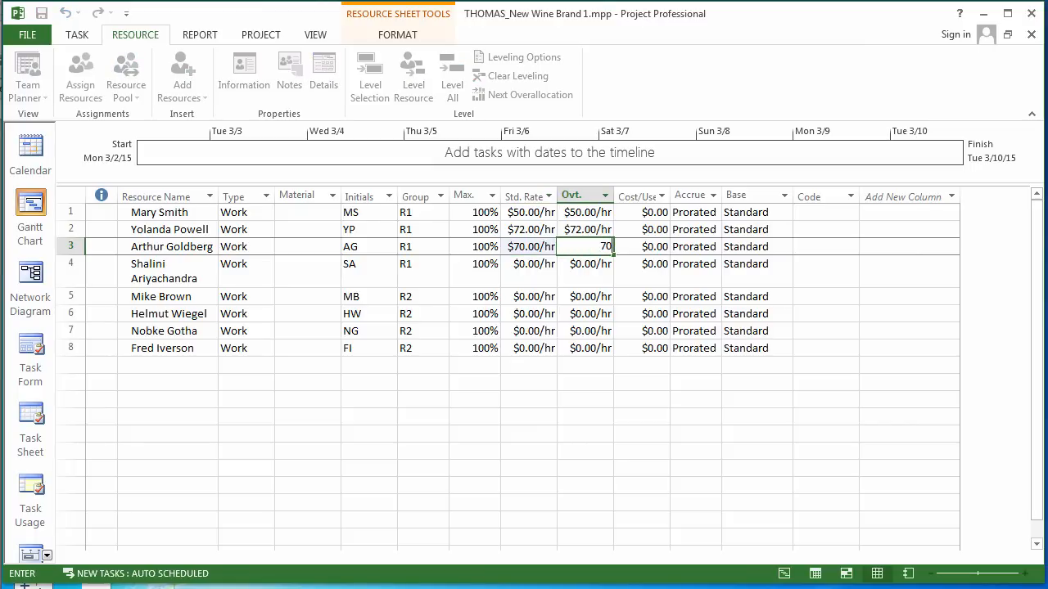
{"action": "key", "text": "Return"}
Step: Set both the standard rate and the overtime rate of the fourth resource to $70.00/hr
{"action": "key", "text": "Left"}
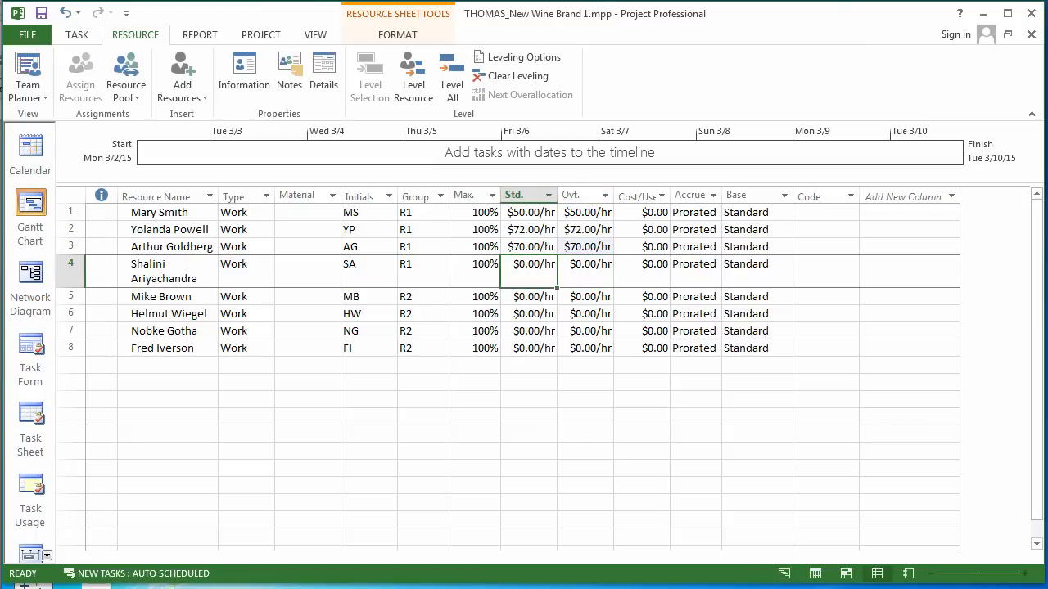
{"action": "type", "text": "70"}
{"action": "key", "text": "Tab"}
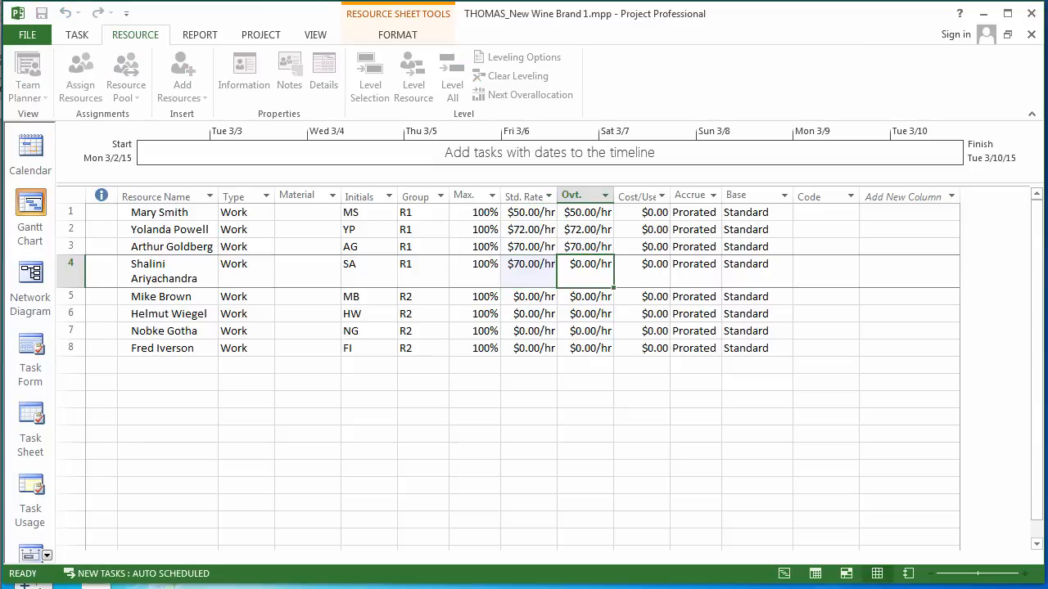
{"action": "type", "text": "70"}
{"action": "key", "text": "Return"}
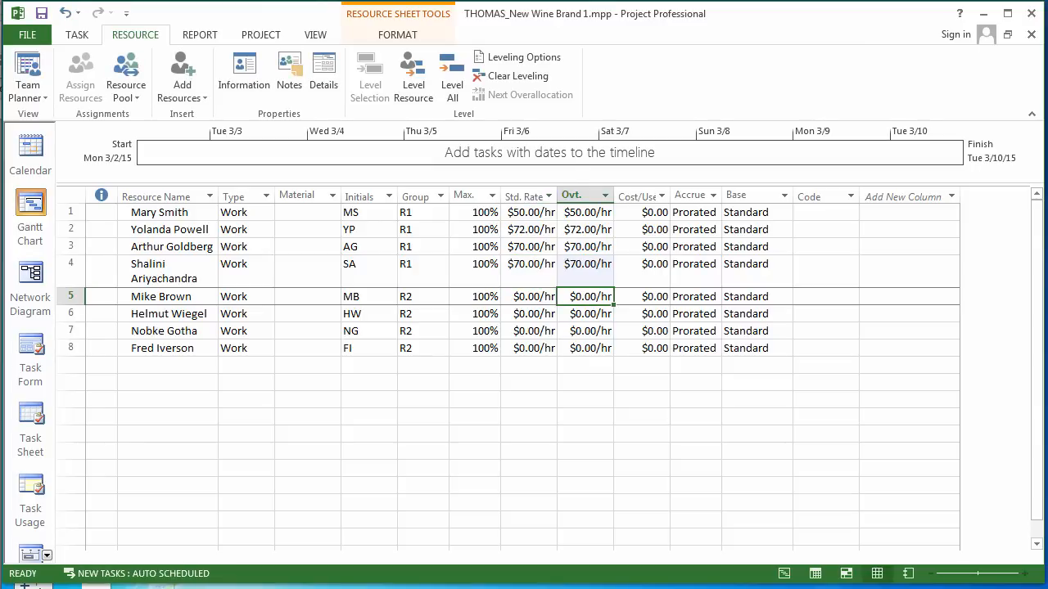
Step: Set both the standard rate and the overtime rate of the fifth resource to $50.00/hr
{"action": "key", "text": "Left"}
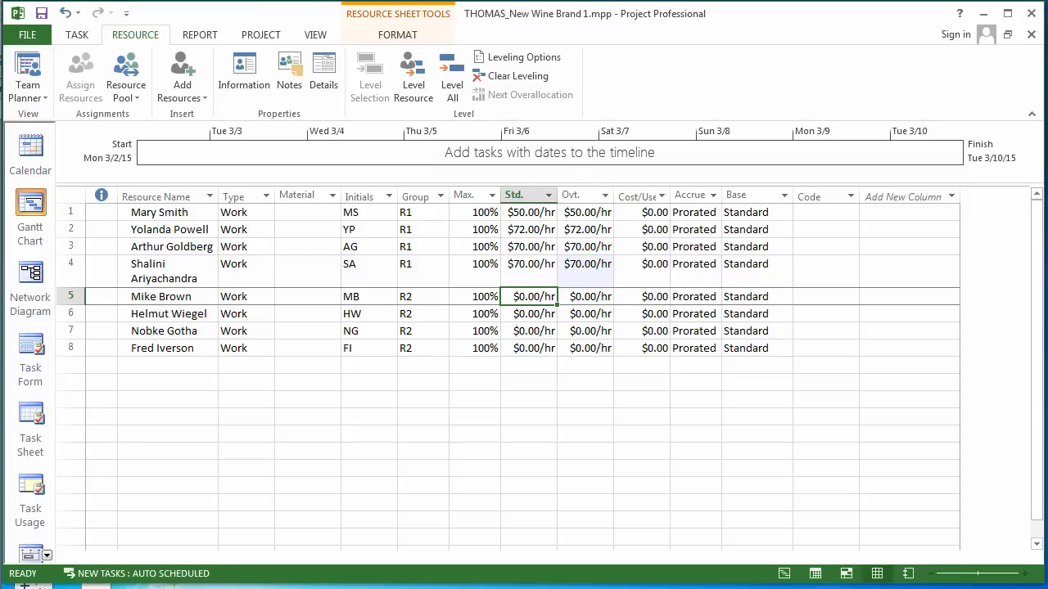
{"action": "type", "text": "50"}
{"action": "key", "text": "Tab"}
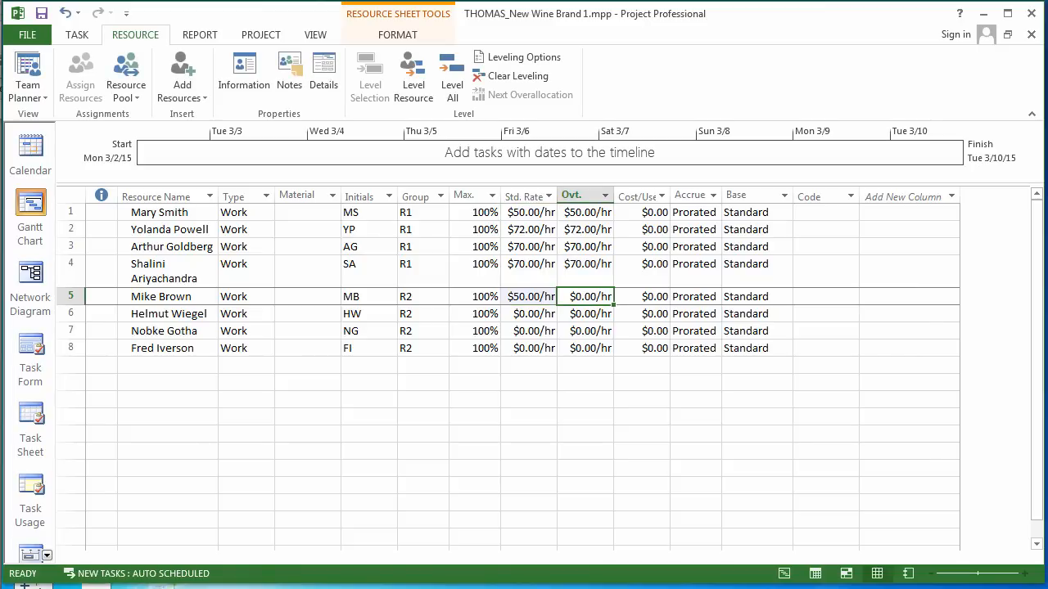
{"action": "type", "text": "50"}
{"action": "key", "text": "Return"}
Step: Set both the standard rate and the overtime rate of the sixth resource to $50.00/hr
{"action": "key", "text": "Left"}
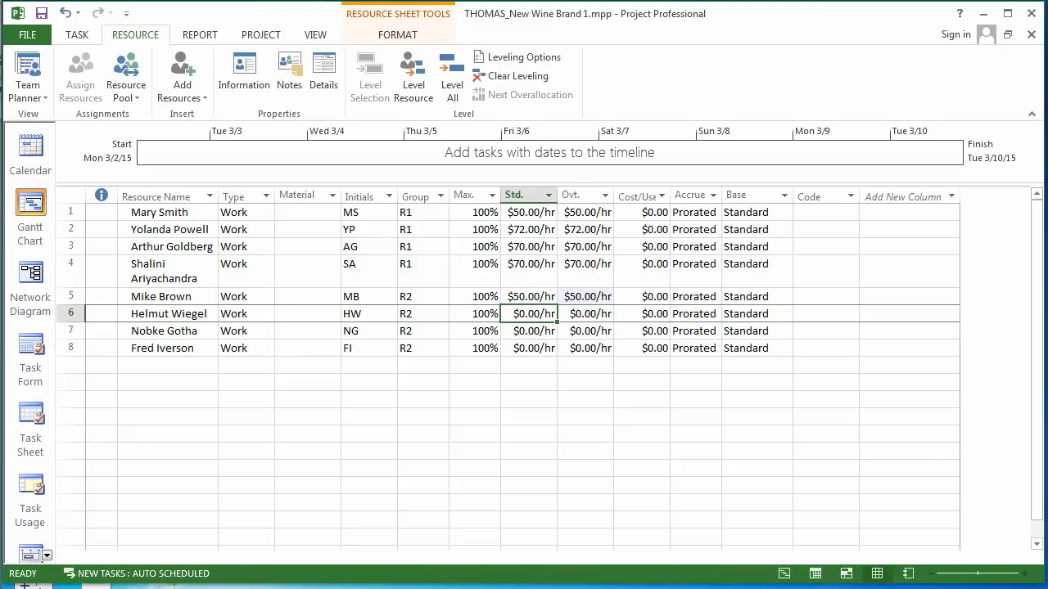
{"action": "type", "text": "50"}
{"action": "key", "text": "Tab"}
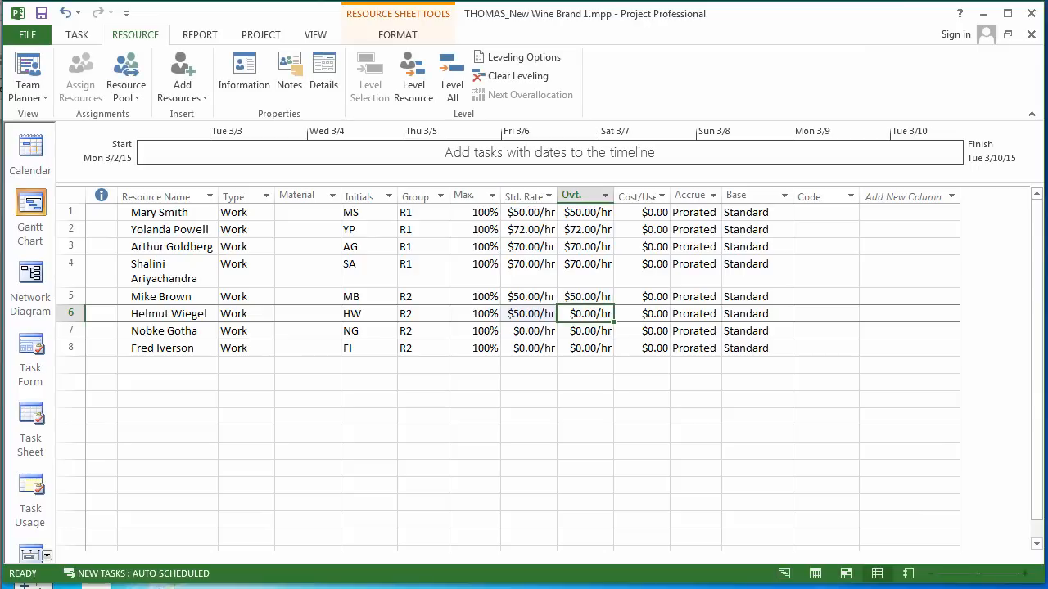
{"action": "type", "text": "50"}
{"action": "key", "text": "Return"}
Step: Set both the standard rate and the overtime rate of the seventh resource to $112.00/hr
{"action": "key", "text": "Left"}
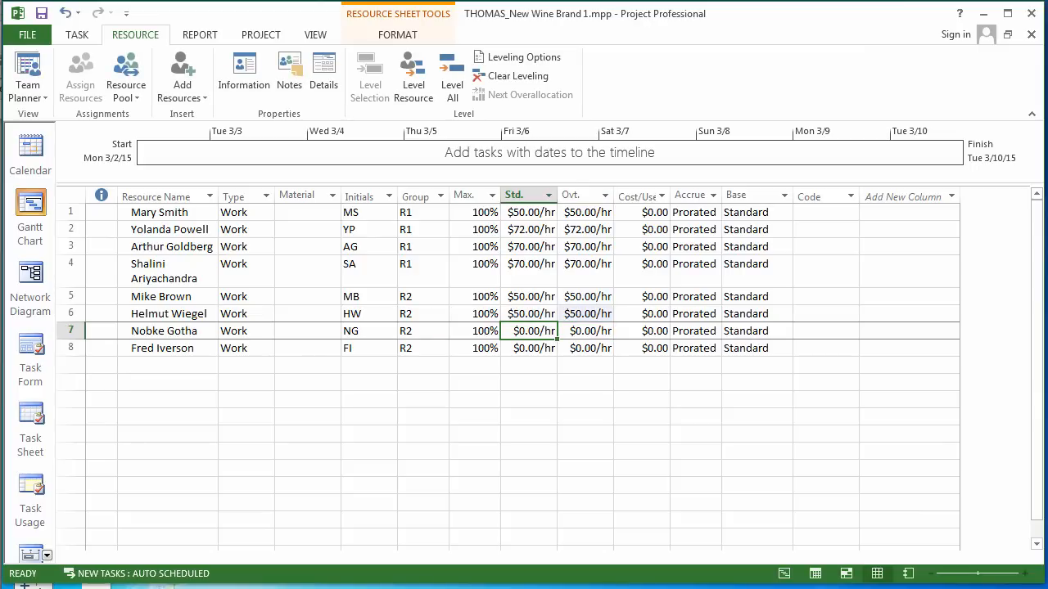
{"action": "type", "text": "112"}
{"action": "key", "text": "Tab"}
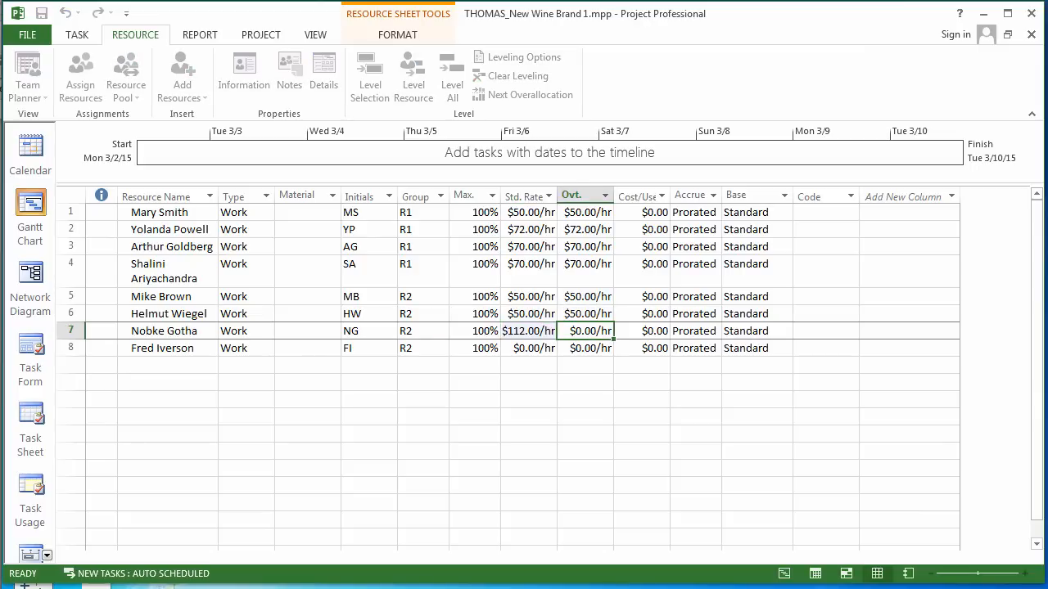
{"action": "type", "text": "112"}
{"action": "key", "text": "Return"}
Step: Set both the standard rate and the overtime rate of the eighth resource to $68.00/hr
{"action": "key", "text": "Left"}
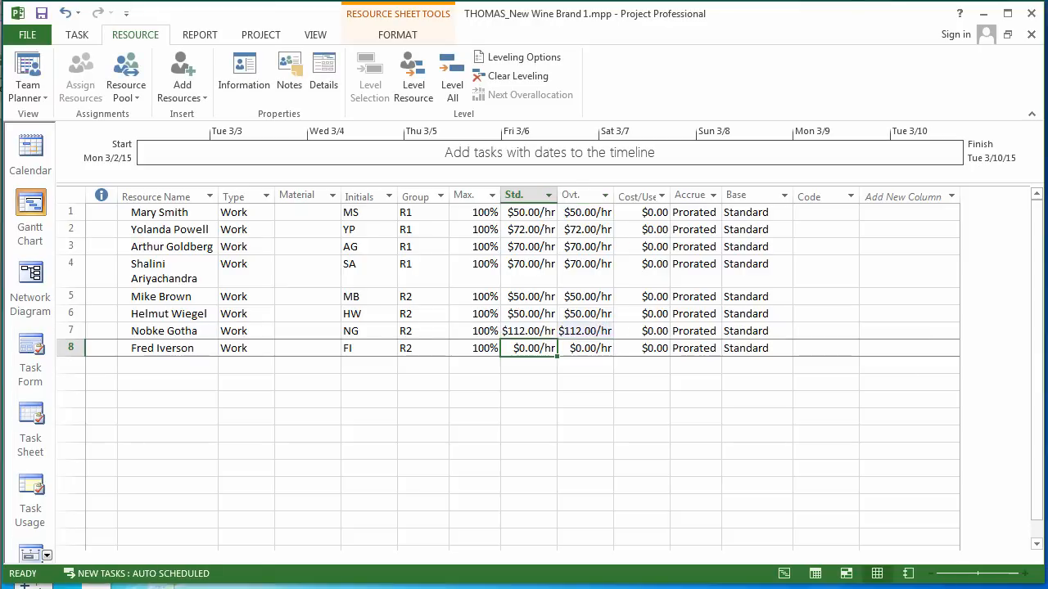
{"action": "type", "text": "68"}
{"action": "key", "text": "Tab"}
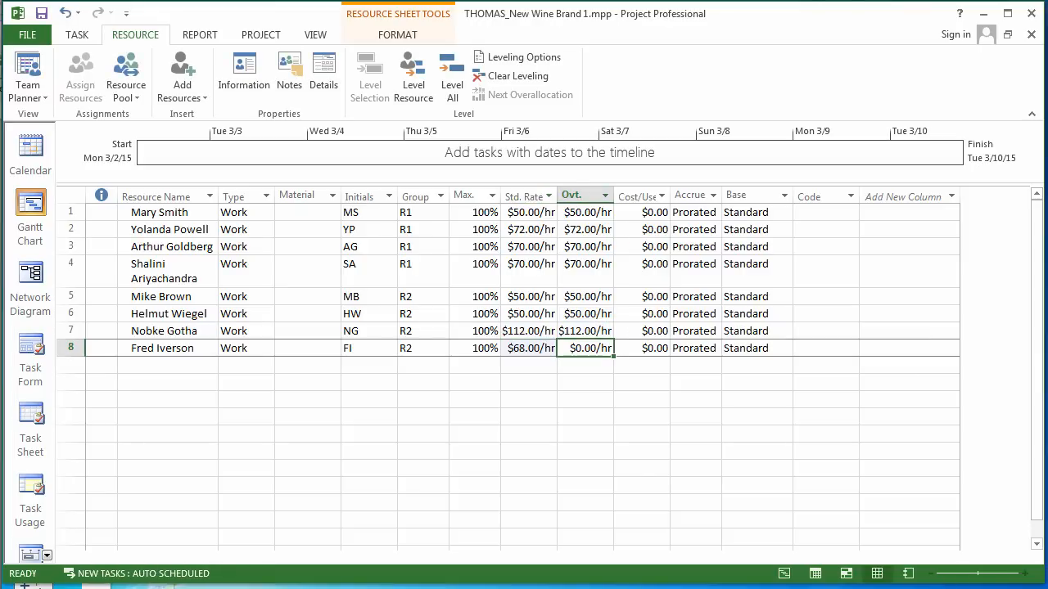
{"action": "type", "text": "68"}
{"action": "key", "text": "Return"}
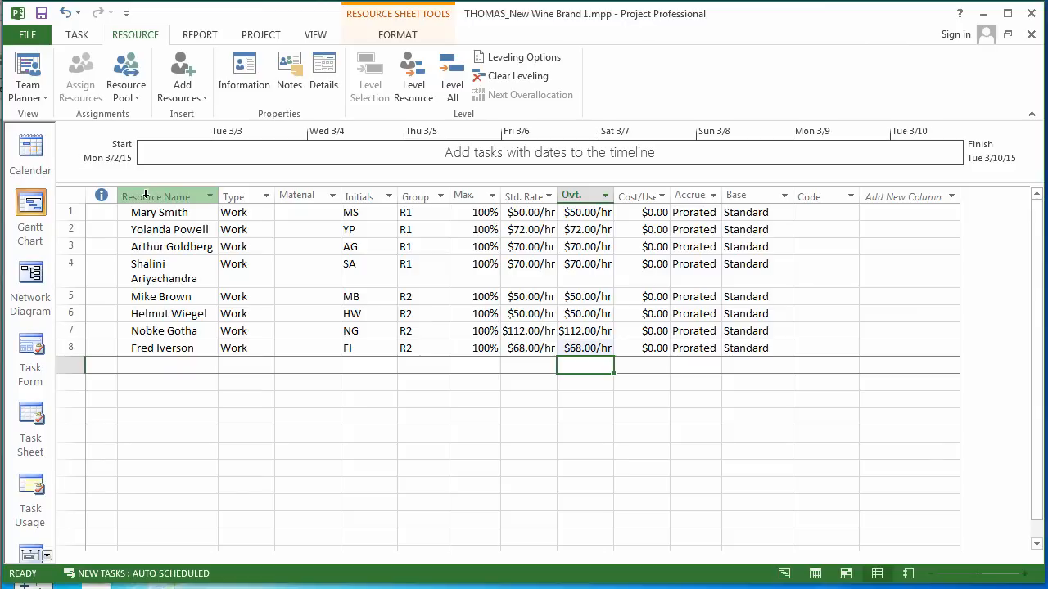
Step: Return to the Gantt Chart view and widen the task table to reveal the Resource Names column
{"action": "left_click", "coordinate": [67, 34]}
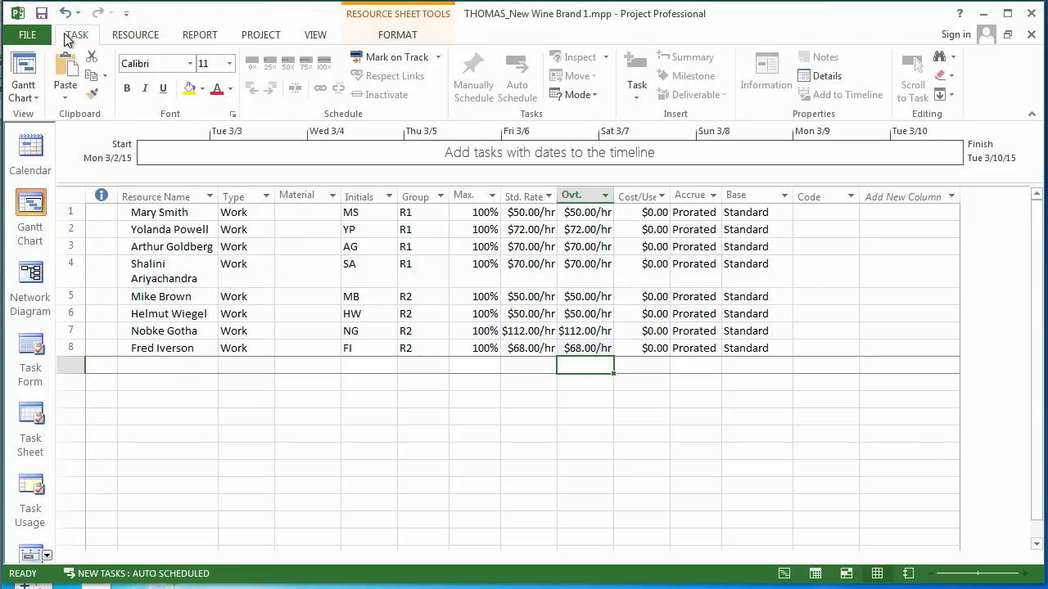
{"action": "left_click", "coordinate": [23, 72]}
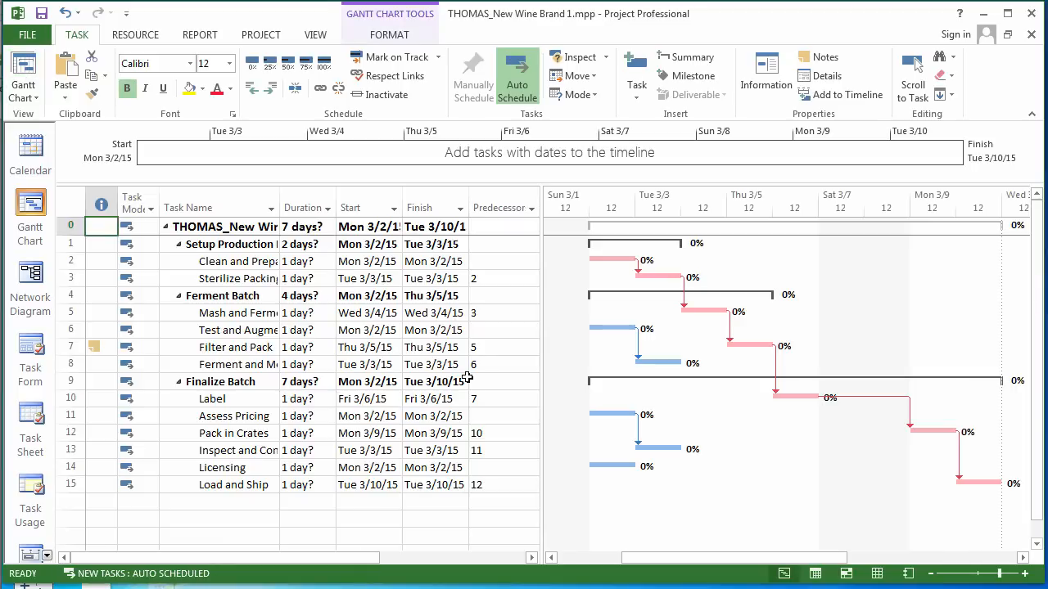
{"action": "left_click_drag", "start_coordinate": [540, 355], "coordinate": [707, 354]}
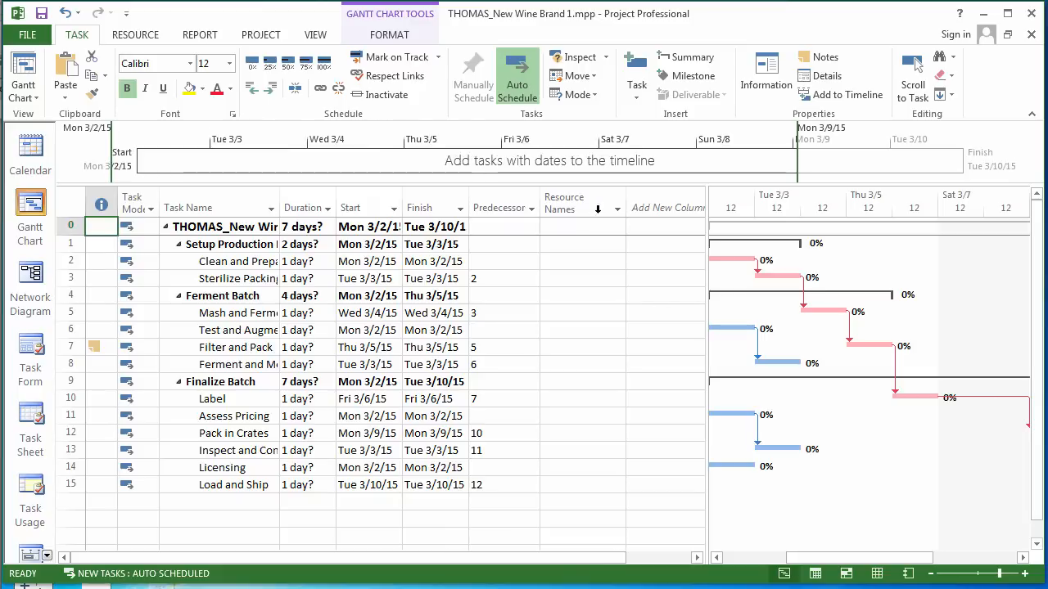
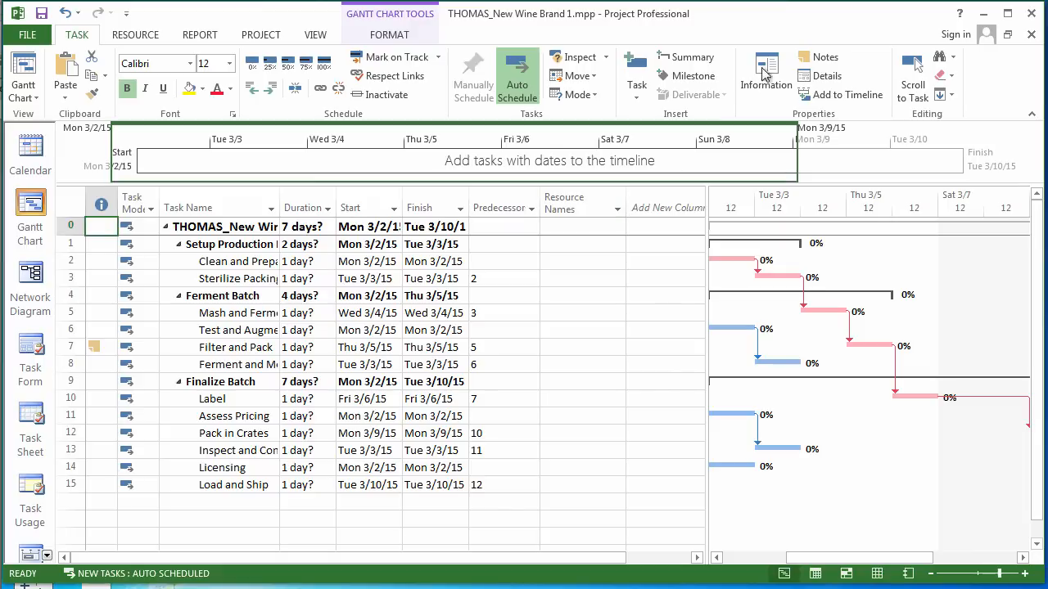
Step: Show the task details form and assign the third resource from the resource sheet to the Clean and Prepare task
{"action": "left_click", "coordinate": [819, 76]}
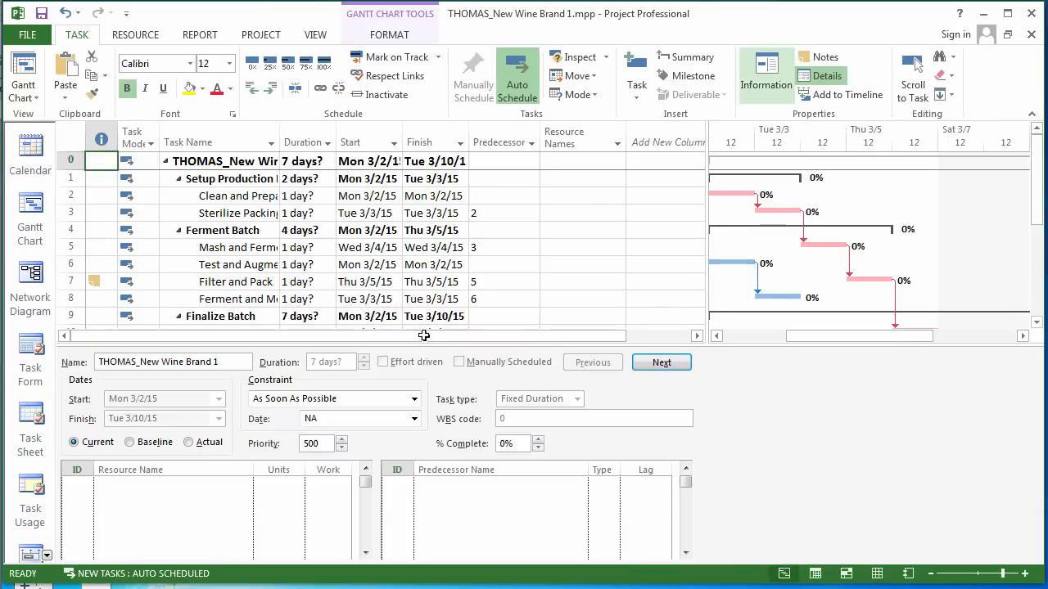
{"action": "left_click", "coordinate": [72, 196]}
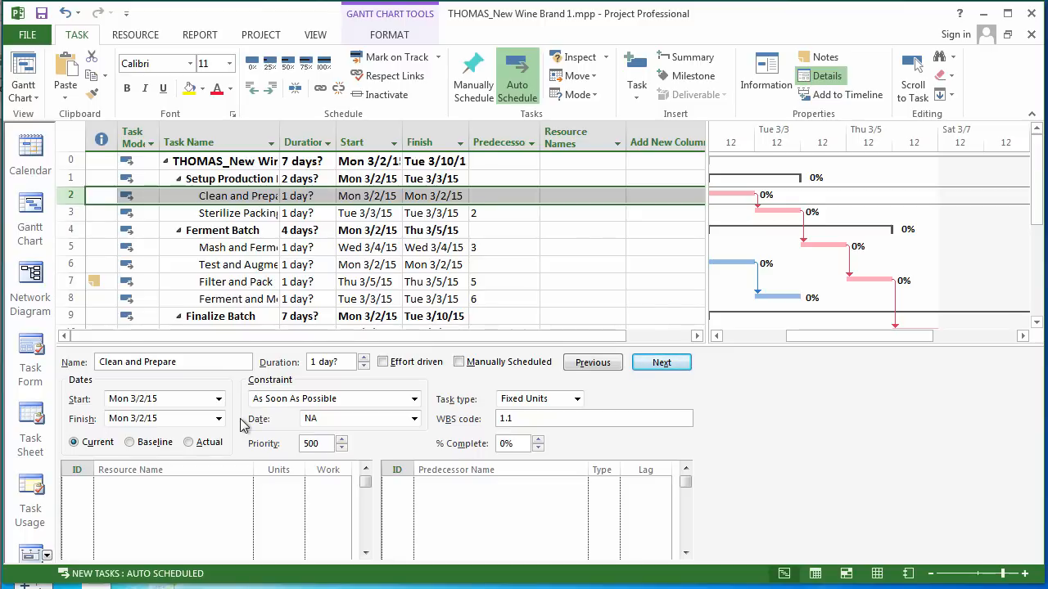
{"action": "left_click", "coordinate": [118, 481]}
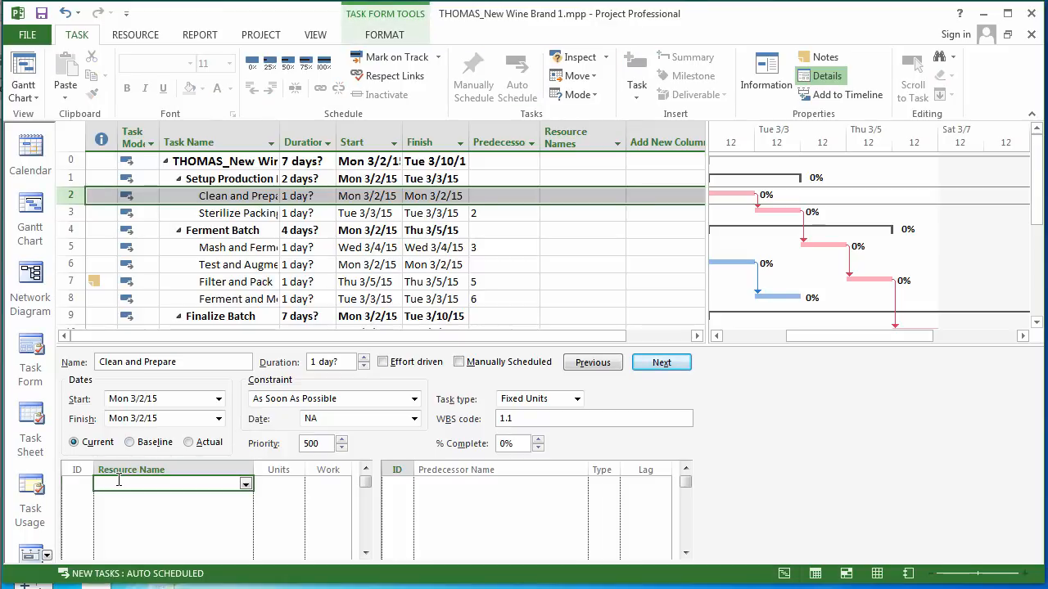
{"action": "type", "text": "Arthur Goldberg"}
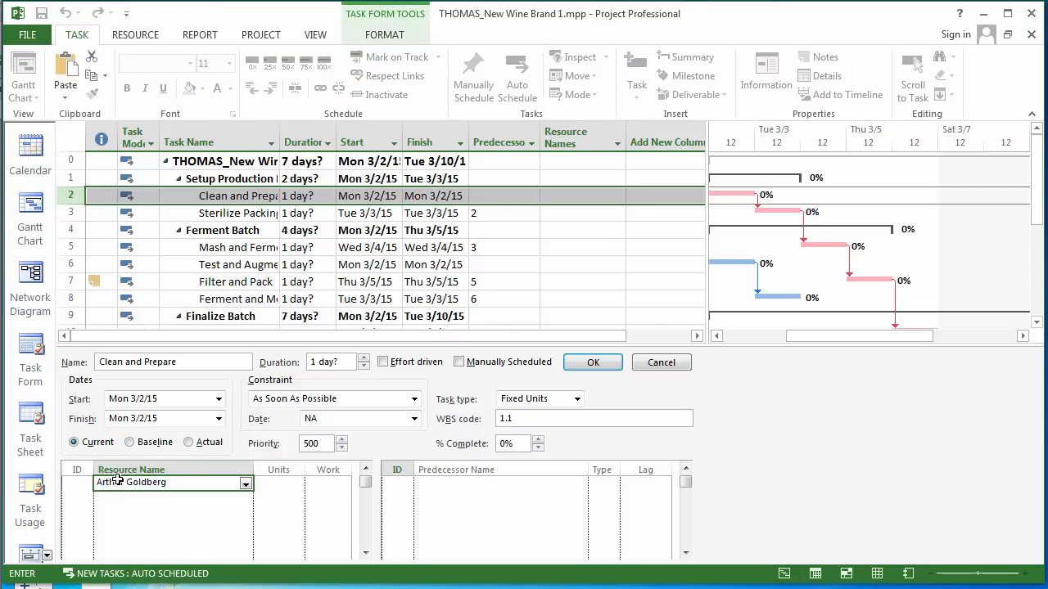
{"action": "key", "text": "Return"}
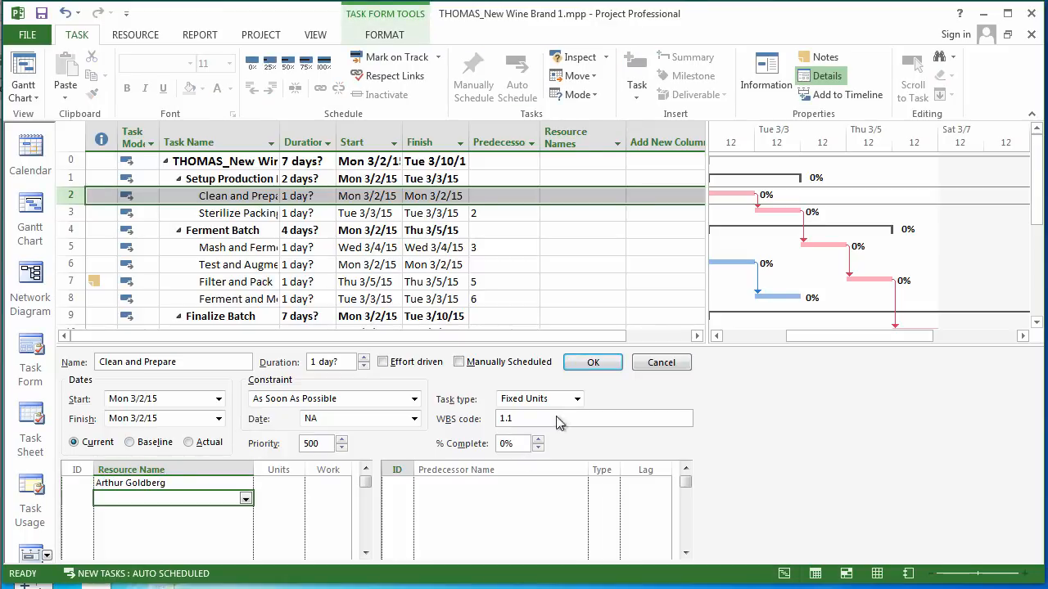
{"action": "left_click", "coordinate": [596, 363]}
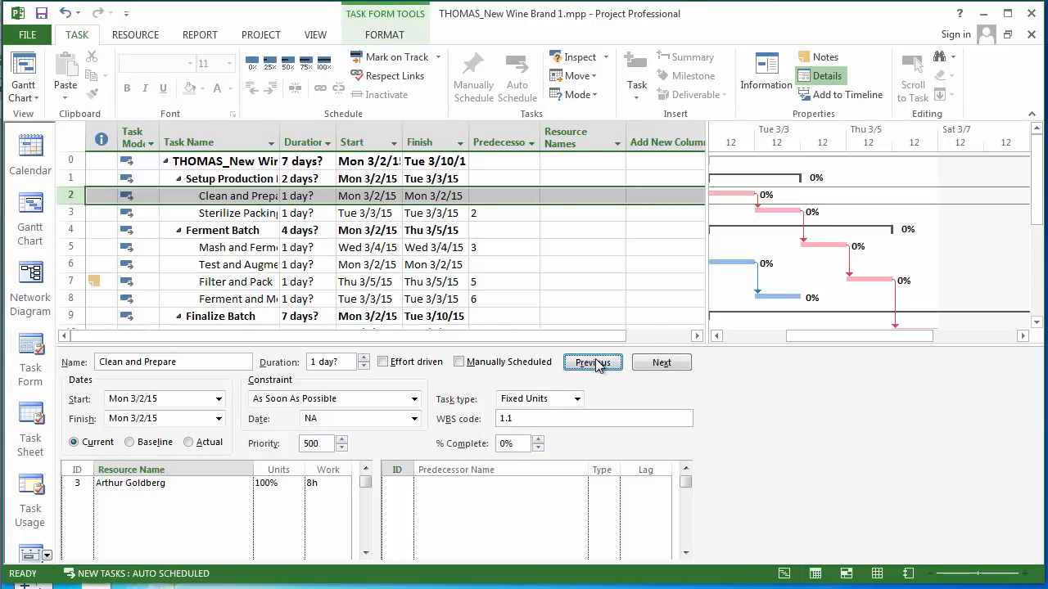
Step: Move on to the Sterilize Packing task in the details form and assign the eighth resource (FI) to it
{"action": "left_click", "coordinate": [669, 364]}
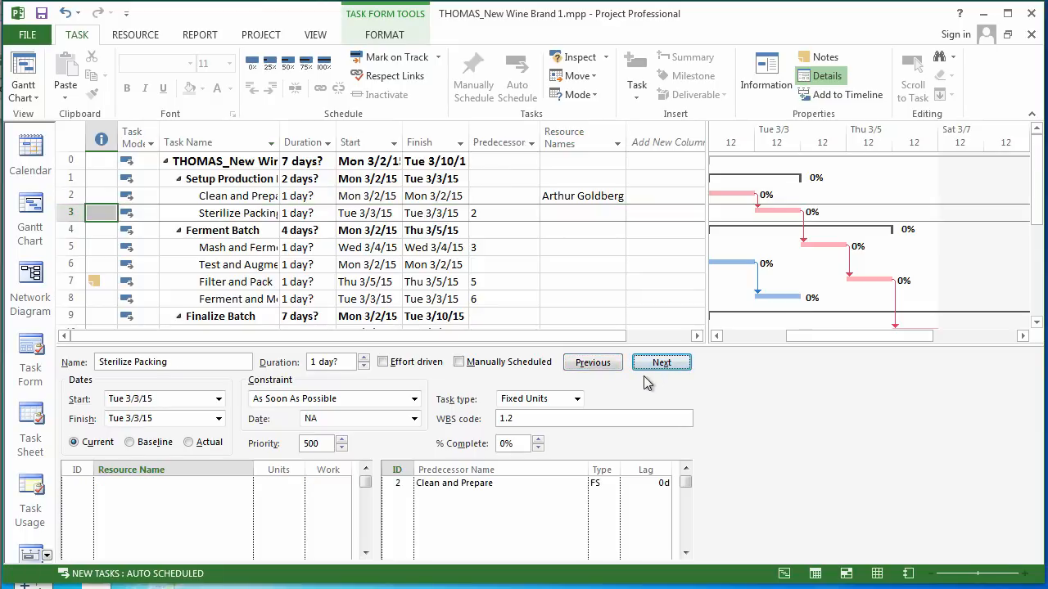
{"action": "left_click", "coordinate": [191, 485]}
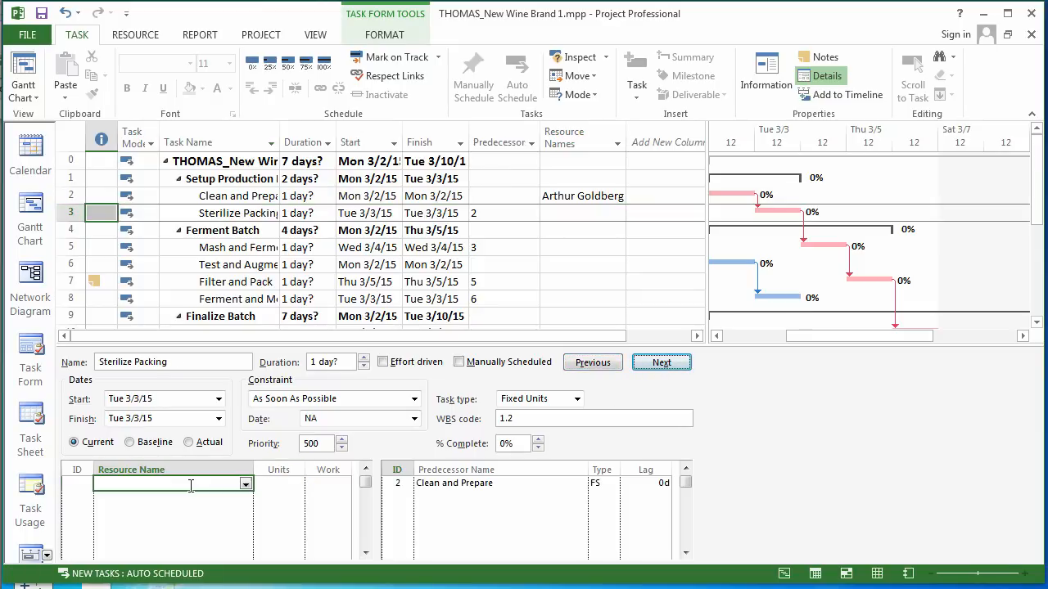
{"action": "type", "text": "Fr"}
{"action": "key", "text": "Return"}
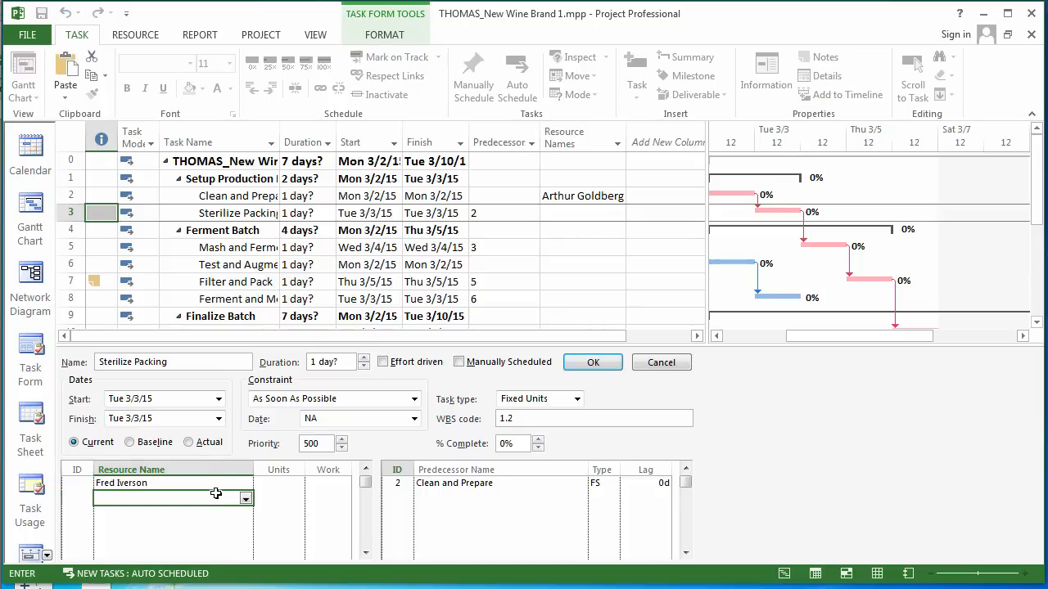
{"action": "left_click", "coordinate": [622, 362]}
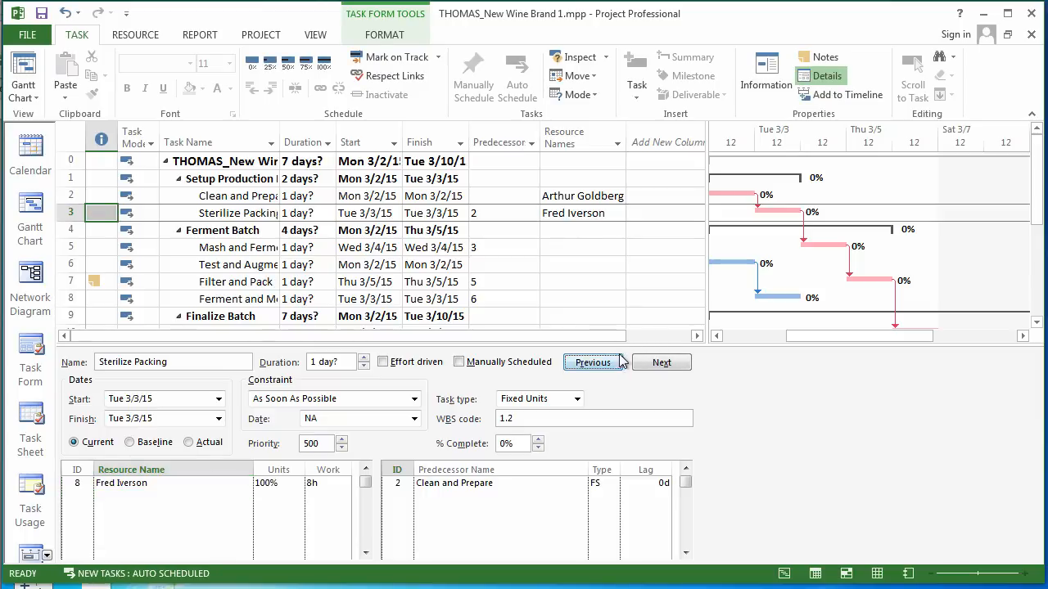
Step: Hide the task details form and assign the eighth resource (FI) to Mash and Ferment and to Test and Augment in the task table
{"action": "left_click", "coordinate": [678, 367]}
{"action": "left_click", "coordinate": [678, 367]}
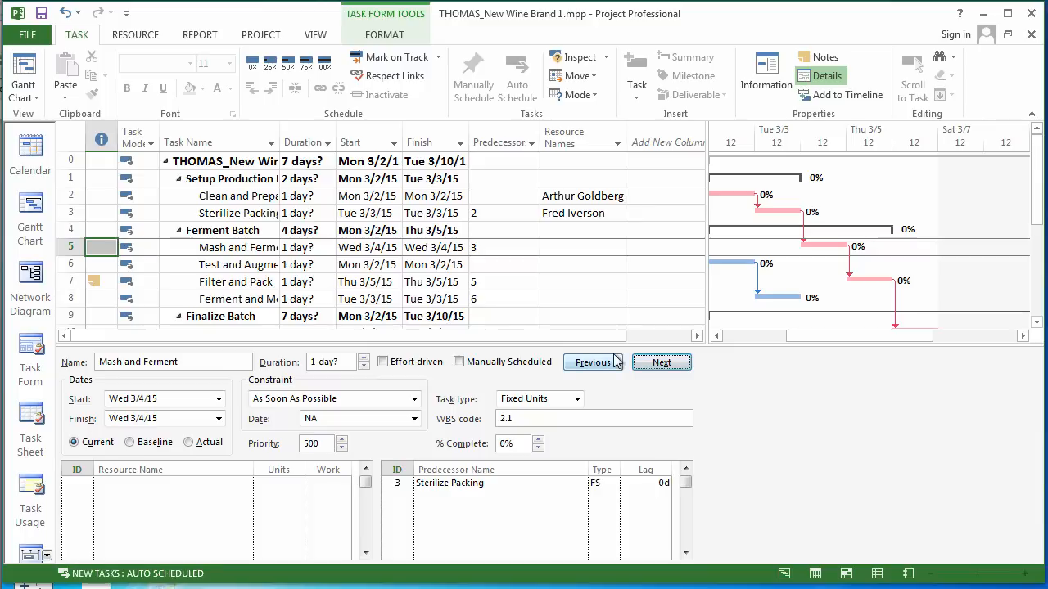
{"action": "left_click", "coordinate": [823, 77]}
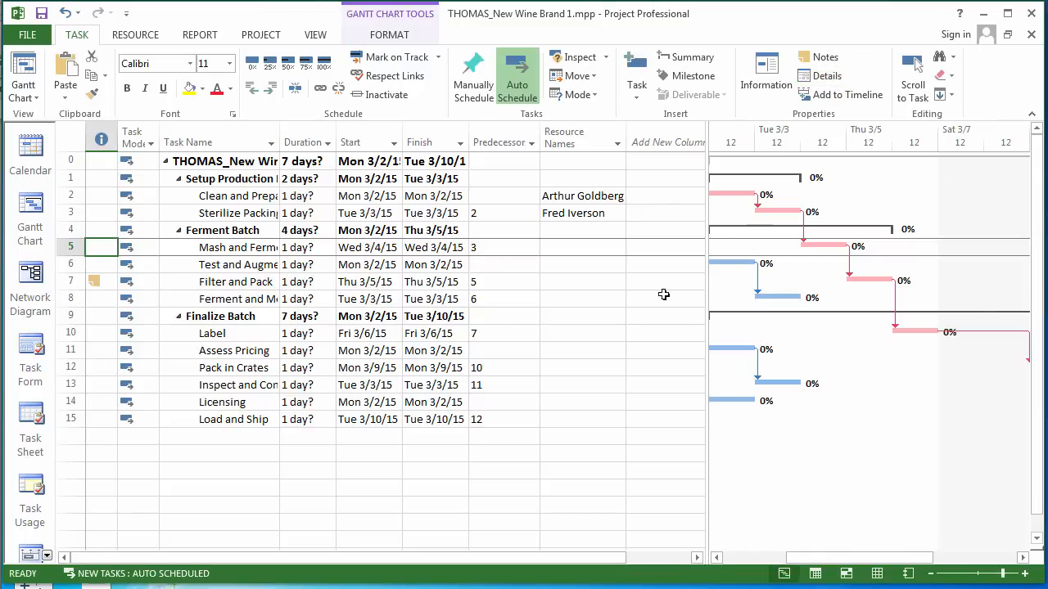
{"action": "left_click", "coordinate": [563, 248]}
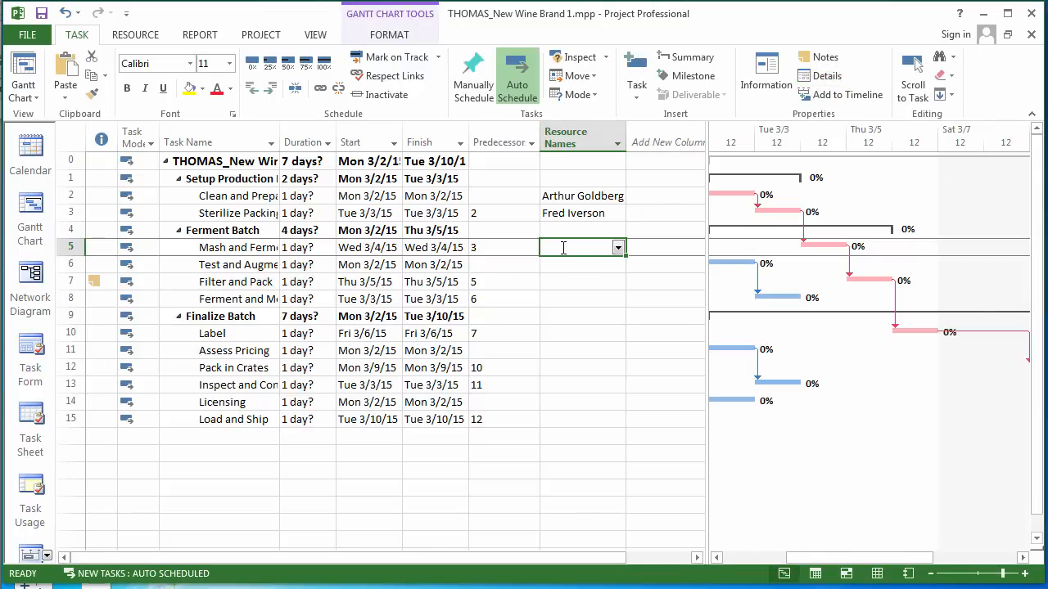
{"action": "type", "text": "Fred Iverson"}
{"action": "key", "text": "Return"}
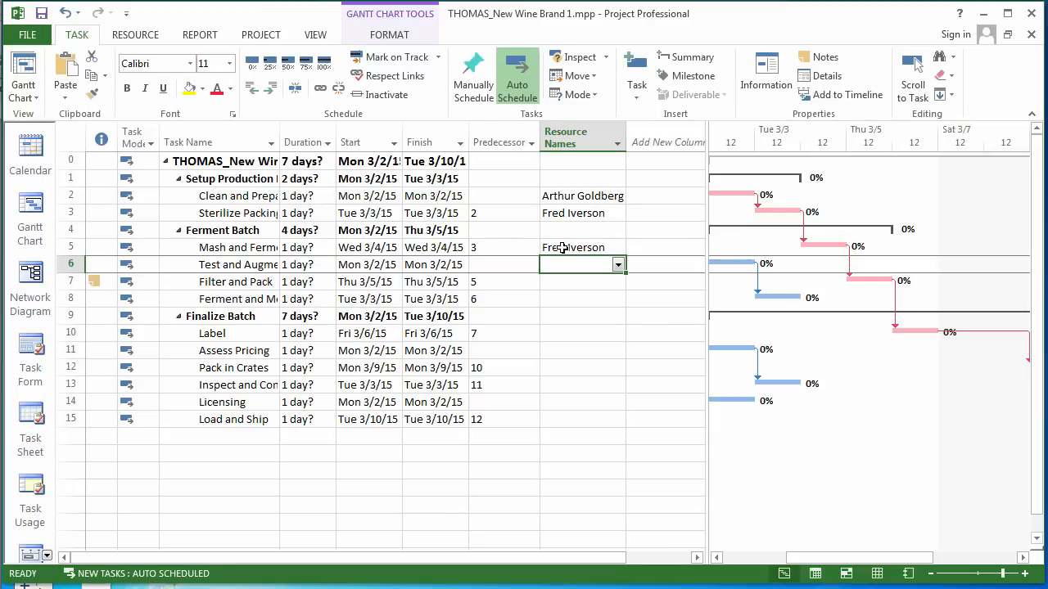
{"action": "type", "text": "Fred Iverson"}
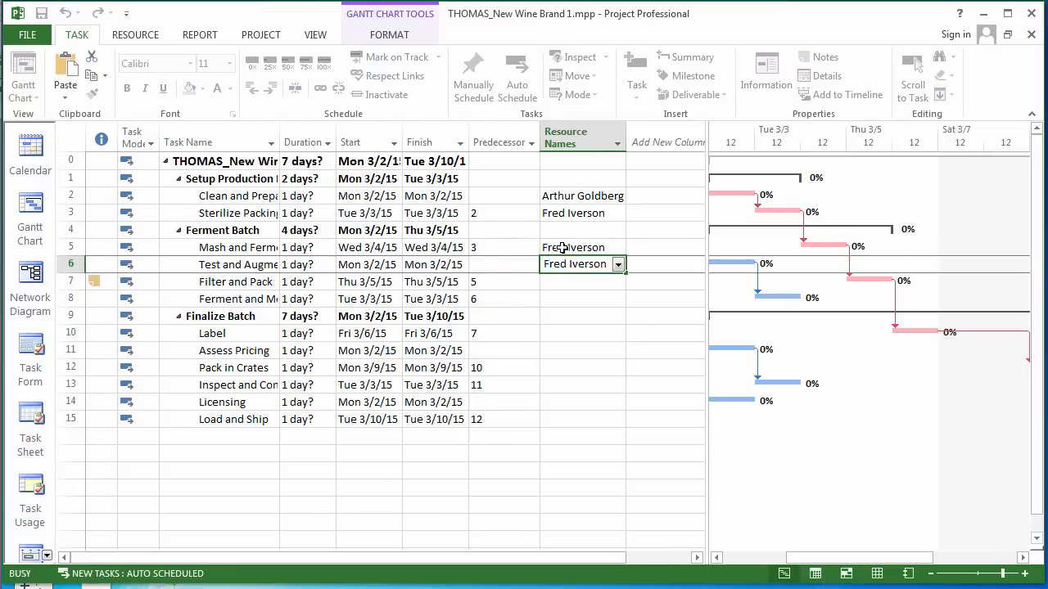
{"action": "key", "text": "Tab"}
Step: Add the resources with initials HW and MS to the Test and Augment task in its task information and review the assignment costs
{"action": "double_click", "coordinate": [576, 264]}
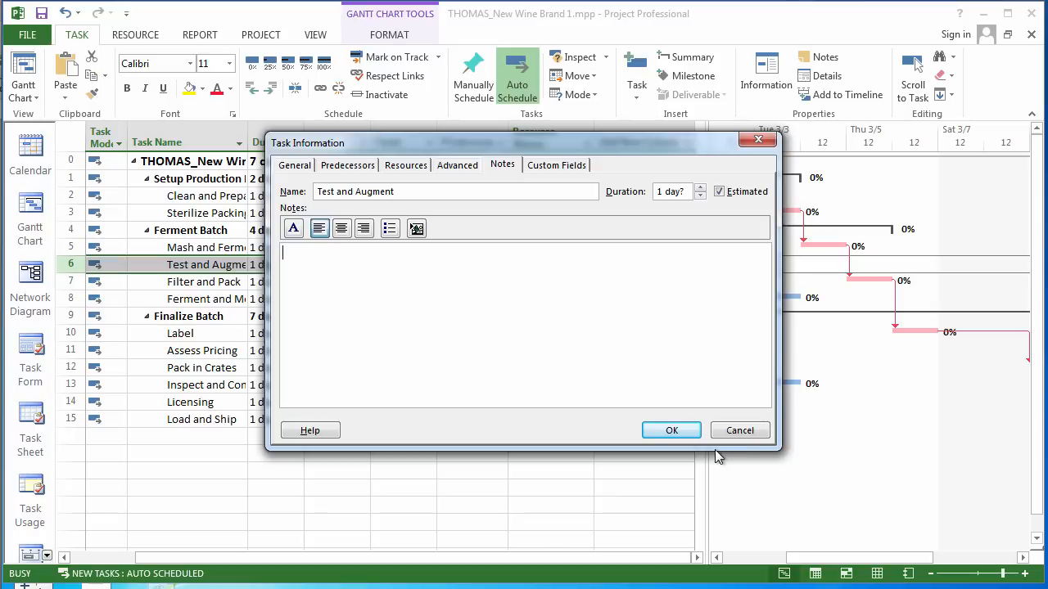
{"action": "left_click", "coordinate": [399, 166]}
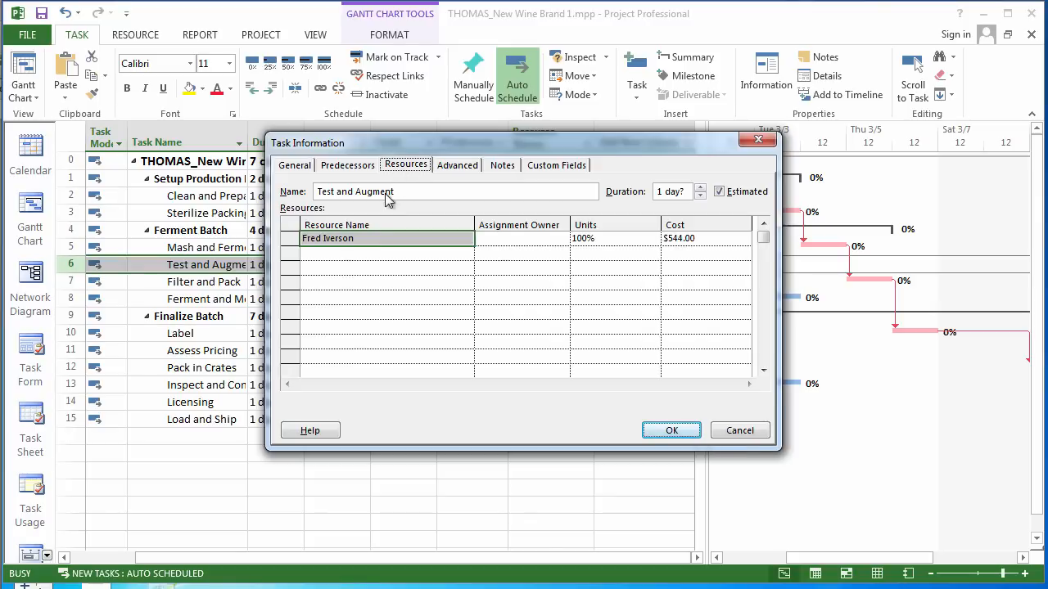
{"action": "left_click", "coordinate": [352, 259]}
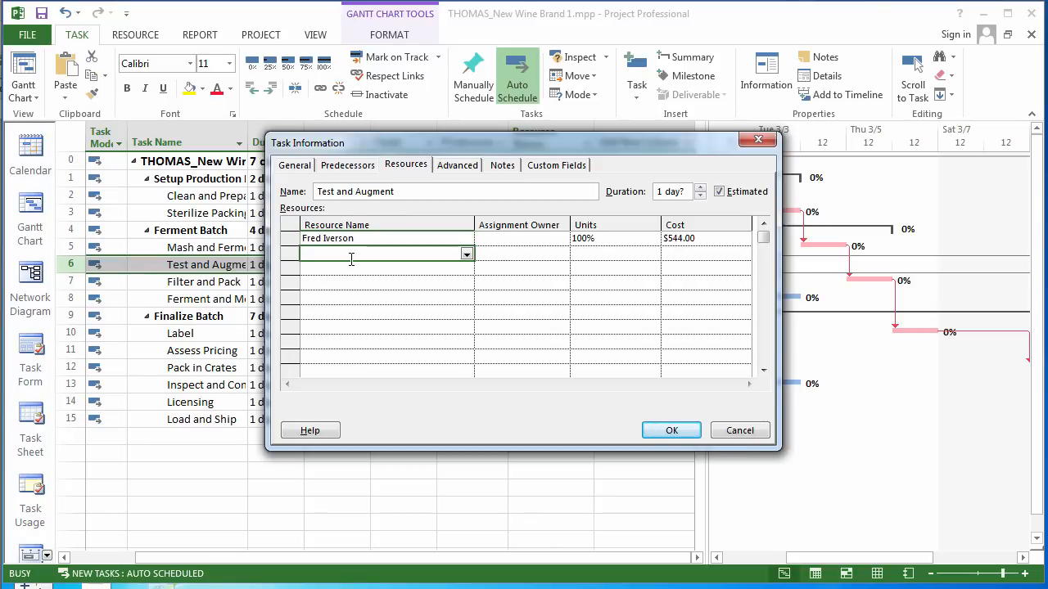
{"action": "type", "text": "Helmut Wiegel"}
{"action": "key", "text": "Return"}
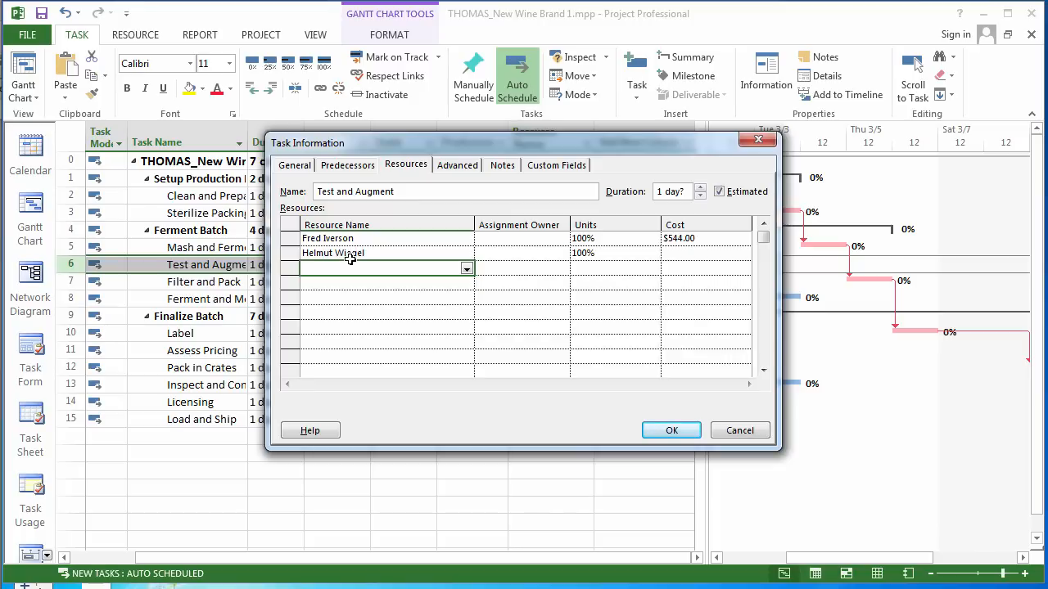
{"action": "type", "text": "M"}
{"action": "key", "text": "Return"}
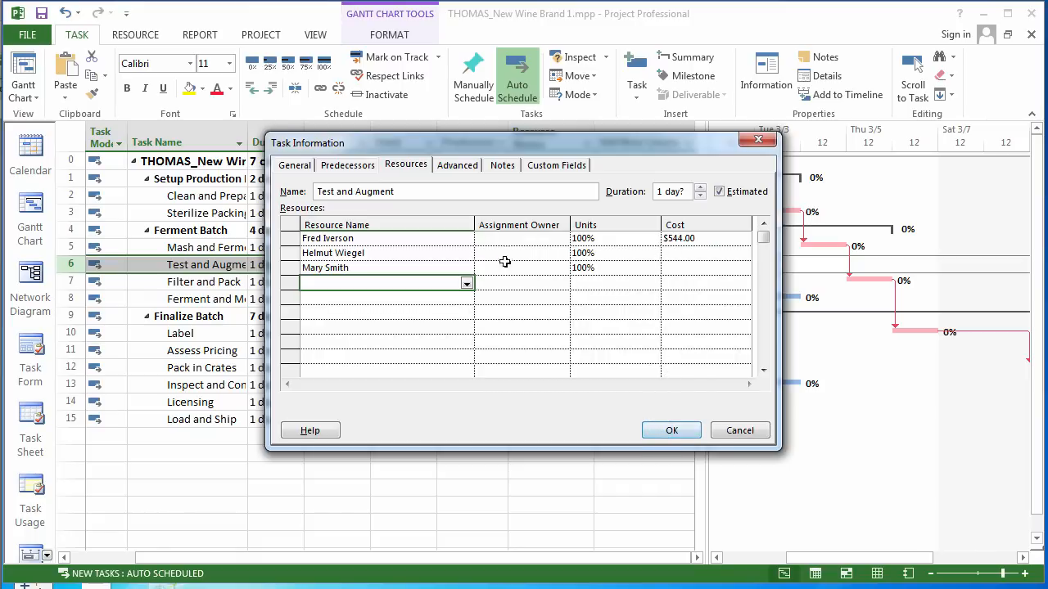
{"action": "left_click", "coordinate": [680, 239]}
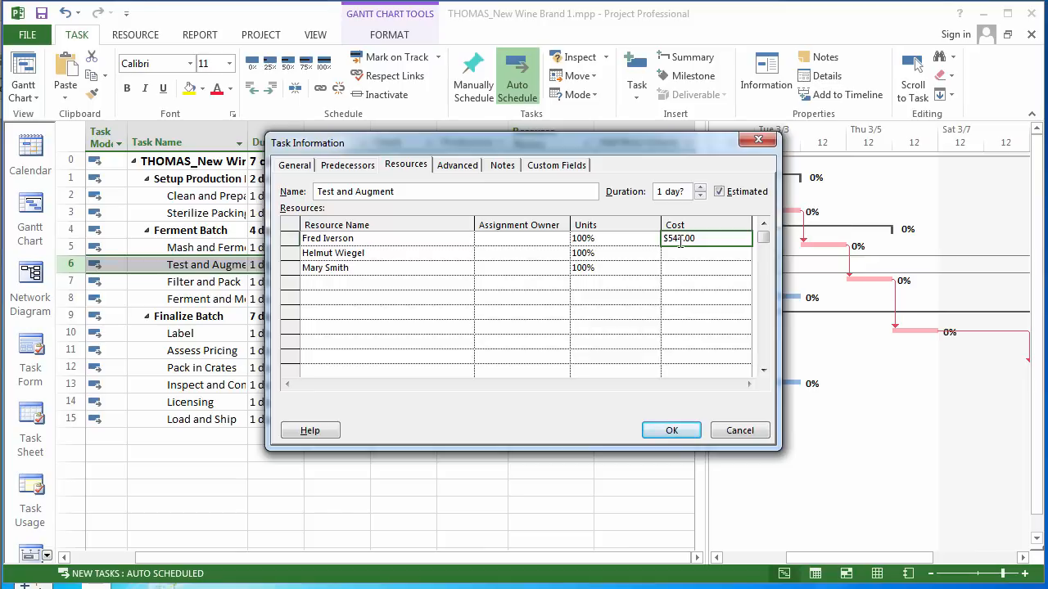
{"action": "left_click", "coordinate": [671, 431]}
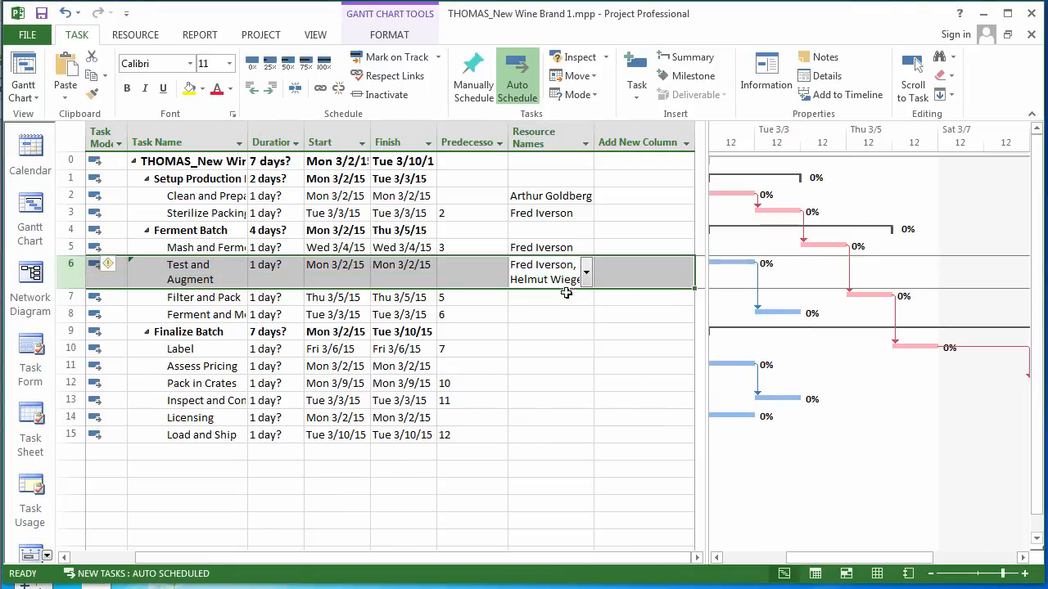
{"action": "double_click", "coordinate": [499, 269]}
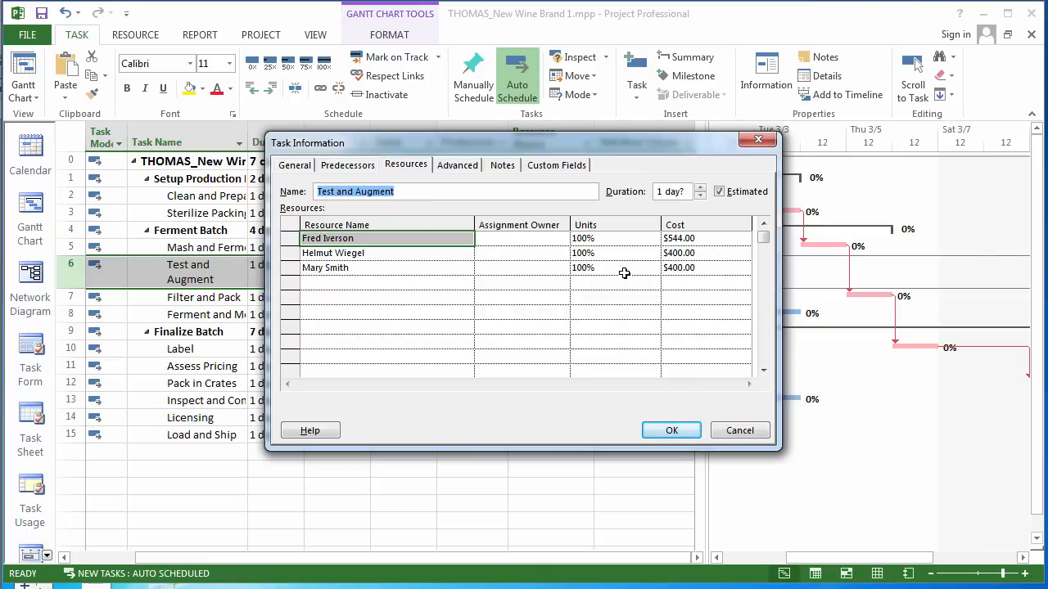
{"action": "left_click", "coordinate": [675, 434]}
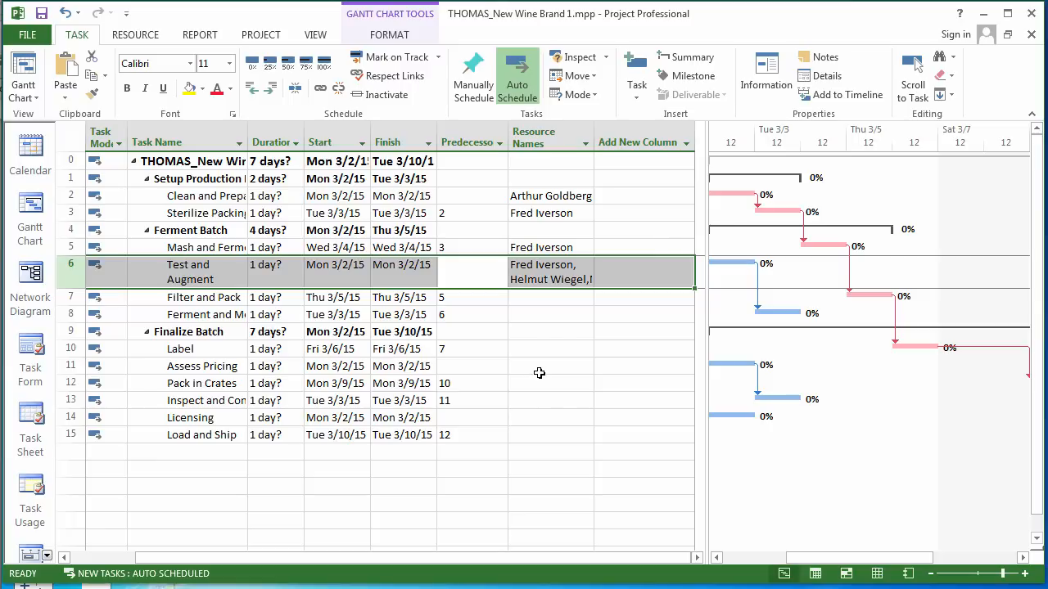
{"action": "left_click", "coordinate": [540, 372]}
{"action": "left_click", "coordinate": [534, 298]}
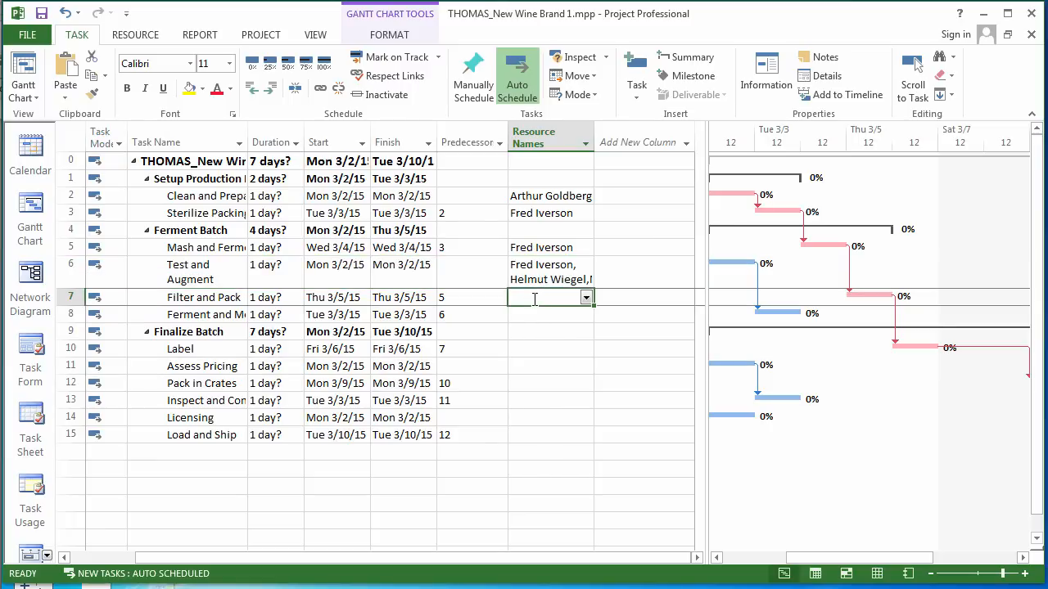
{"action": "left_click", "coordinate": [585, 144]}
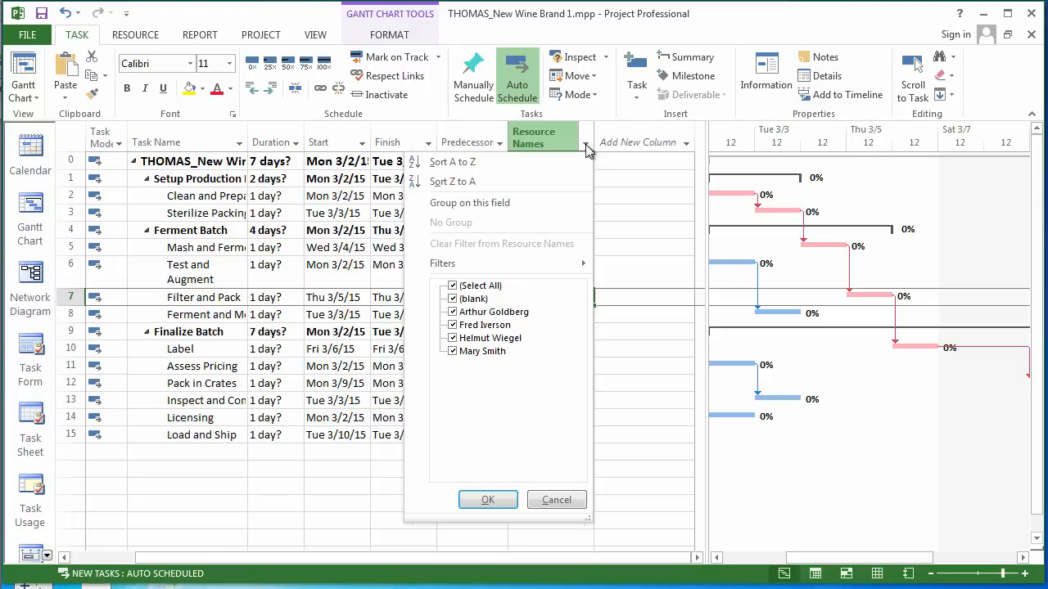
{"action": "left_click", "coordinate": [488, 499]}
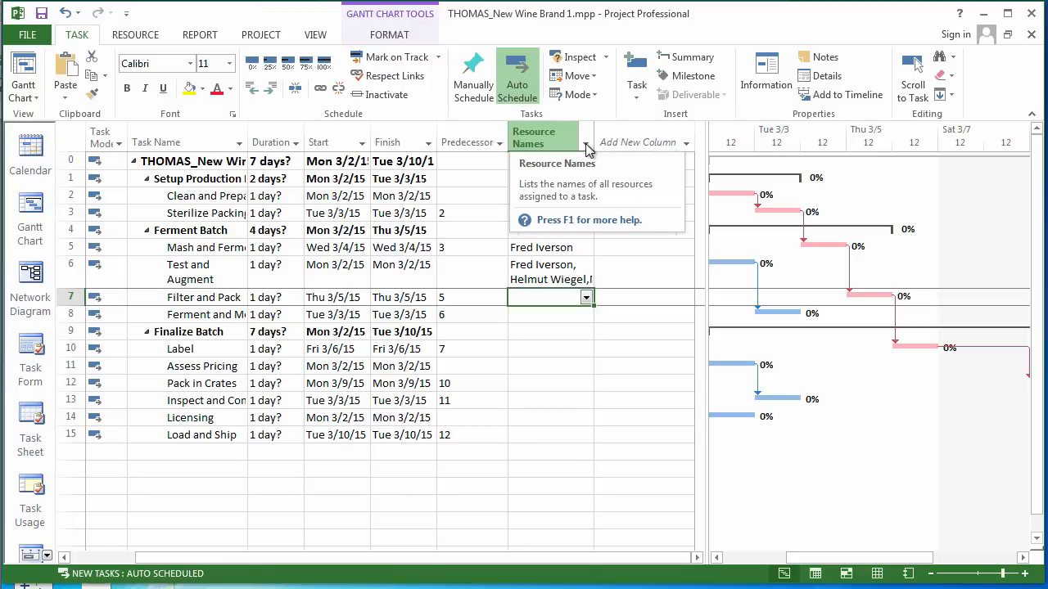
Step: Insert a Resource Initials column before the Resource Names column in the task table
{"action": "left_click", "coordinate": [543, 141]}
{"action": "right_click", "coordinate": [543, 144]}
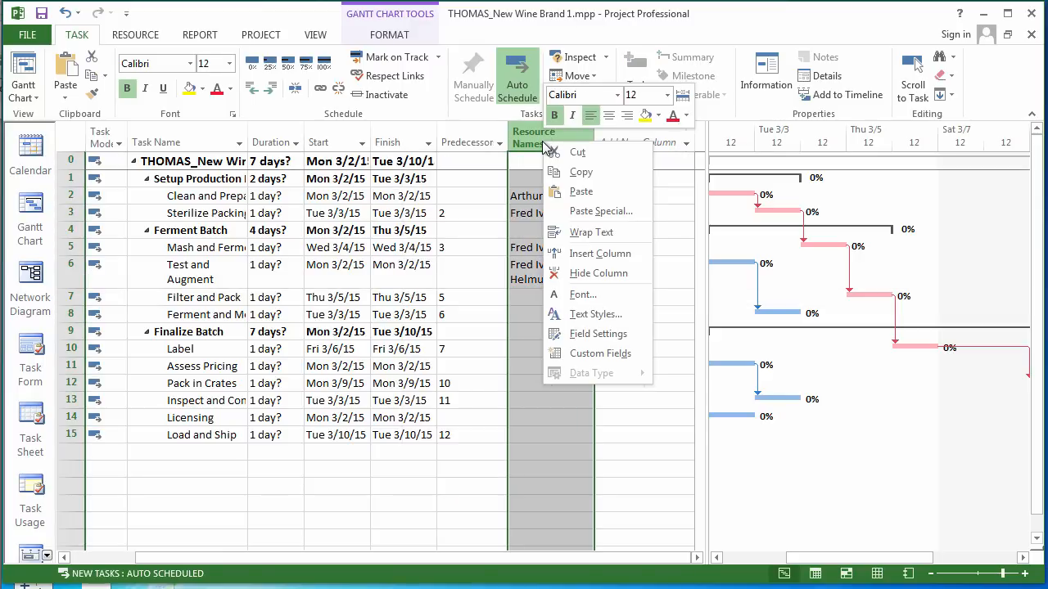
{"action": "left_click", "coordinate": [562, 256]}
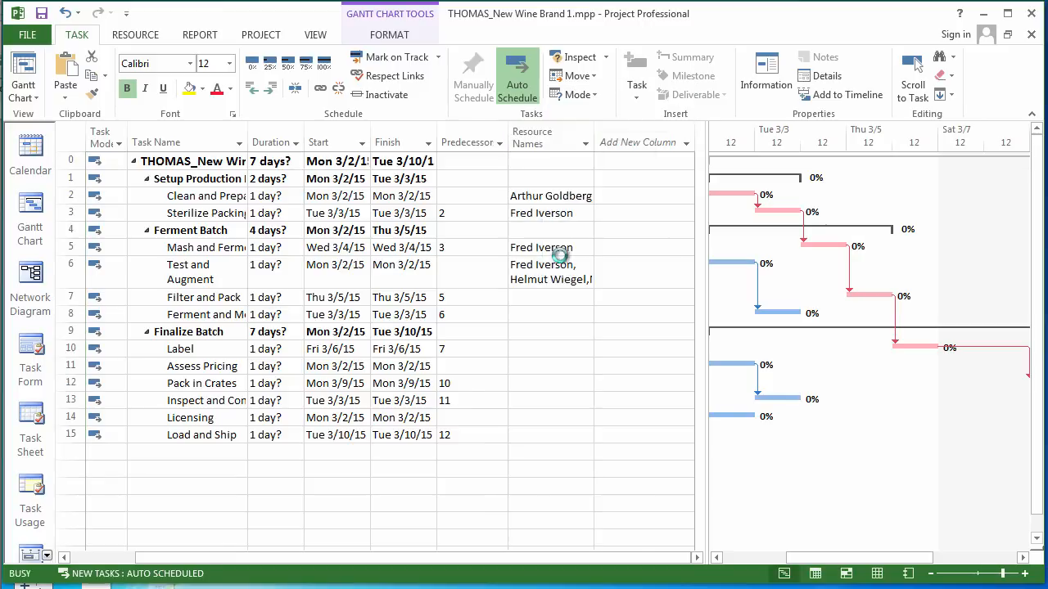
{"action": "type", "text": "Resource Initials"}
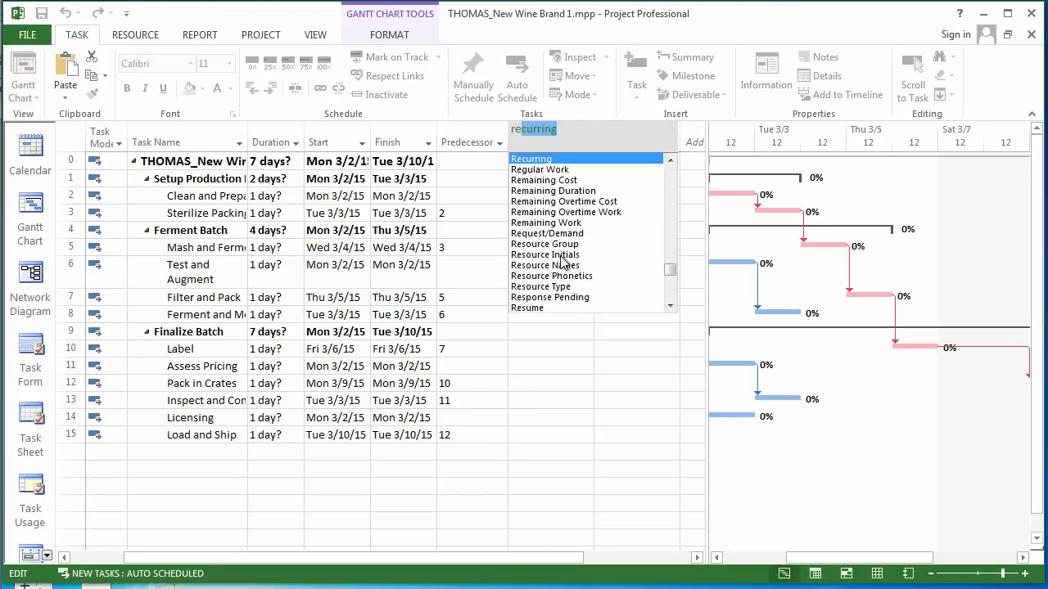
{"action": "key", "text": "Return"}
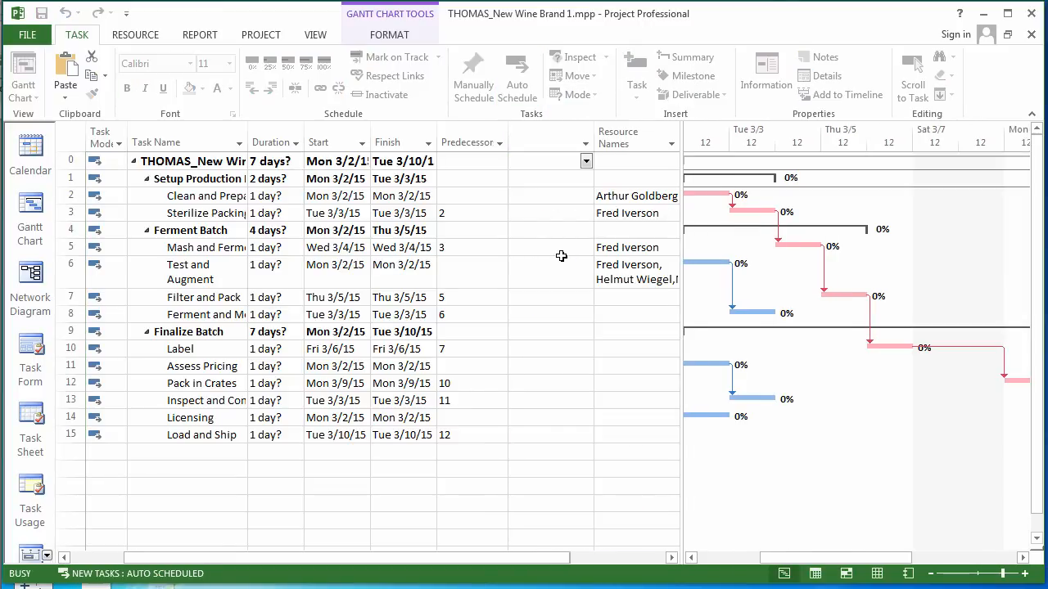
Step: Enter the resource initials HW,YP for the Filter and Pack task and FI for task 8
{"action": "left_click", "coordinate": [530, 300]}
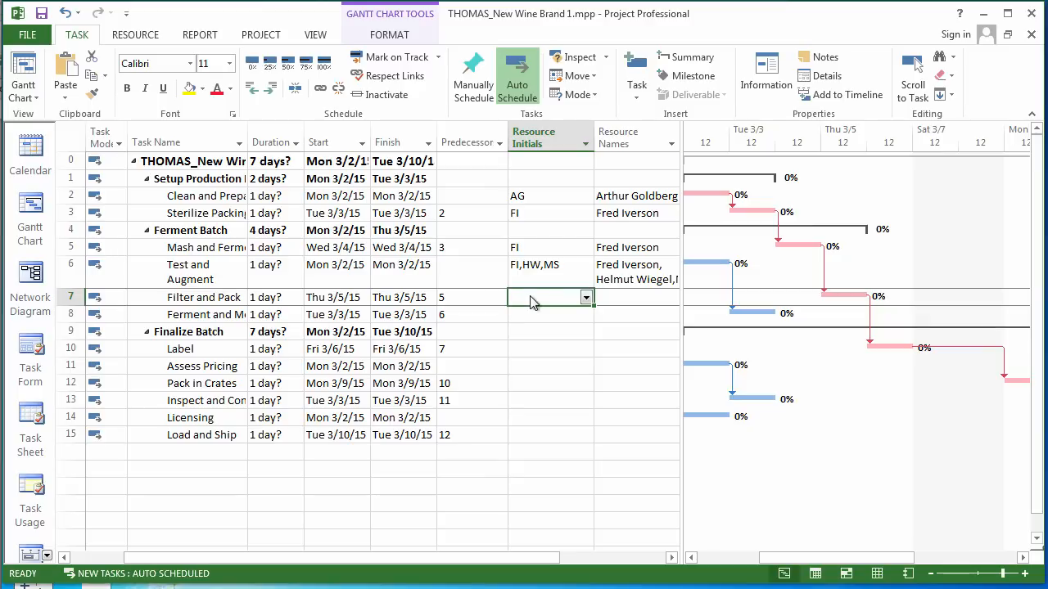
{"action": "double_click", "coordinate": [530, 299]}
{"action": "left_click", "coordinate": [740, 431]}
{"action": "type", "text": "H"}
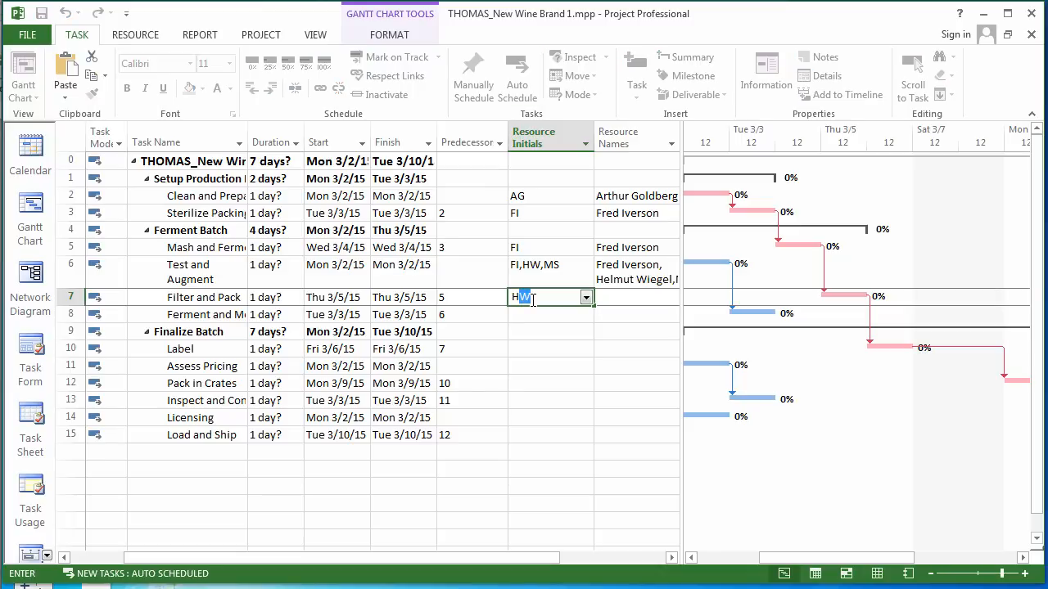
{"action": "type", "text": "W,"}
{"action": "type", "text": "T"}
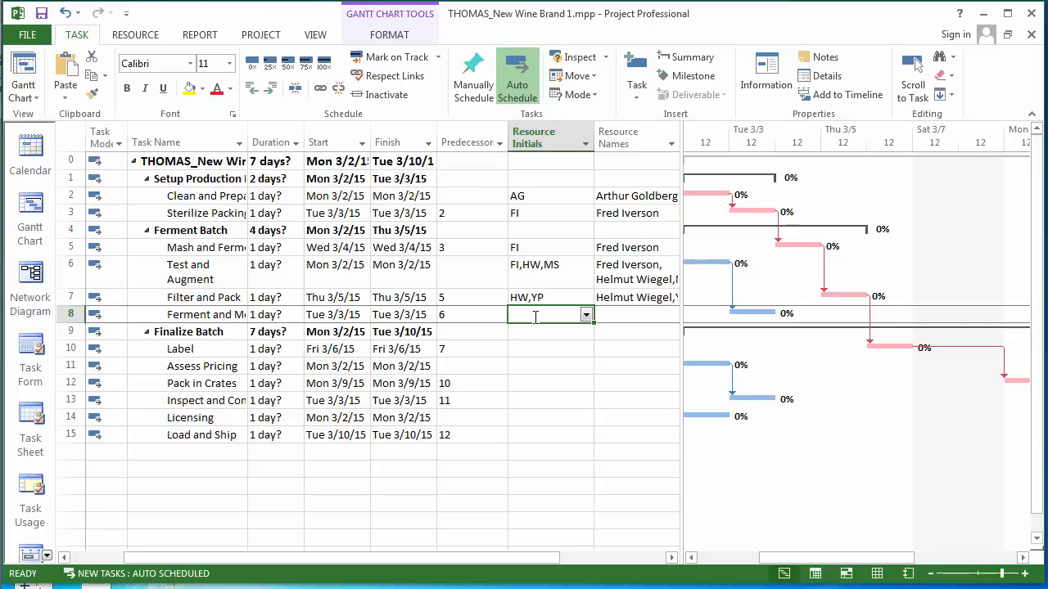
{"action": "type", "text": "FI"}
{"action": "key", "text": "Return"}
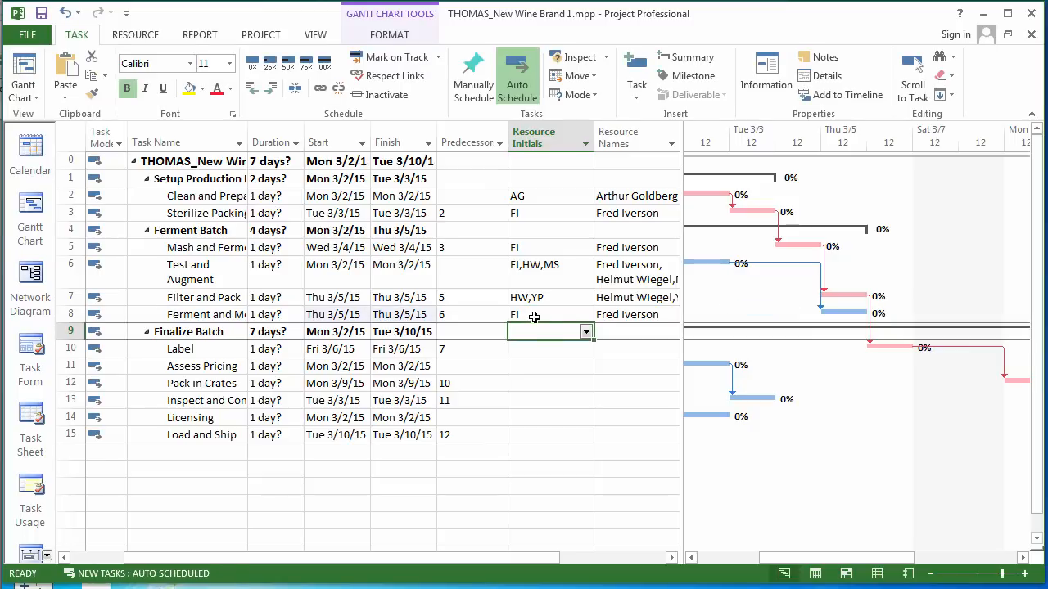
Step: Enter the resource initials NG for Label, SA for Assess Pricing and HW,MS,MB for Pack in Crates
{"action": "left_click", "coordinate": [529, 349]}
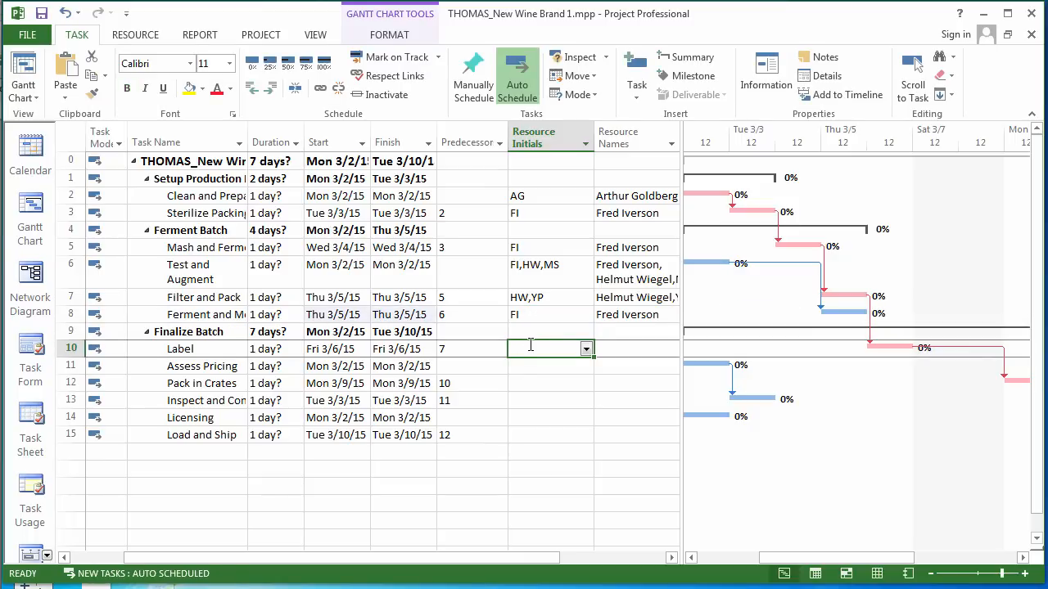
{"action": "type", "text": "NG"}
{"action": "key", "text": "Return"}
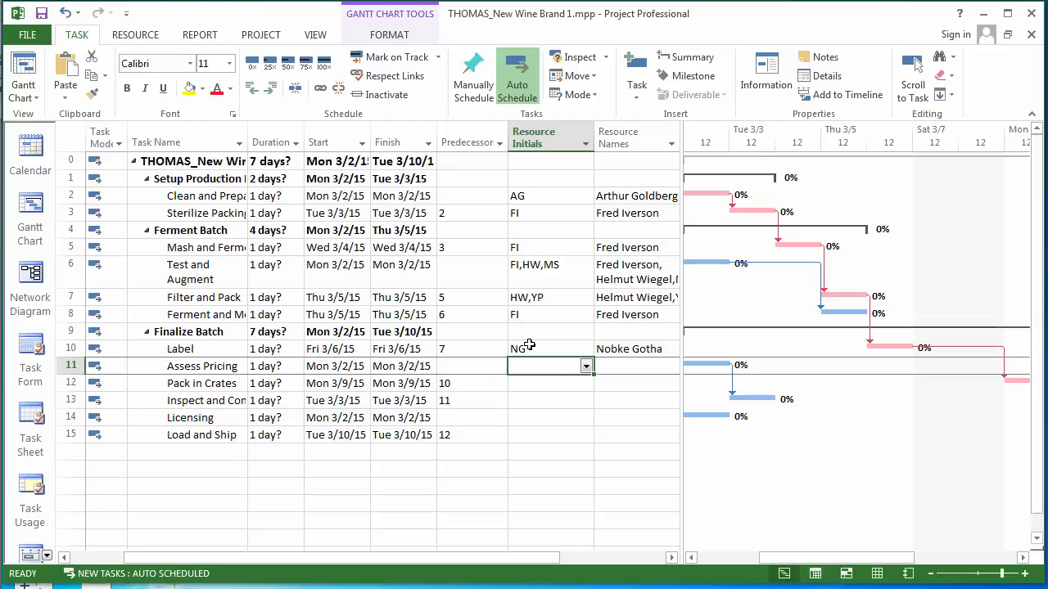
{"action": "type", "text": "SA"}
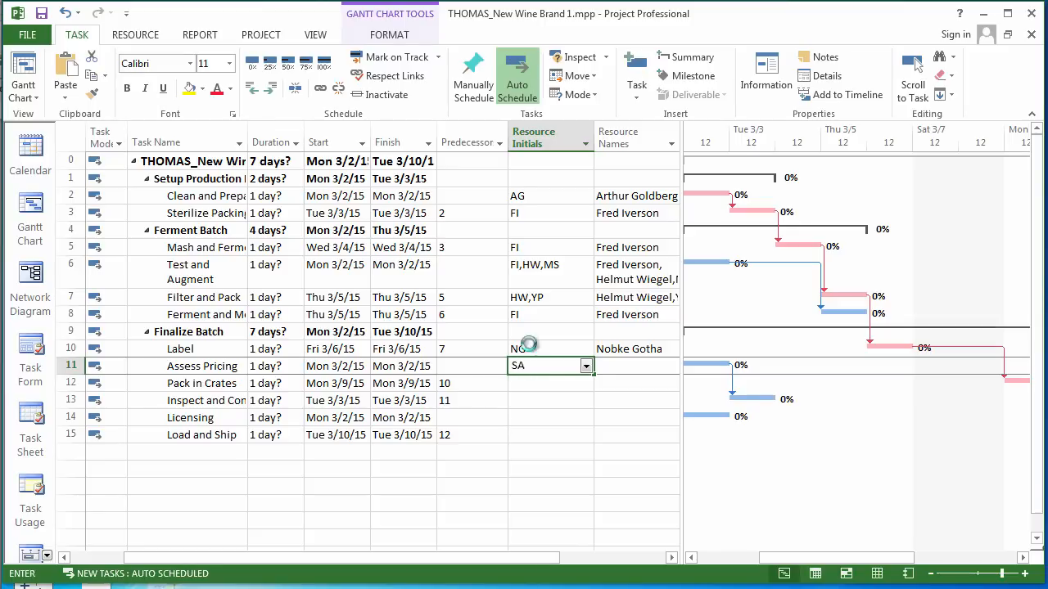
{"action": "key", "text": "Return"}
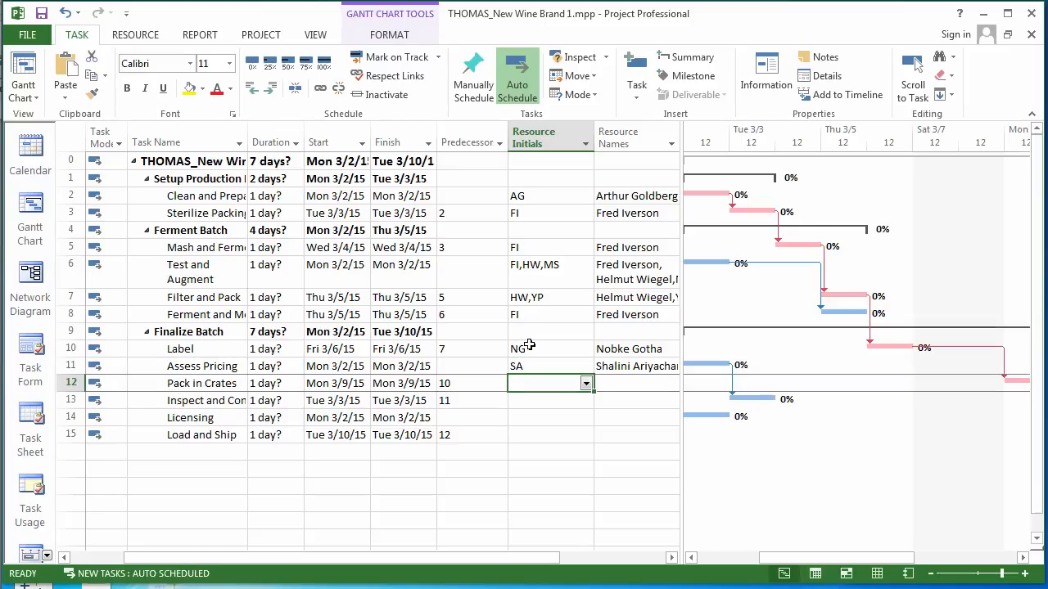
{"action": "type", "text": "HW"}
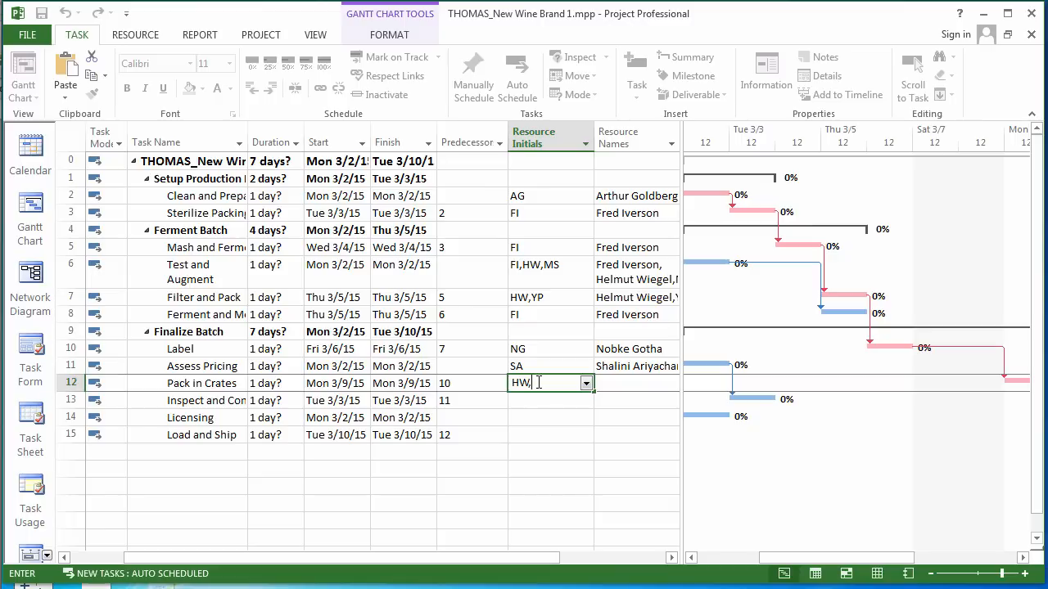
{"action": "type", "text": ",MS,MB"}
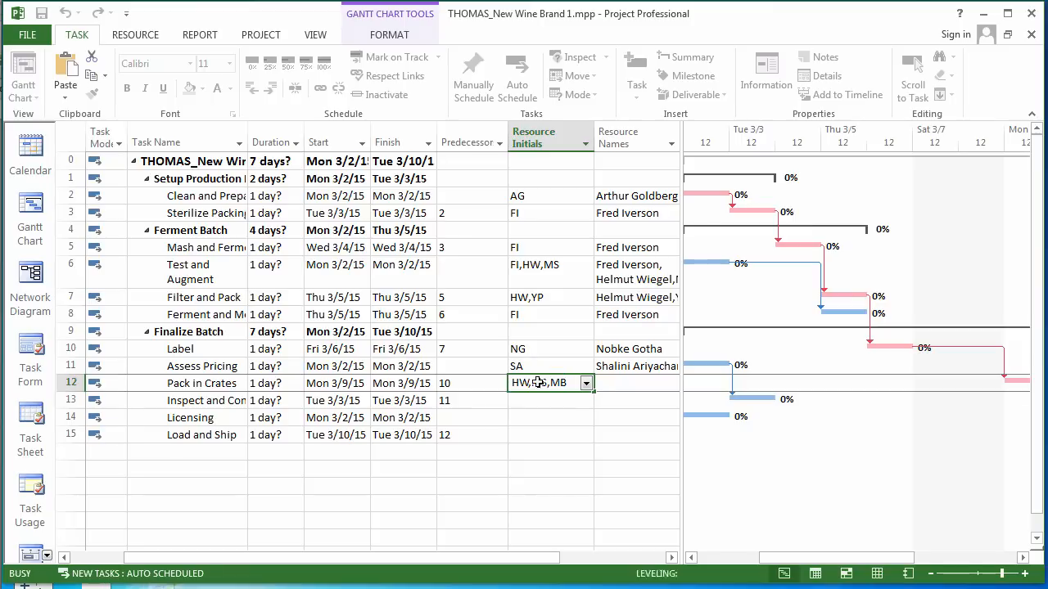
Step: Enter the resource initials YP for Inspect and Complete and HW,MS,MB for Load and Ship
{"action": "key", "text": "Return"}
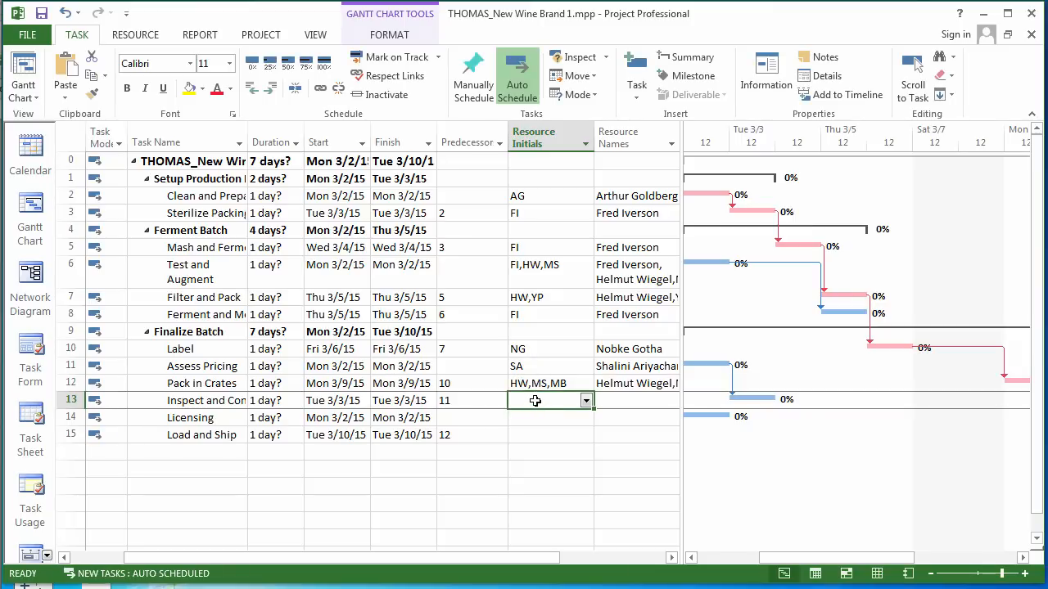
{"action": "type", "text": "YP"}
{"action": "key", "text": "Return"}
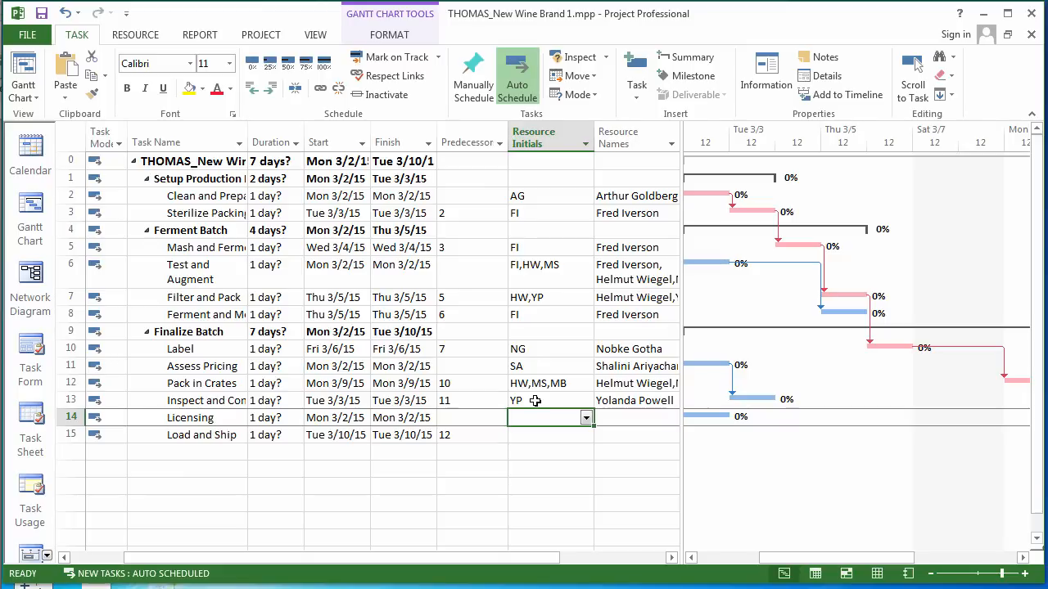
{"action": "key", "text": "Return"}
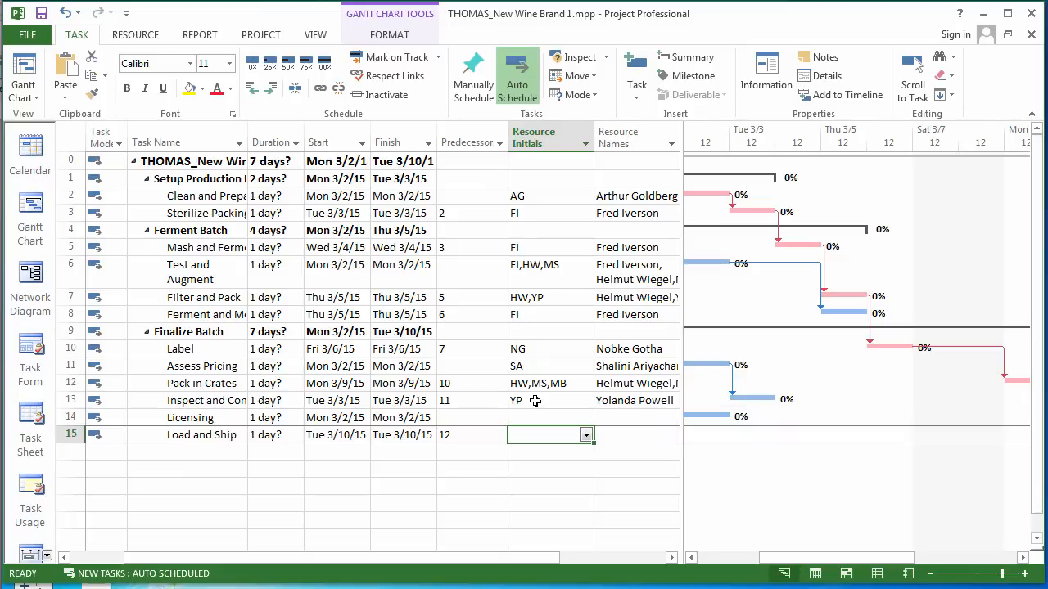
{"action": "type", "text": "H"}
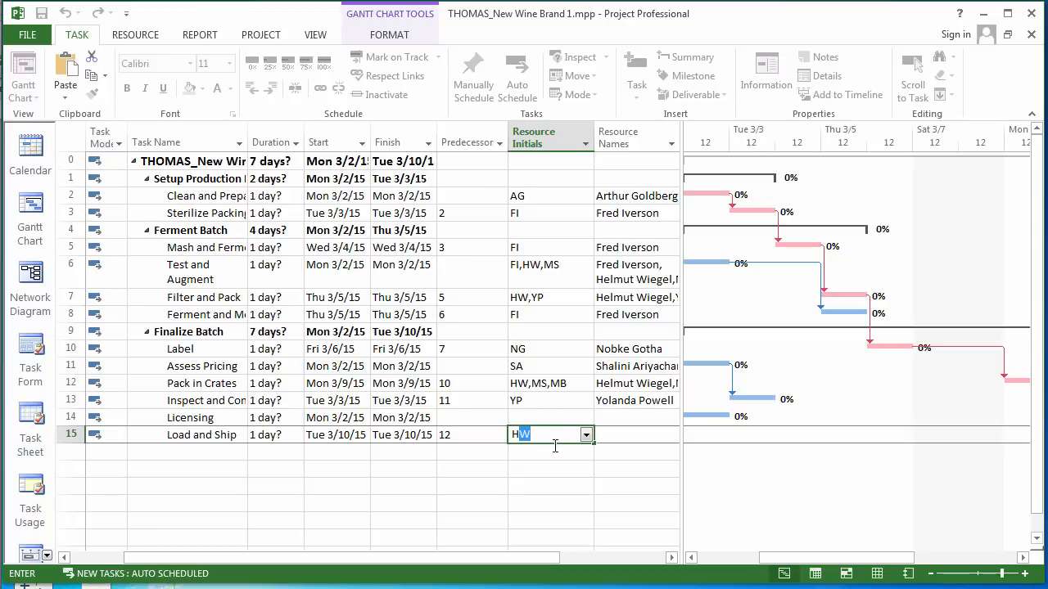
{"action": "type", "text": "W,MS,M"}
{"action": "key", "text": "Return"}
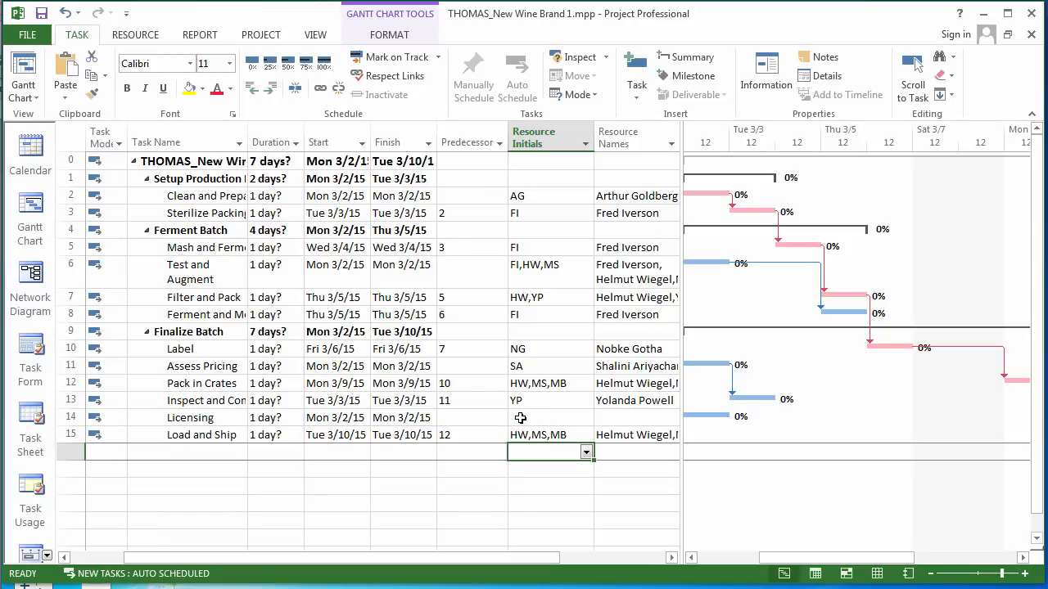
{"action": "left_click", "coordinate": [520, 418]}
{"action": "type", "text": "Y"}
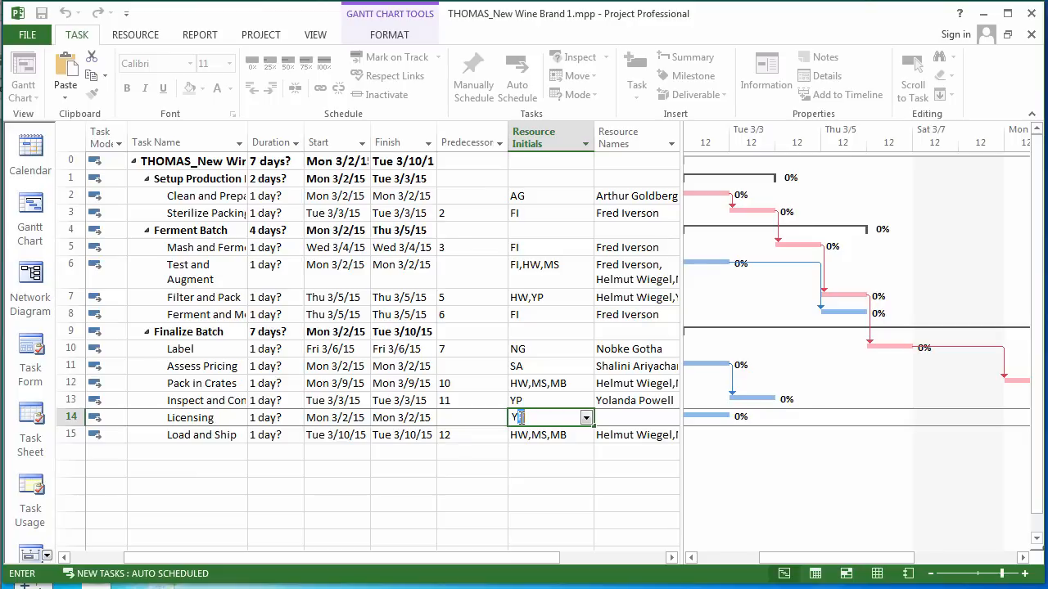
{"action": "key", "text": "BackSpace"}
{"action": "key", "text": "BackSpace"}
{"action": "key", "text": "Return"}
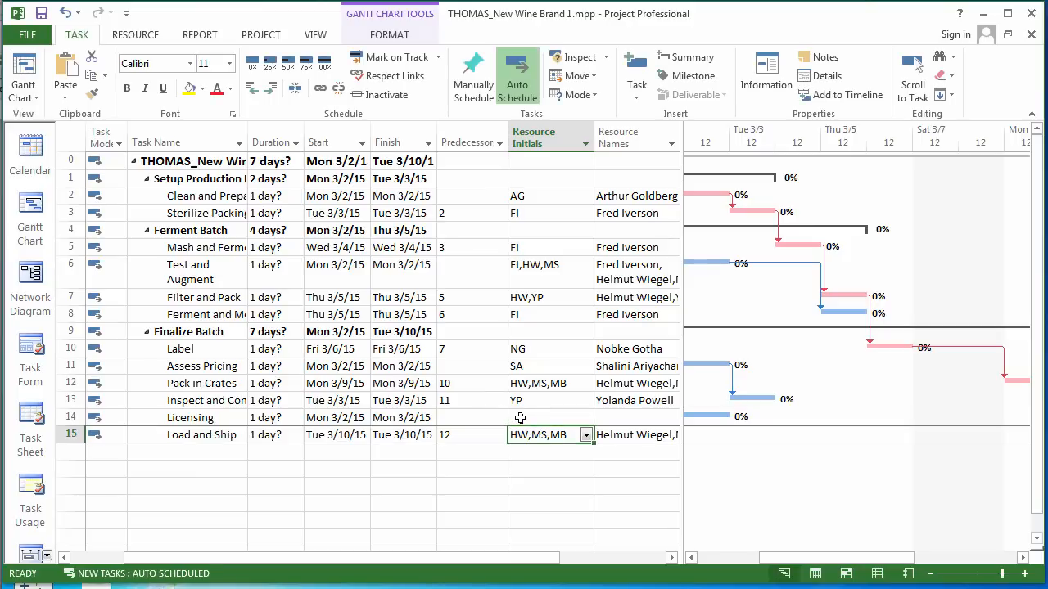
Step: Delete the Licensing task from the Finalize Batch group
{"action": "left_click", "coordinate": [70, 418]}
{"action": "right_click", "coordinate": [72, 419]}
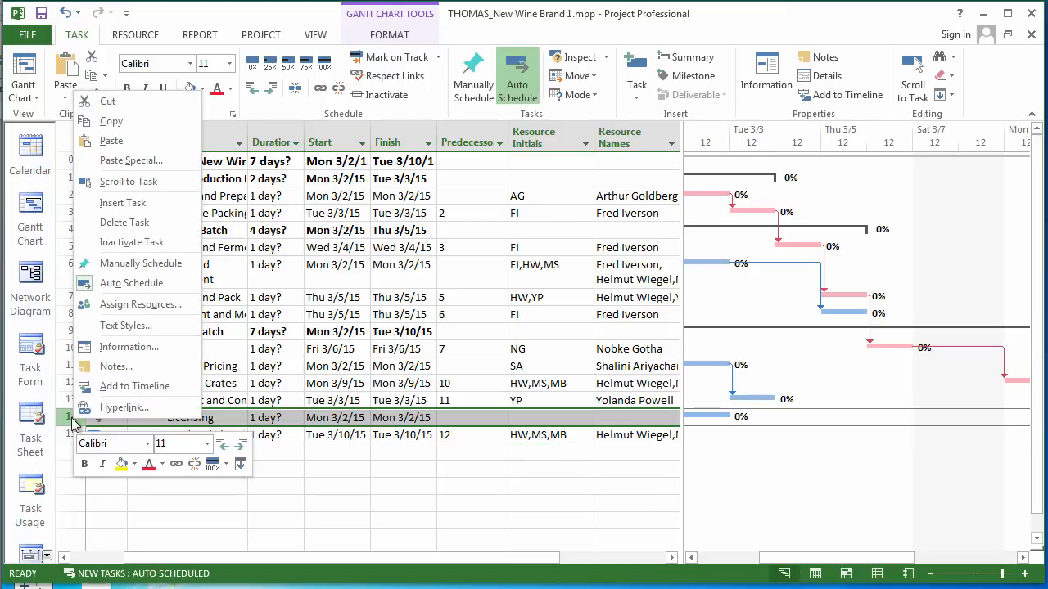
{"action": "left_click", "coordinate": [112, 222]}
{"action": "left_click", "coordinate": [246, 402]}
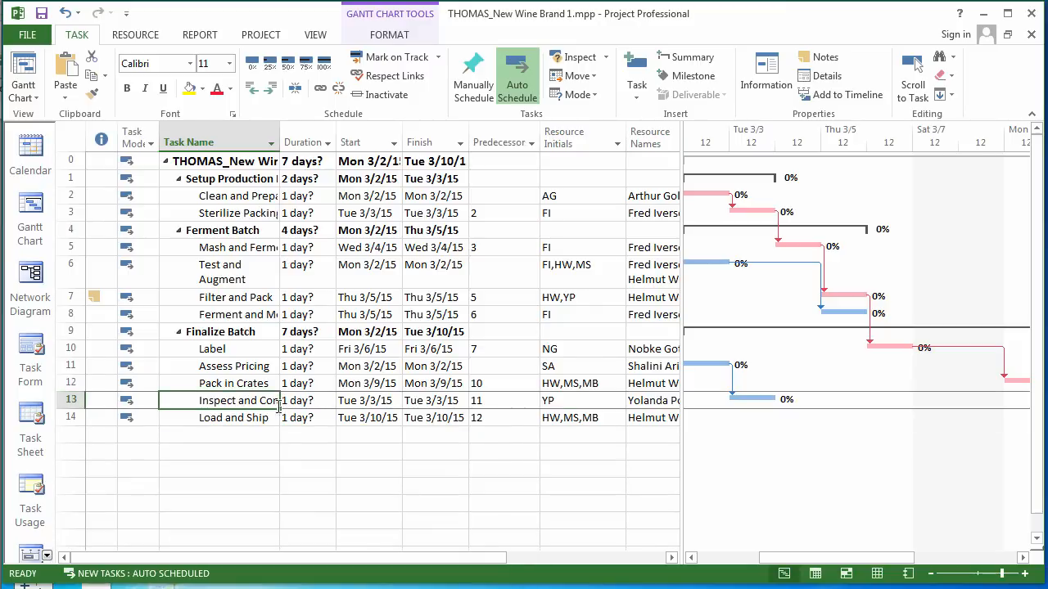
Step: Display the plan in the Gantt Chart view and review the resource names beside the task bars
{"action": "left_click", "coordinate": [655, 419]}
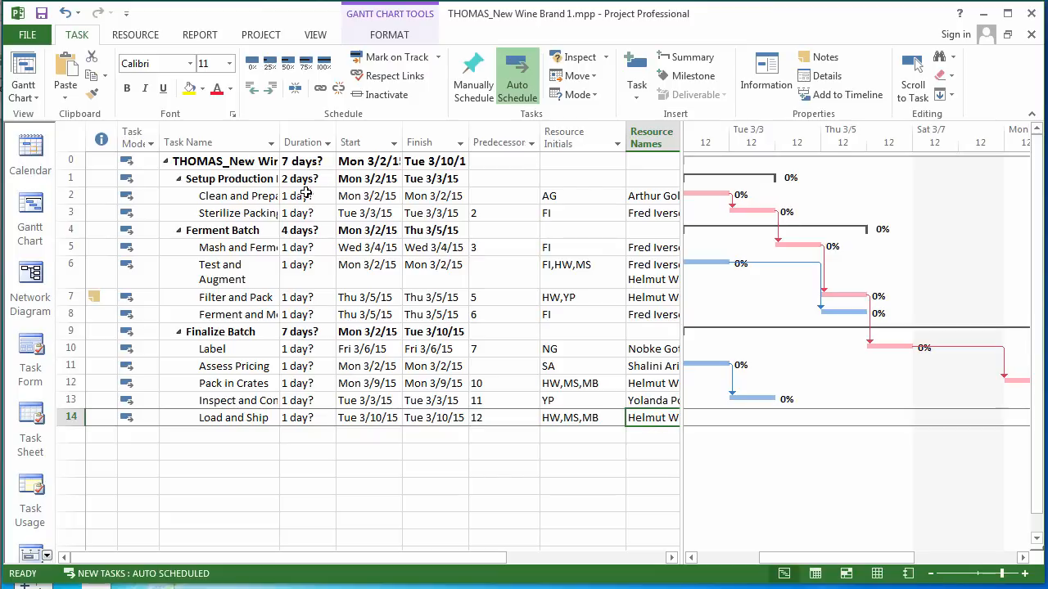
{"action": "left_click", "coordinate": [32, 212]}
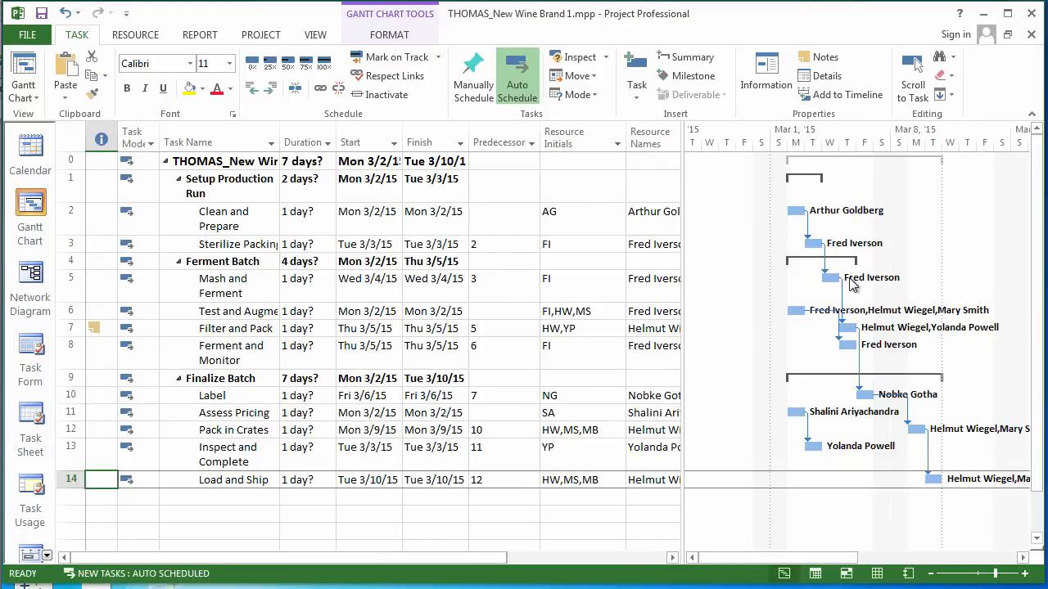
{"action": "scroll", "coordinate": [849, 290], "scroll_direction": "right", "scroll_amount": 3}
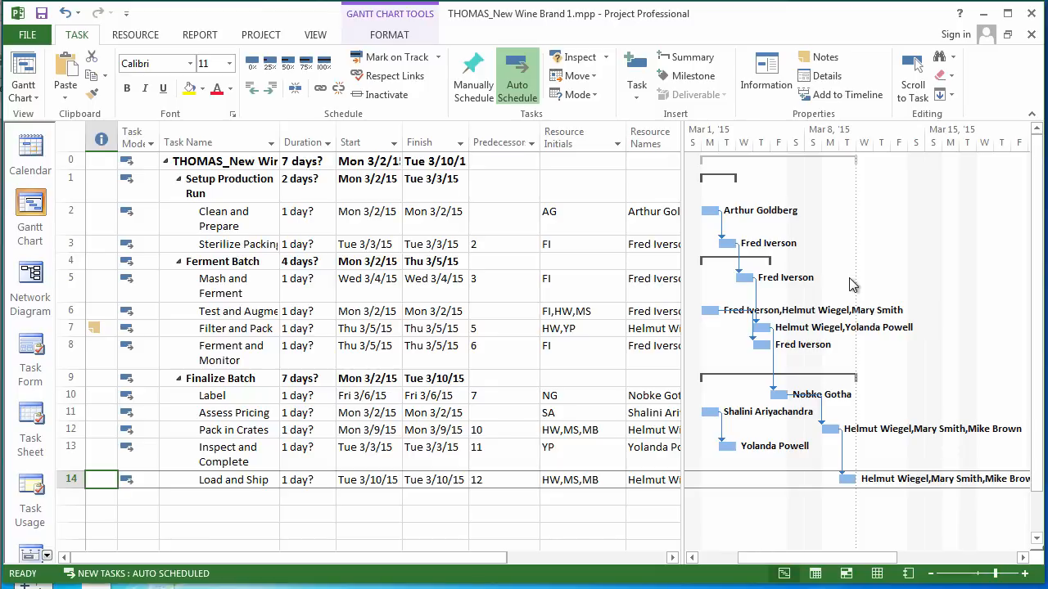
Step: Display the Network Diagram zoomed to the entire project and examine how the tasks are linked
{"action": "left_click", "coordinate": [32, 283]}
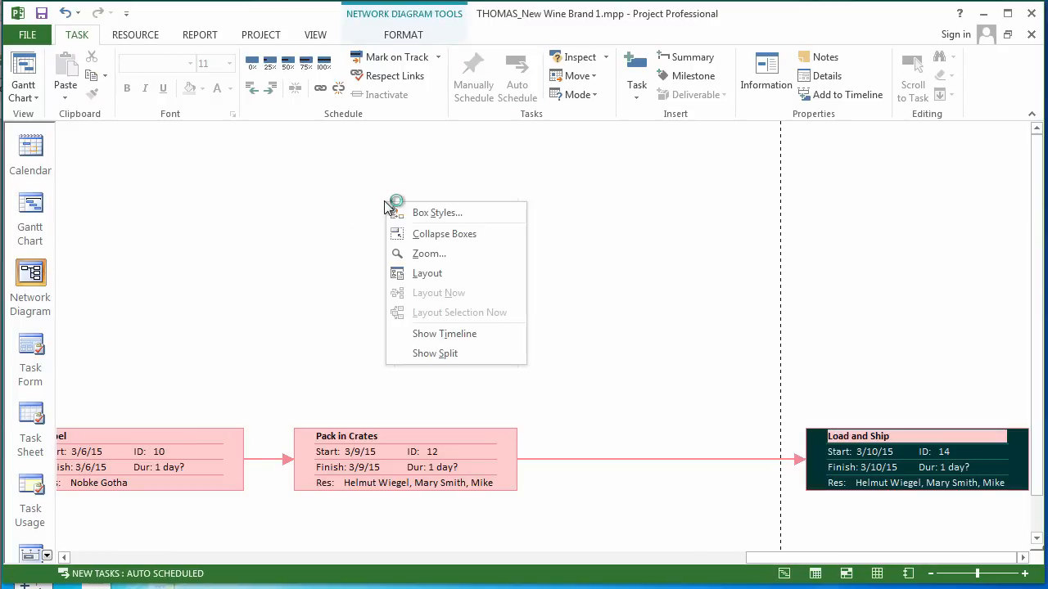
{"action": "right_click", "coordinate": [387, 203]}
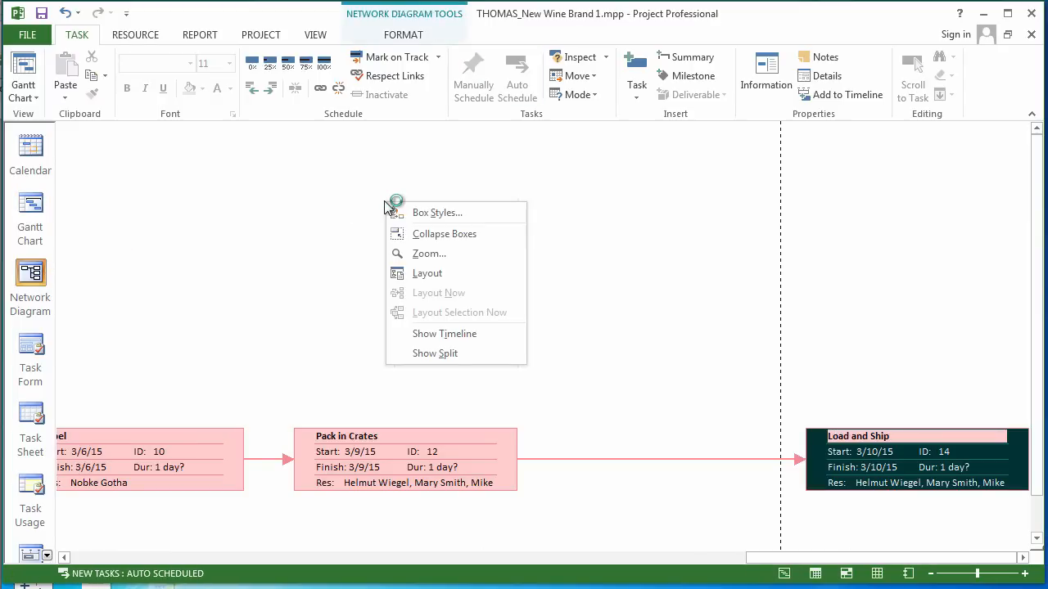
{"action": "left_click", "coordinate": [409, 260]}
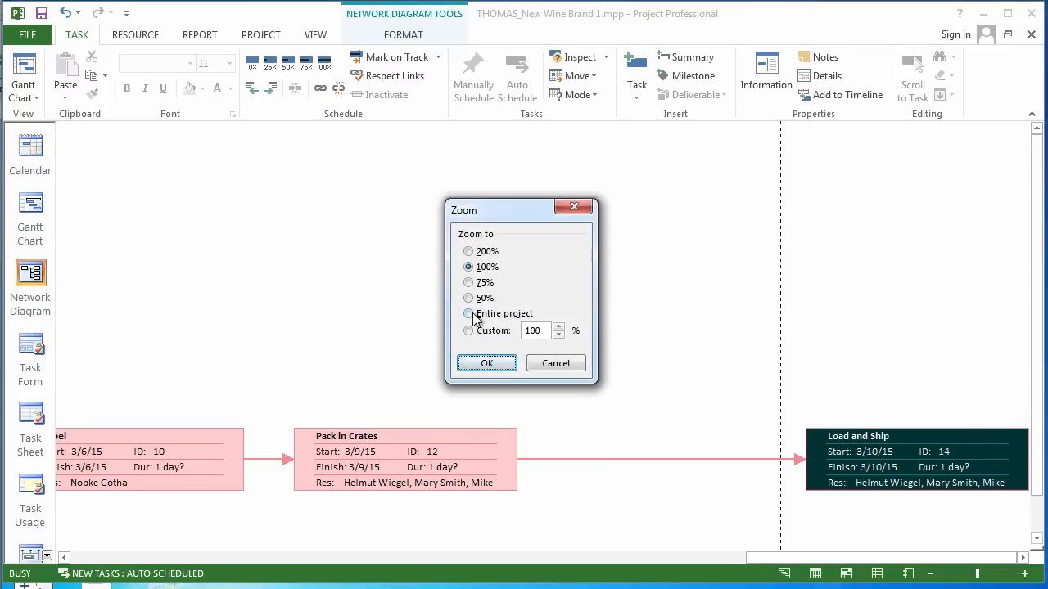
{"action": "left_click", "coordinate": [471, 315]}
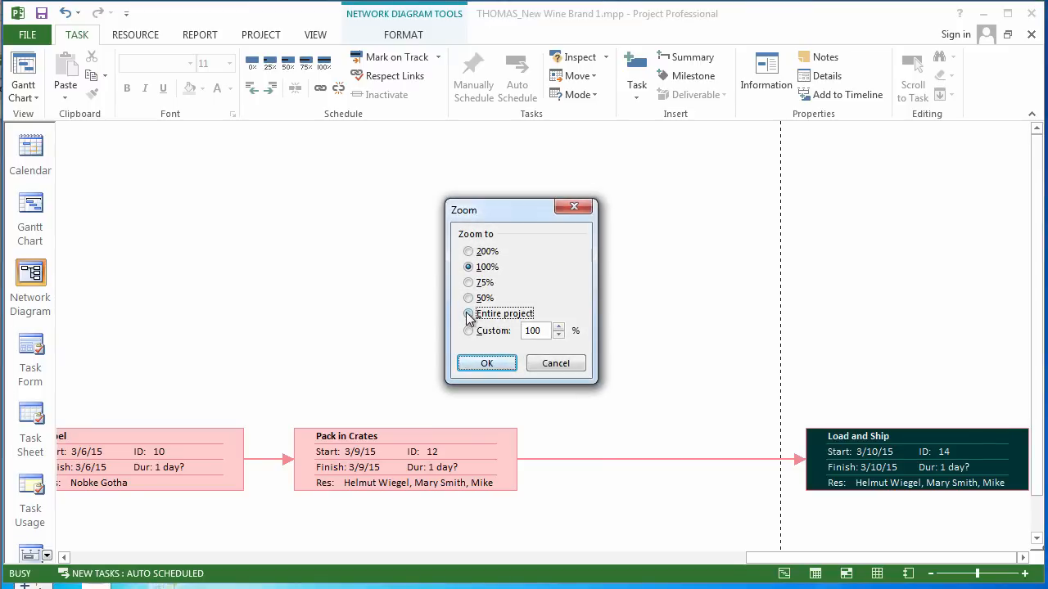
{"action": "left_click", "coordinate": [486, 363]}
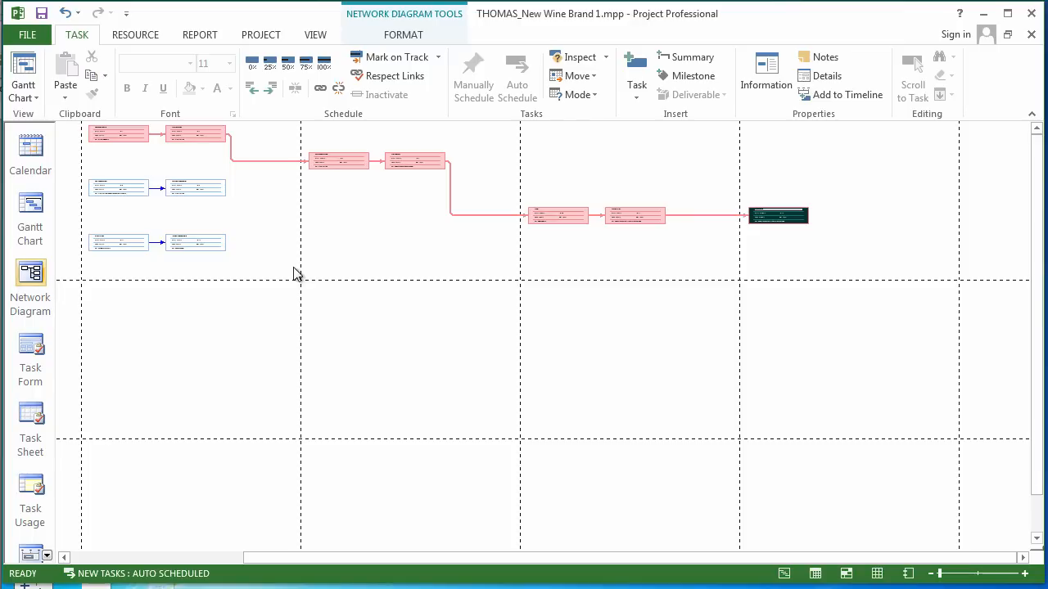
{"action": "scroll", "coordinate": [297, 274], "scroll_direction": "left", "scroll_amount": 8}
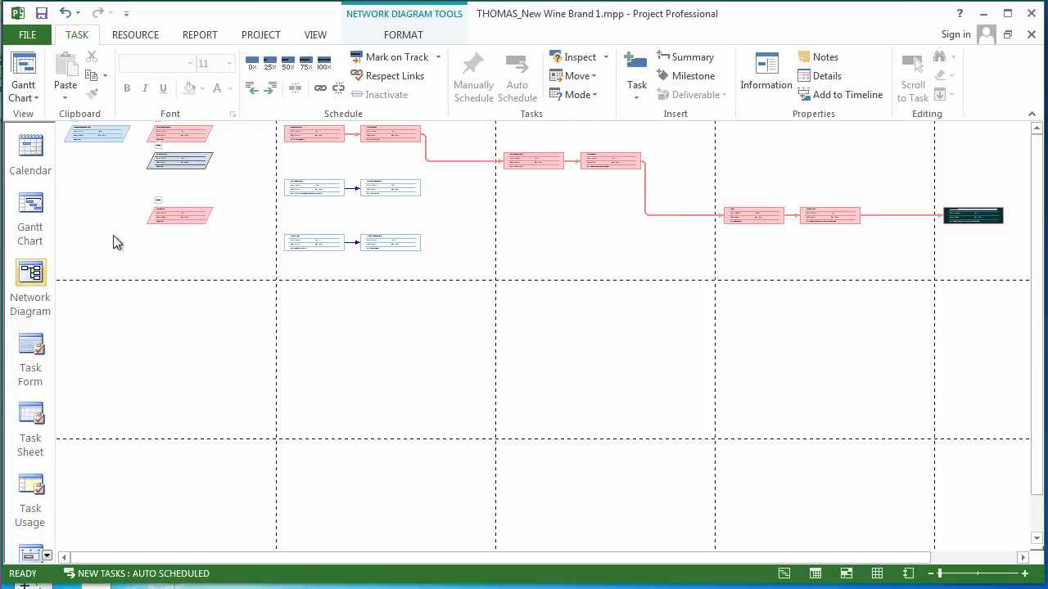
Step: Return to the Gantt Chart and set durations of 3 days for Clean and Prepare, 2 days for task 3 and 40 days for Mash and Ferment
{"action": "left_click", "coordinate": [36, 204]}
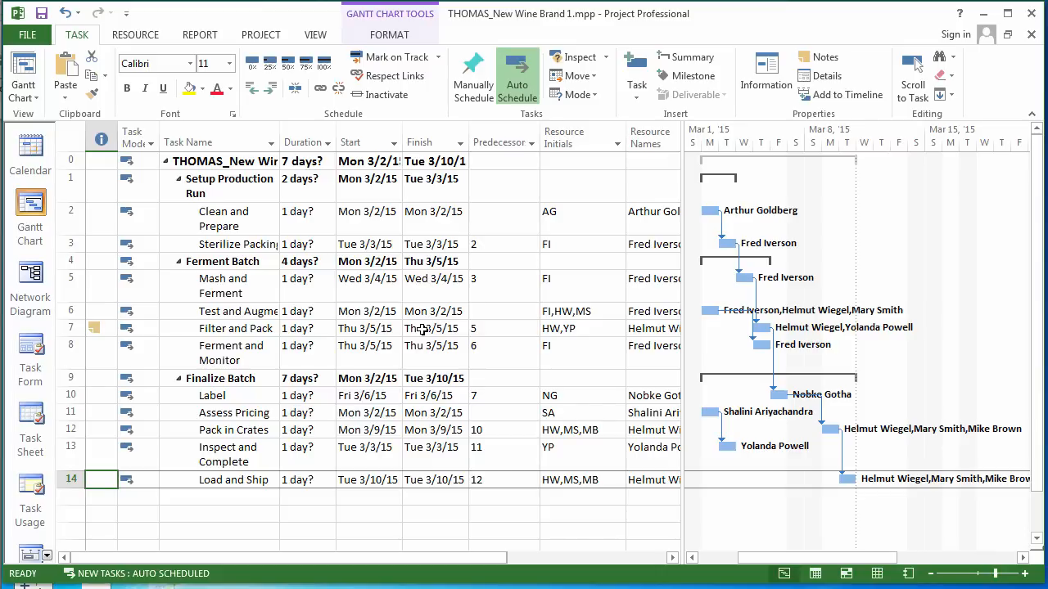
{"action": "left_click", "coordinate": [309, 215]}
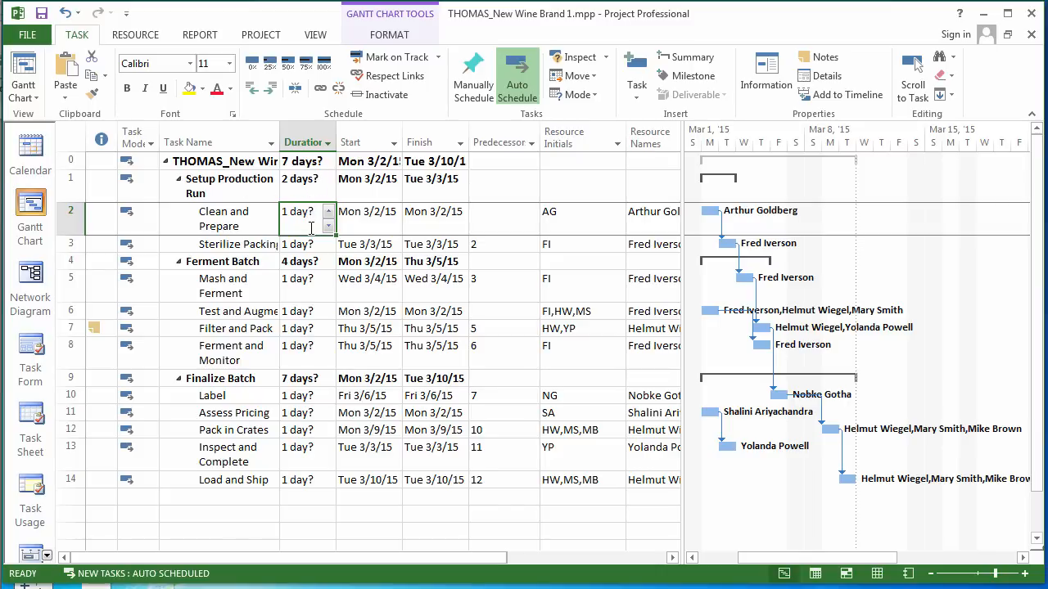
{"action": "type", "text": "3"}
{"action": "key", "text": "Return"}
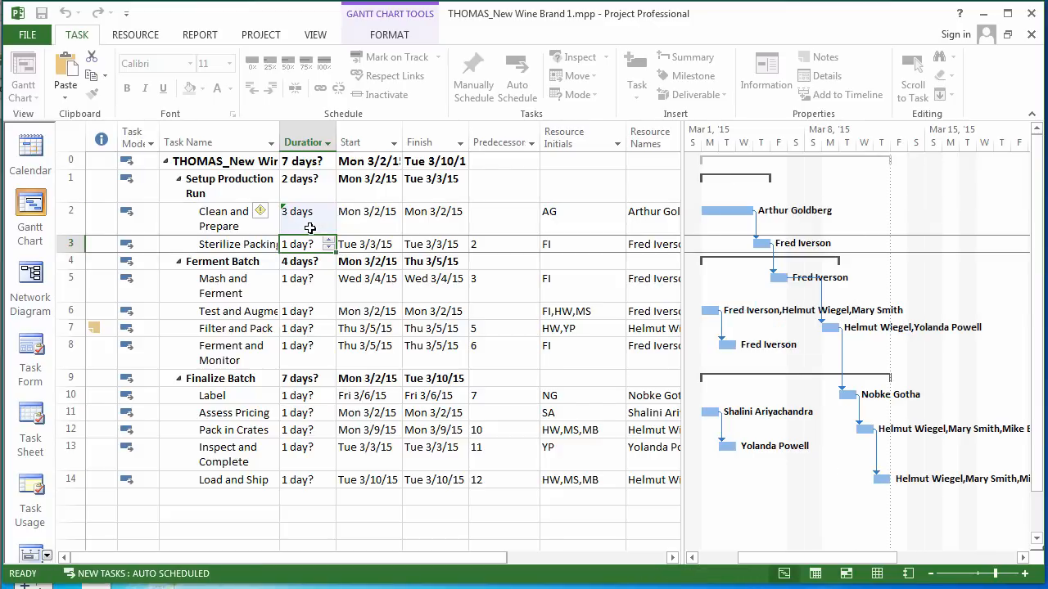
{"action": "type", "text": "2"}
{"action": "key", "text": "Return"}
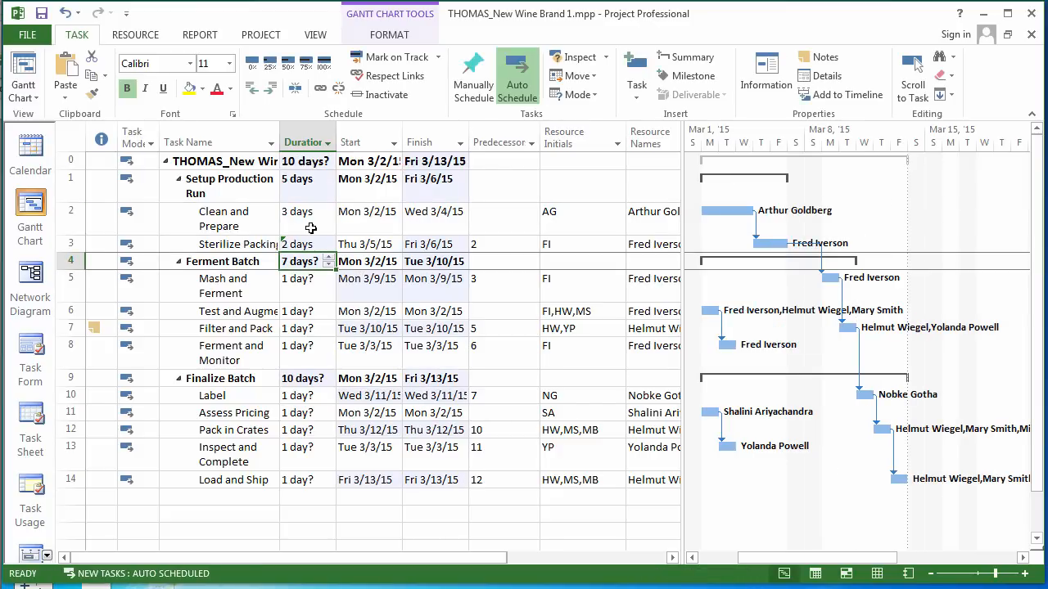
{"action": "key", "text": "Return"}
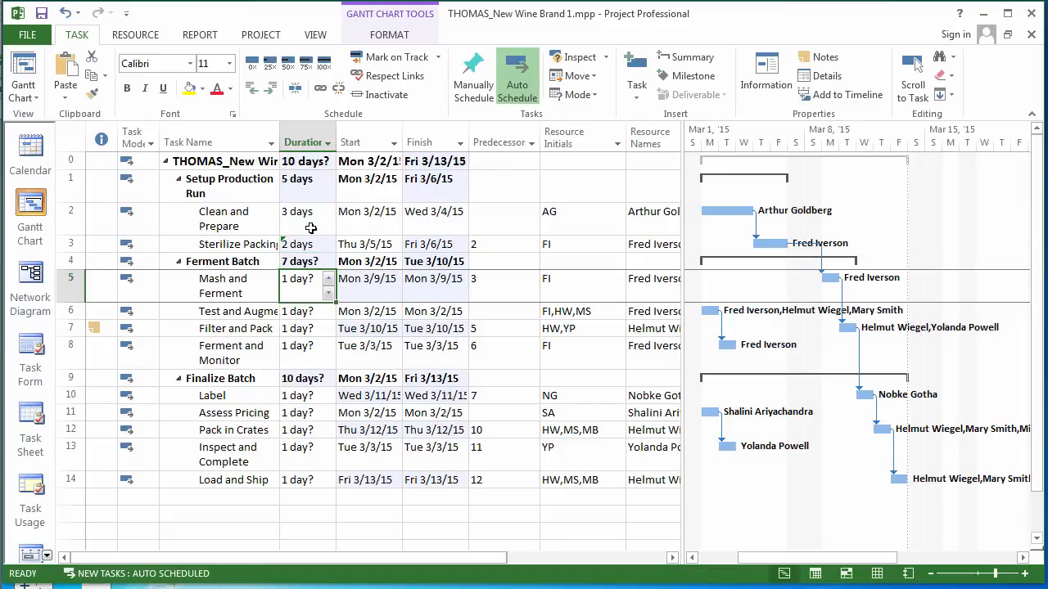
{"action": "type", "text": "40"}
{"action": "key", "text": "Return"}
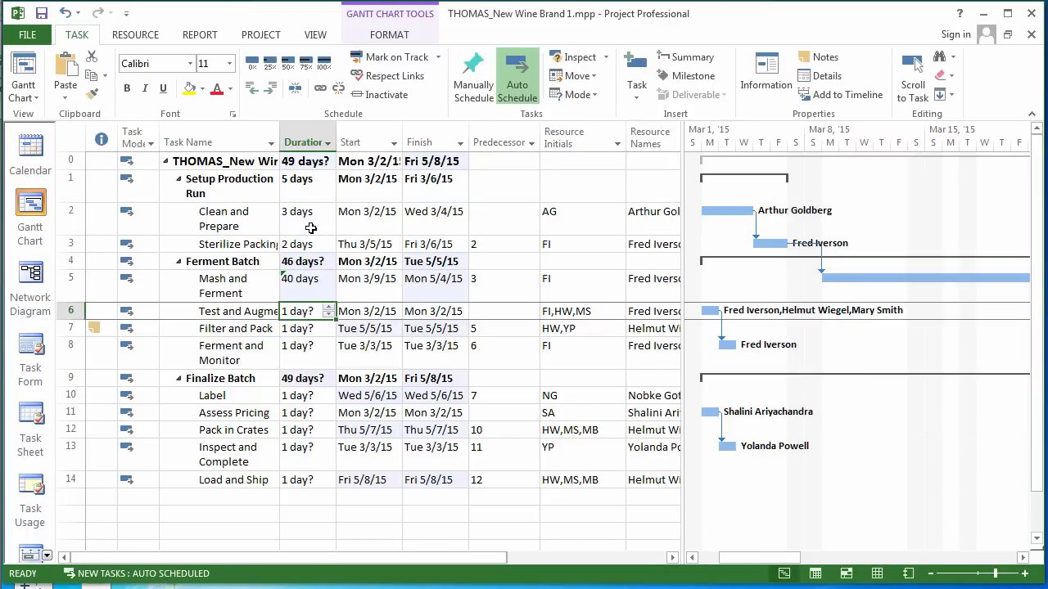
Step: Set the duration of Test and Augment to 8 days and Filter and Pack to 10 days
{"action": "type", "text": "13"}
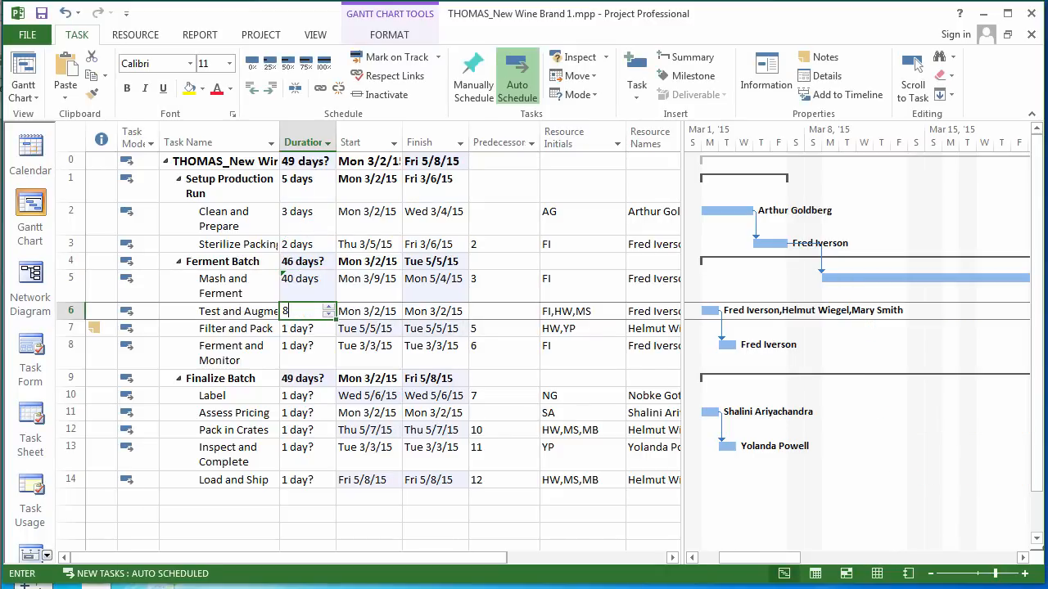
{"action": "key", "text": "Return"}
{"action": "key", "text": "Up"}
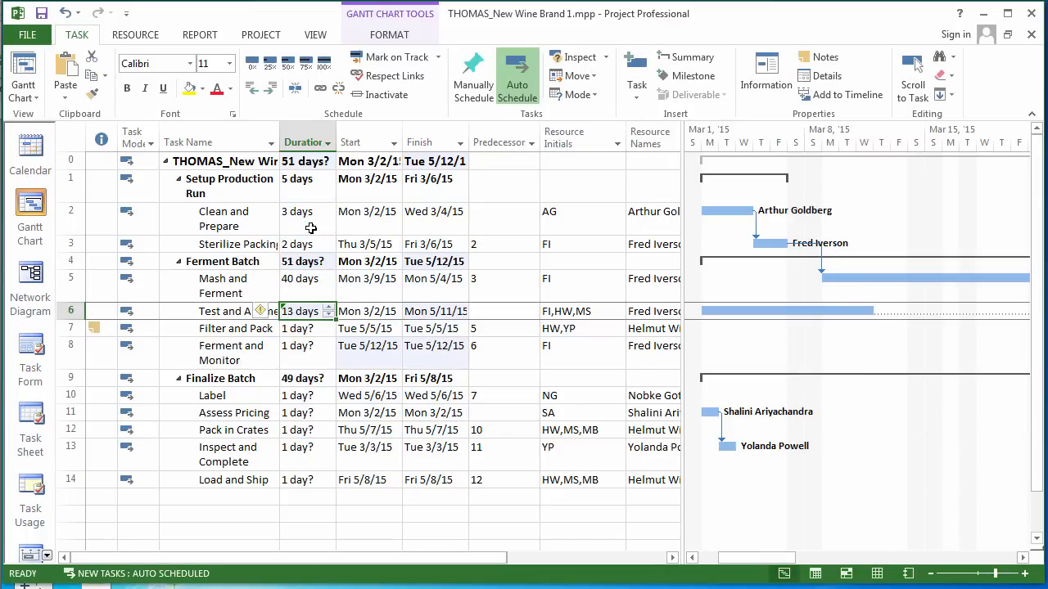
{"action": "type", "text": "8"}
{"action": "key", "text": "Return"}
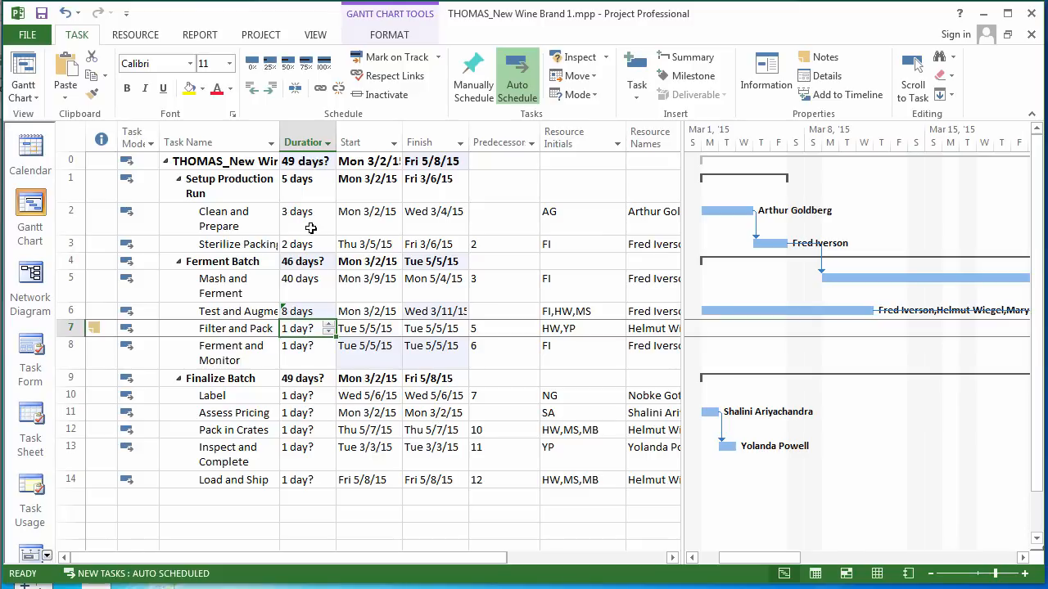
{"action": "type", "text": "10"}
{"action": "key", "text": "Return"}
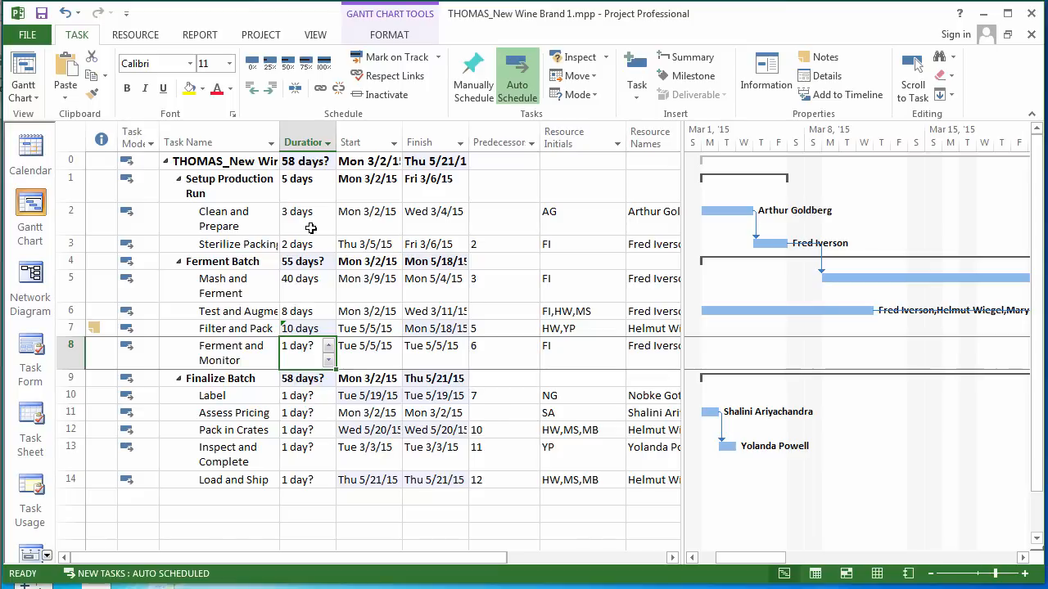
Step: Set the durations of Ferment and Monitor to 100 days, Label to 1 day and Assess Pricing to 2 days
{"action": "type", "text": "100"}
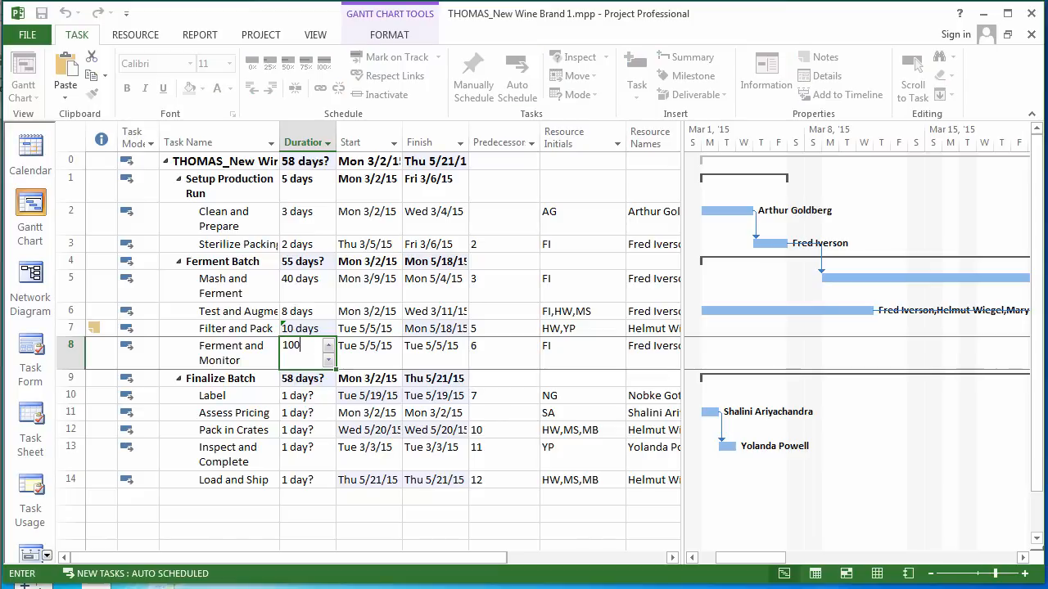
{"action": "key", "text": "Return"}
{"action": "key", "text": "Down"}
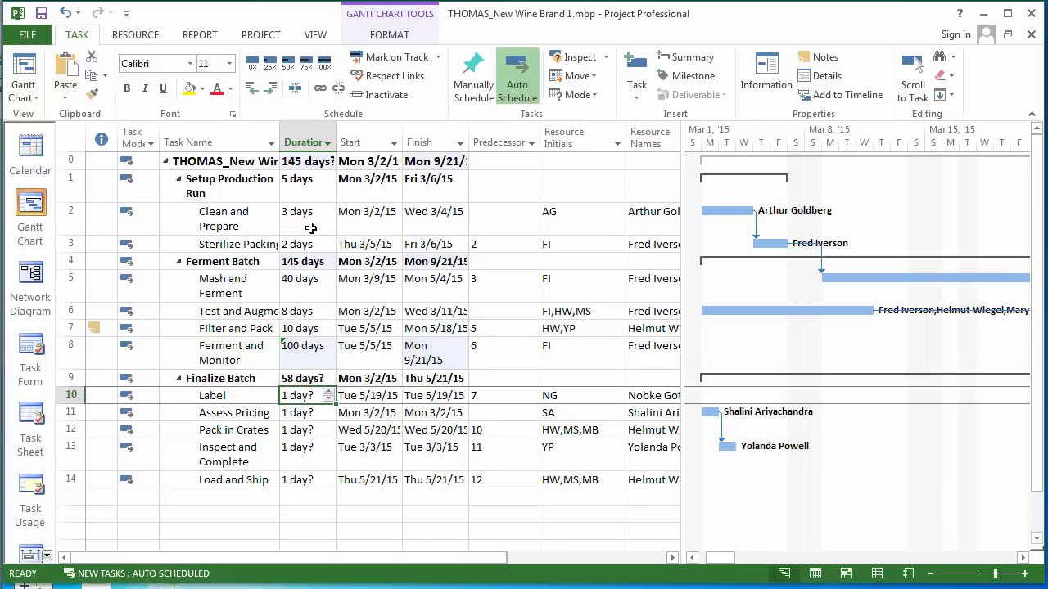
{"action": "type", "text": "1"}
{"action": "key", "text": "Return"}
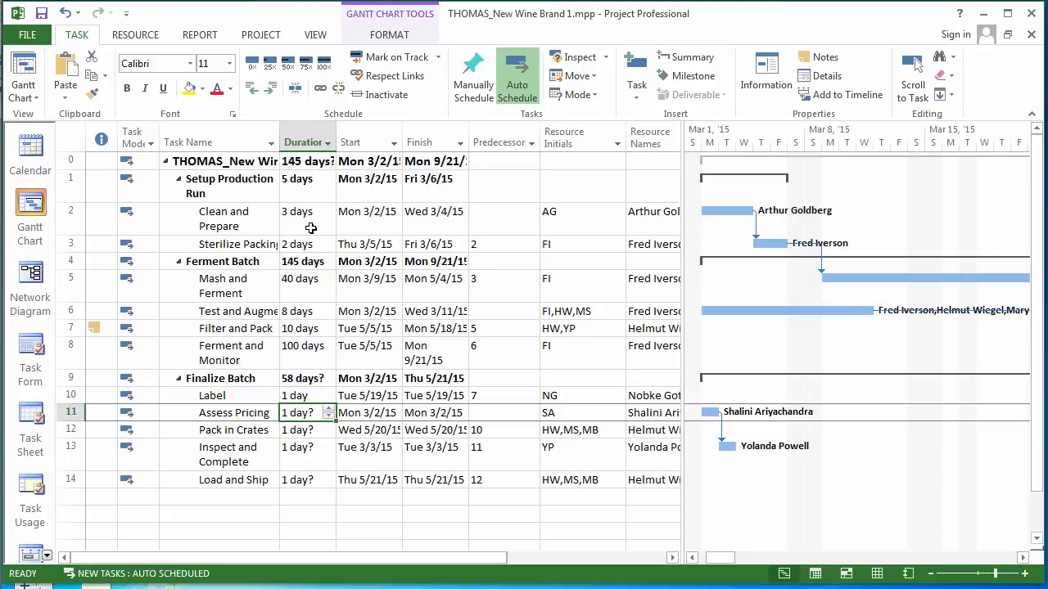
{"action": "type", "text": "2"}
{"action": "key", "text": "Return"}
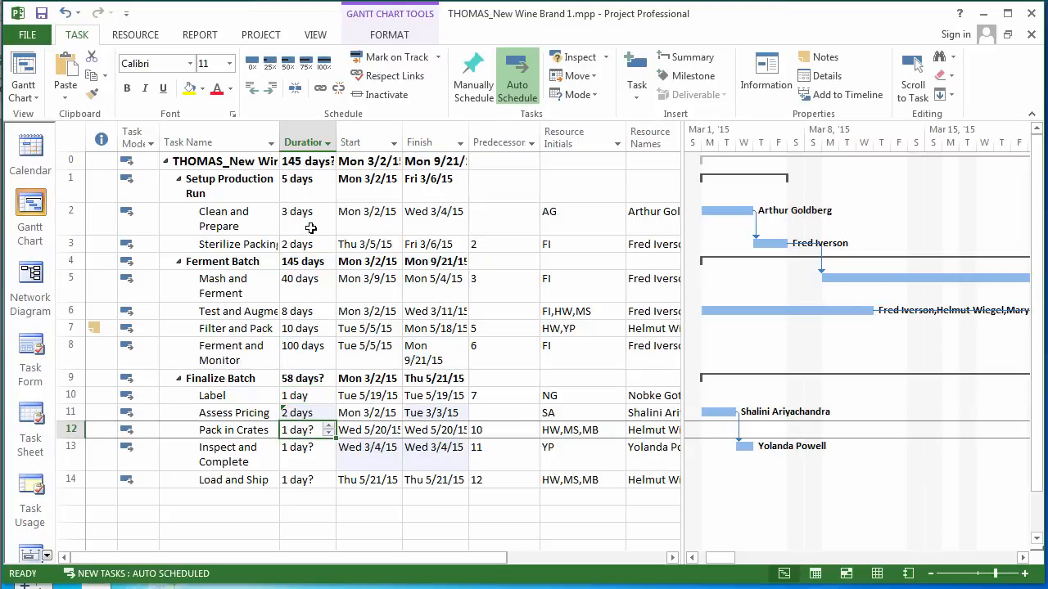
Step: Set the durations of Pack in Crates to 5 days, Inspect and Complete to 2 days and Load and Ship to 1 day
{"action": "type", "text": "5"}
{"action": "key", "text": "Return"}
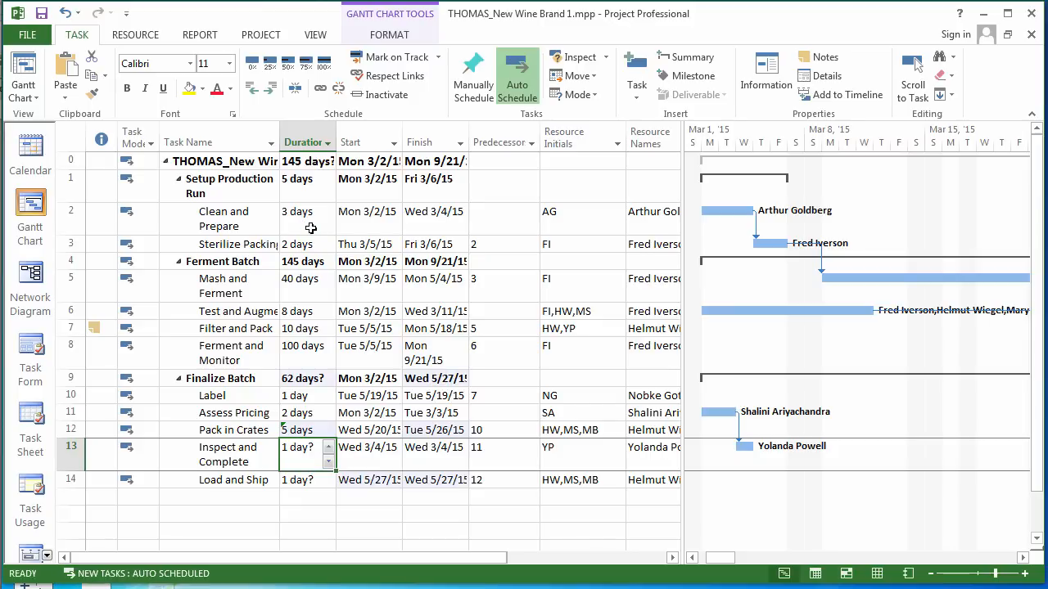
{"action": "type", "text": "2"}
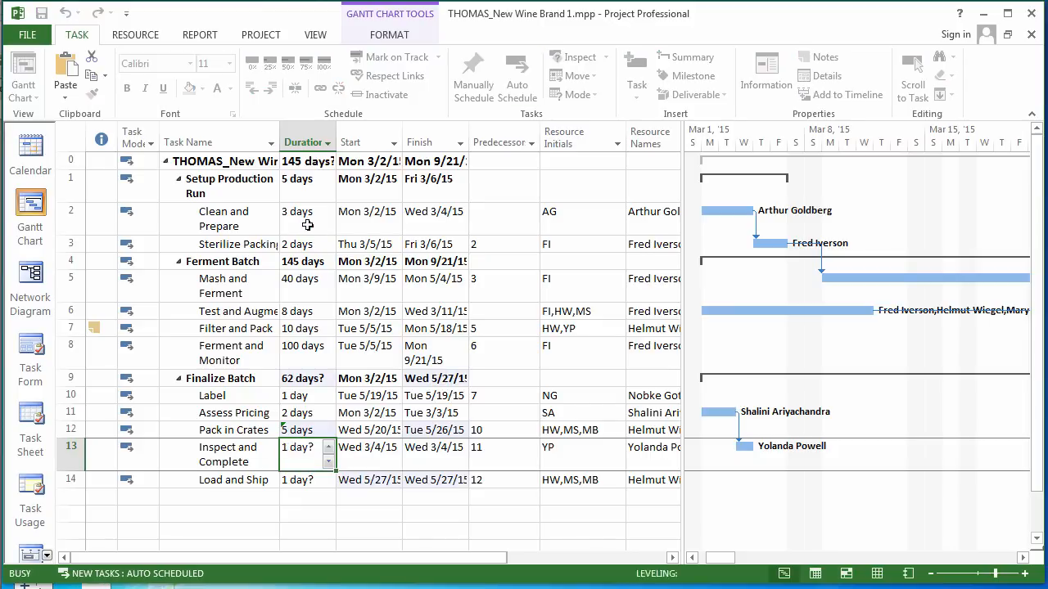
{"action": "key", "text": "Return"}
{"action": "type", "text": "1"}
{"action": "key", "text": "Return"}
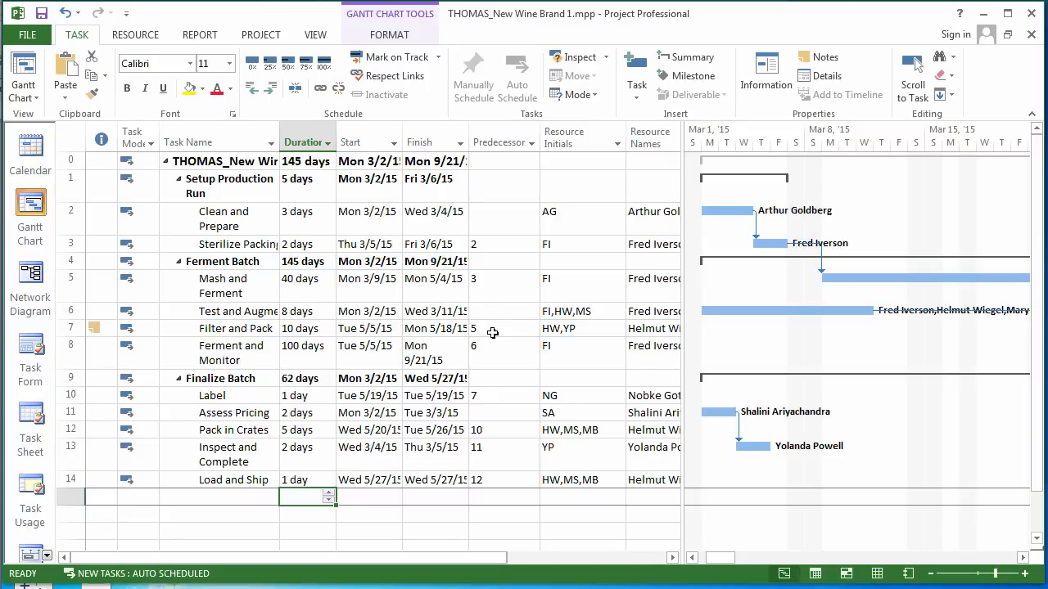
Step: Review the durations one task at a time from Clean and Prepare through Load and Ship
{"action": "left_click", "coordinate": [304, 216]}
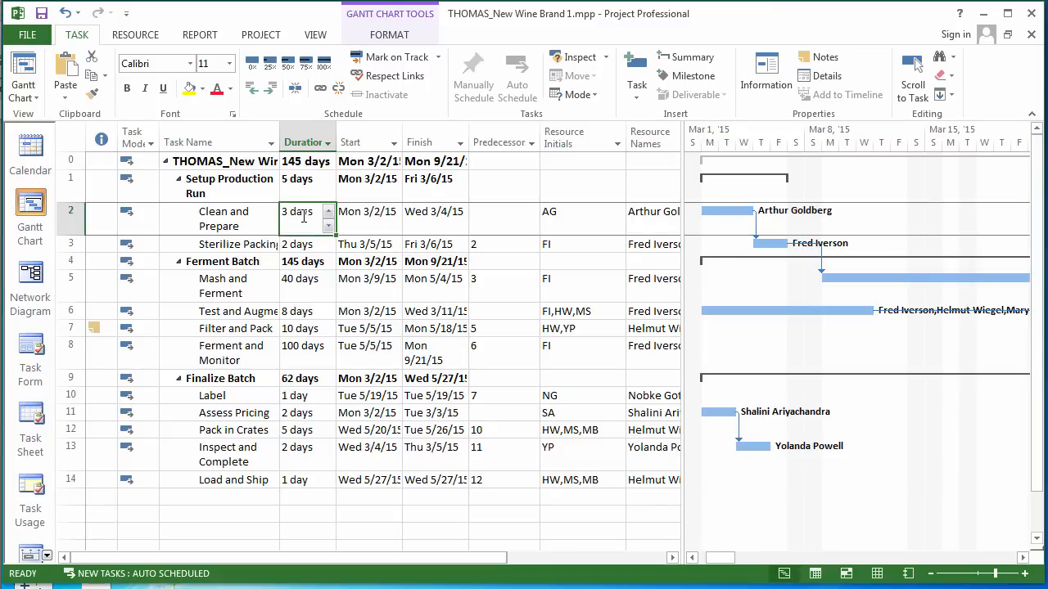
{"action": "key", "text": "Return"}
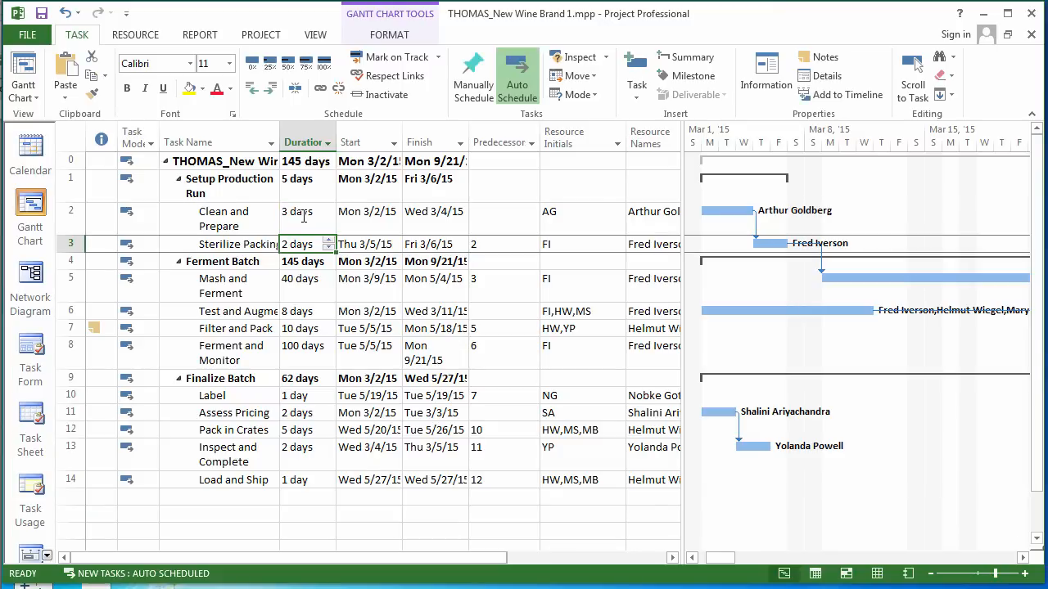
{"action": "key", "text": "Return"}
{"action": "key", "text": "Return"}
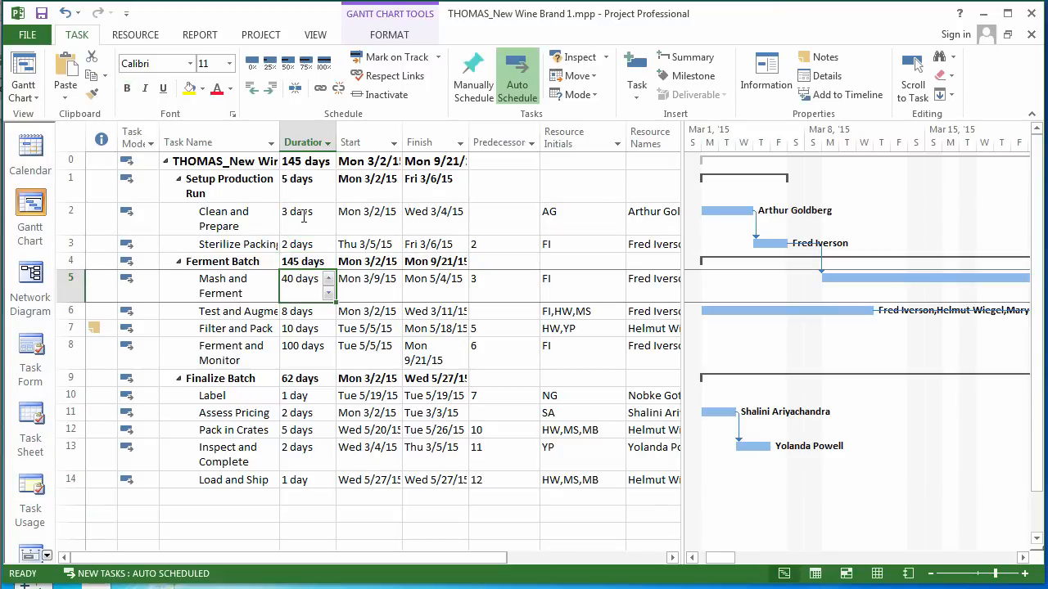
{"action": "key", "text": "Return"}
{"action": "key", "text": "Return"}
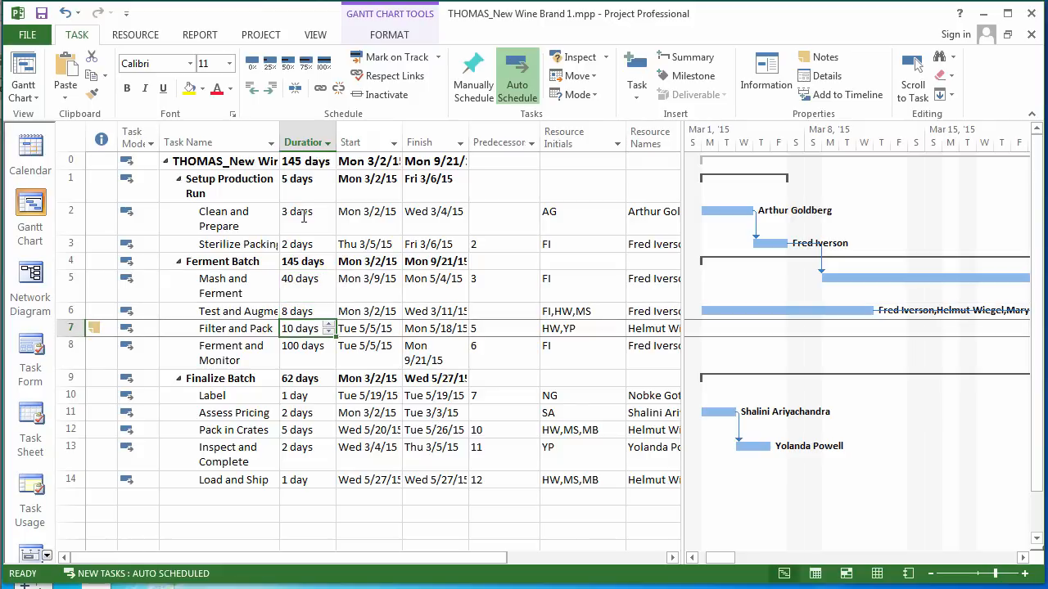
{"action": "key", "text": "Return"}
{"action": "key", "text": "Return"}
{"action": "key", "text": "Return"}
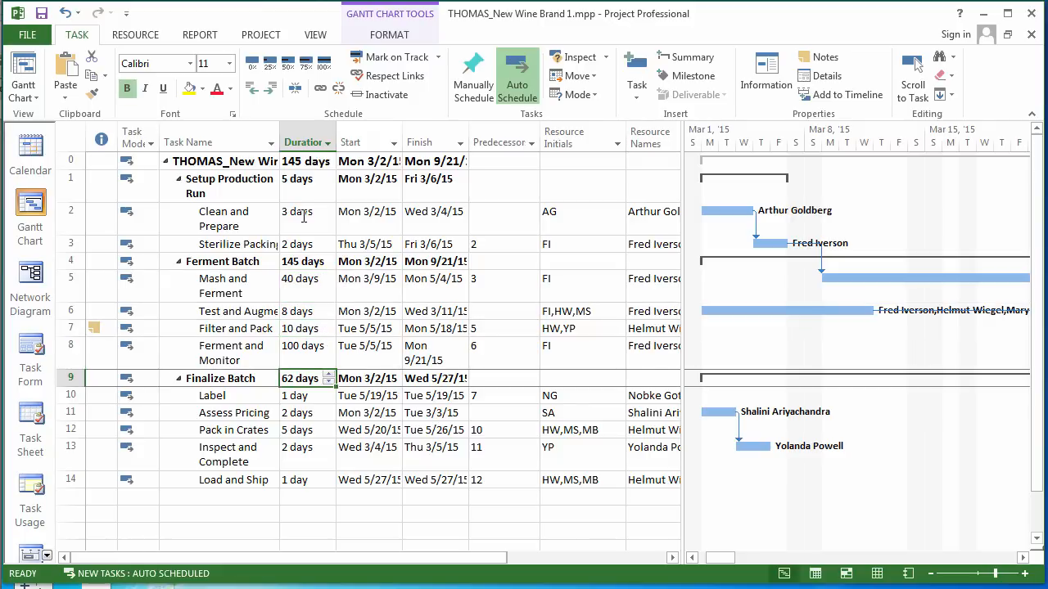
{"action": "key", "text": "Return"}
{"action": "key", "text": "Return"}
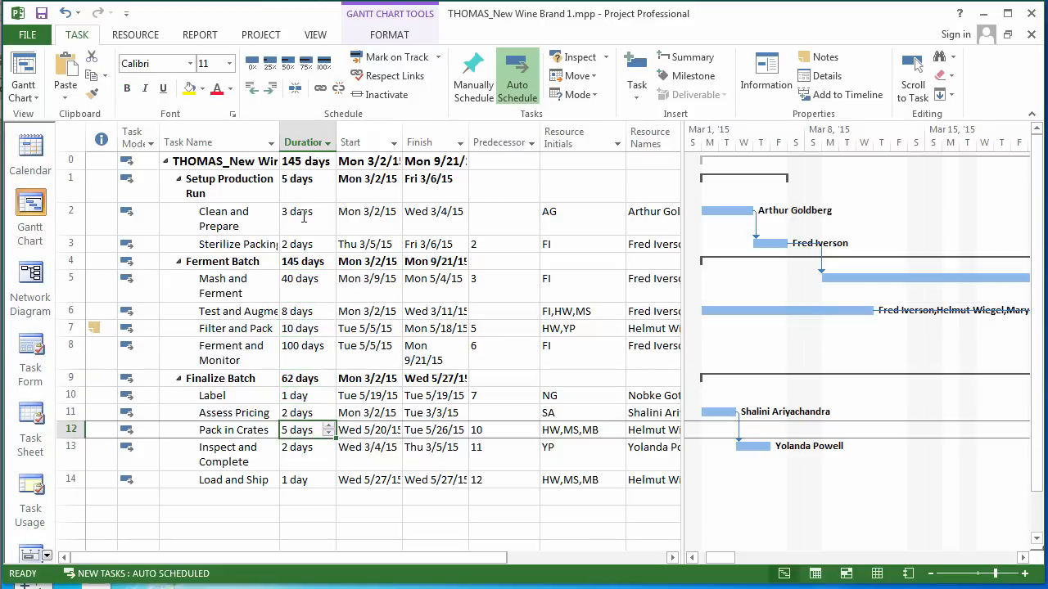
{"action": "key", "text": "Return"}
{"action": "key", "text": "Return"}
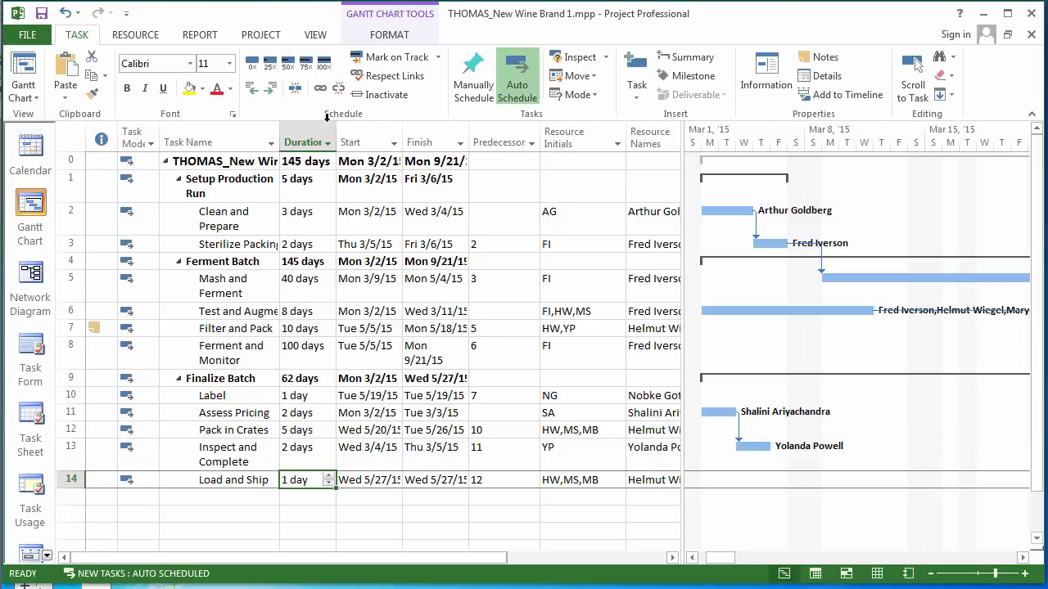
Step: Widen the Duration and Task Name columns of the task table so the full task names fit
{"action": "left_click_drag", "start_coordinate": [335, 130], "coordinate": [394, 130]}
{"action": "left_click_drag", "start_coordinate": [280, 131], "coordinate": [307, 133]}
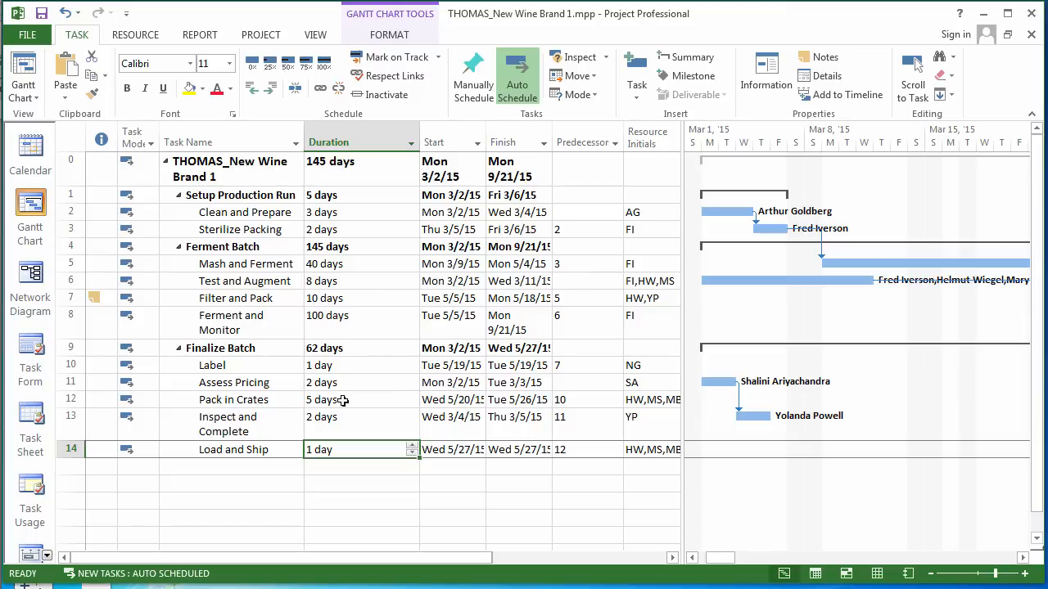
Step: Change the task type of Mash and Ferment to Fixed Work in its advanced task settings
{"action": "double_click", "coordinate": [232, 269]}
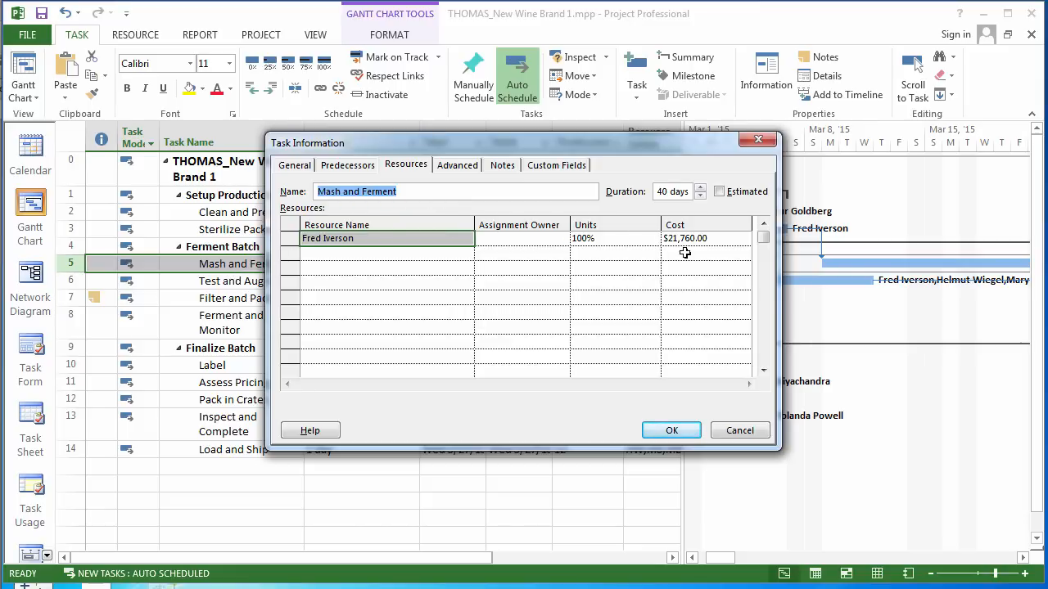
{"action": "left_click", "coordinate": [458, 167]}
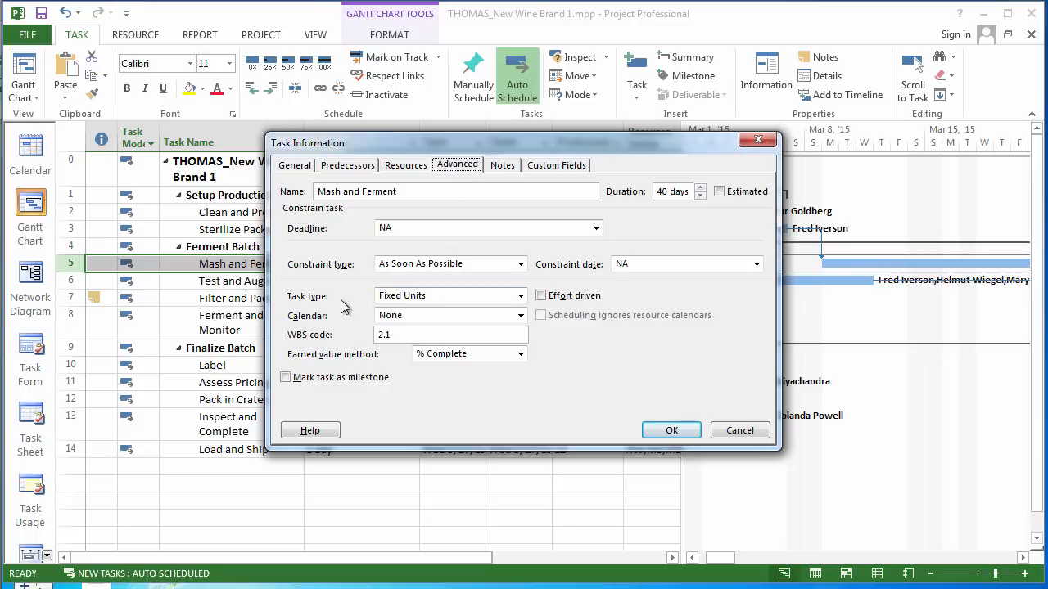
{"action": "left_click", "coordinate": [413, 302]}
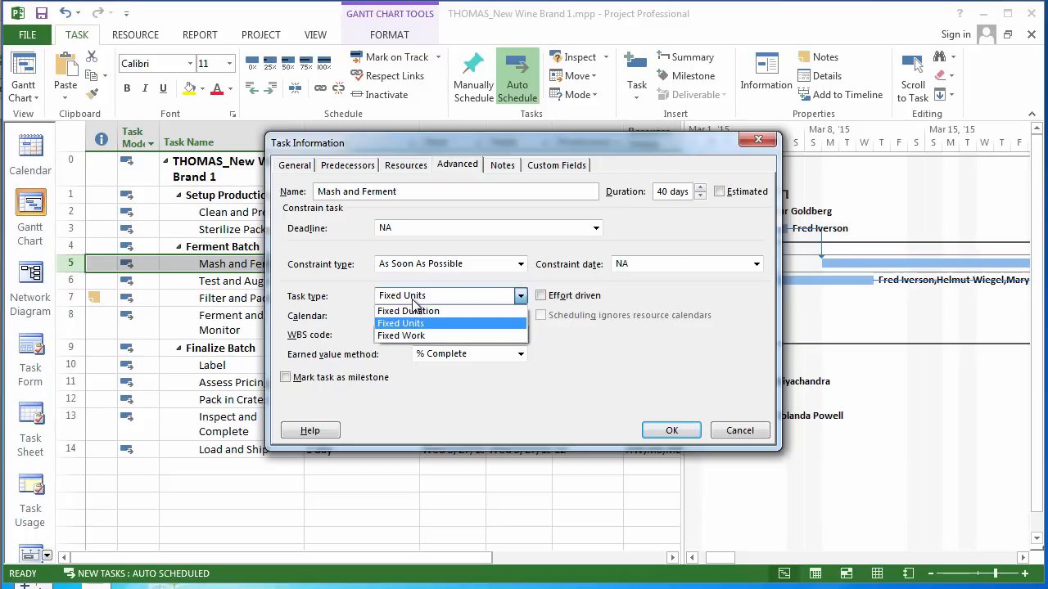
{"action": "left_click", "coordinate": [412, 336]}
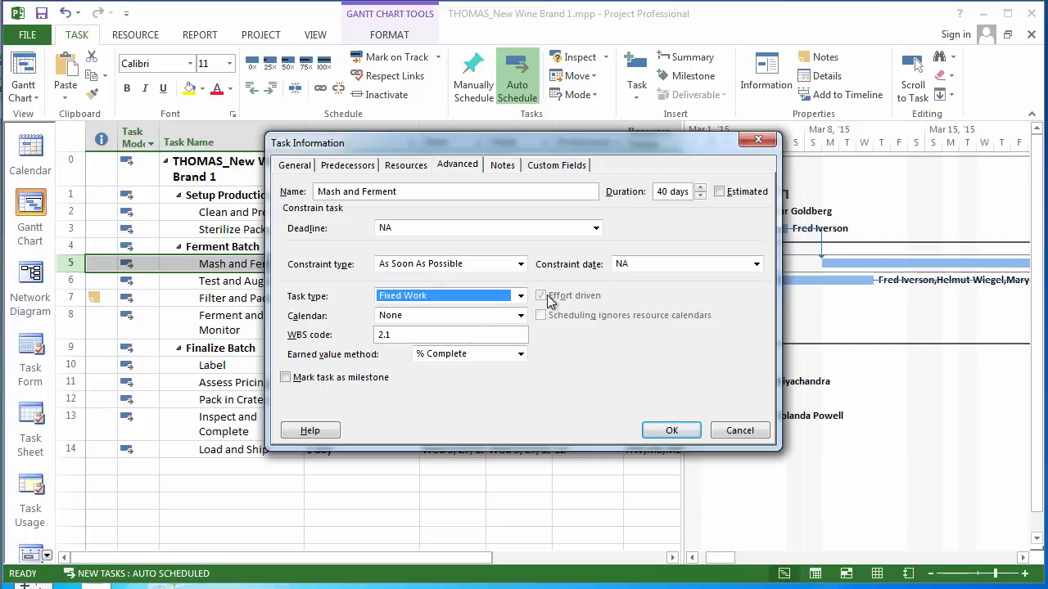
{"action": "left_click", "coordinate": [672, 432]}
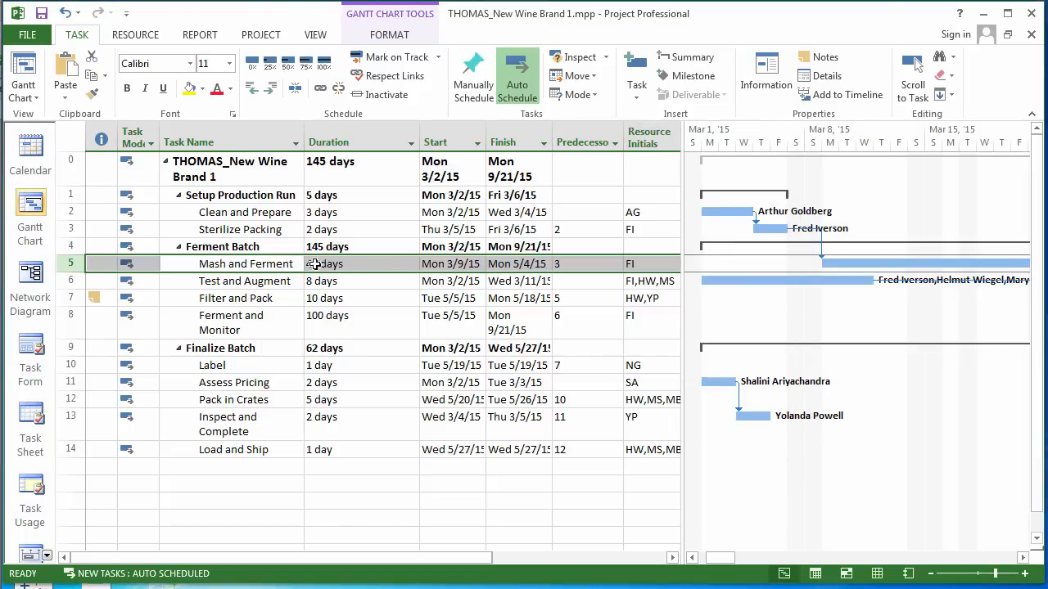
Step: Set the duration of Mash and Ferment to 2 days and skip all overallocations that leveling cannot resolve
{"action": "left_click_drag", "start_coordinate": [314, 264], "coordinate": [303, 264]}
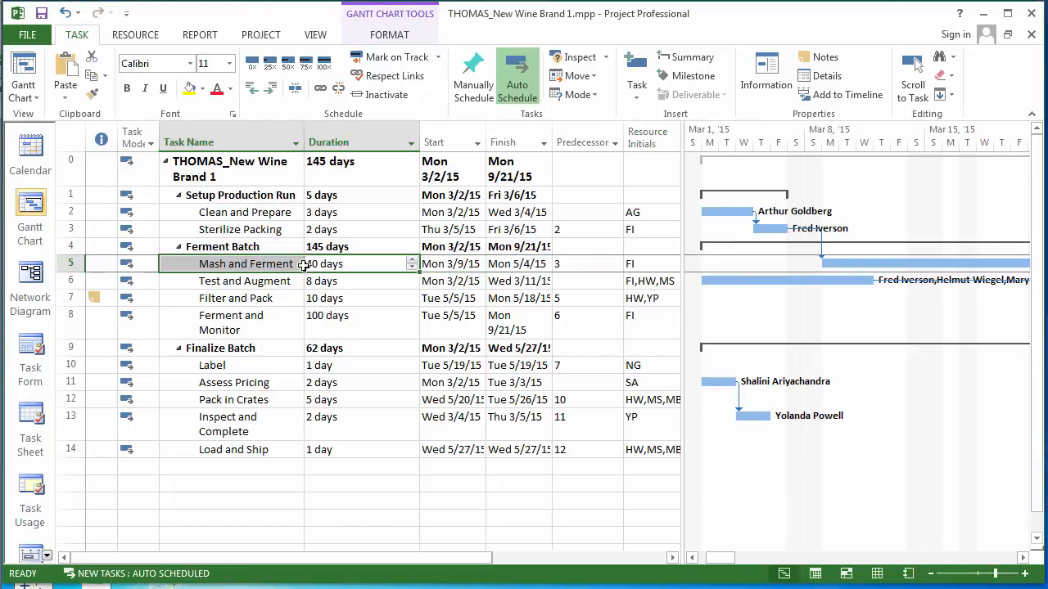
{"action": "double_click", "coordinate": [314, 265]}
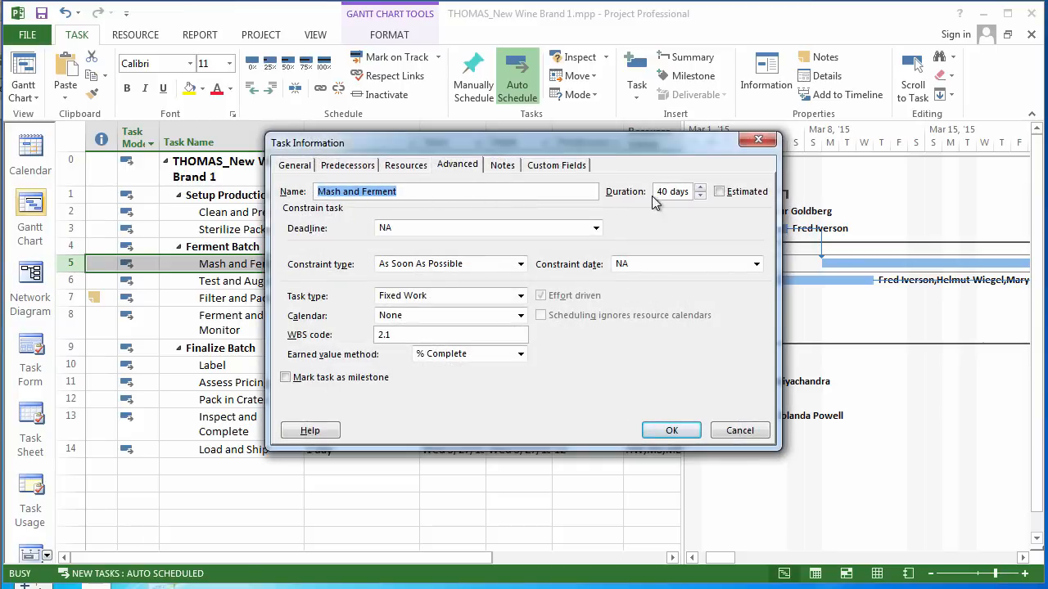
{"action": "left_click_drag", "start_coordinate": [657, 191], "coordinate": [668, 192]}
{"action": "type", "text": "2"}
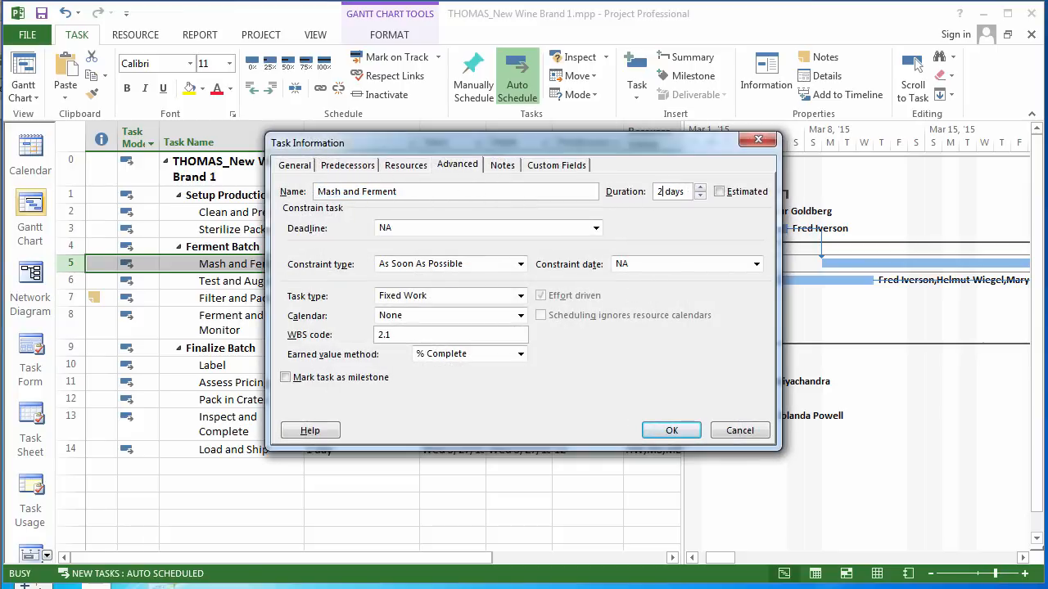
{"action": "left_click", "coordinate": [671, 430]}
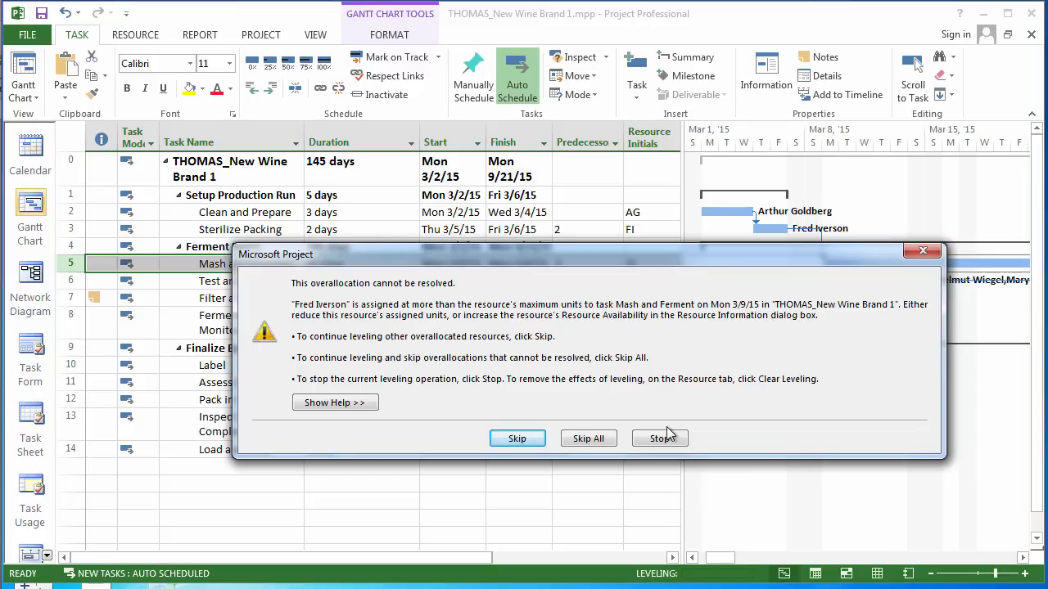
{"action": "left_click", "coordinate": [589, 440]}
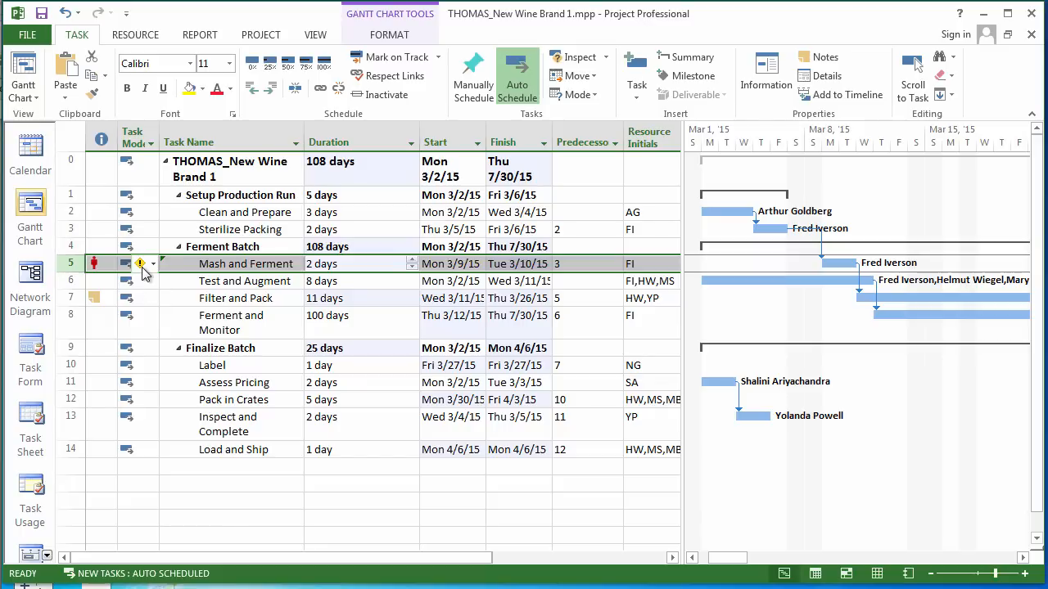
Step: Check the overallocation indicator on Mash and Ferment and set its duration back to 40 days
{"action": "mouse_move", "coordinate": [95, 265]}
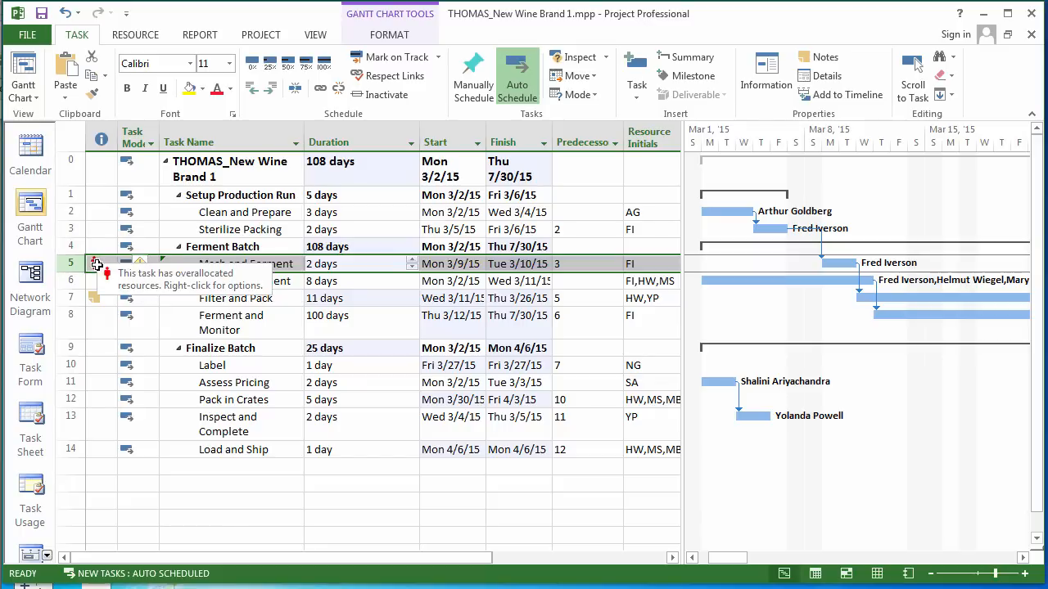
{"action": "left_click", "coordinate": [306, 264]}
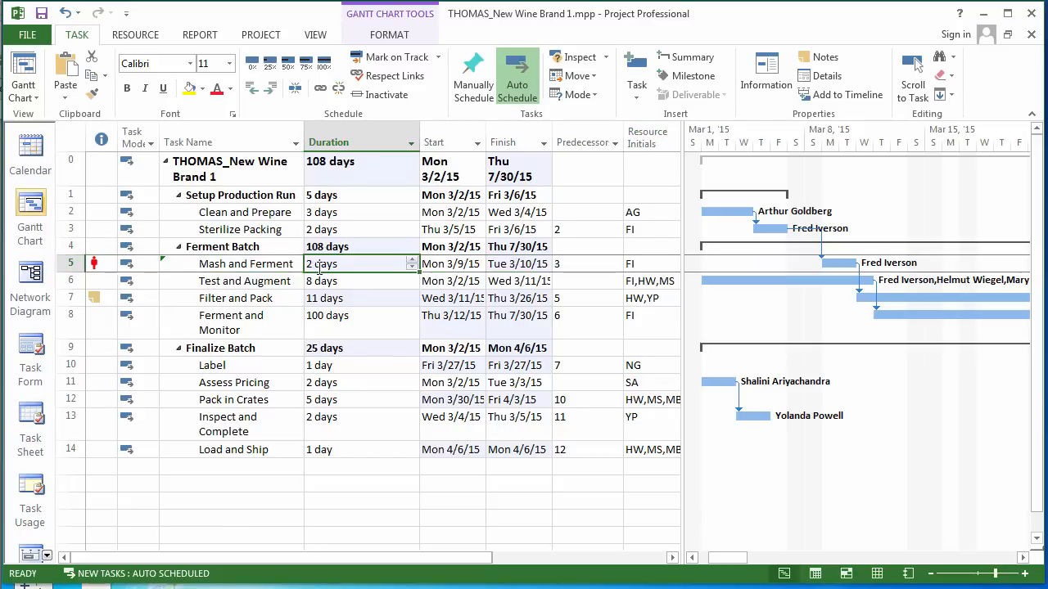
{"action": "double_click", "coordinate": [308, 265]}
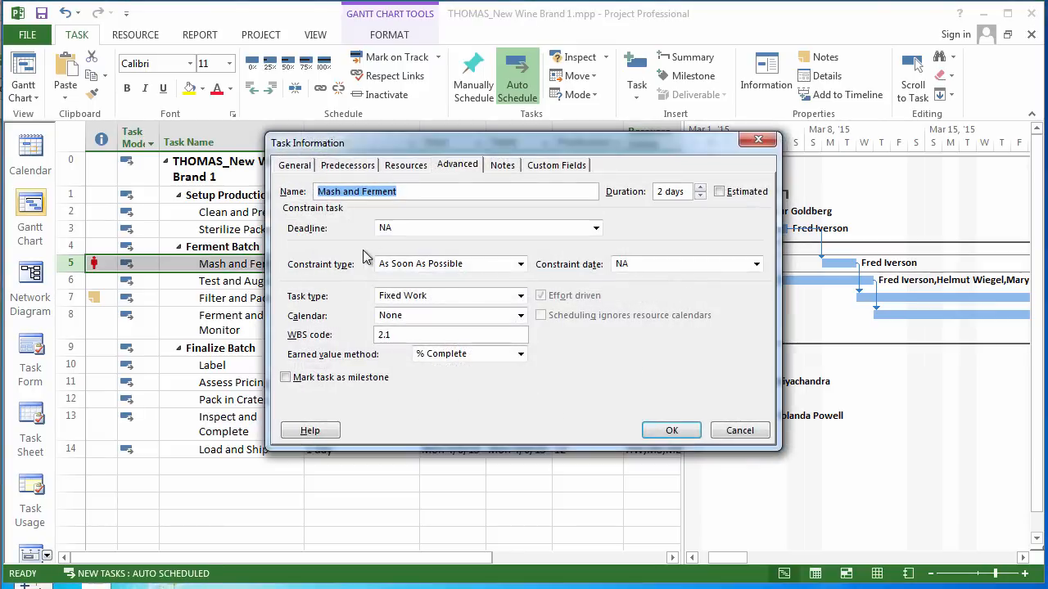
{"action": "double_click", "coordinate": [660, 192]}
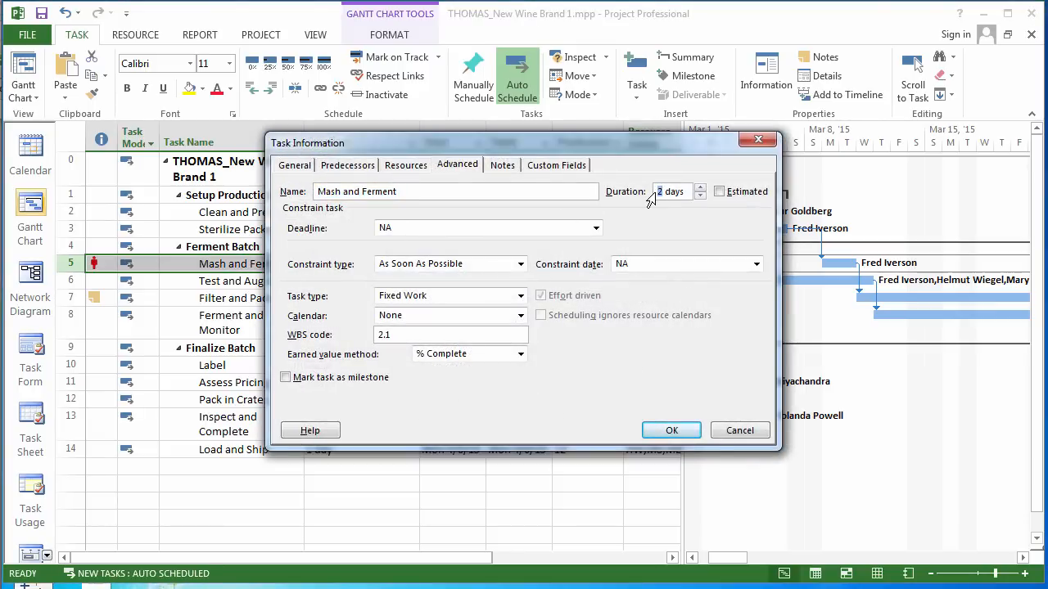
{"action": "type", "text": "40"}
{"action": "left_click", "coordinate": [671, 430]}
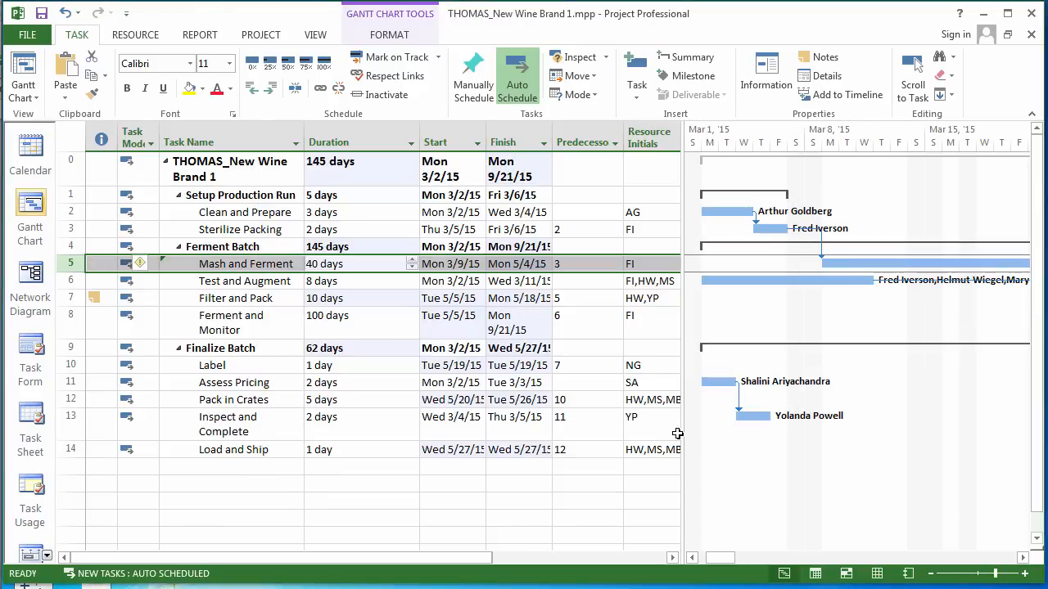
Step: Set the baseline for the entire project, saving it as Baseline
{"action": "left_click", "coordinate": [349, 281]}
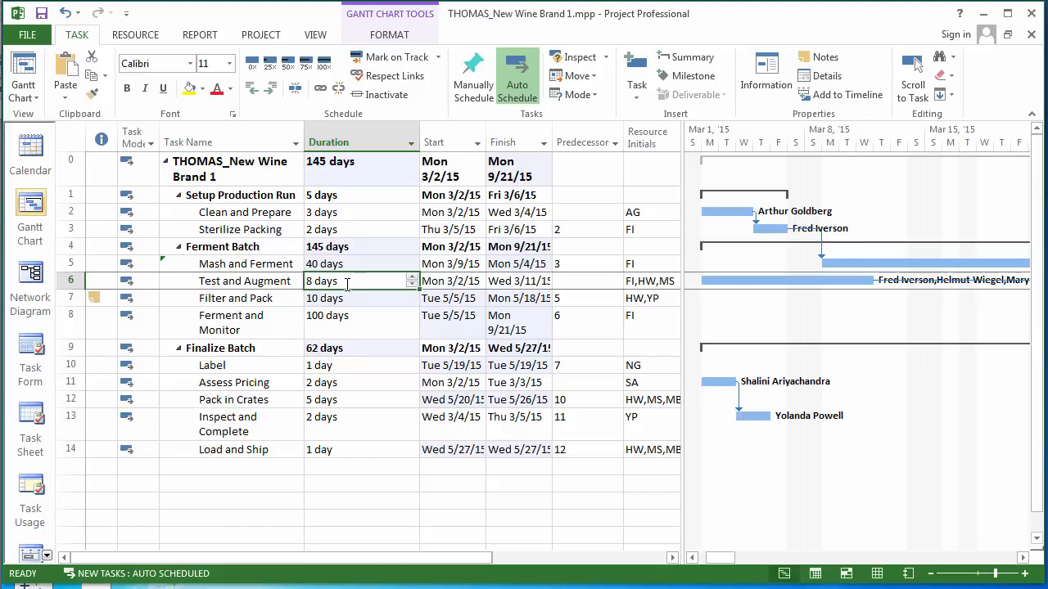
{"action": "left_click", "coordinate": [252, 36]}
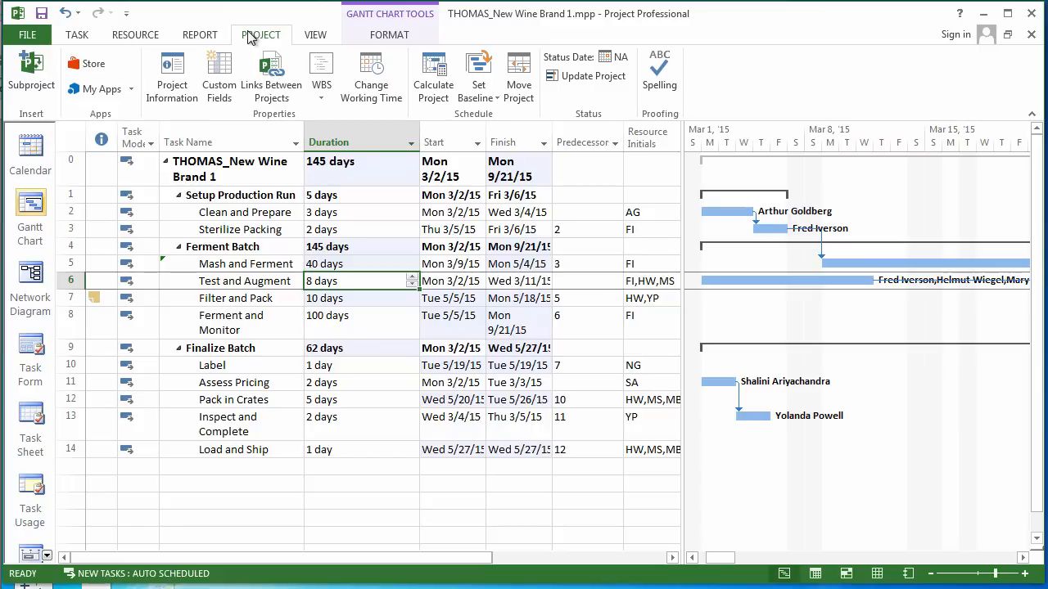
{"action": "left_click", "coordinate": [493, 99]}
{"action": "left_click", "coordinate": [486, 120]}
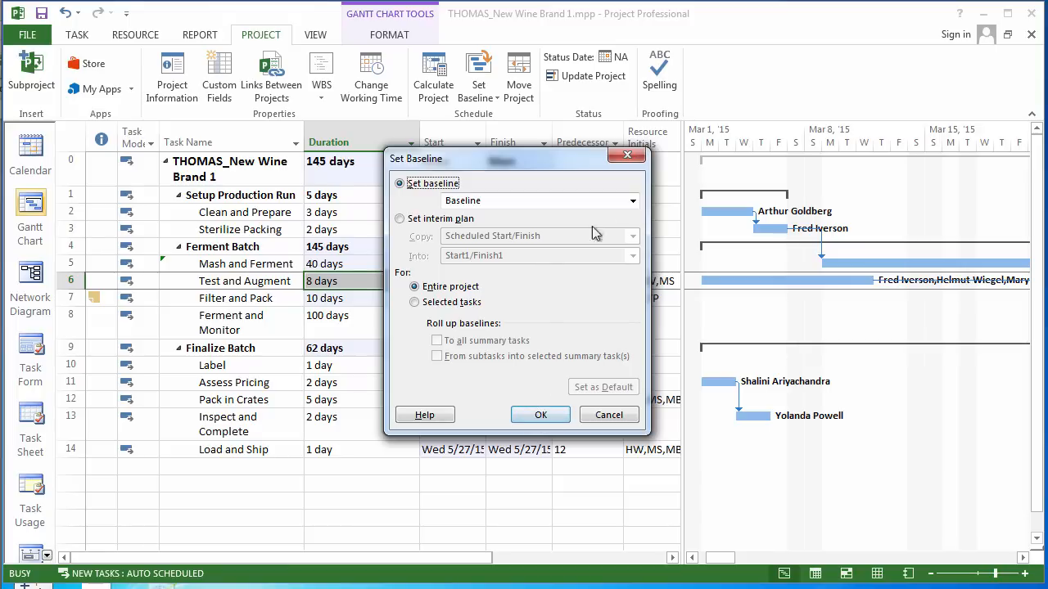
{"action": "left_click", "coordinate": [540, 414]}
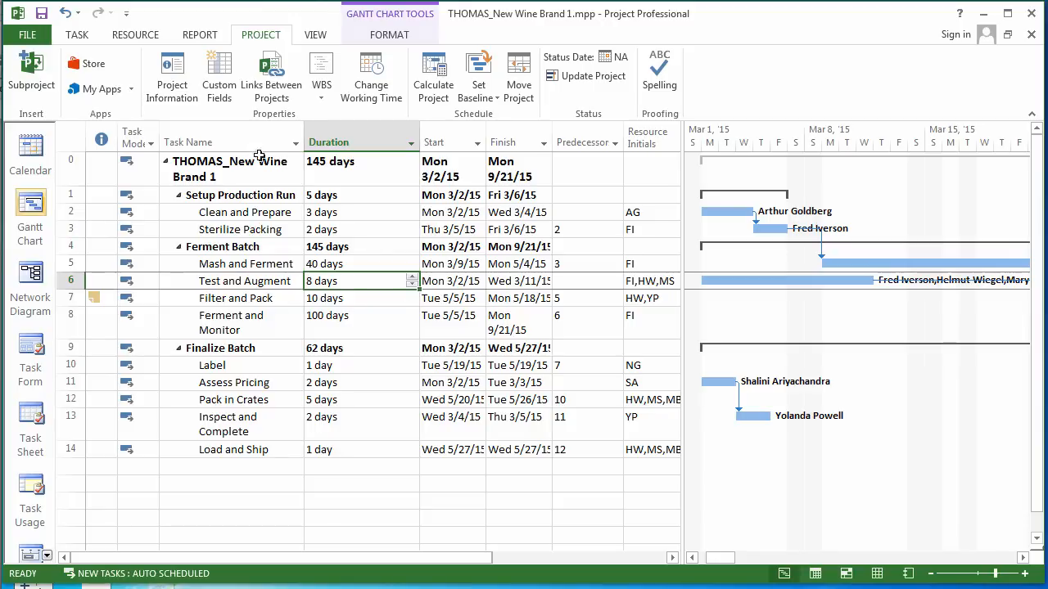
Step: View the task information of Mash and Ferment without changing it, and briefly show its details form beneath the Gantt Chart
{"action": "left_click", "coordinate": [77, 34]}
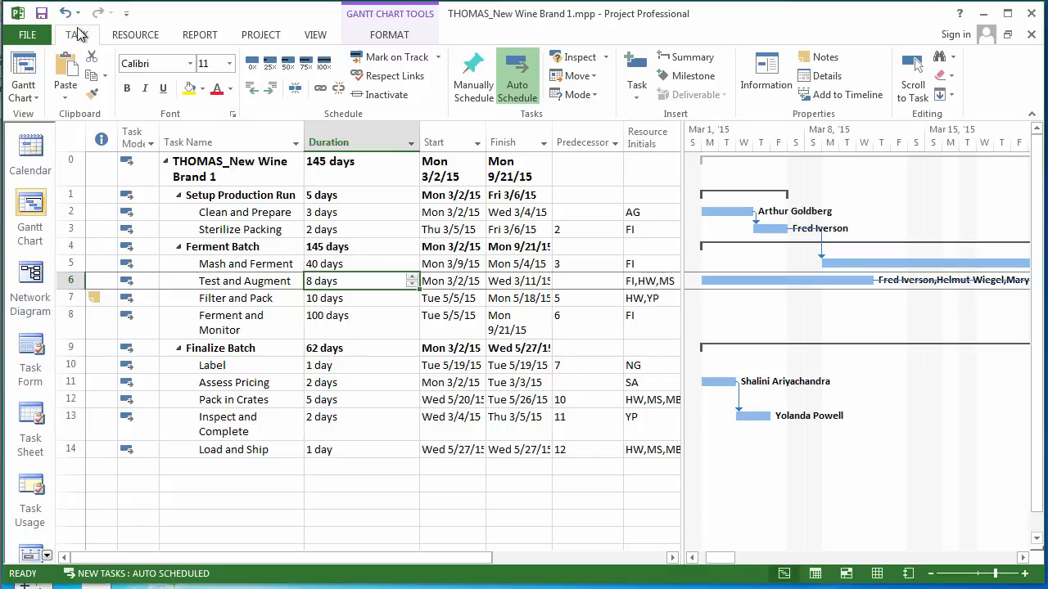
{"action": "left_click", "coordinate": [69, 264]}
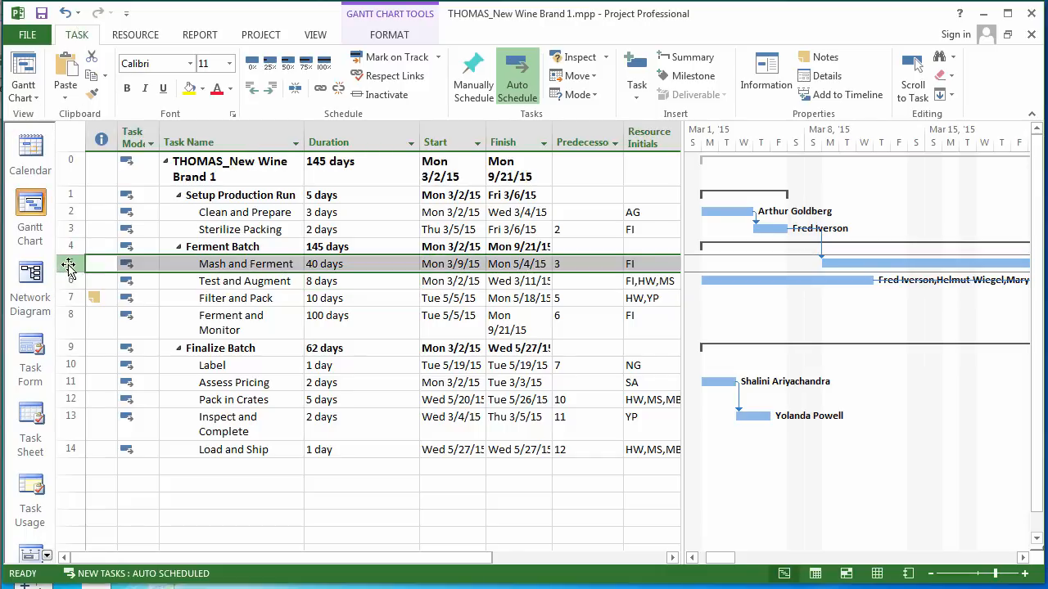
{"action": "double_click", "coordinate": [70, 266]}
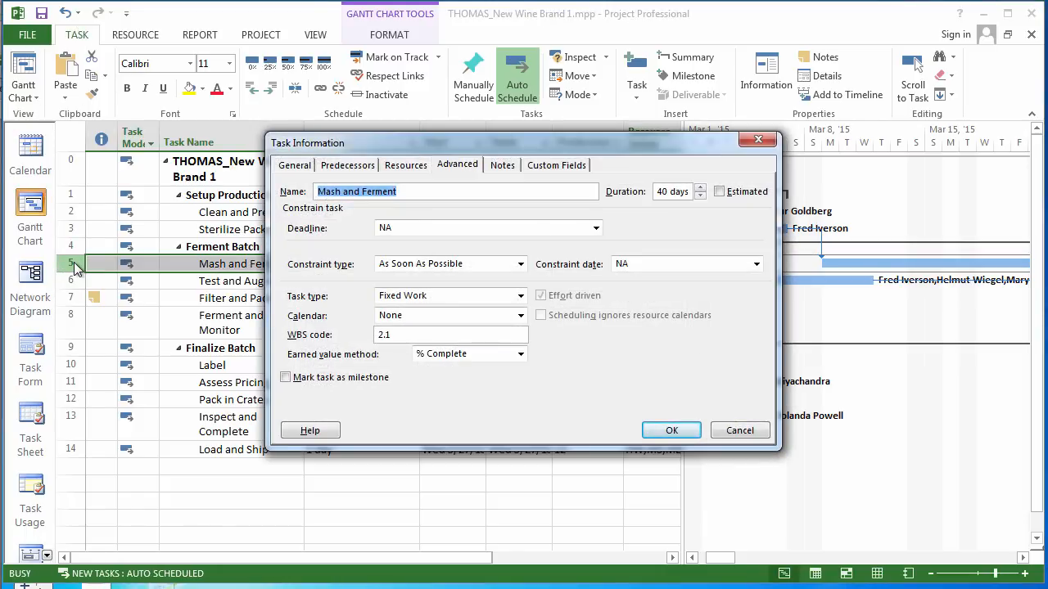
{"action": "left_click", "coordinate": [739, 433]}
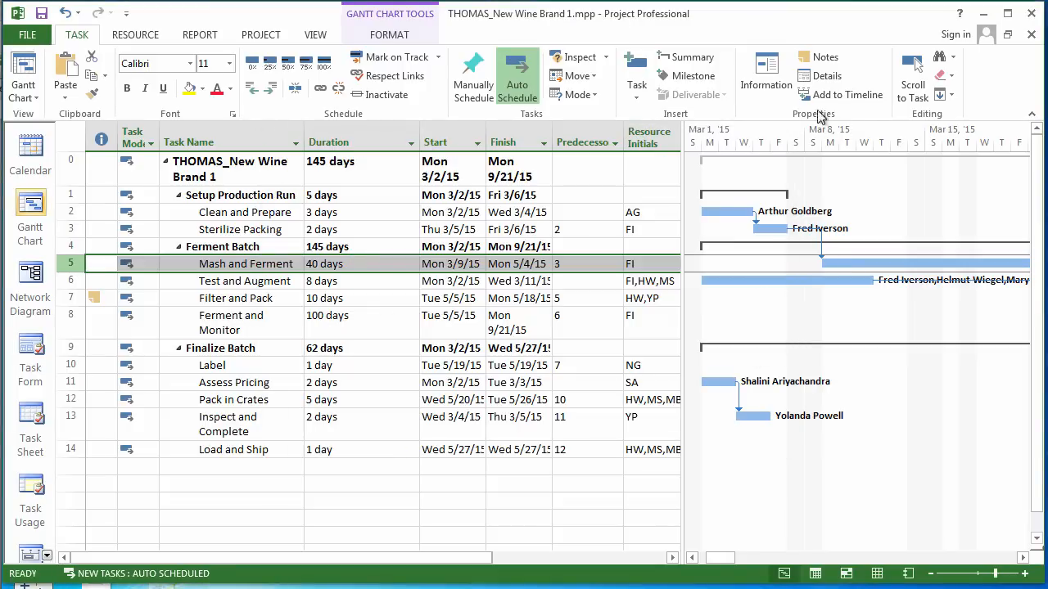
{"action": "left_click", "coordinate": [818, 75]}
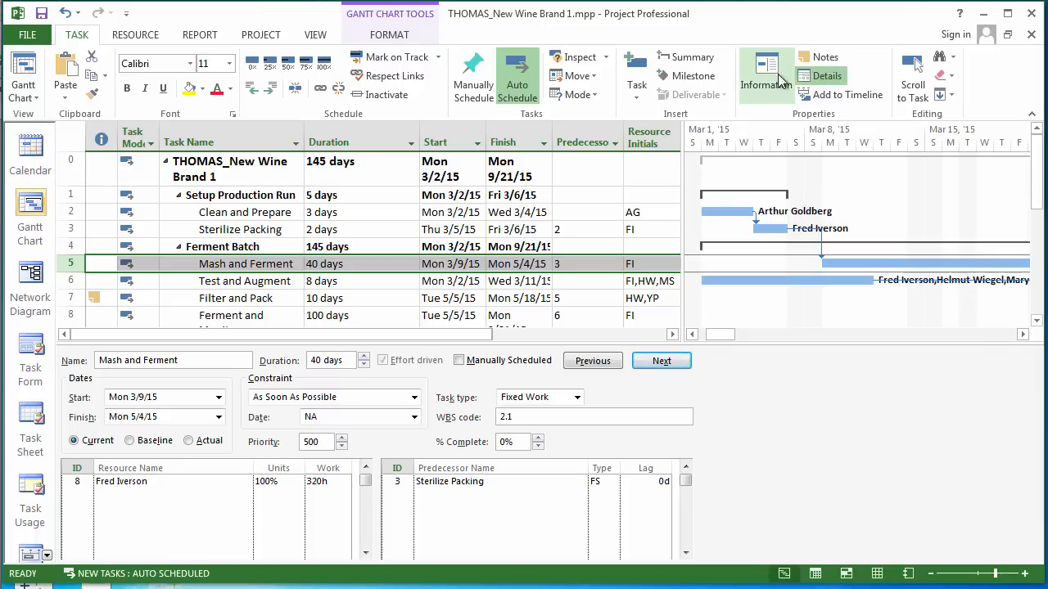
{"action": "left_click", "coordinate": [822, 76]}
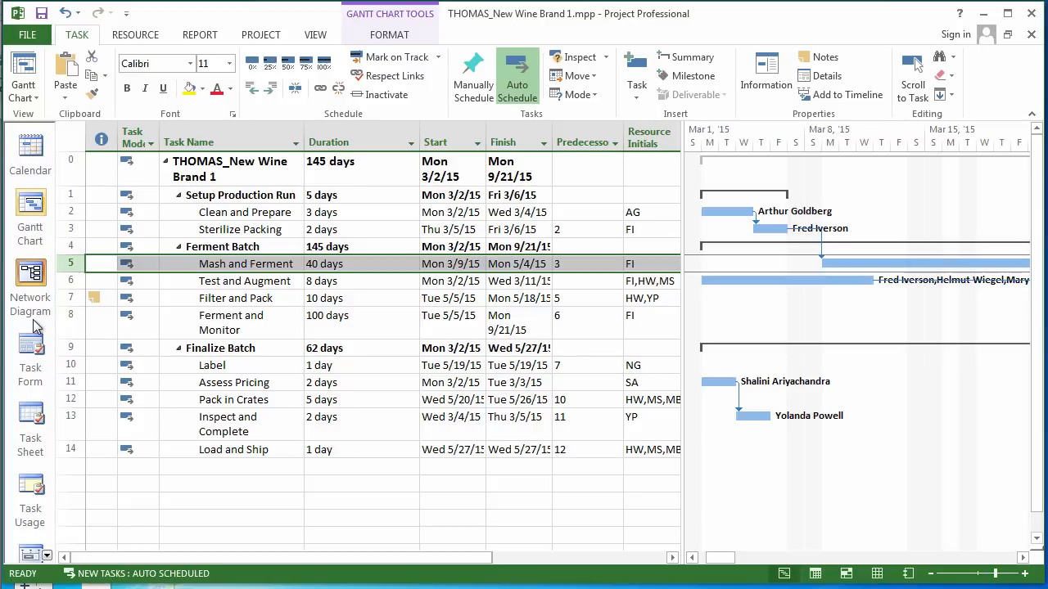
Step: Switch the Gantt Chart's task table from Entry to Cost
{"action": "right_click", "coordinate": [73, 139]}
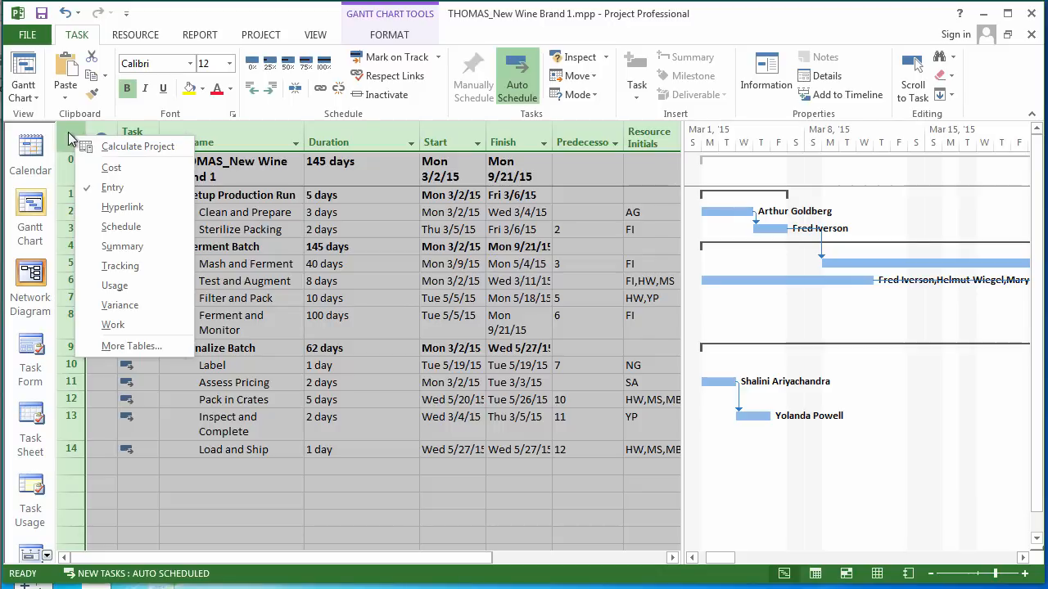
{"action": "left_click", "coordinate": [110, 167]}
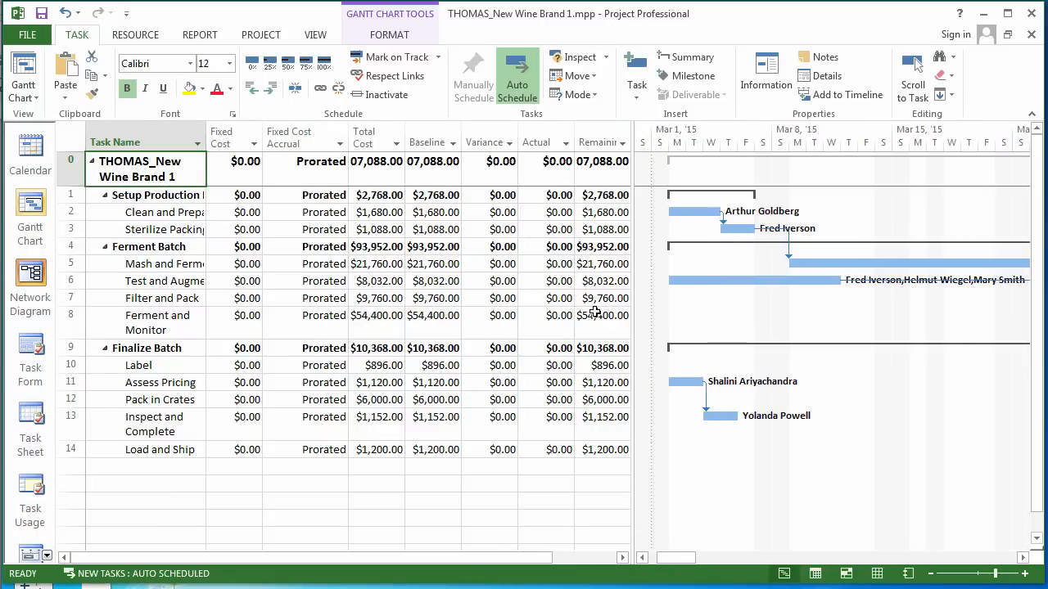
Step: Widen the Cost table's area beside the chart and fit the Total Cost, Baseline and Remaining columns to their contents
{"action": "left_click_drag", "start_coordinate": [634, 290], "coordinate": [766, 281]}
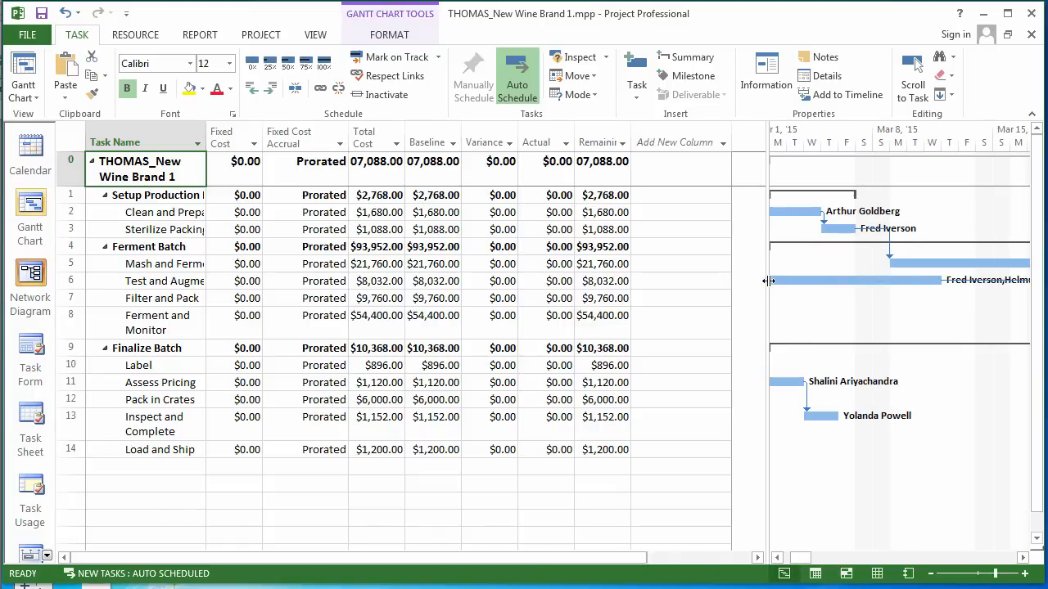
{"action": "double_click", "coordinate": [405, 143]}
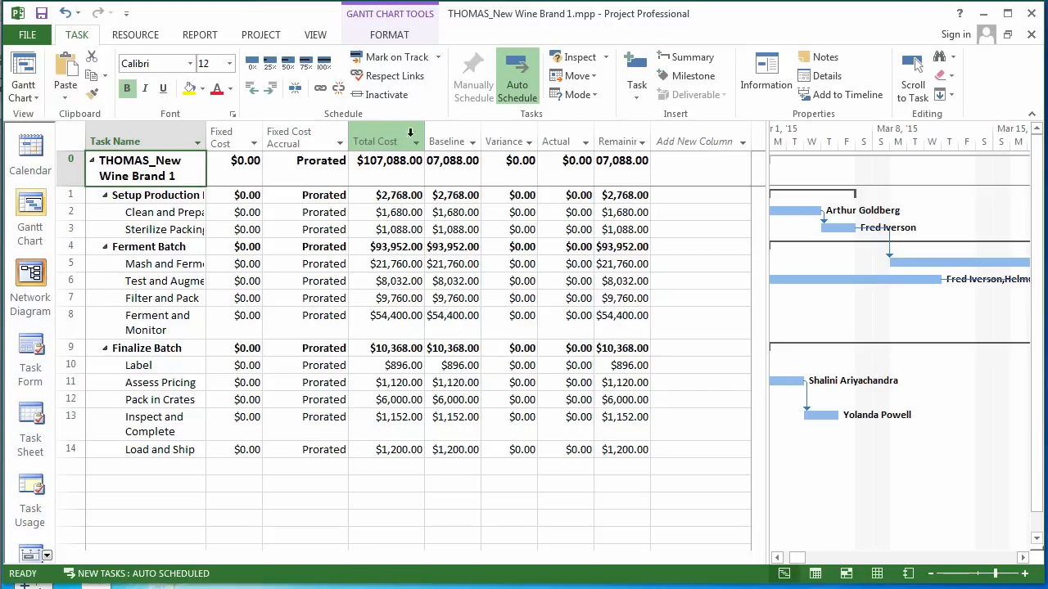
{"action": "double_click", "coordinate": [482, 138]}
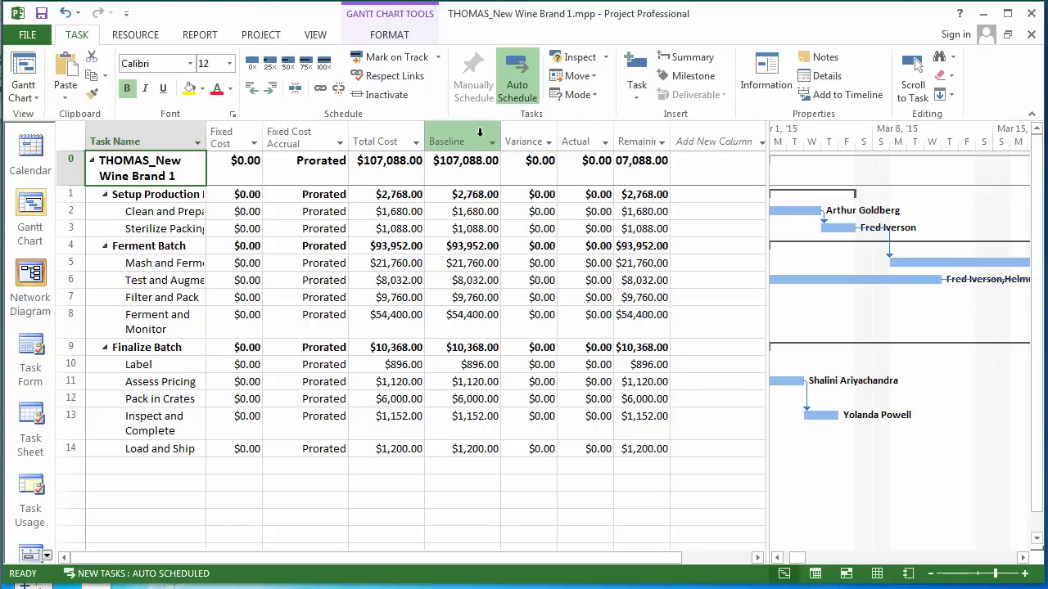
{"action": "double_click", "coordinate": [668, 132]}
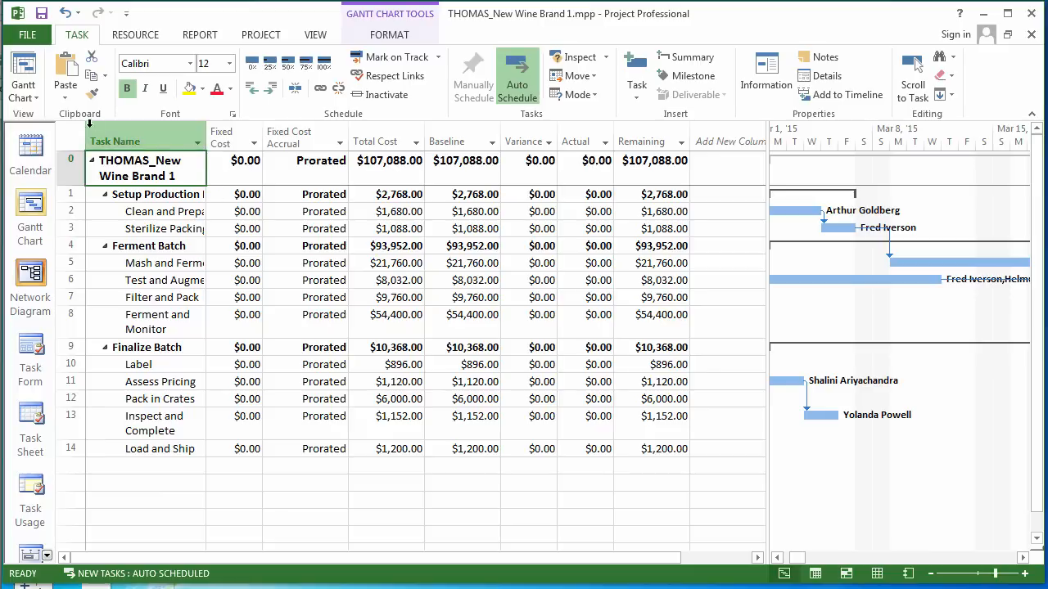
Step: Switch the task table to Summary and fit the Cost and Work columns to their contents
{"action": "right_click", "coordinate": [68, 137]}
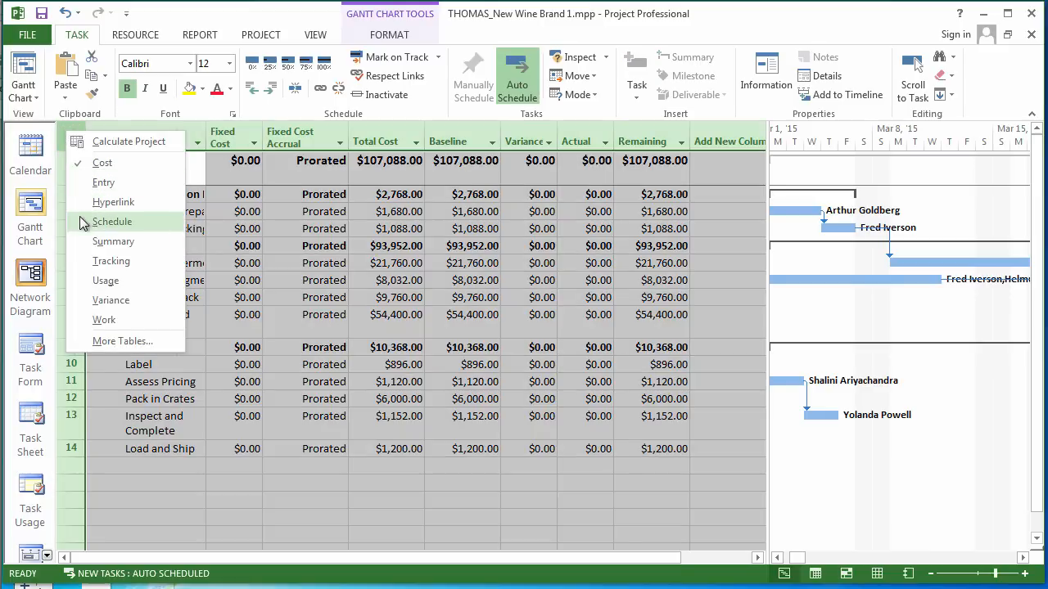
{"action": "left_click", "coordinate": [88, 248]}
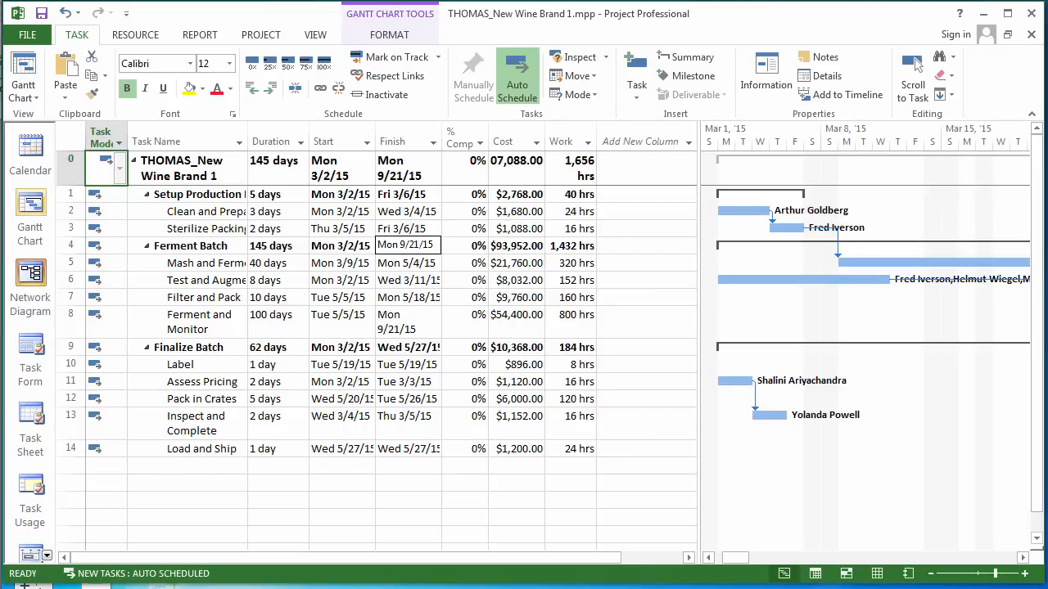
{"action": "double_click", "coordinate": [544, 122]}
{"action": "double_click", "coordinate": [616, 130]}
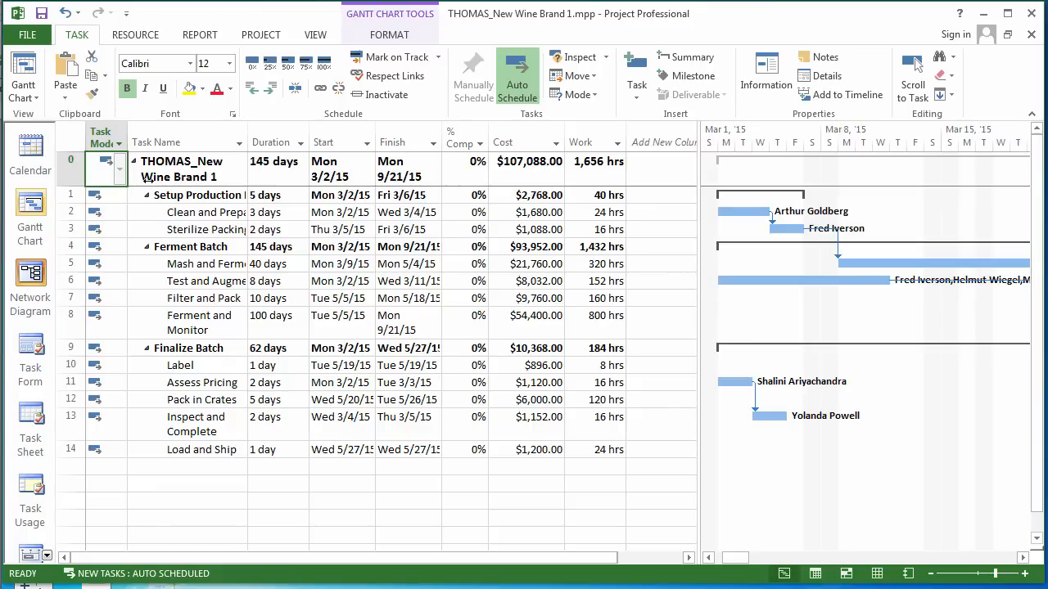
{"action": "left_click_drag", "start_coordinate": [150, 182], "coordinate": [609, 452]}
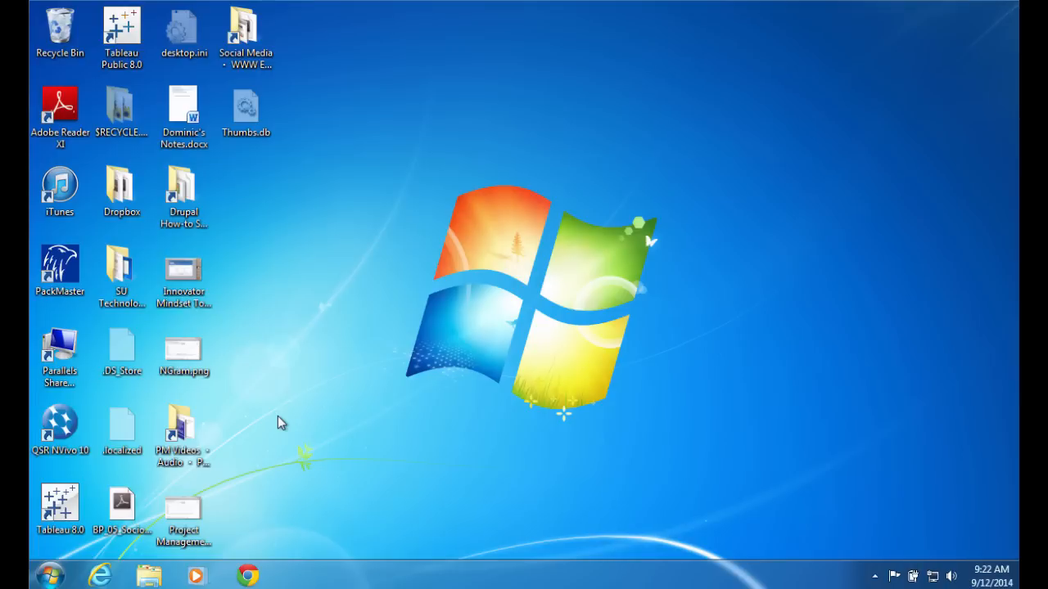
Step: Open the recent project file Thomas New Wine Brand 1 in Project 2013 from the Windows desktop
{"action": "left_click", "coordinate": [51, 578]}
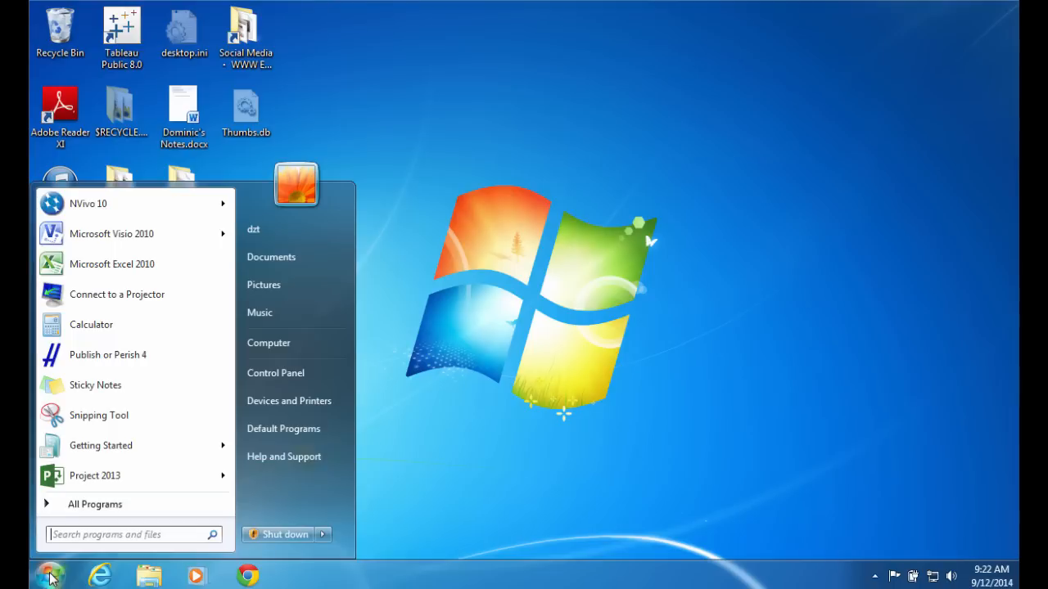
{"action": "mouse_move", "coordinate": [59, 475]}
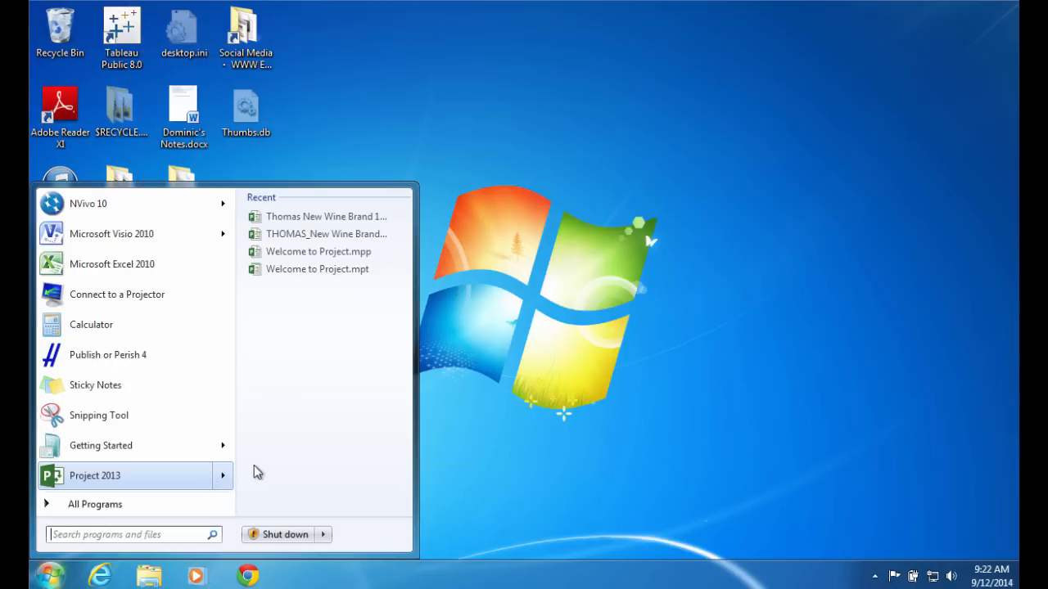
{"action": "left_click", "coordinate": [317, 218]}
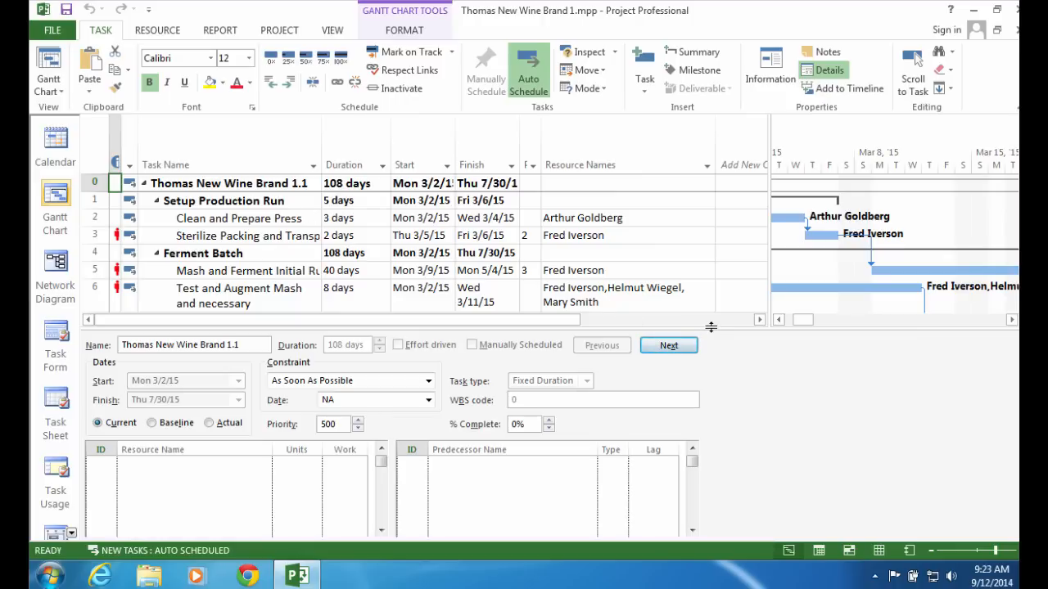
Step: Hide the task details form beneath the Gantt Chart and widen the Indicators column
{"action": "left_click_drag", "start_coordinate": [711, 327], "coordinate": [710, 541]}
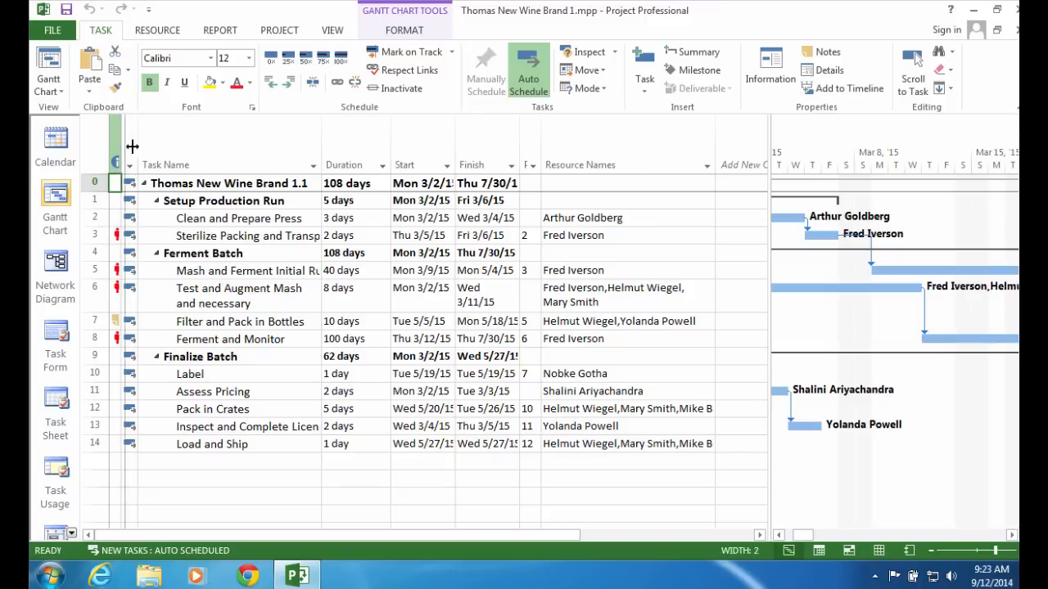
{"action": "left_click_drag", "start_coordinate": [131, 145], "coordinate": [140, 147]}
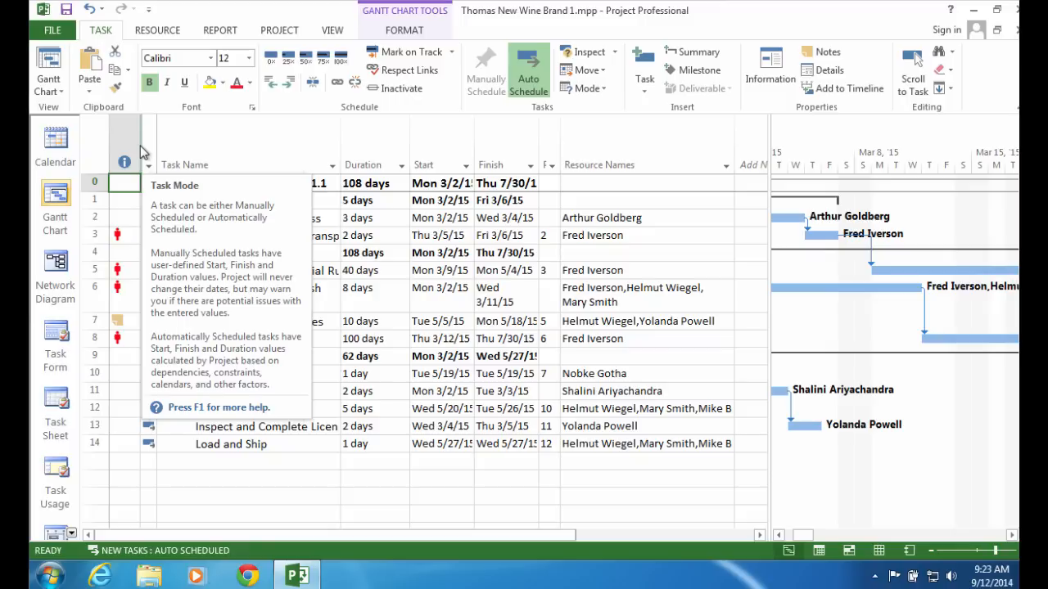
Step: Display the Resource Sheet to review the resources' rates, groups and overallocation indicators
{"action": "left_click", "coordinate": [149, 32]}
{"action": "left_click", "coordinate": [53, 88]}
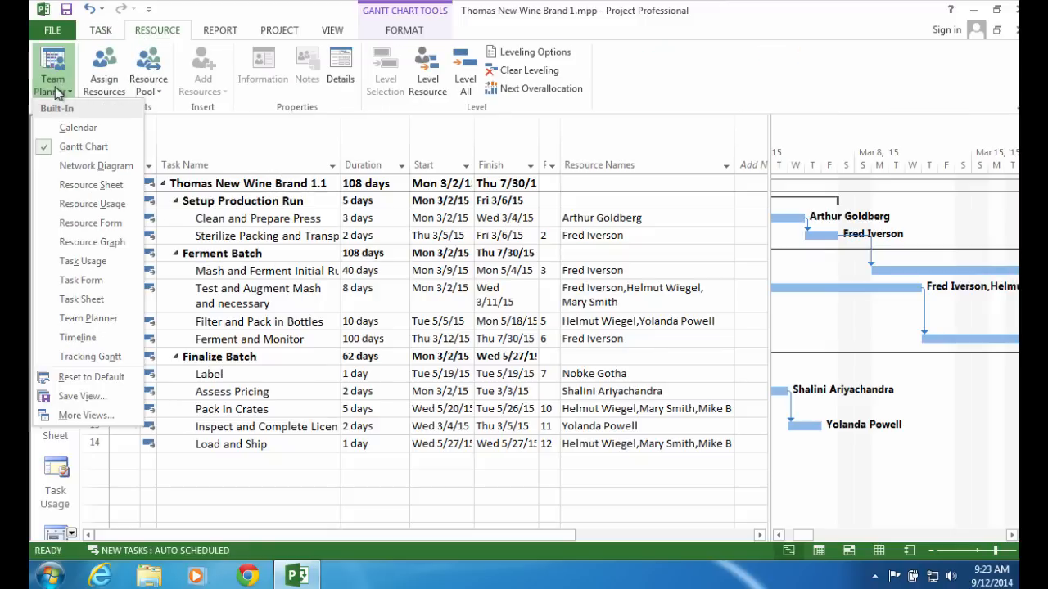
{"action": "left_click", "coordinate": [67, 185]}
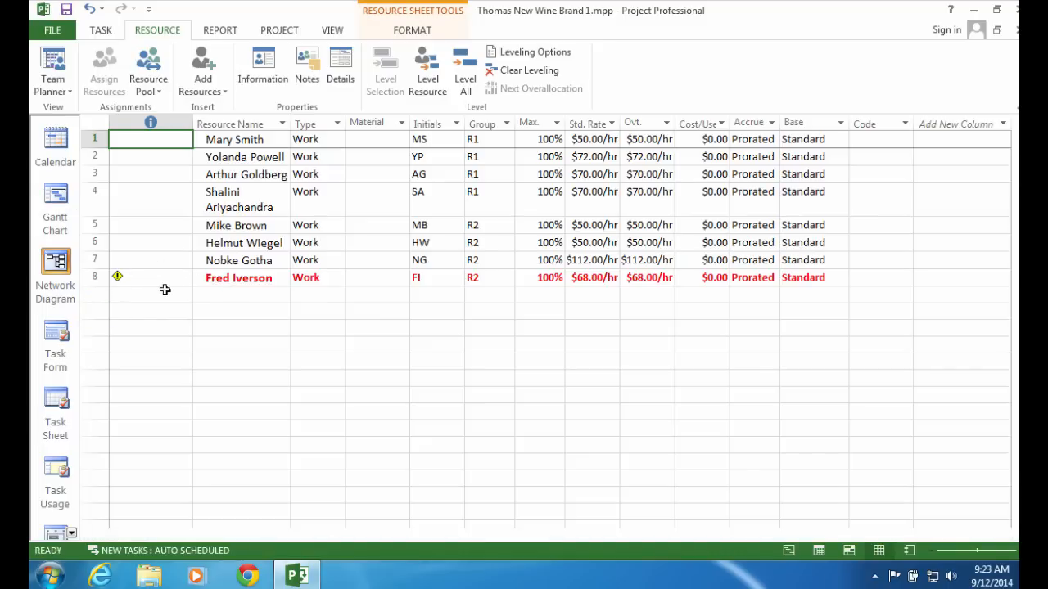
Step: Return to the Gantt Chart, enlarge its chart area and zoom the timescale to the entire project
{"action": "left_click", "coordinate": [56, 197]}
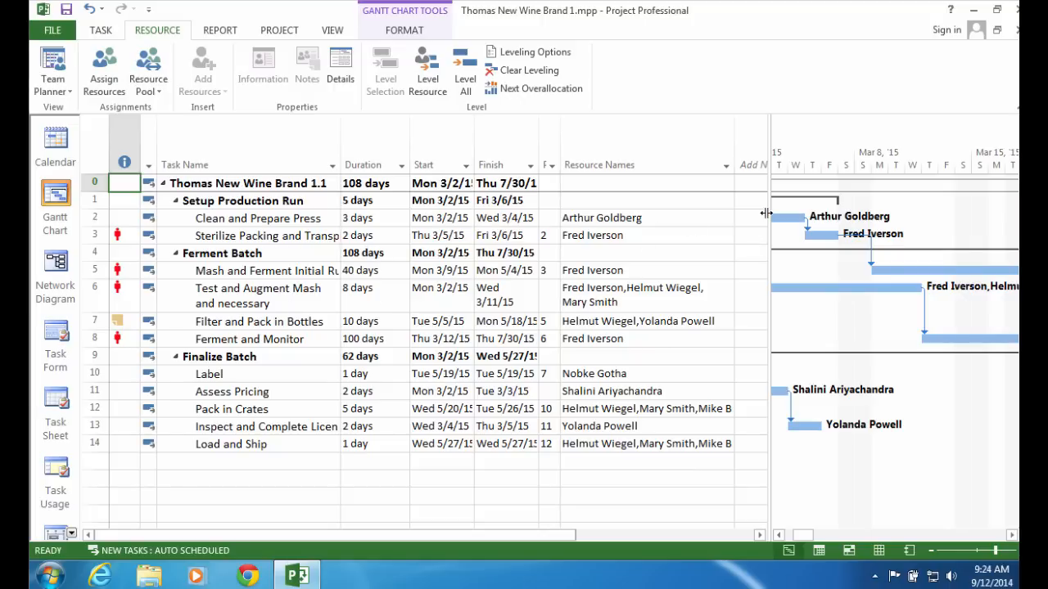
{"action": "left_click_drag", "start_coordinate": [768, 214], "coordinate": [223, 221]}
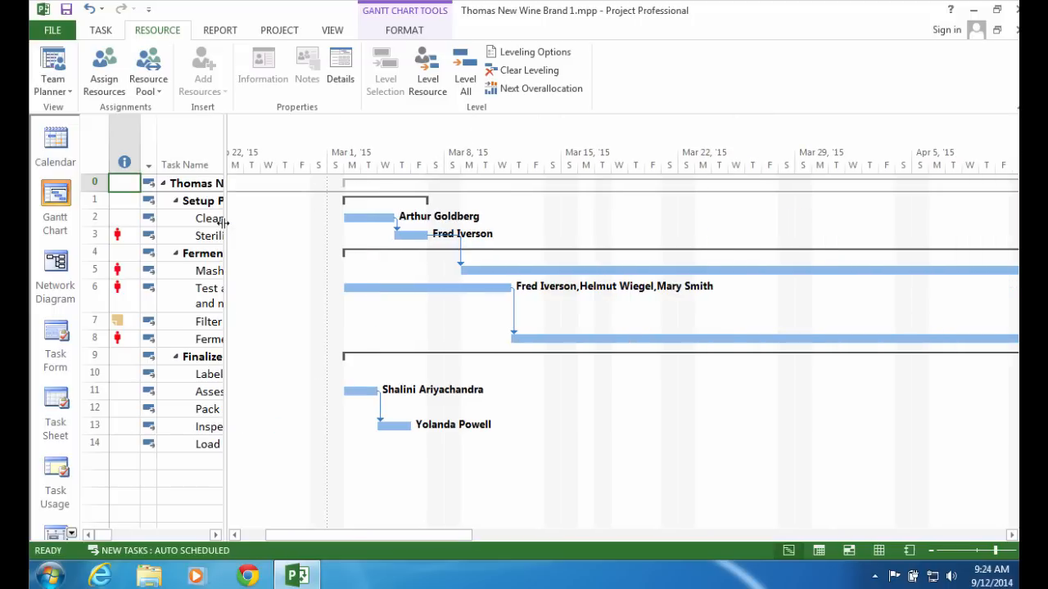
{"action": "right_click", "coordinate": [491, 141]}
{"action": "left_click", "coordinate": [513, 167]}
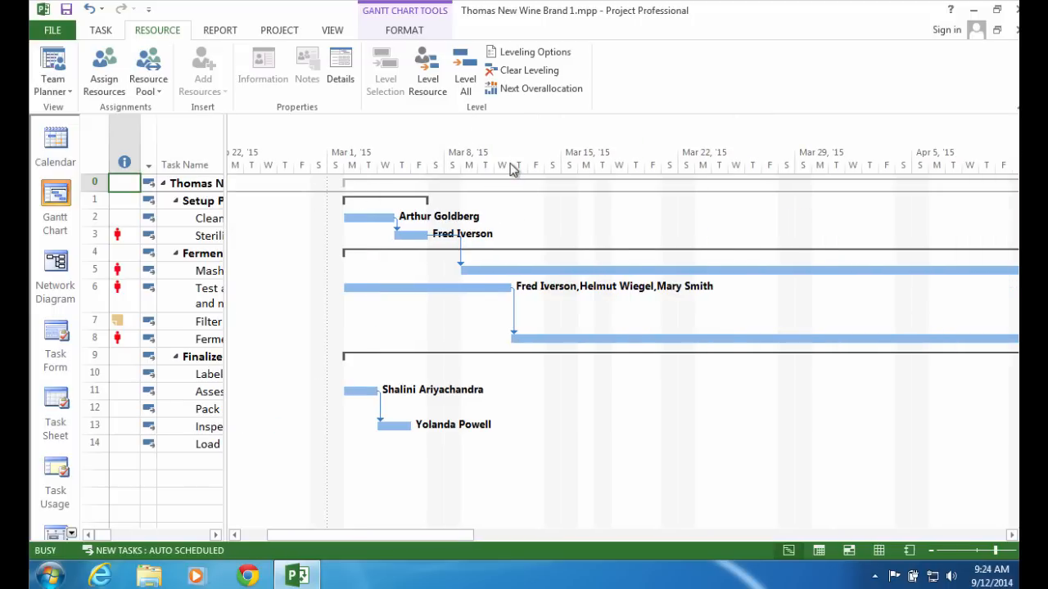
{"action": "left_click", "coordinate": [440, 309]}
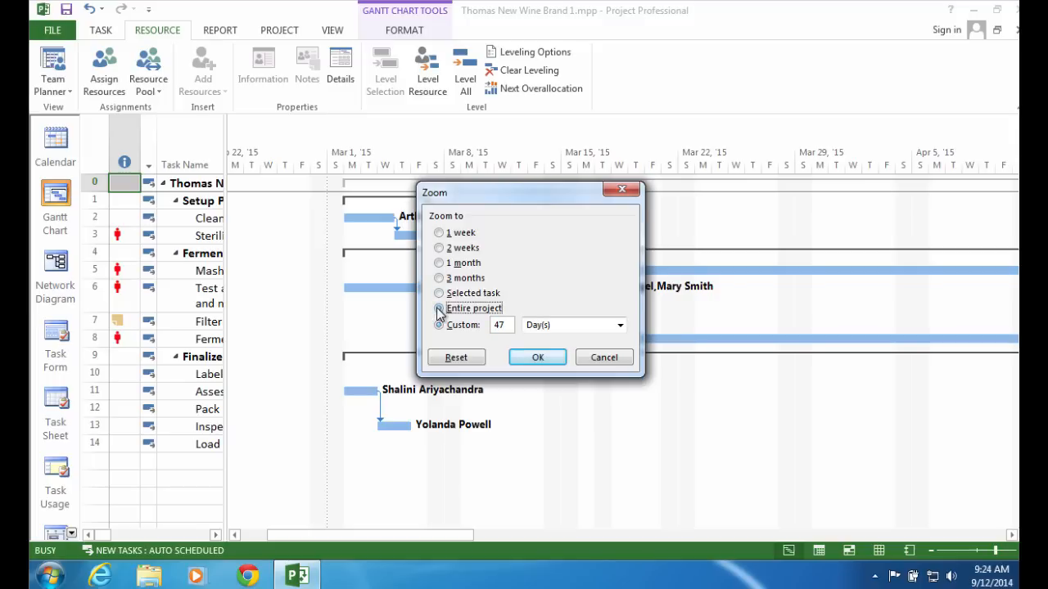
{"action": "left_click", "coordinate": [536, 357]}
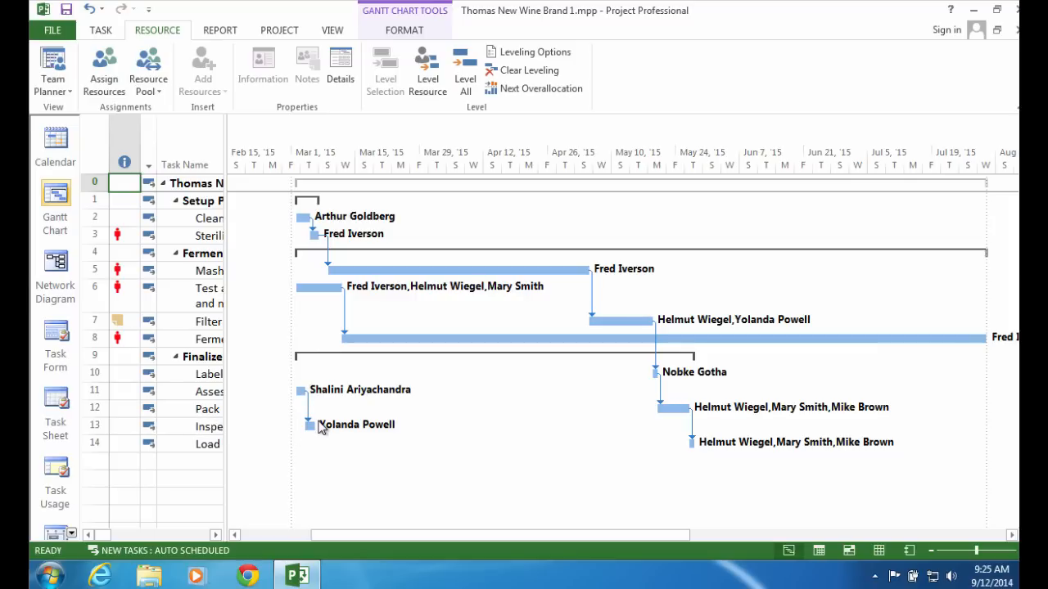
Step: Show the Tracking Gantt with a larger chart area, zoomed to the entire project, and select the Assess Pricing bar
{"action": "left_click", "coordinate": [72, 534]}
{"action": "left_click", "coordinate": [56, 469]}
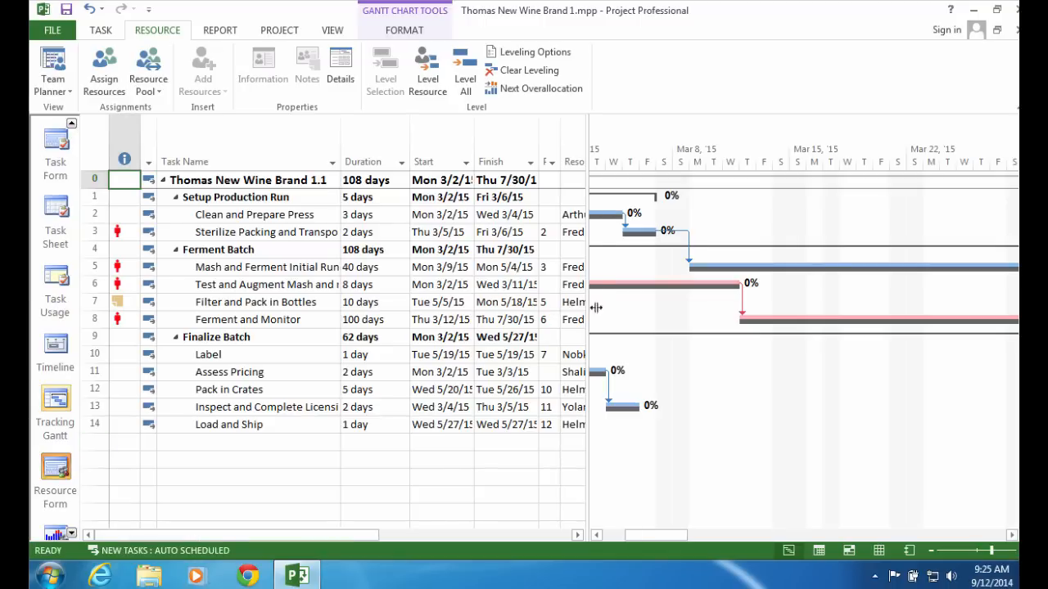
{"action": "left_click", "coordinate": [450, 299]}
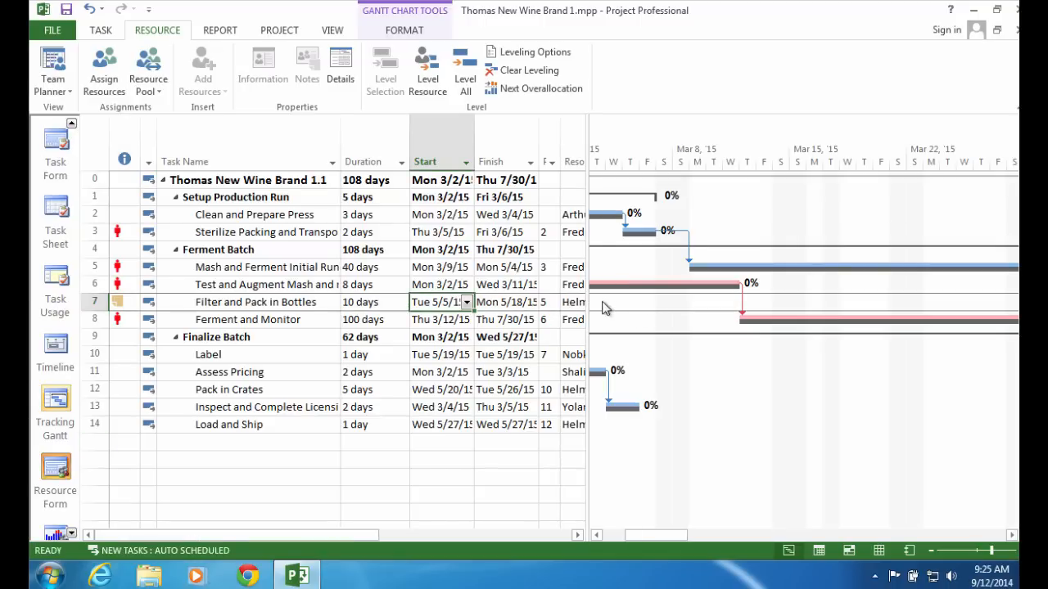
{"action": "left_click_drag", "start_coordinate": [586, 294], "coordinate": [303, 284]}
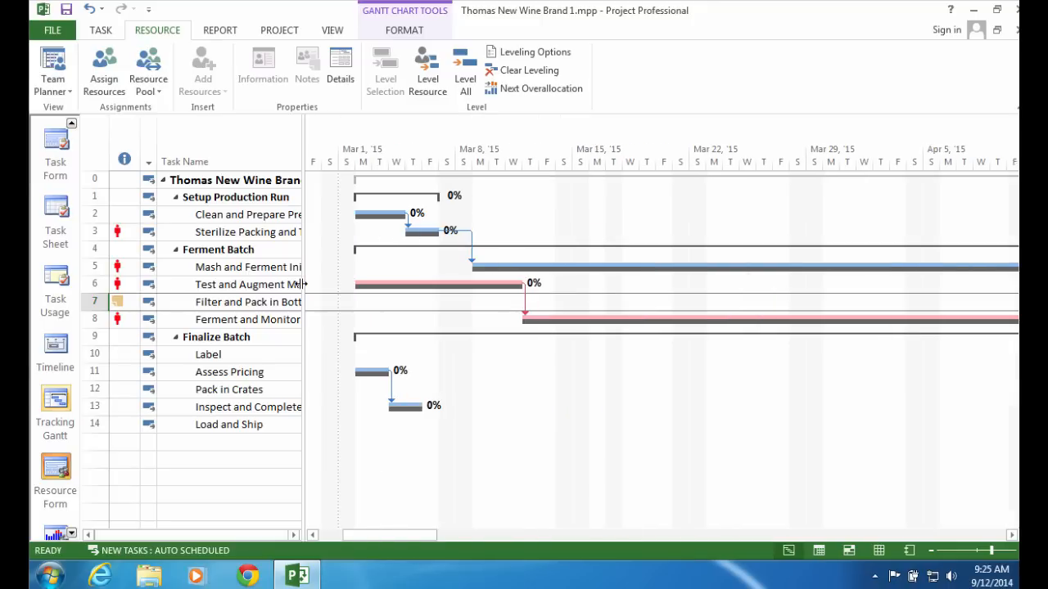
{"action": "right_click", "coordinate": [516, 137]}
{"action": "left_click", "coordinate": [530, 163]}
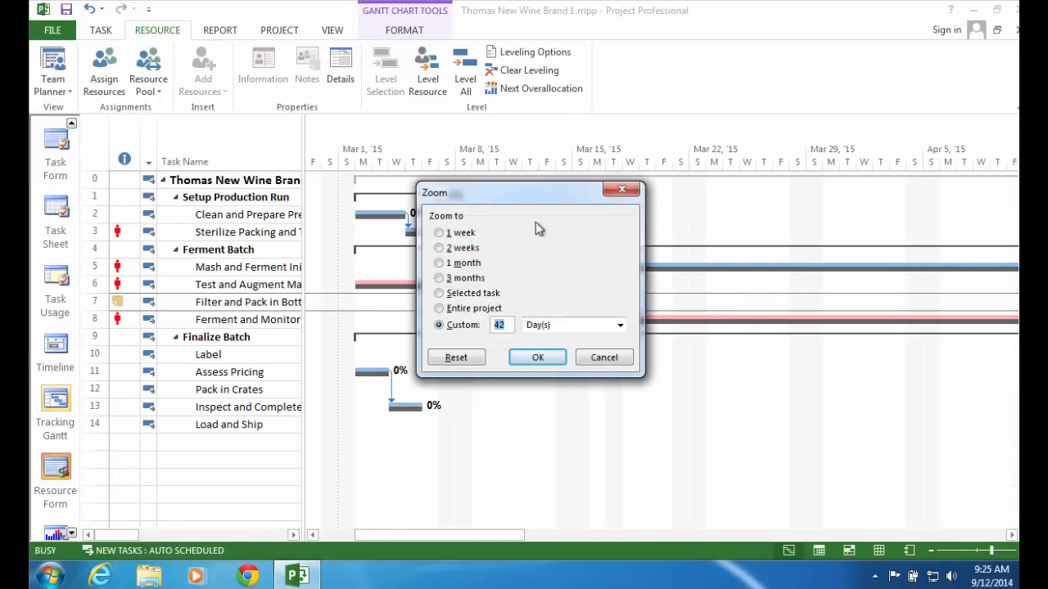
{"action": "left_click", "coordinate": [440, 309]}
{"action": "left_click", "coordinate": [536, 356]}
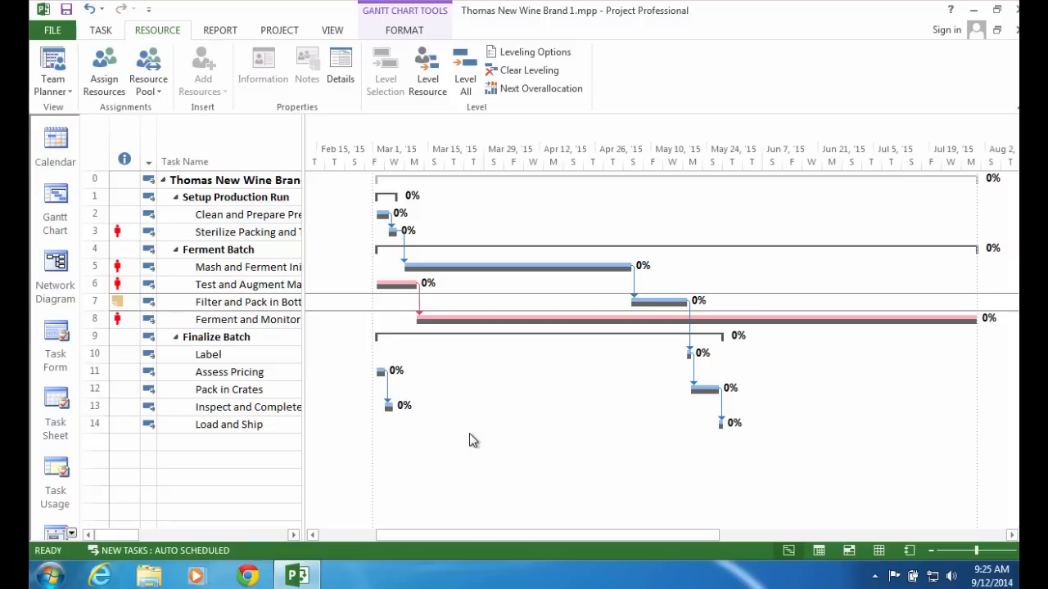
{"action": "left_click", "coordinate": [382, 375]}
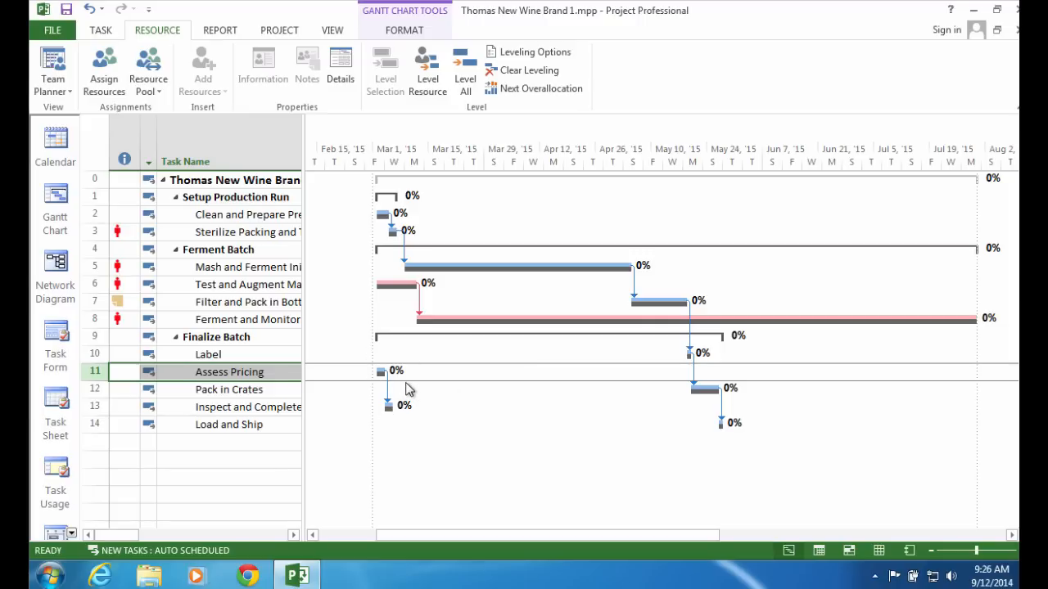
Step: Review the task sequence and critical tasks in the Network Diagram, including the box details of Inspect and Complete Licensing
{"action": "left_click", "coordinate": [54, 264]}
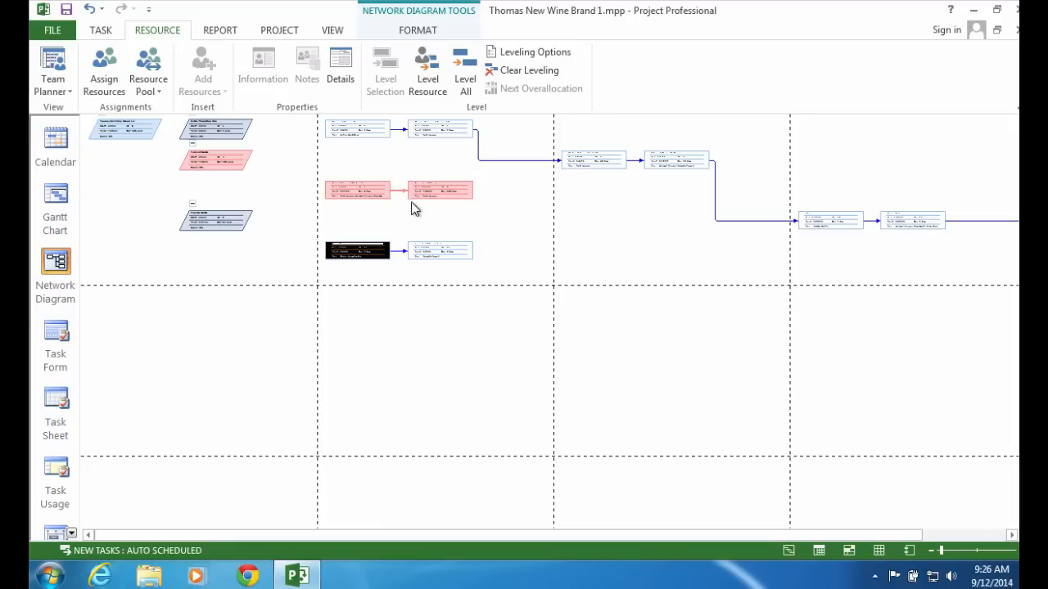
{"action": "scroll", "coordinate": [549, 290], "scroll_direction": "right", "scroll_amount": 5}
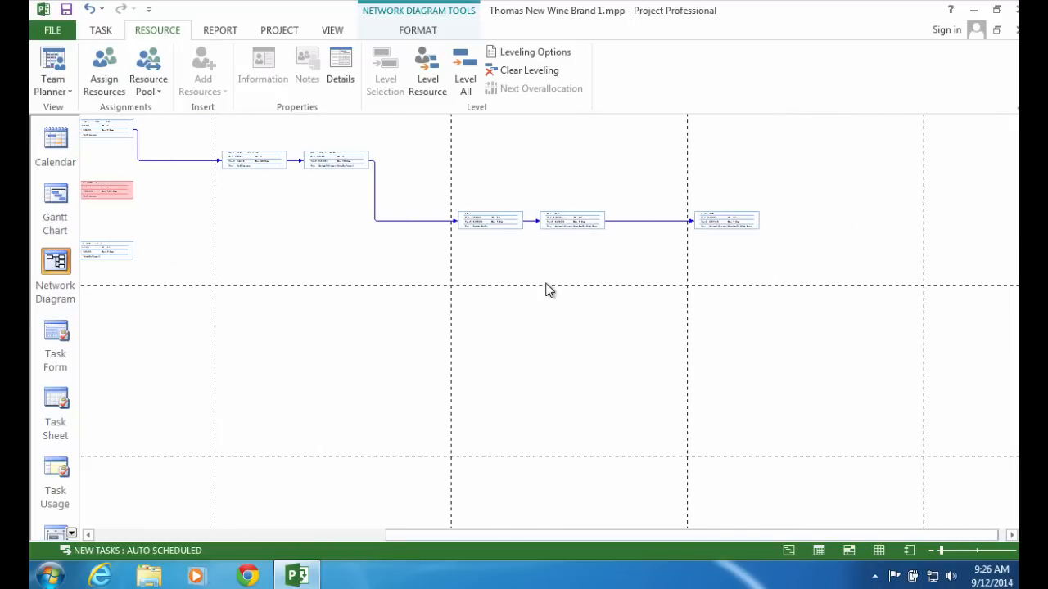
{"action": "scroll", "coordinate": [548, 290], "scroll_direction": "left", "scroll_amount": 5}
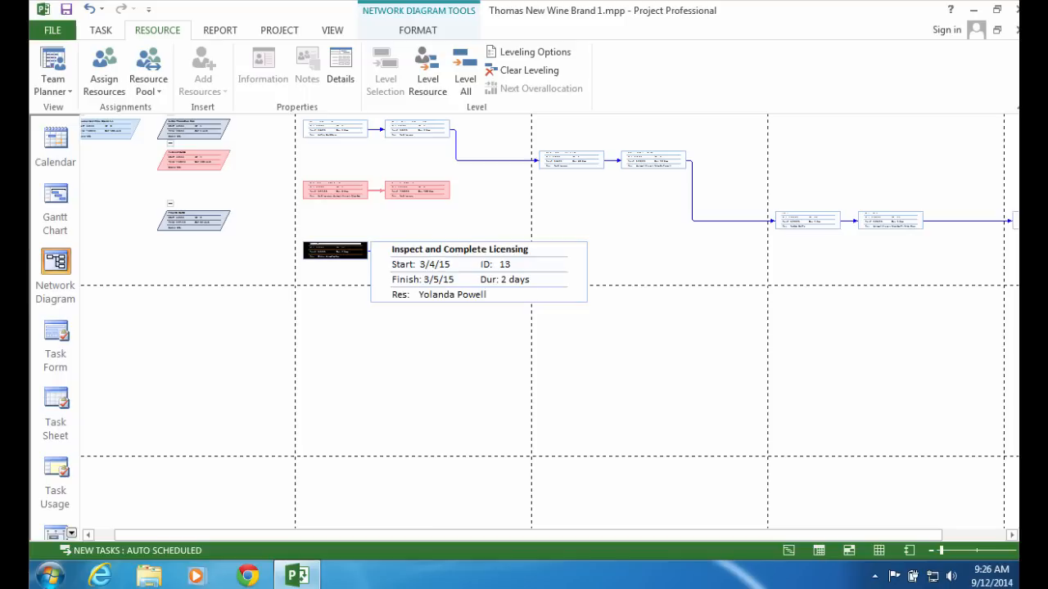
Step: Return to the Gantt Chart, enlarge its table area and widen the Task Name column to show the full task names
{"action": "left_click", "coordinate": [57, 200]}
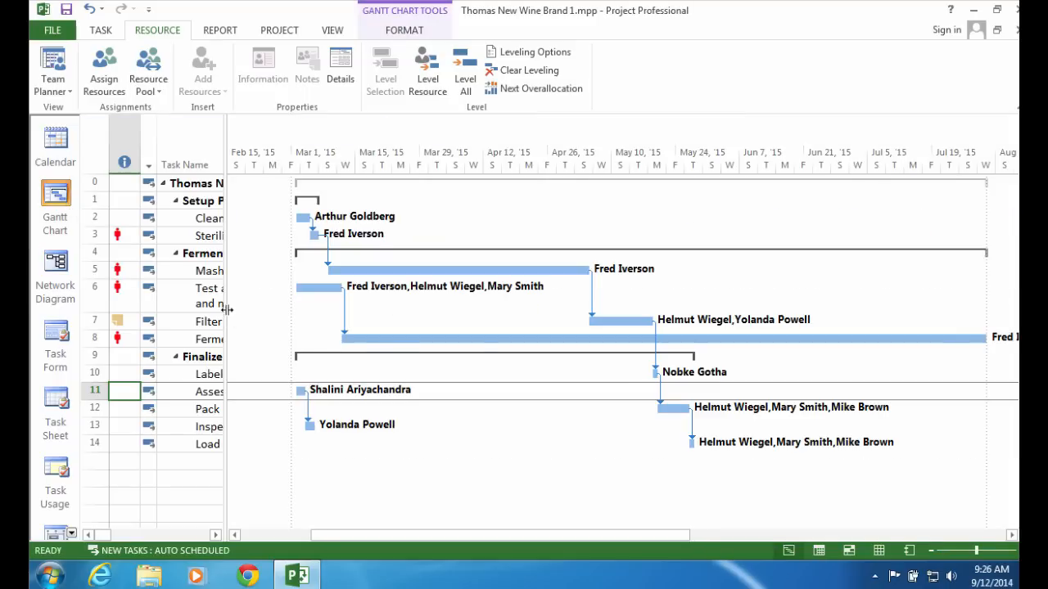
{"action": "left_click_drag", "start_coordinate": [226, 312], "coordinate": [768, 325]}
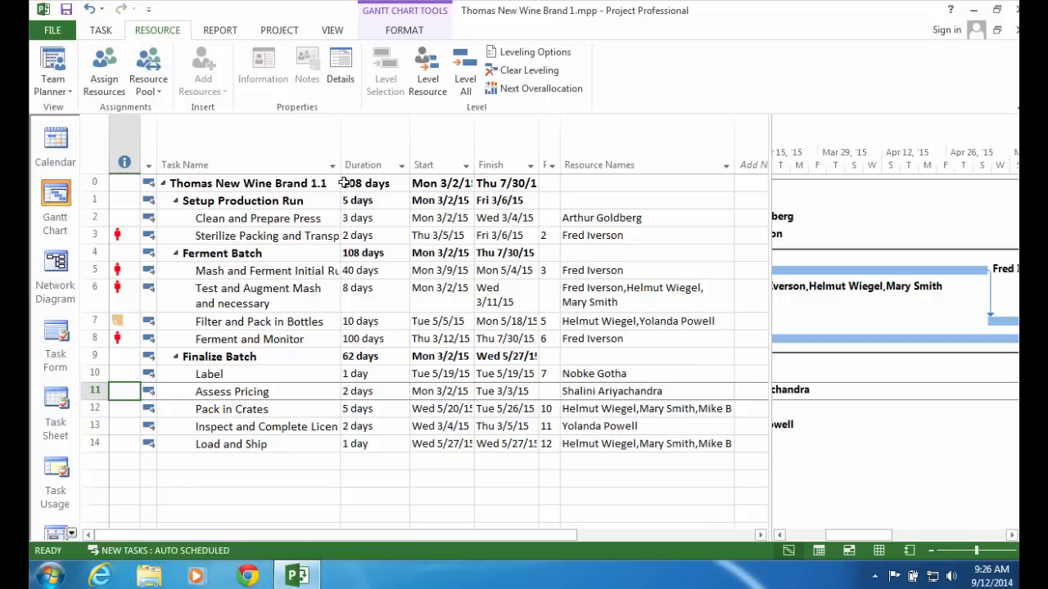
{"action": "left_click_drag", "start_coordinate": [341, 166], "coordinate": [424, 158]}
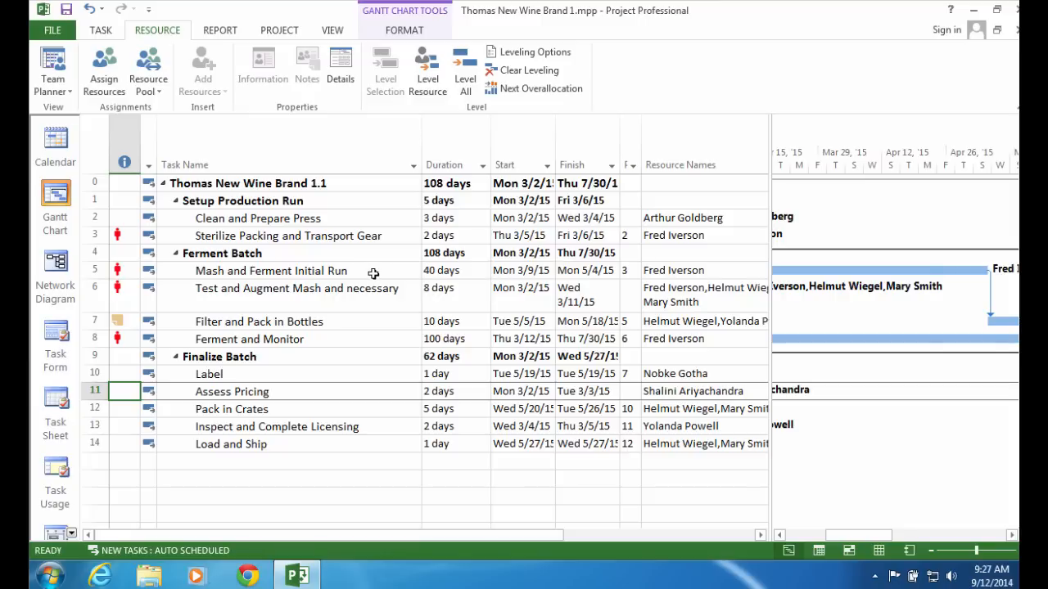
Step: Rename task 6 as "Test and Augment Mash as necessary" in its task information
{"action": "double_click", "coordinate": [332, 284]}
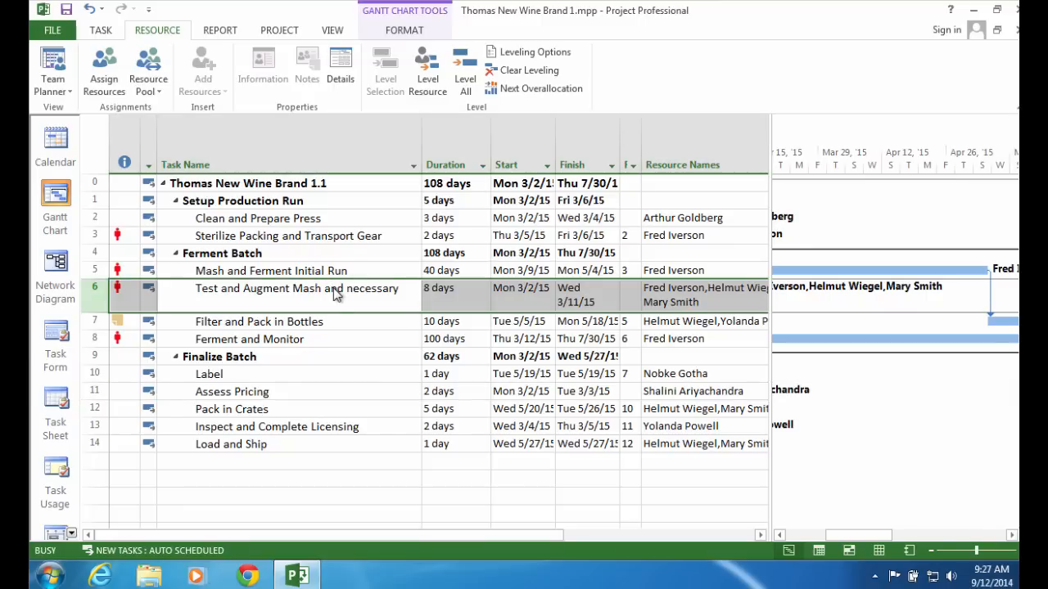
{"action": "double_click", "coordinate": [440, 182]}
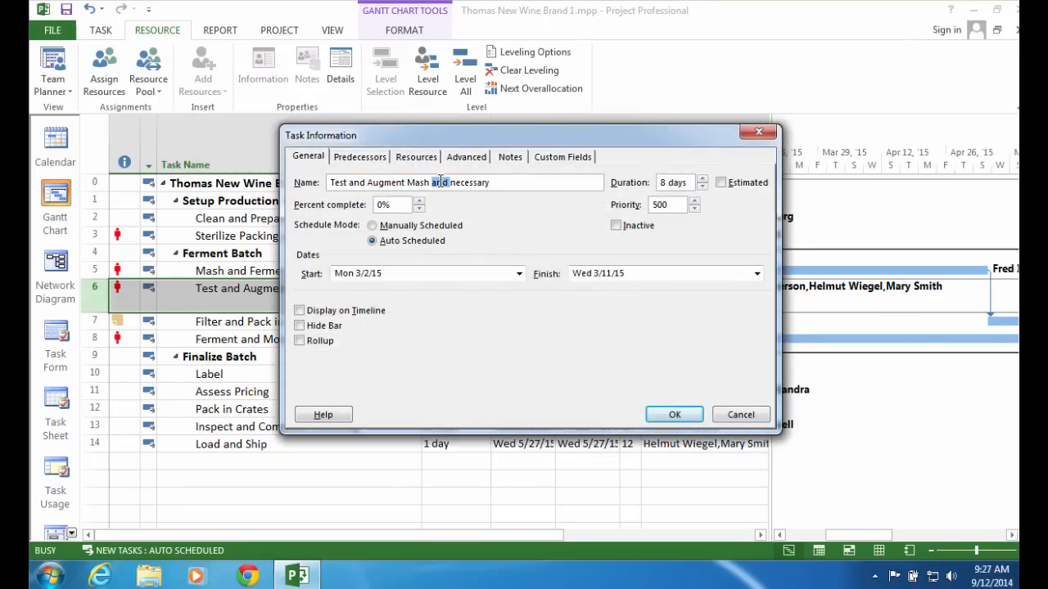
{"action": "type", "text": "as"}
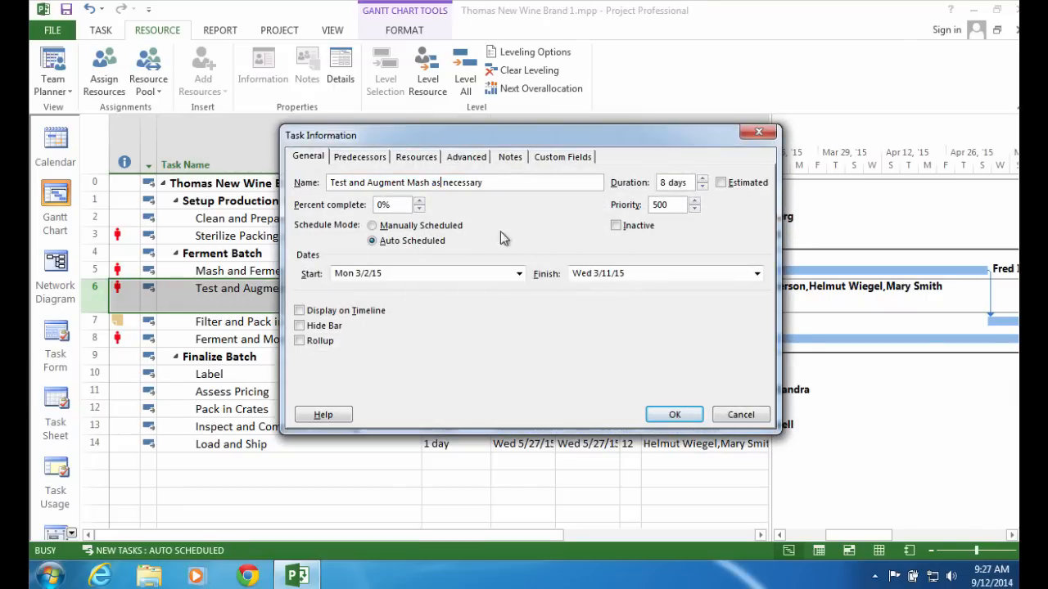
{"action": "left_click", "coordinate": [672, 414]}
Step: Set the predecessor of Test and Augment Mash as necessary to 5 and of Filter and Pack in Bottles to 6
{"action": "left_click", "coordinate": [624, 286]}
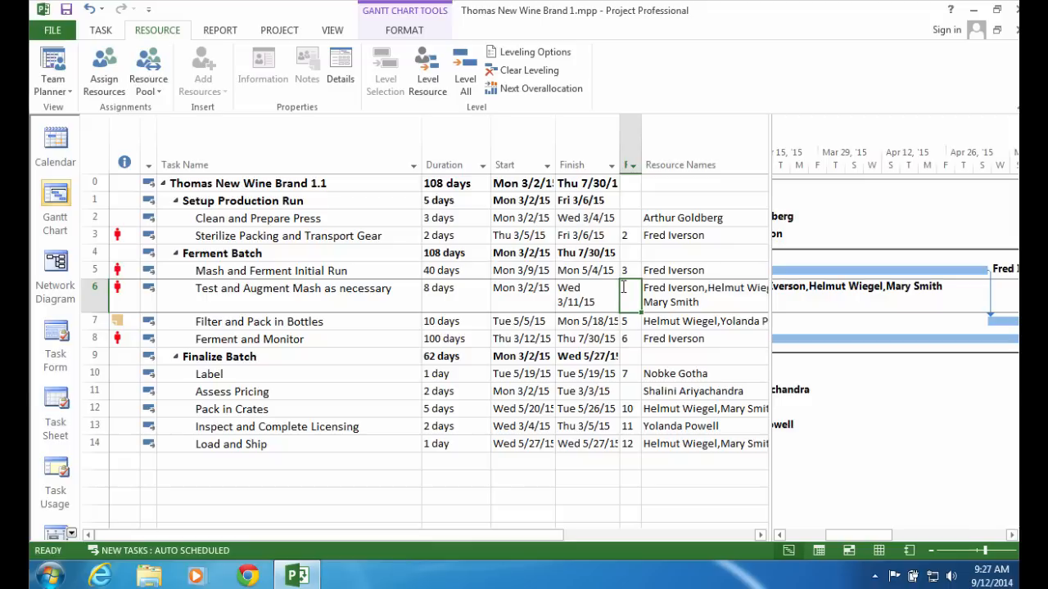
{"action": "type", "text": "5"}
{"action": "key", "text": "Return"}
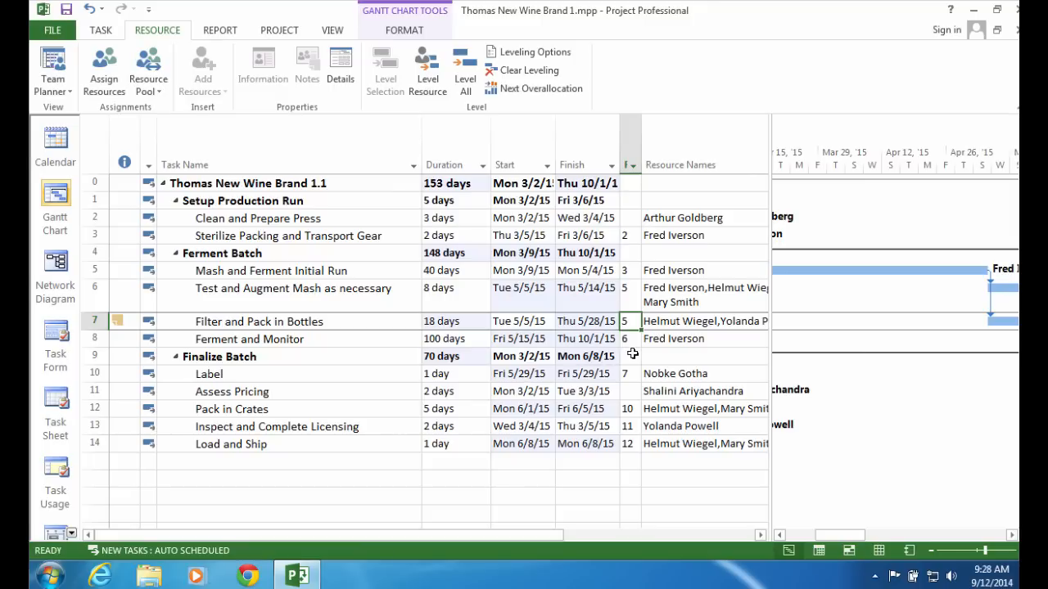
{"action": "type", "text": "6"}
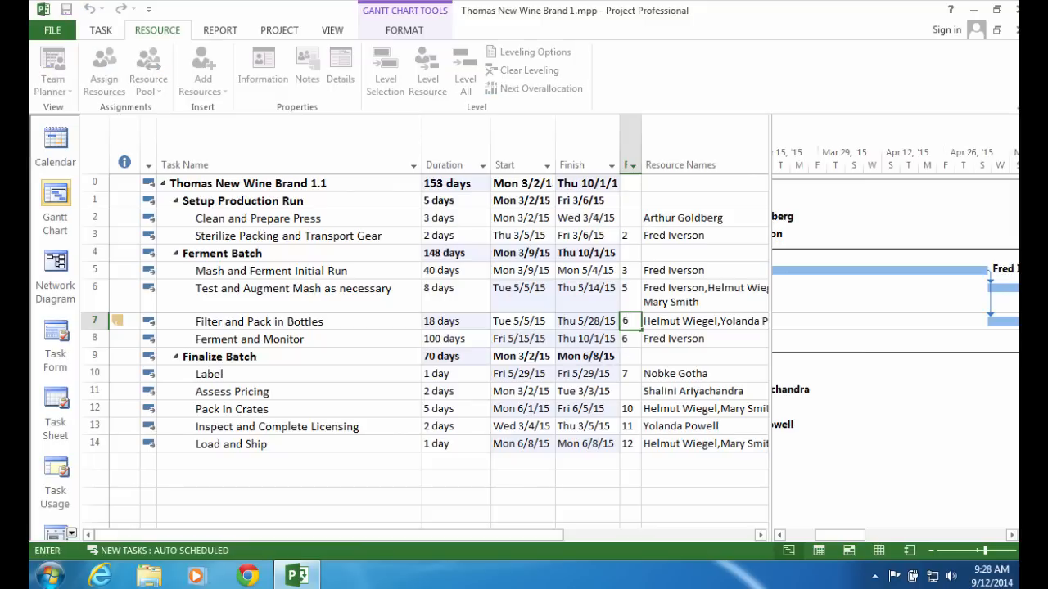
{"action": "key", "text": "Return"}
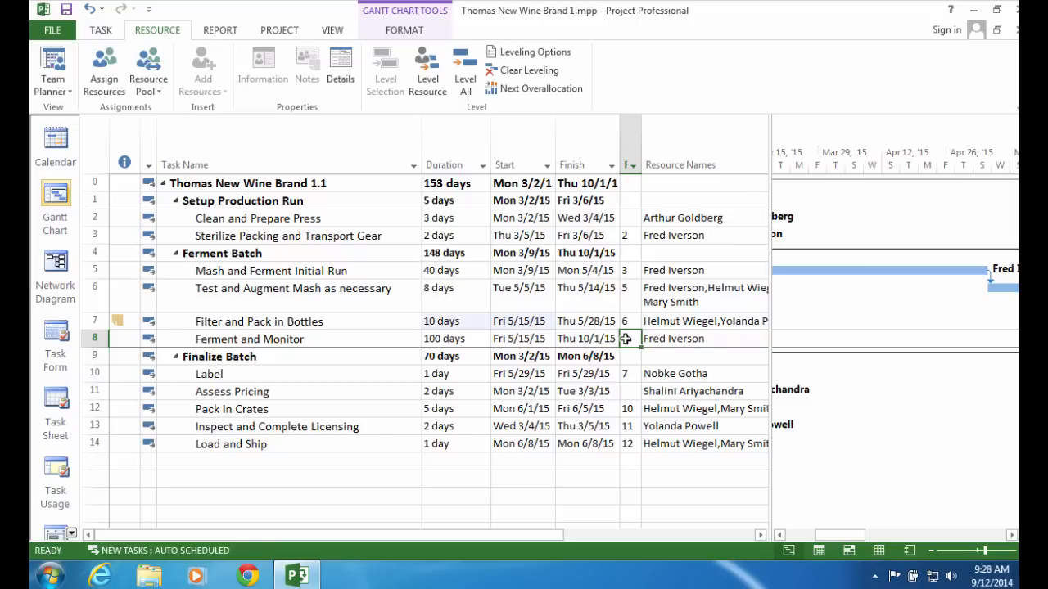
Step: Set the predecessor of Ferment and Monitor to 7 and the predecessor of Label to 8
{"action": "type", "text": "6"}
{"action": "key", "text": "BackSpace"}
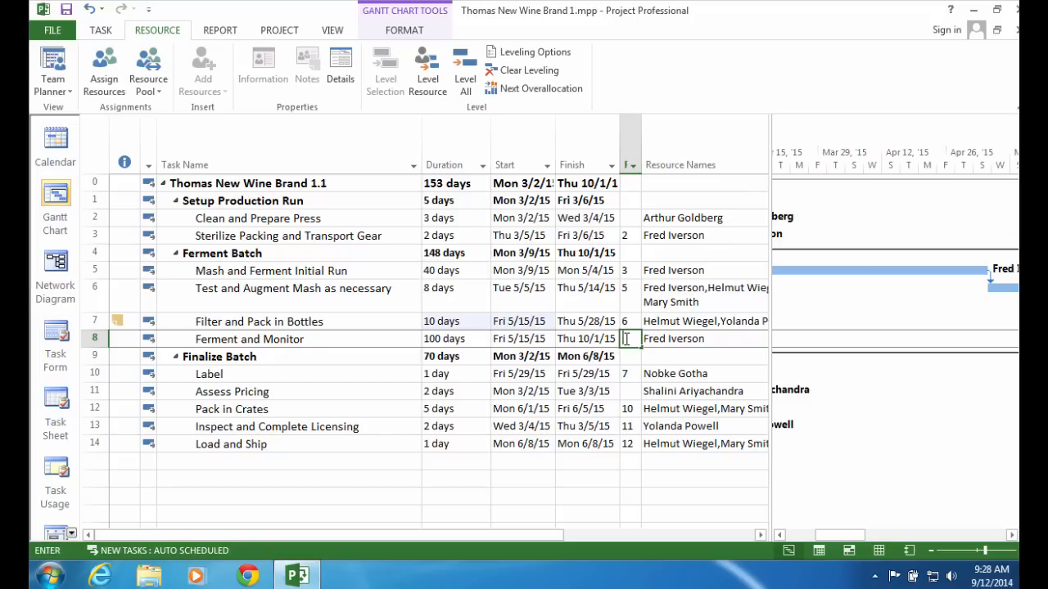
{"action": "type", "text": "7"}
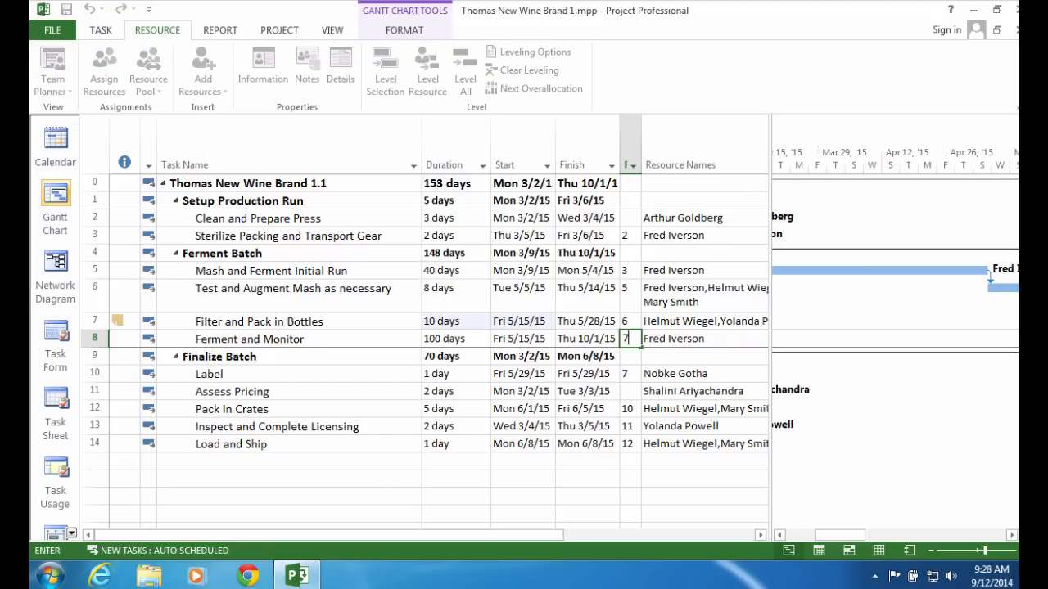
{"action": "key", "text": "Return"}
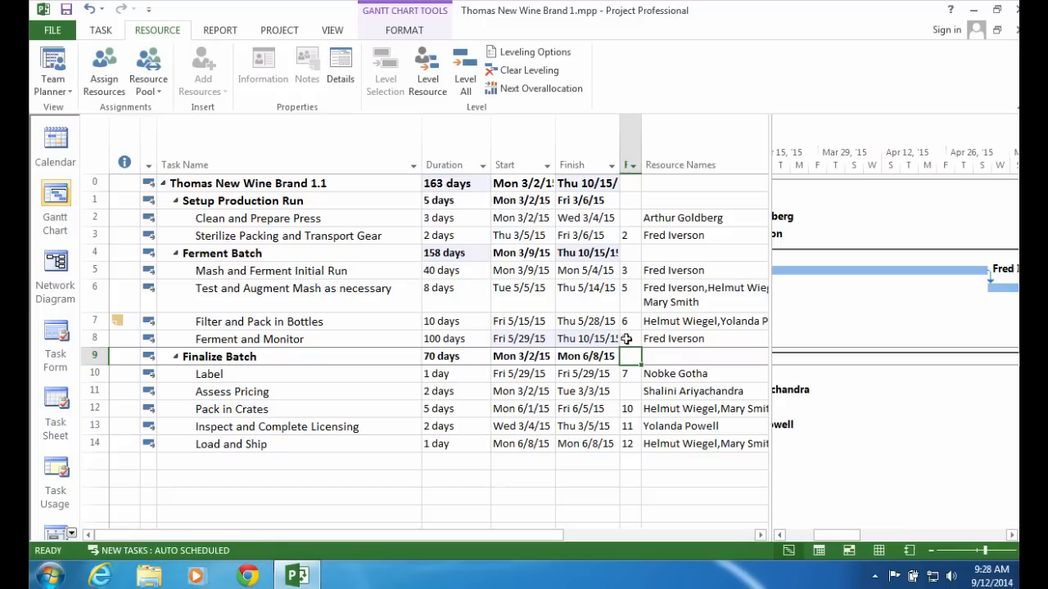
{"action": "key", "text": "Down"}
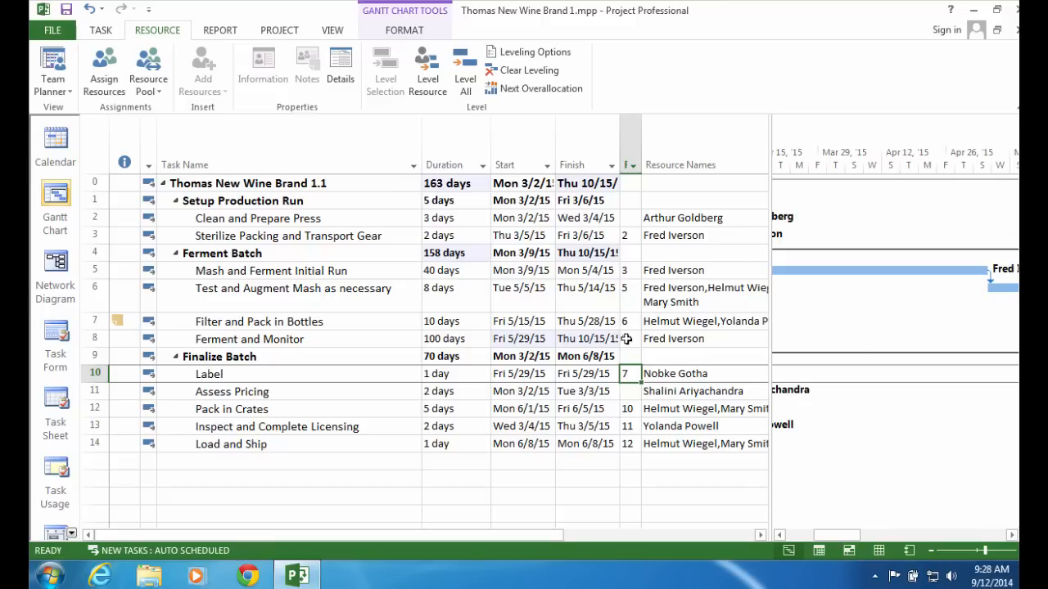
{"action": "type", "text": "8"}
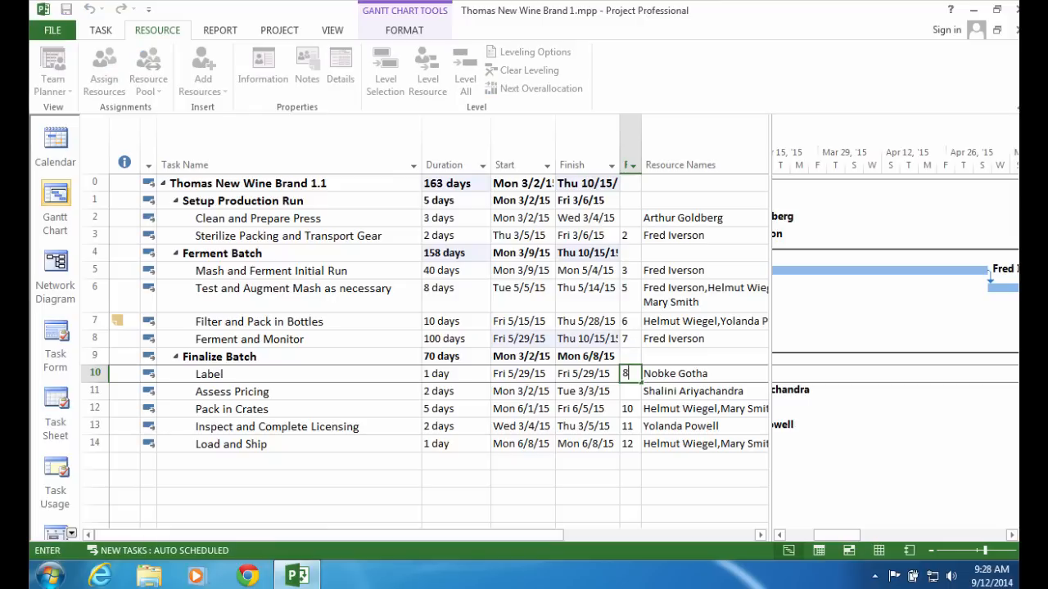
{"action": "key", "text": "Return"}
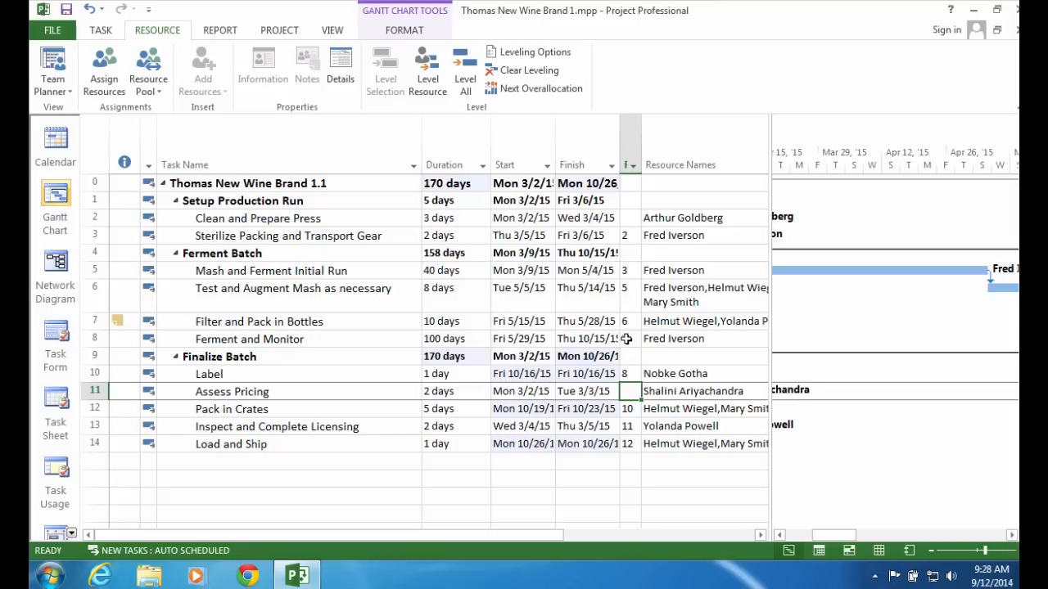
Step: Set the predecessor of Assess Pricing to 10, keeping the existing predecessors of the remaining Finalize Batch tasks
{"action": "type", "text": "10"}
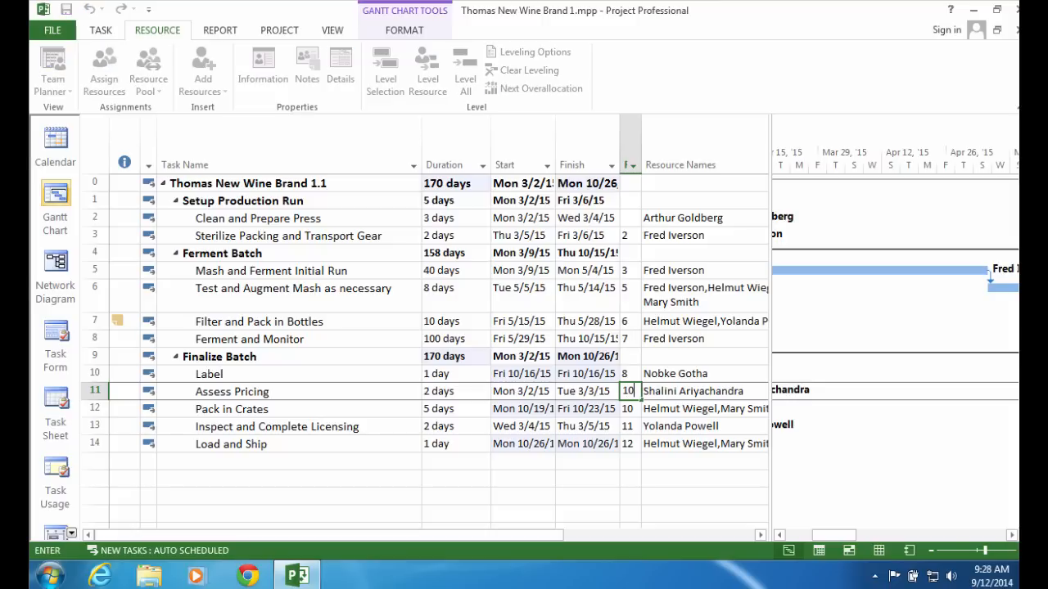
{"action": "key", "text": "Return"}
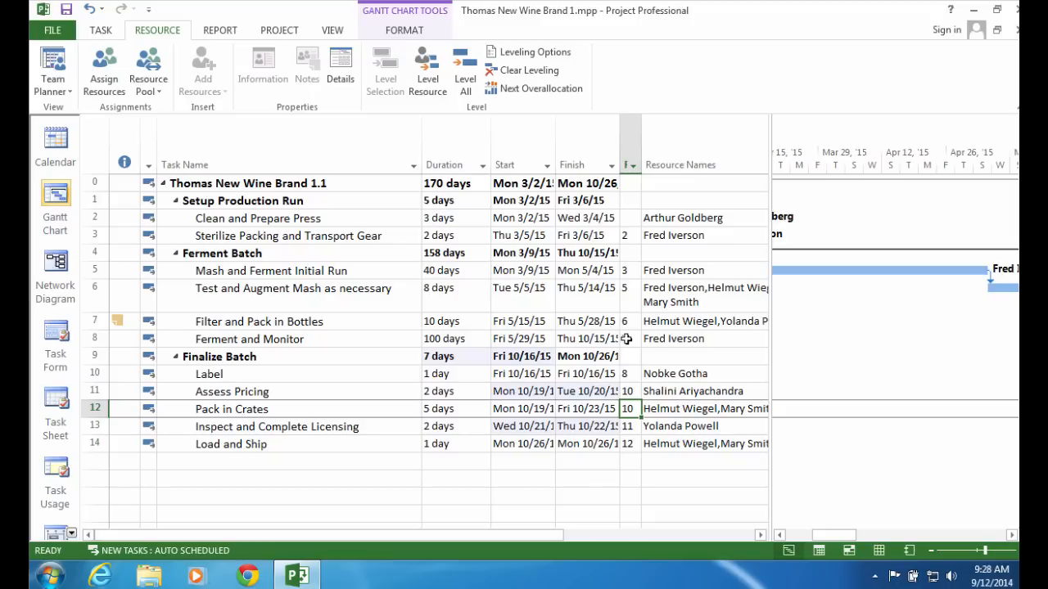
{"action": "key", "text": "Return"}
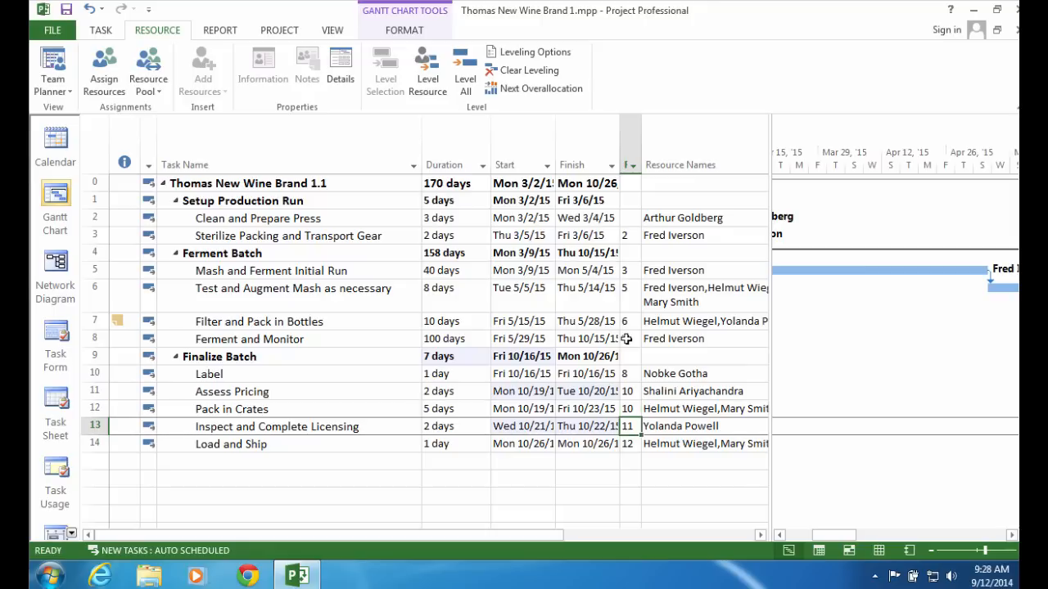
{"action": "key", "text": "Return"}
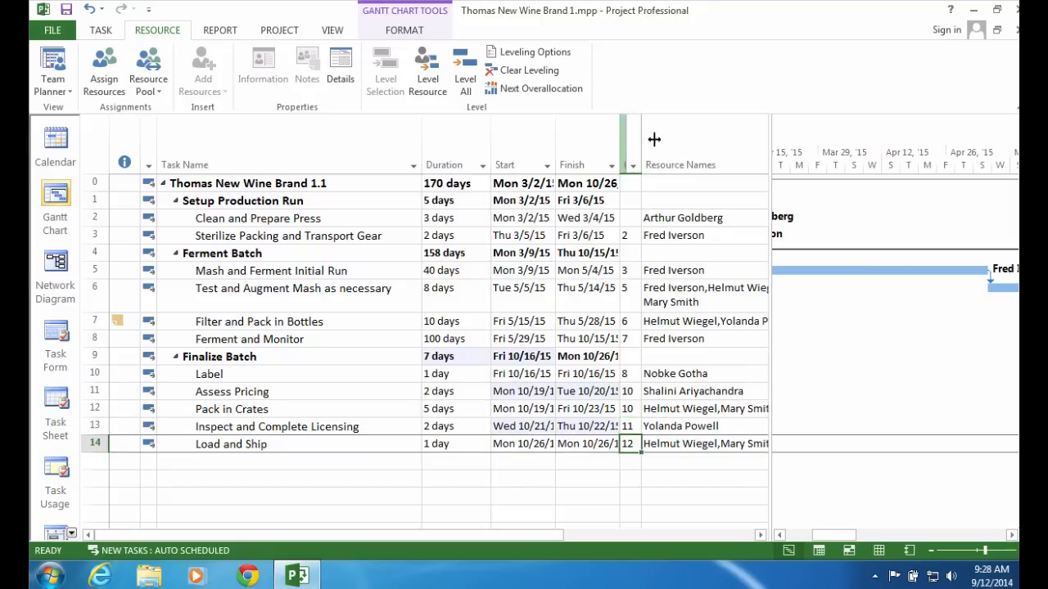
Step: Widen the Finish column to show the full dates and enlarge the Gantt chart area beside the table
{"action": "left_click", "coordinate": [461, 185]}
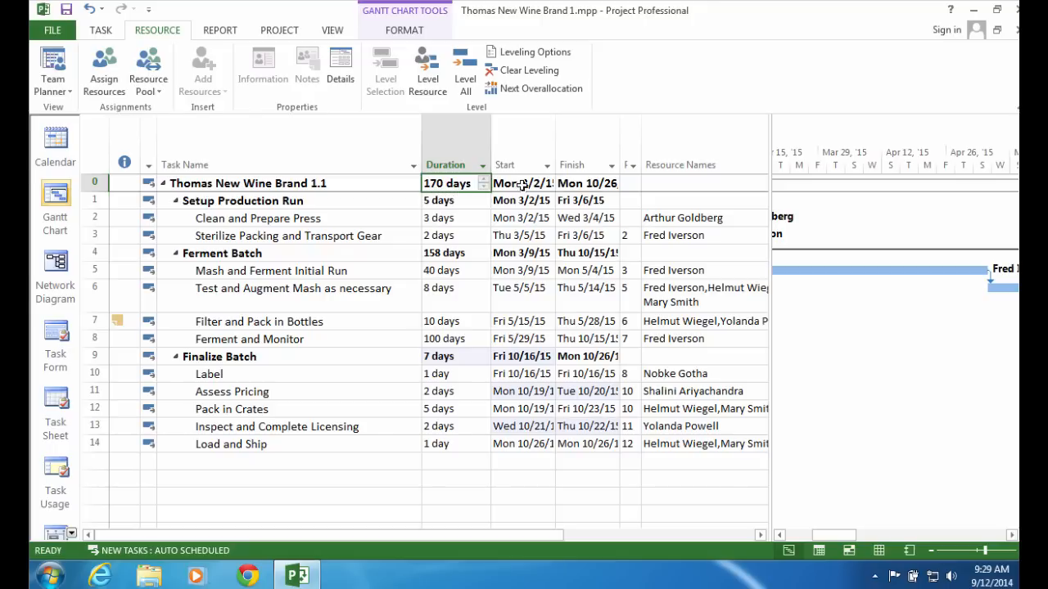
{"action": "left_click_drag", "start_coordinate": [620, 146], "coordinate": [691, 144]}
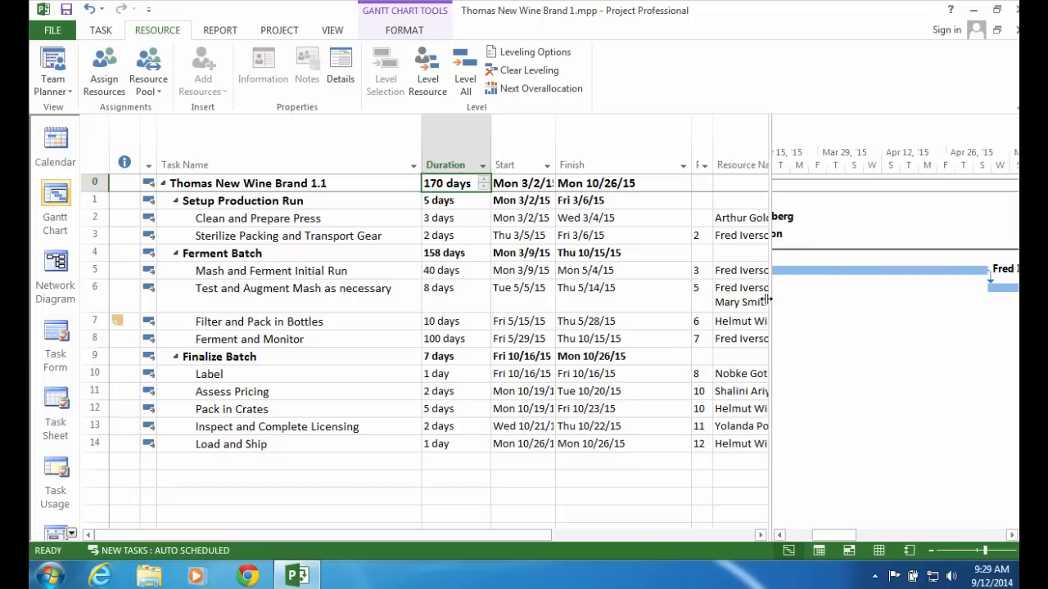
{"action": "left_click_drag", "start_coordinate": [770, 301], "coordinate": [309, 266]}
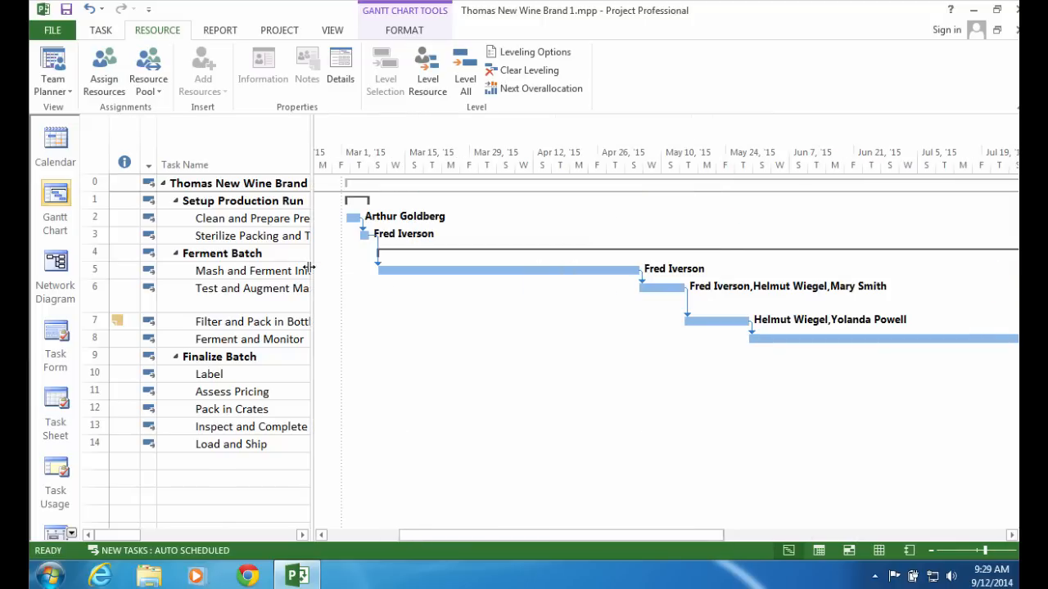
Step: Zoom the Gantt timescale to the entire project and look over the linked task bars from start to finish
{"action": "right_click", "coordinate": [457, 131]}
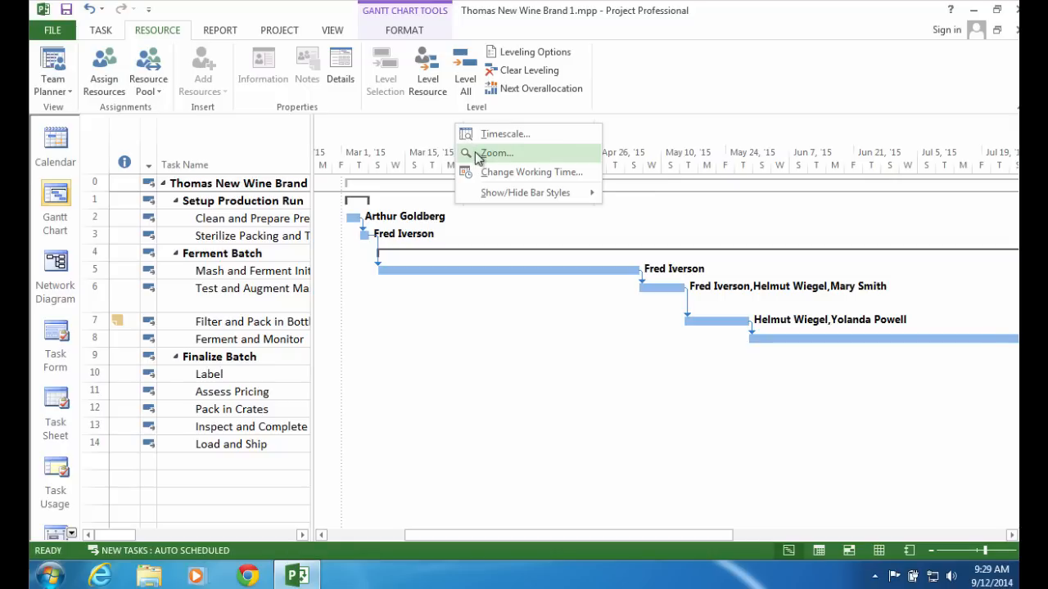
{"action": "left_click", "coordinate": [473, 152]}
{"action": "left_click", "coordinate": [458, 309]}
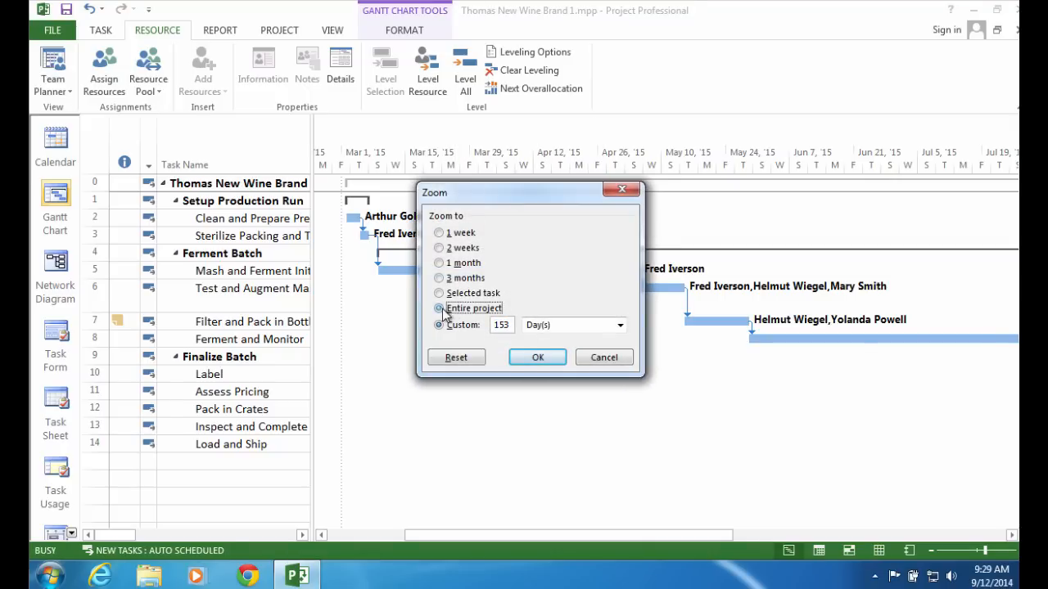
{"action": "left_click", "coordinate": [535, 357]}
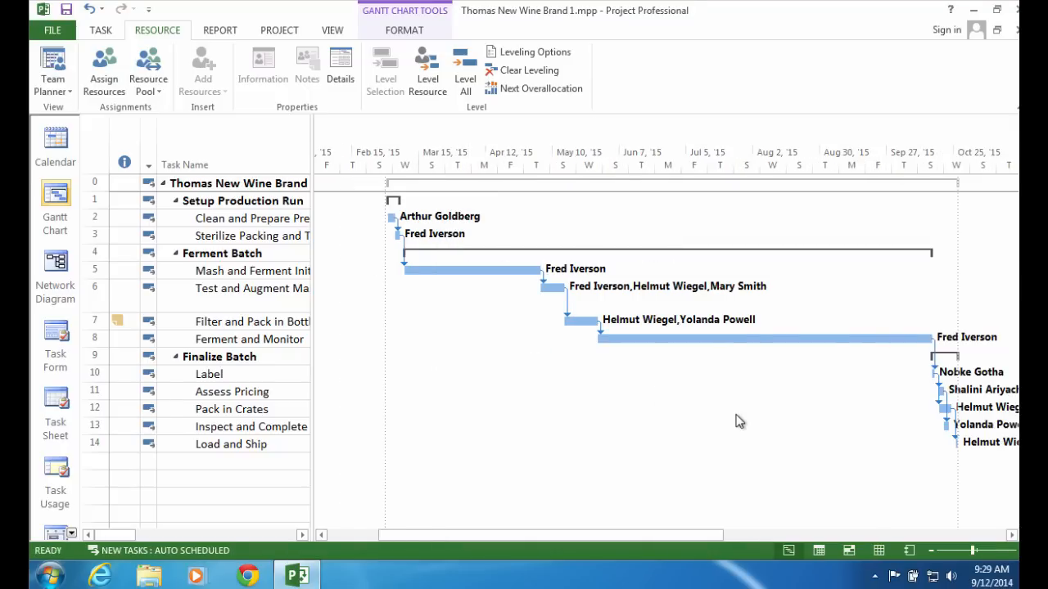
{"action": "scroll", "coordinate": [734, 421], "scroll_direction": "right", "scroll_amount": 3}
{"action": "scroll", "coordinate": [736, 417], "scroll_direction": "right", "scroll_amount": 1}
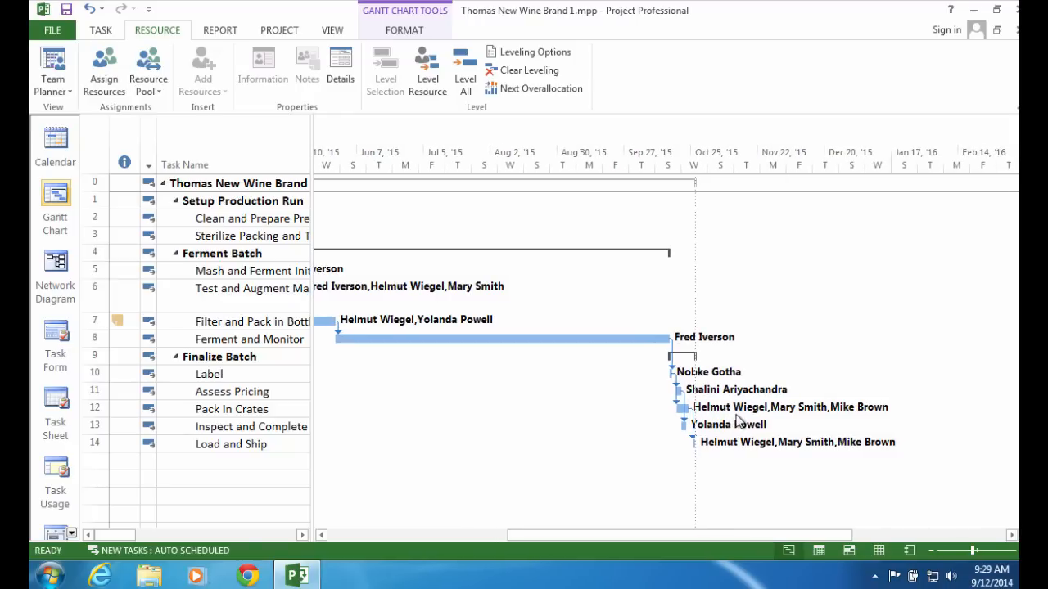
{"action": "scroll", "coordinate": [737, 420], "scroll_direction": "left", "scroll_amount": 5}
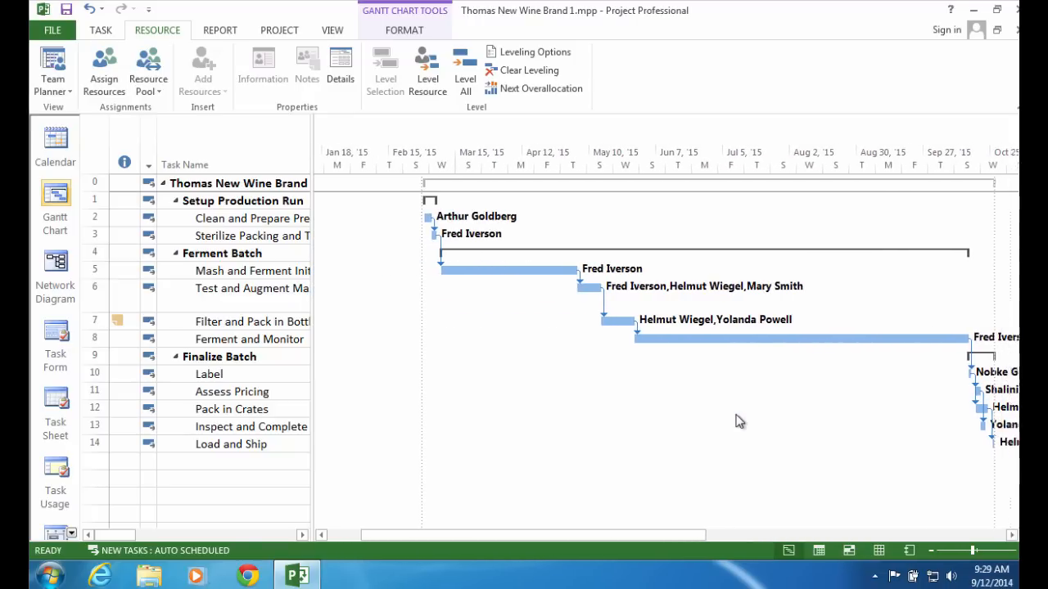
{"action": "scroll", "coordinate": [736, 420], "scroll_direction": "right", "scroll_amount": 1}
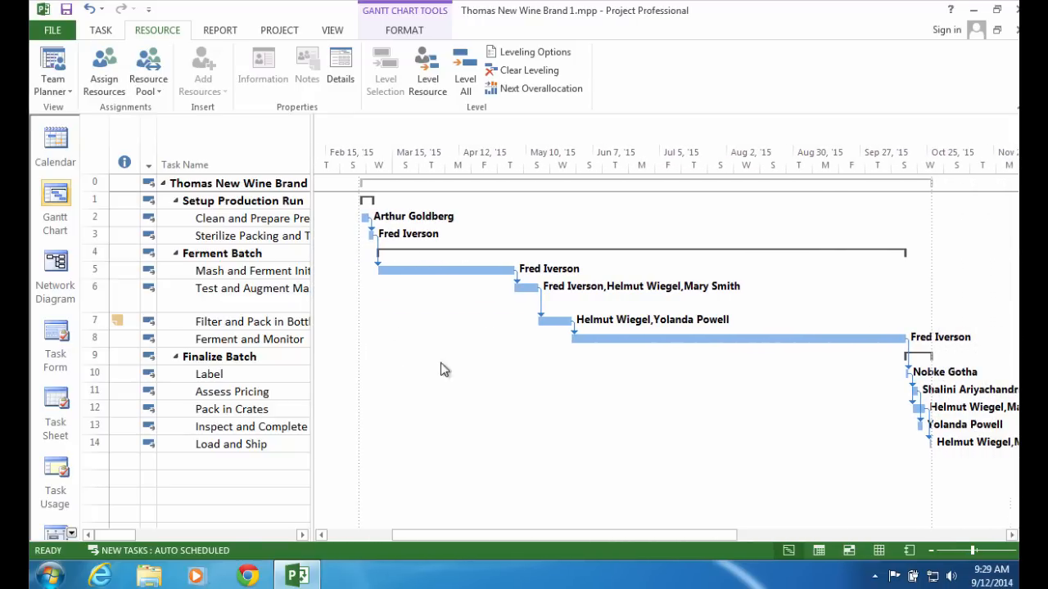